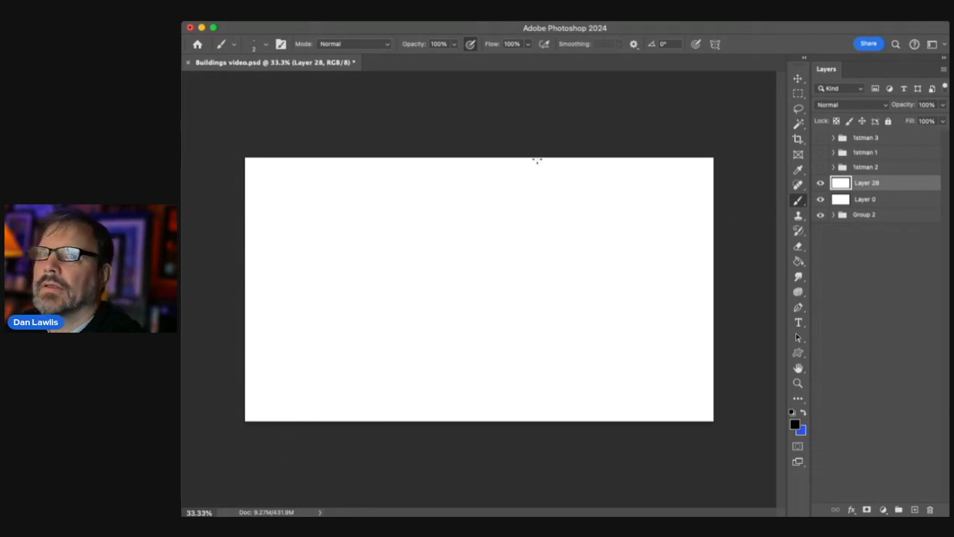
Try a full-height vertical line with the Line tool in Pixels mode at 1 px weight, and undo it
{"action": "left_click", "coordinate": [798, 353]}
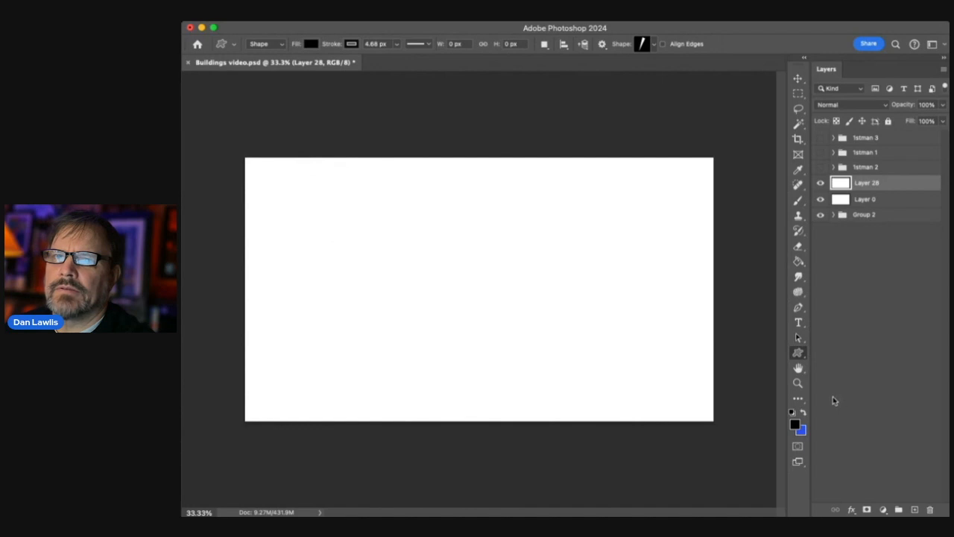
{"action": "key", "text": "shift+u"}
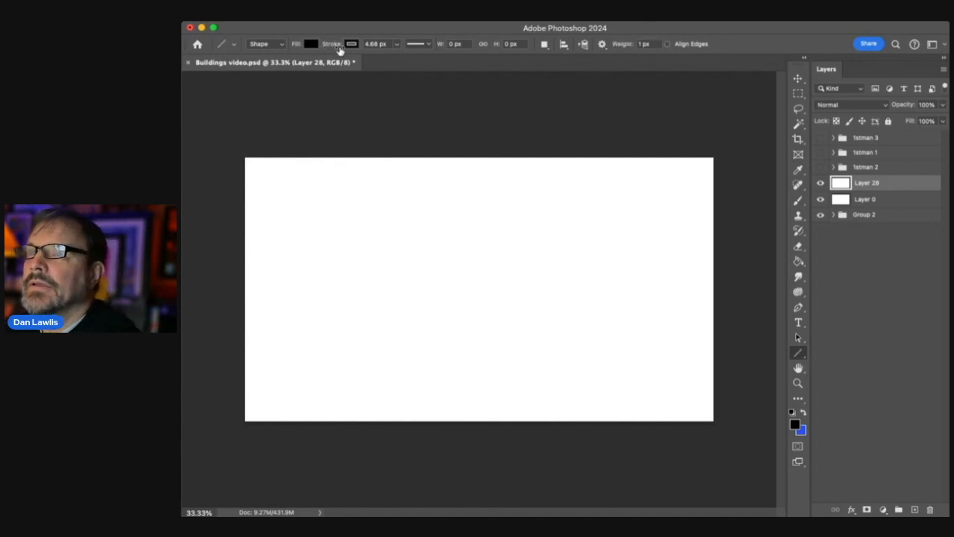
{"action": "left_click", "coordinate": [273, 63]}
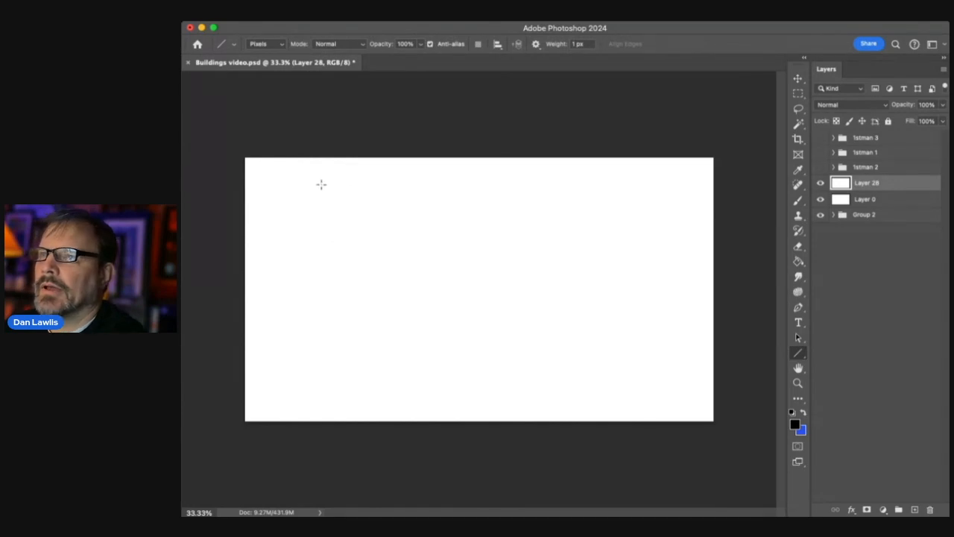
{"action": "left_click_drag", "start_coordinate": [298, 146], "coordinate": [286, 478]}
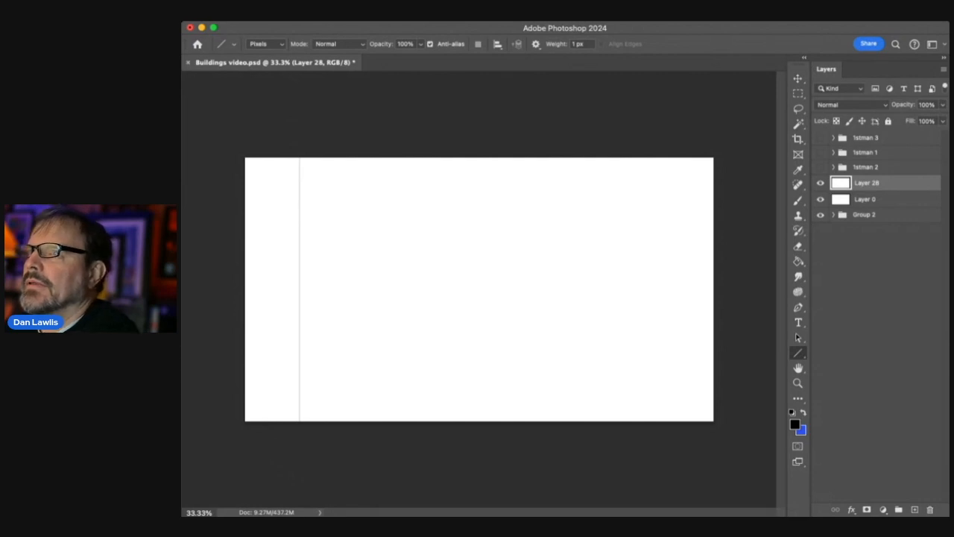
{"action": "key", "text": "super+z"}
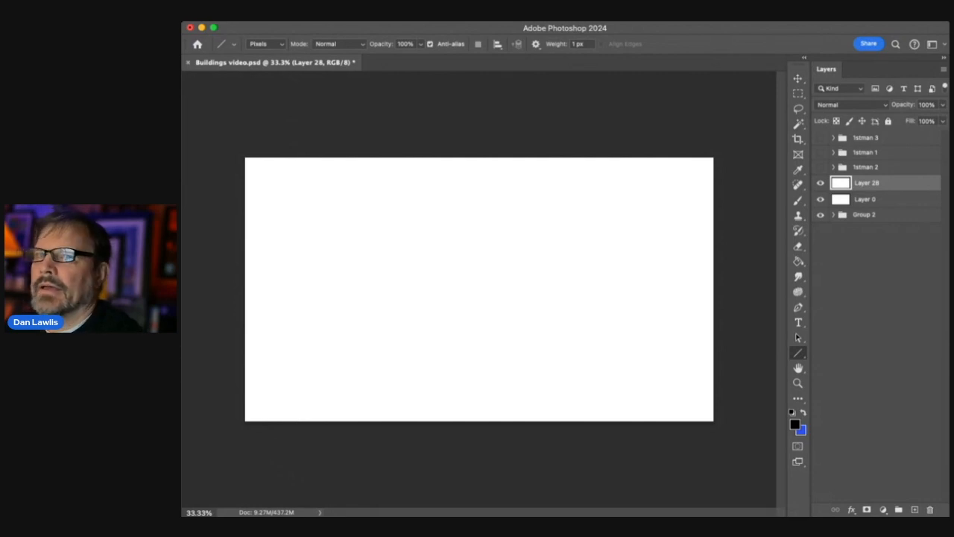
Brush two straight full-height vertical lines near the canvas's left edge at 2 px, and retrace the second at 4 px
{"action": "left_click", "coordinate": [798, 202]}
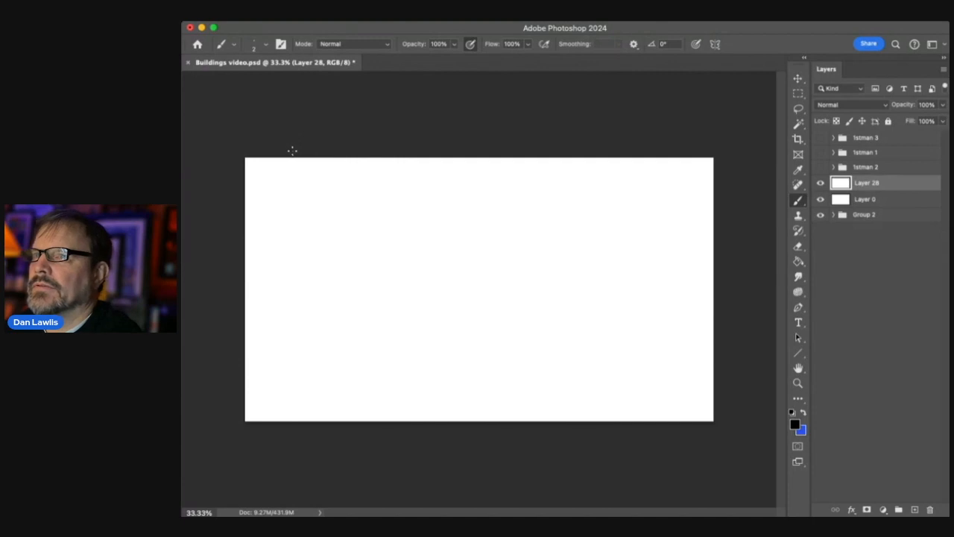
{"action": "mouse_move", "coordinate": [294, 161]}
{"action": "left_mouse_down"}
{"action": "mouse_move", "coordinate": [300, 437]}
{"action": "mouse_move", "coordinate": [293, 144]}
{"action": "left_mouse_up"}
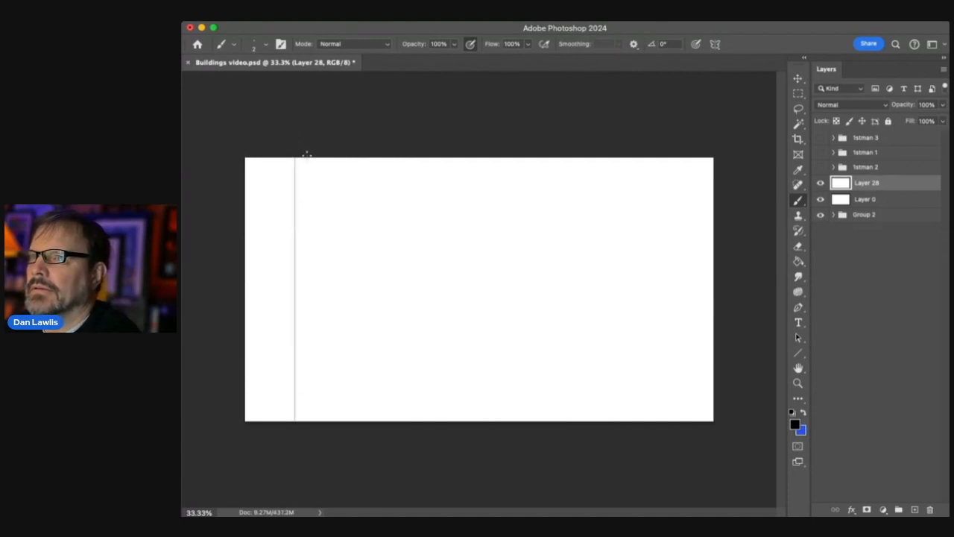
{"action": "mouse_move", "coordinate": [307, 154]}
{"action": "left_mouse_down"}
{"action": "mouse_move", "coordinate": [308, 432]}
{"action": "mouse_move", "coordinate": [305, 136]}
{"action": "left_mouse_up"}
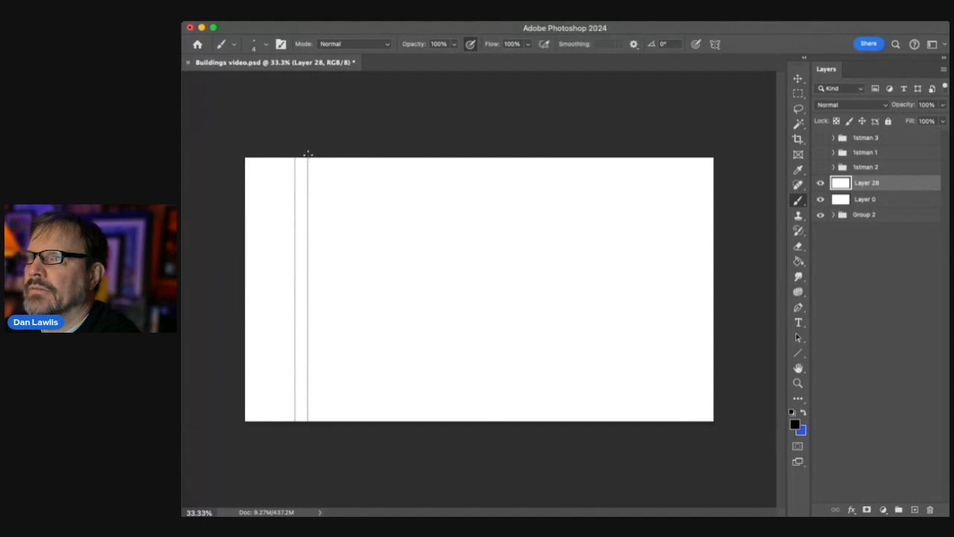
{"action": "mouse_move", "coordinate": [308, 155]}
{"action": "left_mouse_down"}
{"action": "mouse_move", "coordinate": [301, 424]}
{"action": "mouse_move", "coordinate": [299, 182]}
{"action": "left_mouse_up"}
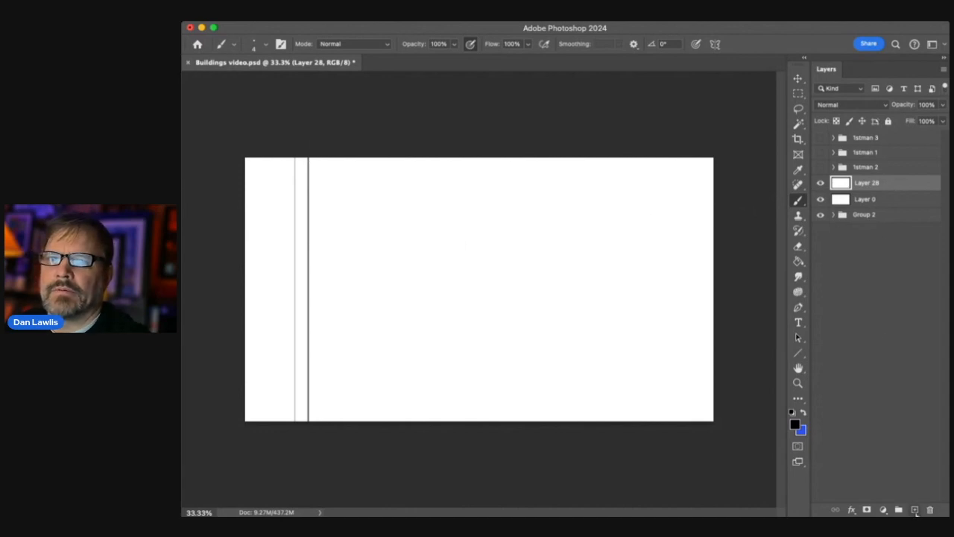
Add a new layer above the vertical lines and ready the Brush for drawing beside their upper ends
{"action": "left_click", "coordinate": [915, 512]}
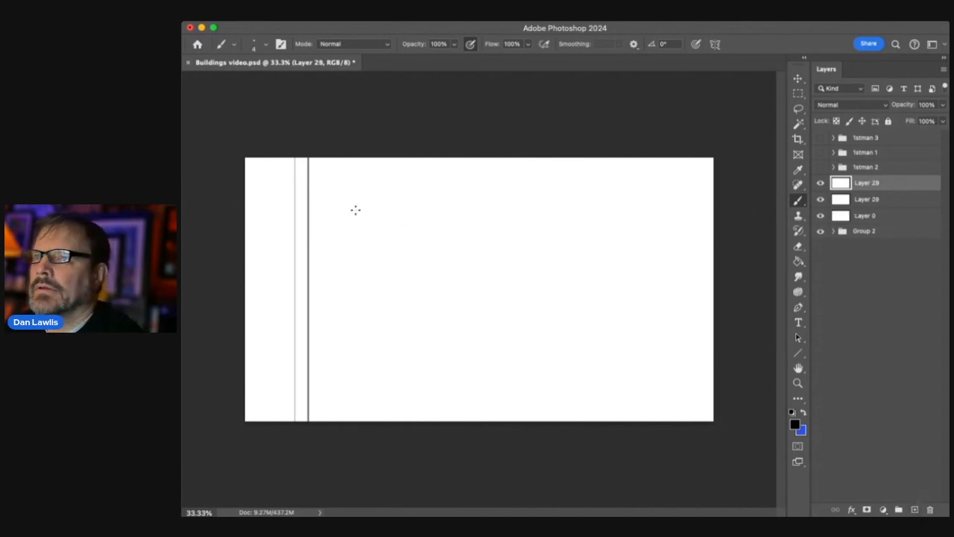
{"action": "left_click", "coordinate": [798, 383]}
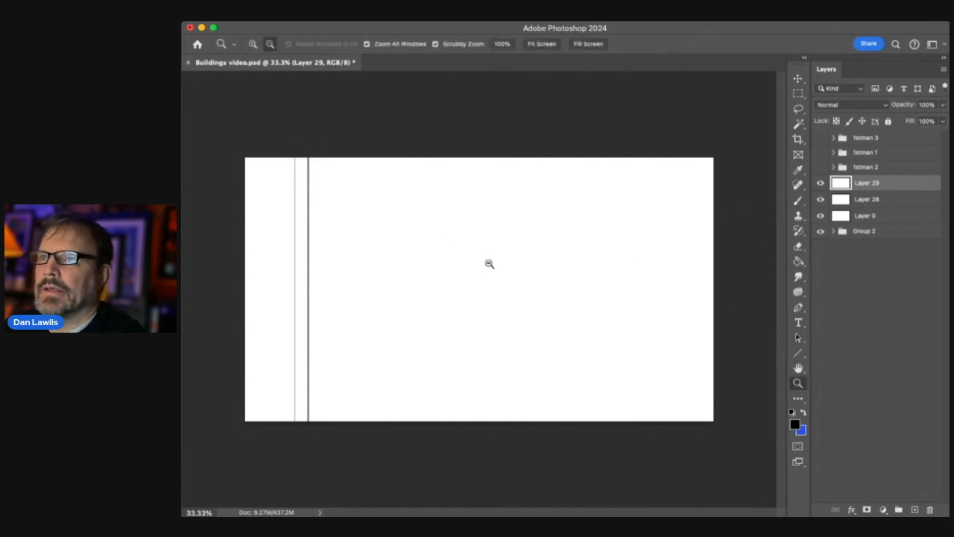
{"action": "left_click_drag", "start_coordinate": [322, 191], "coordinate": [534, 160]}
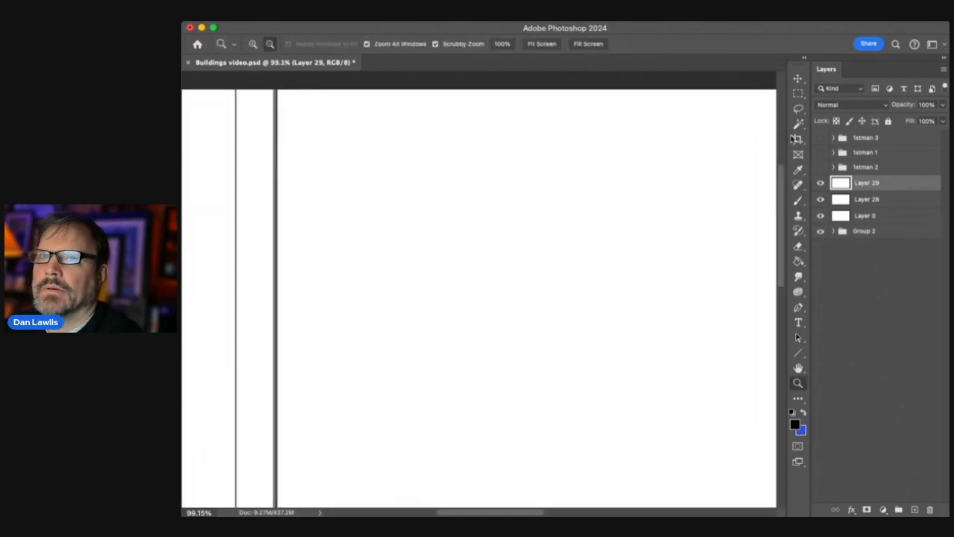
{"action": "left_click", "coordinate": [798, 94]}
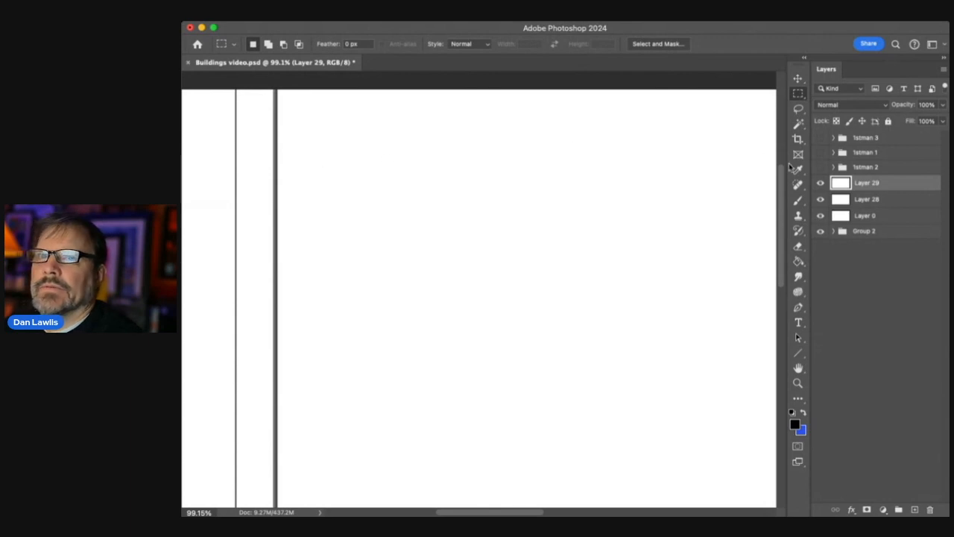
{"action": "left_click", "coordinate": [799, 201]}
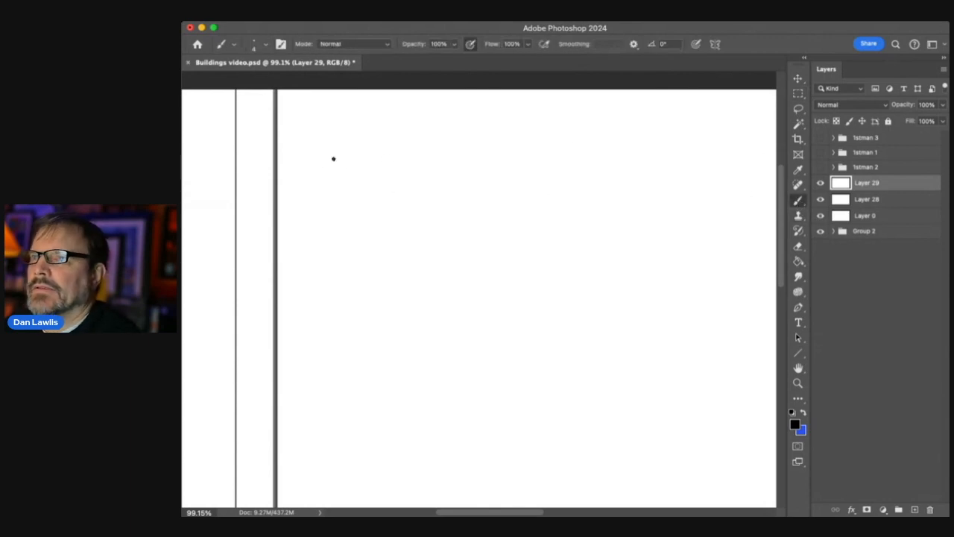
Try the left and top edges of a window with the 4 px brush, and undo both strokes
{"action": "mouse_move", "coordinate": [324, 155]}
{"action": "left_mouse_down"}
{"action": "mouse_move", "coordinate": [323, 252]}
{"action": "mouse_move", "coordinate": [323, 159]}
{"action": "mouse_move", "coordinate": [366, 161]}
{"action": "left_mouse_up"}
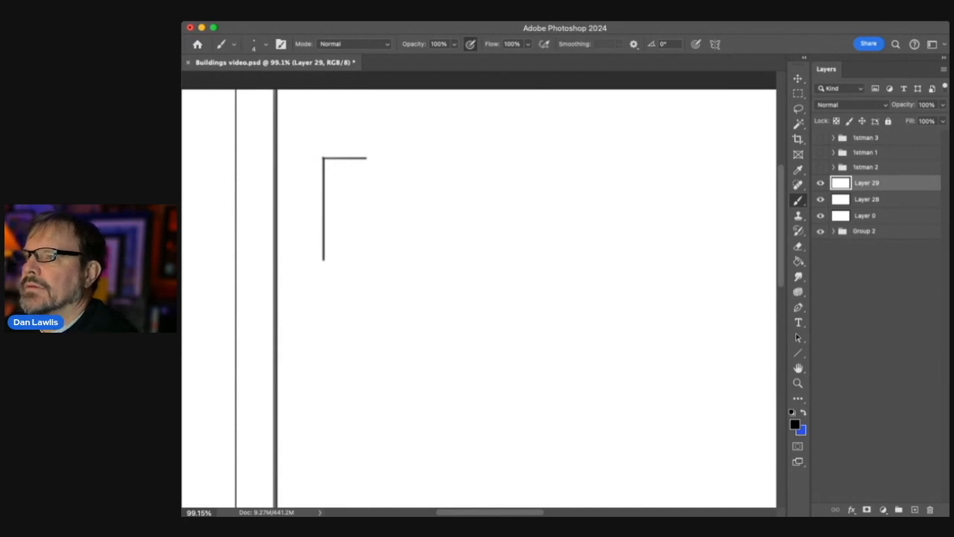
{"action": "key", "text": "super+z"}
{"action": "key", "text": "super+z"}
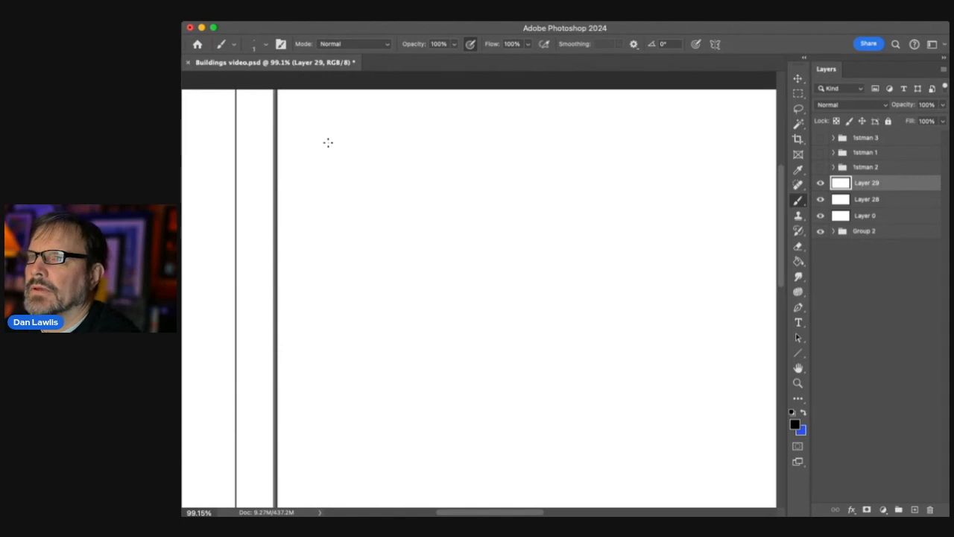
Outline a small upright rectangular window with straight 1 px brush strokes to the right of the thick vertical line
{"action": "left_click_drag", "start_coordinate": [326, 142], "coordinate": [326, 229]}
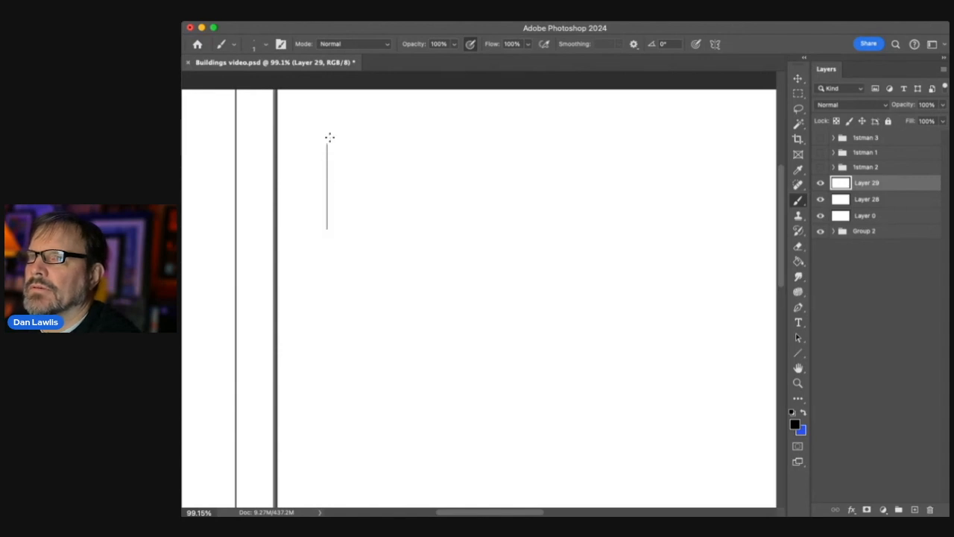
{"action": "mouse_move", "coordinate": [325, 143]}
{"action": "left_mouse_down"}
{"action": "mouse_move", "coordinate": [367, 143]}
{"action": "mouse_move", "coordinate": [364, 226]}
{"action": "left_mouse_up"}
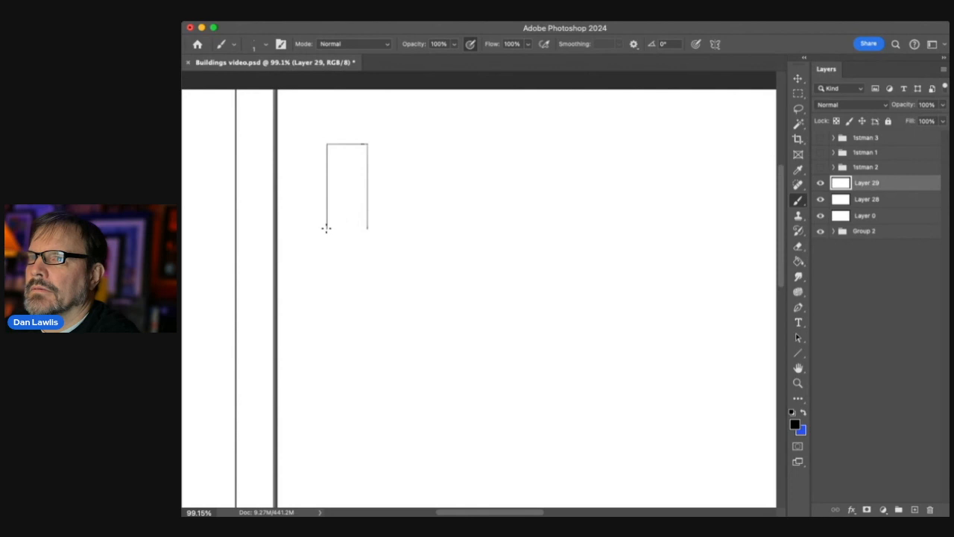
{"action": "left_click_drag", "start_coordinate": [326, 228], "coordinate": [364, 230]}
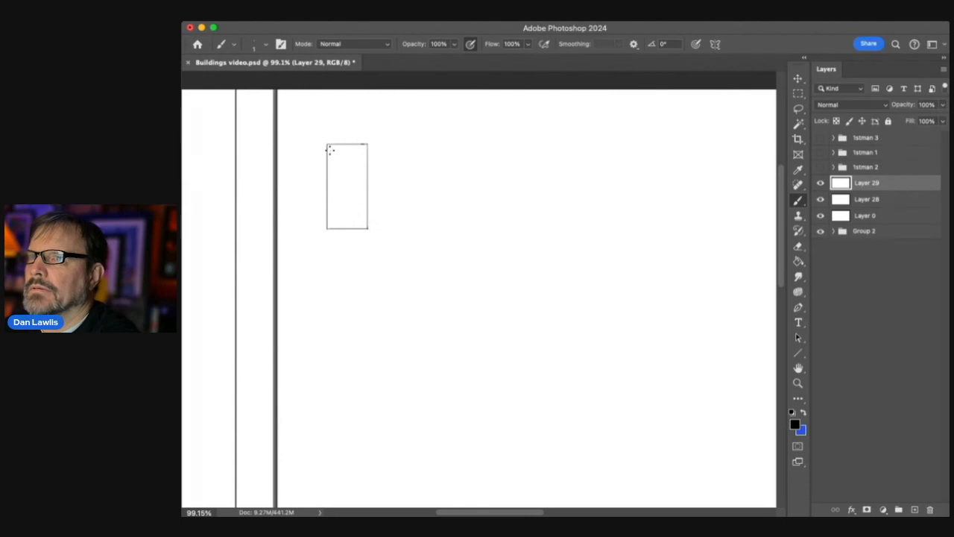
Retrace the window outline's top, right and left edges with the 1 px brush to darken them
{"action": "left_click", "coordinate": [796, 384]}
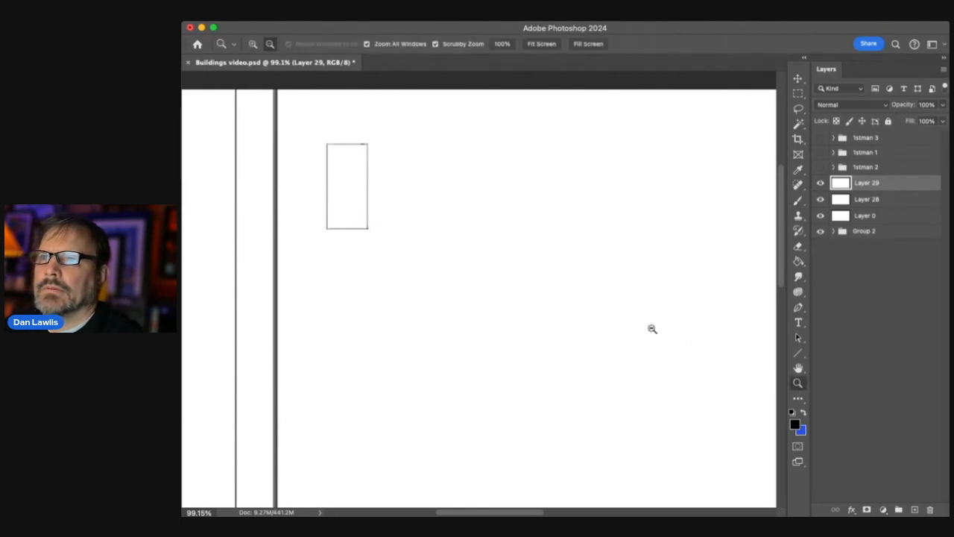
{"action": "left_click_drag", "start_coordinate": [346, 161], "coordinate": [401, 138]}
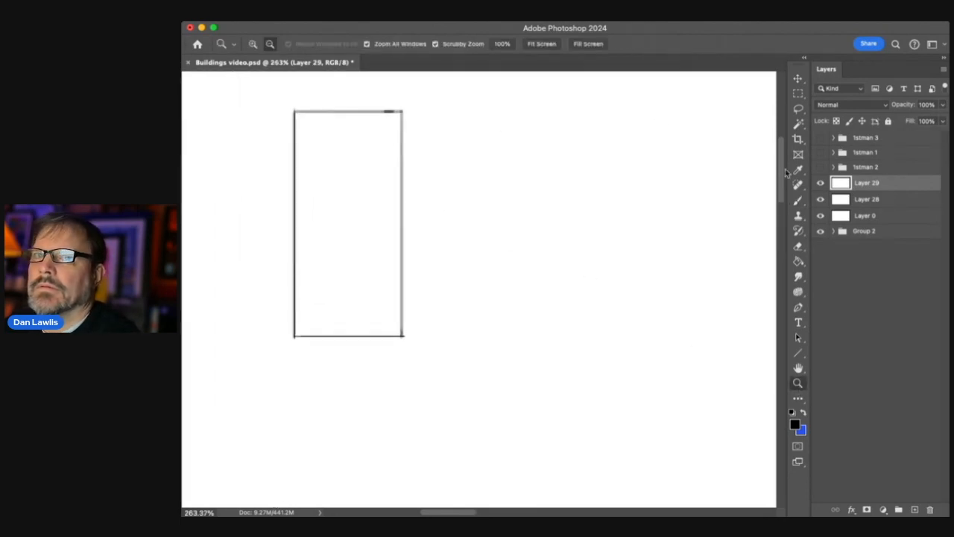
{"action": "left_click", "coordinate": [798, 200]}
{"action": "left_click_drag", "start_coordinate": [385, 112], "coordinate": [294, 112]}
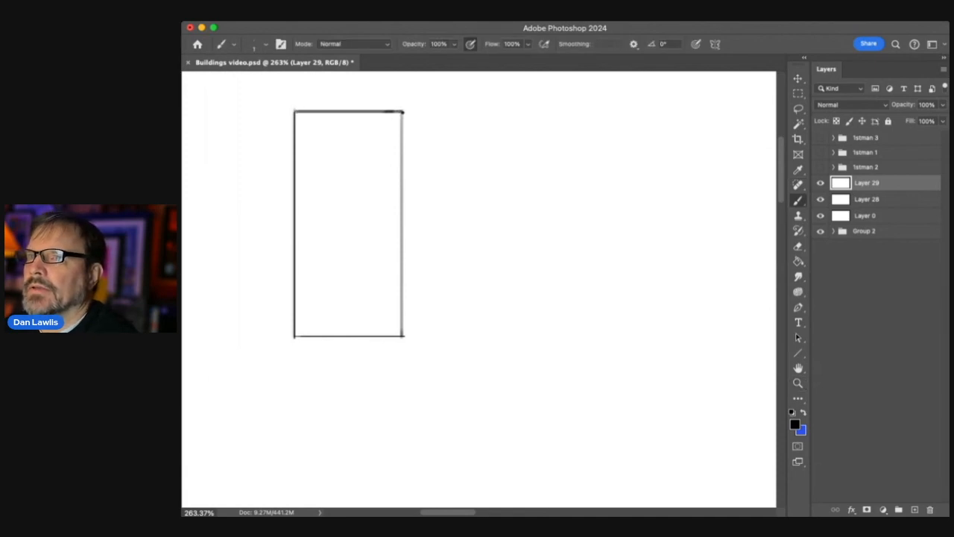
{"action": "left_click_drag", "start_coordinate": [402, 111], "coordinate": [402, 334]}
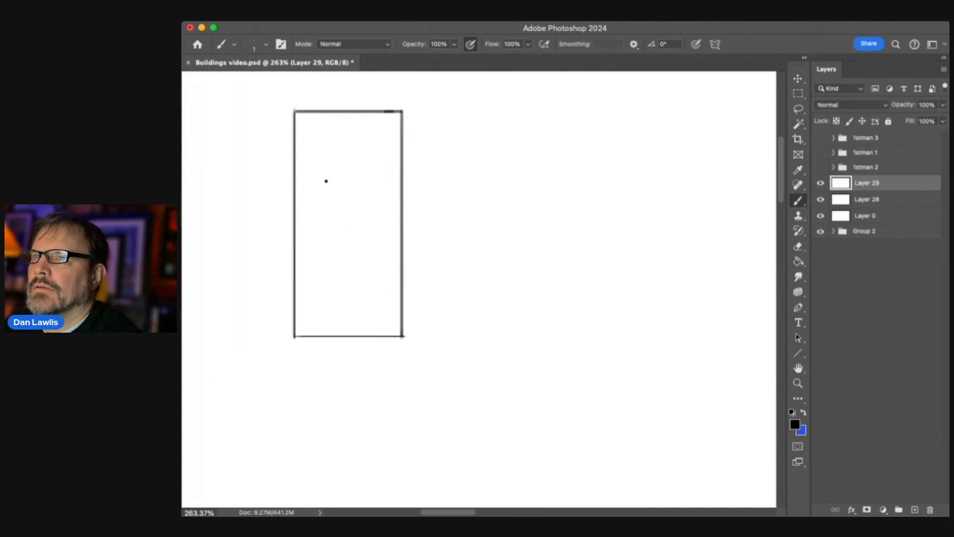
{"action": "left_click_drag", "start_coordinate": [294, 112], "coordinate": [289, 337]}
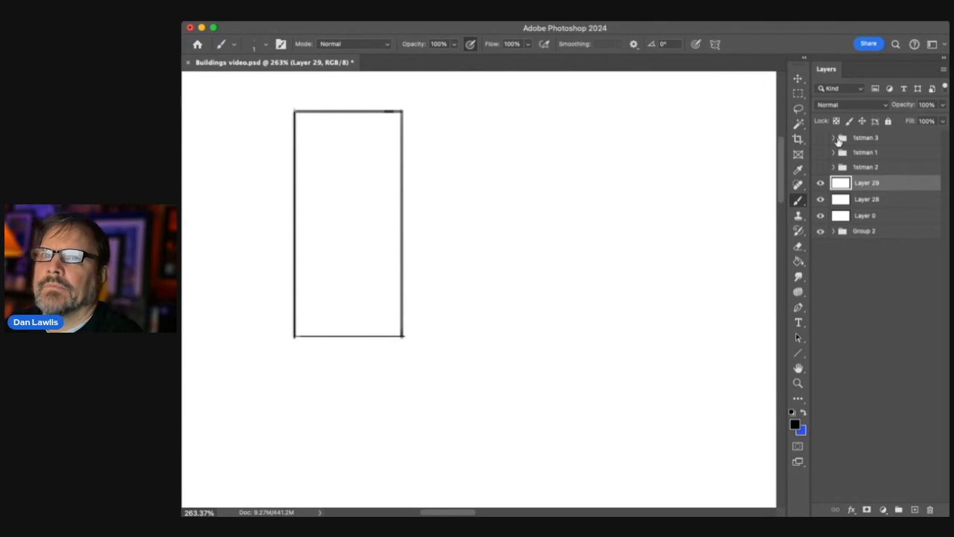
Duplicate the window outline onto its own layer and shrink the copy, to about 97% height, as an inner frame inside the original
{"action": "left_click", "coordinate": [798, 78]}
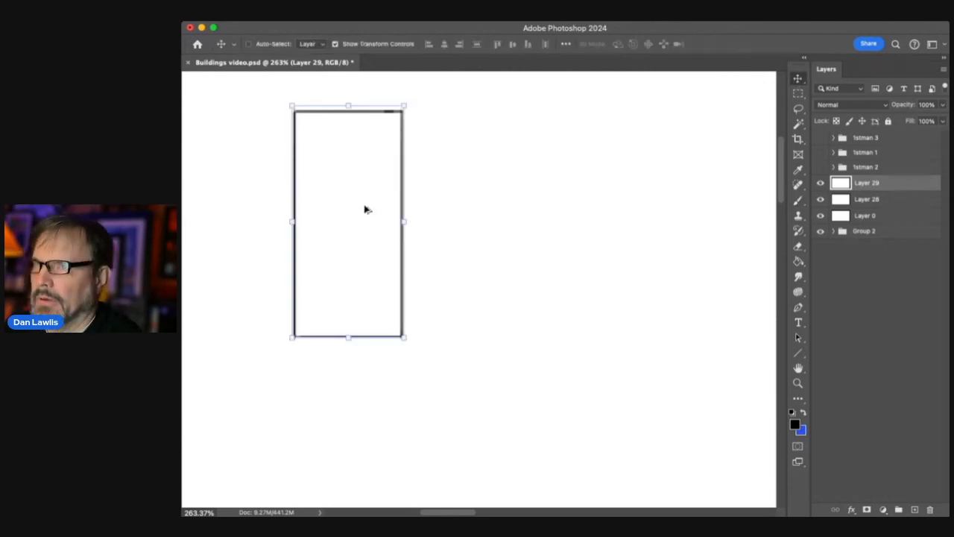
{"action": "left_click_drag", "start_coordinate": [368, 197], "coordinate": [362, 203]}
{"action": "left_click", "coordinate": [286, 342]}
{"action": "left_click_drag", "start_coordinate": [286, 342], "coordinate": [348, 335]}
{"action": "left_click_drag", "start_coordinate": [400, 222], "coordinate": [396, 223]}
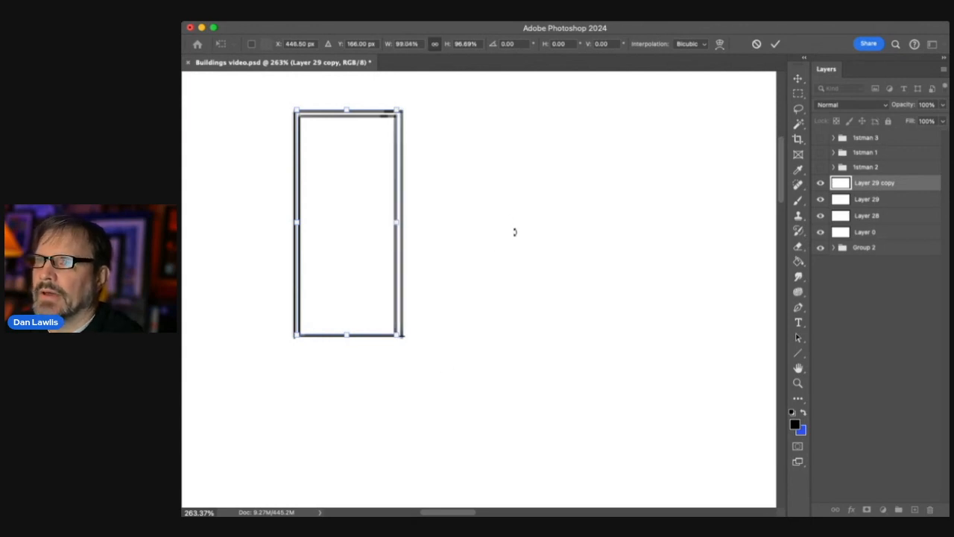
{"action": "left_click", "coordinate": [775, 43]}
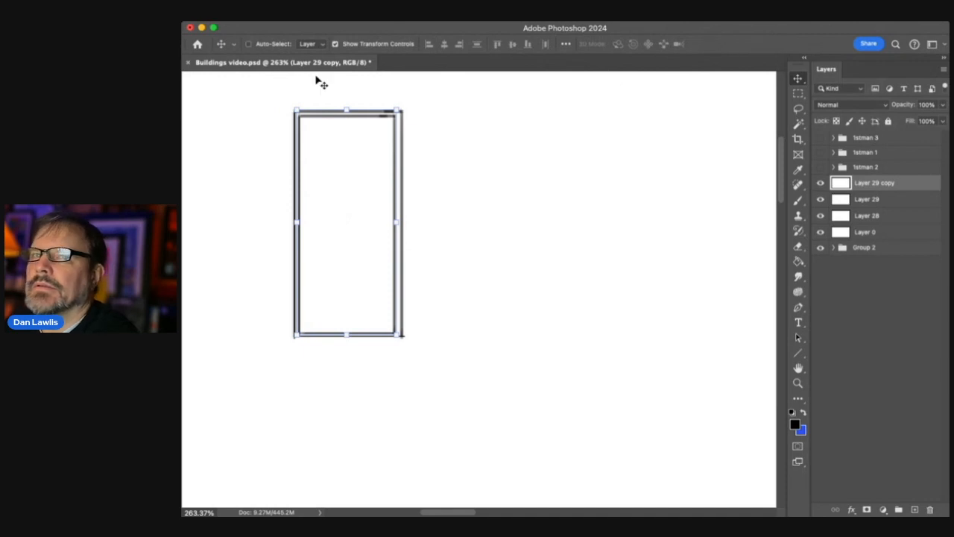
Shift the inner frame slightly right to center it, and raise its bottom edge by scaling the height to 98.63%
{"action": "left_click_drag", "start_coordinate": [355, 172], "coordinate": [357, 172]}
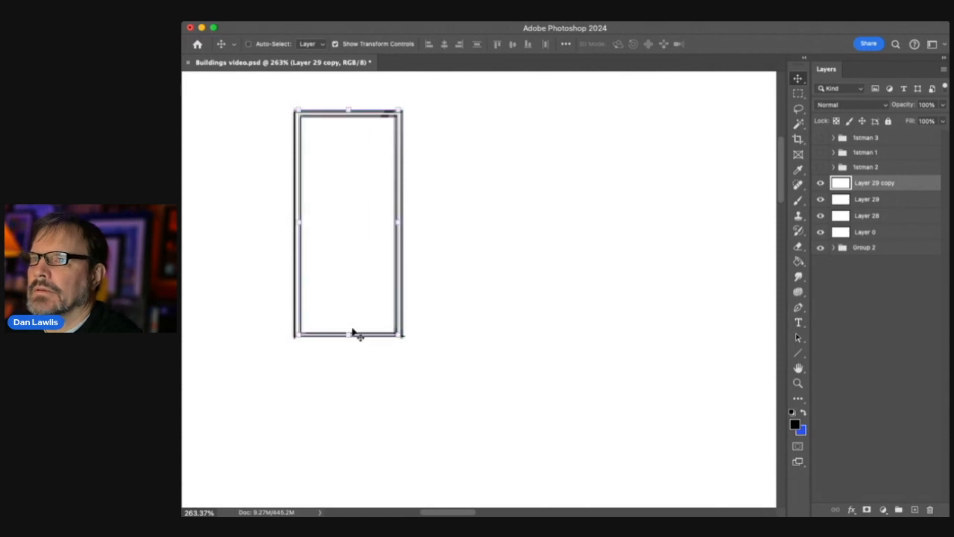
{"action": "left_click_drag", "start_coordinate": [348, 335], "coordinate": [347, 332]}
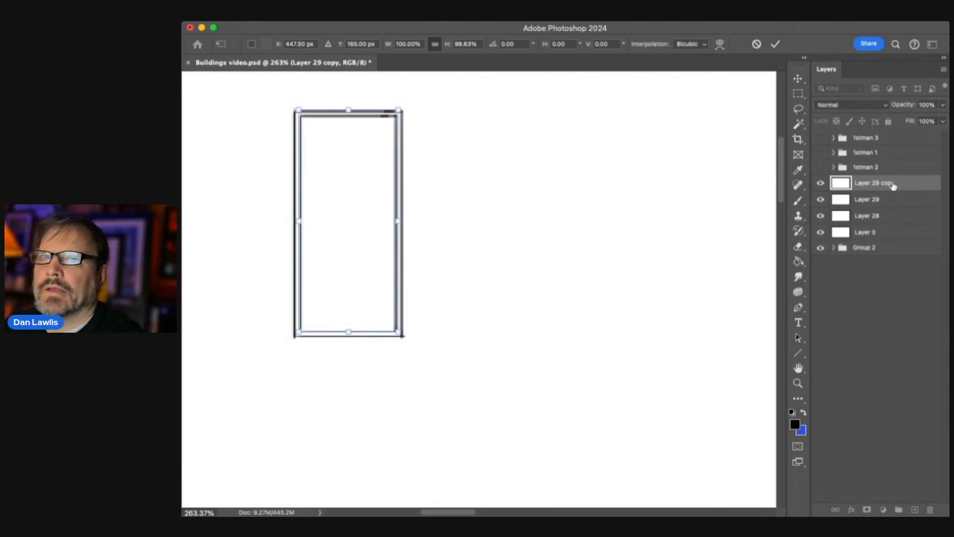
{"action": "key", "text": "Return"}
On a new layer, brush two closely spaced horizontal 1 px lines across the inner frame as the window's middle rail
{"action": "left_click", "coordinate": [915, 509]}
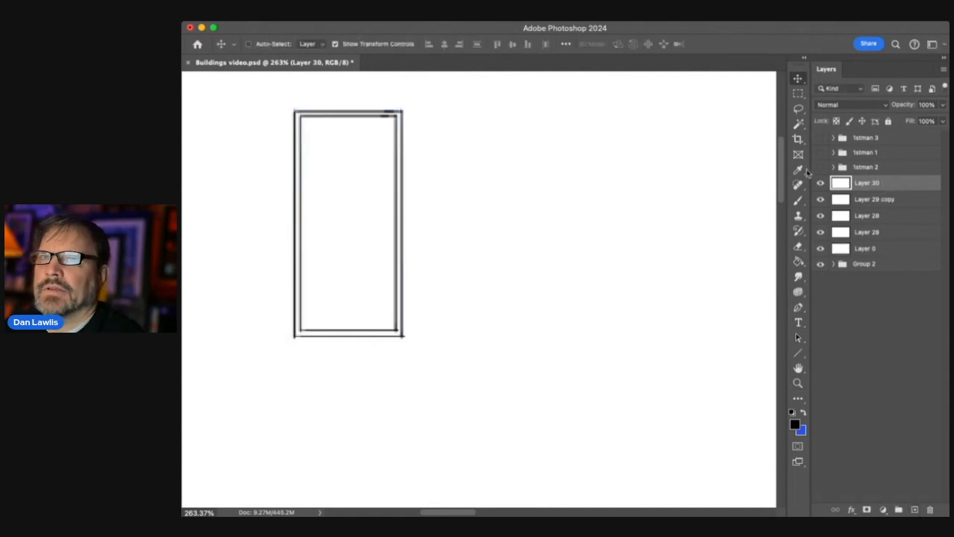
{"action": "left_click", "coordinate": [798, 200]}
{"action": "left_click_drag", "start_coordinate": [298, 212], "coordinate": [388, 210]}
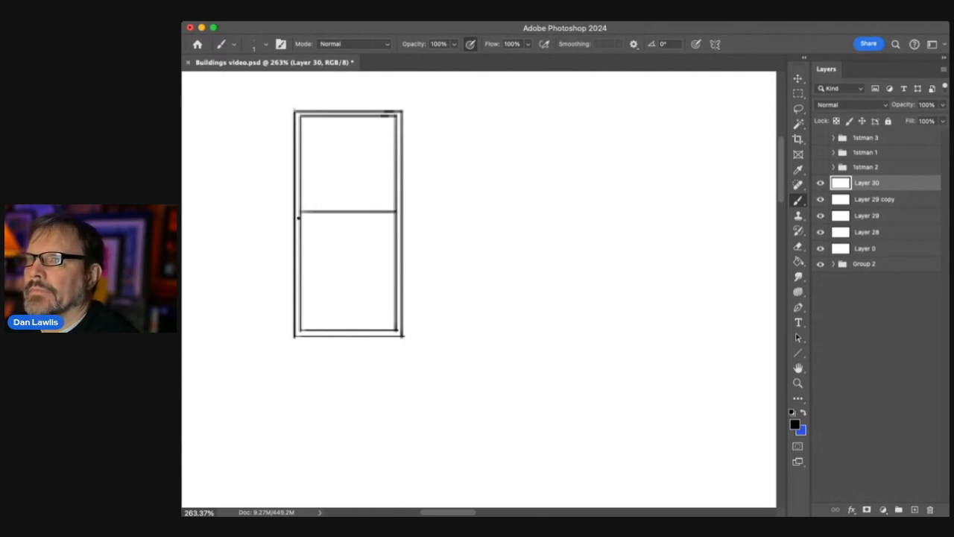
{"action": "left_click_drag", "start_coordinate": [298, 217], "coordinate": [394, 216]}
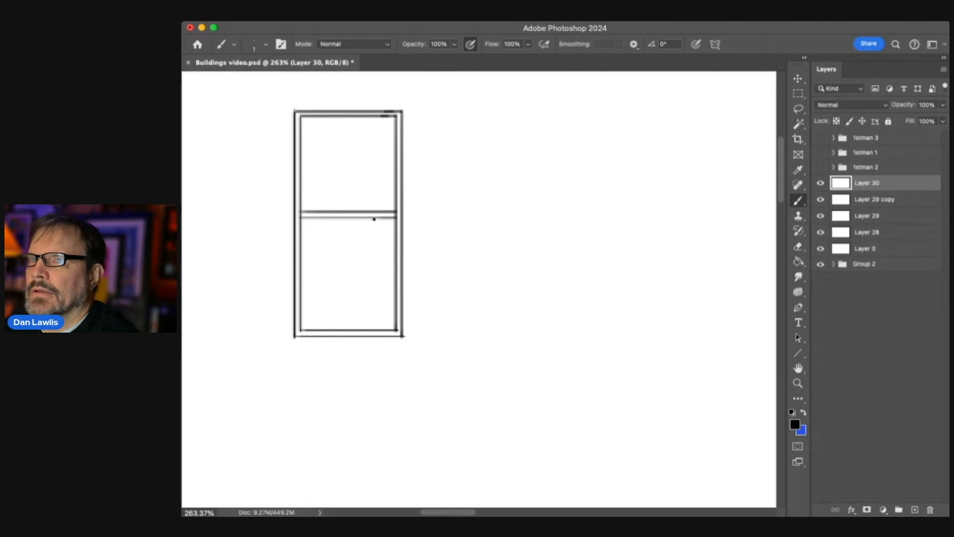
Nudge the middle rail lines down to the window's mid-height
{"action": "left_click", "coordinate": [798, 77]}
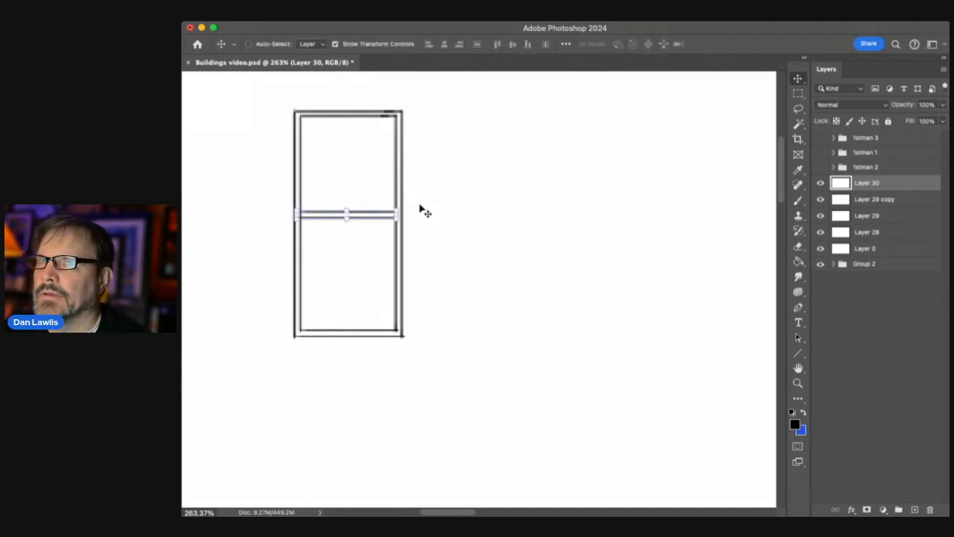
{"action": "key", "text": "Down"}
{"action": "key", "text": "Down"}
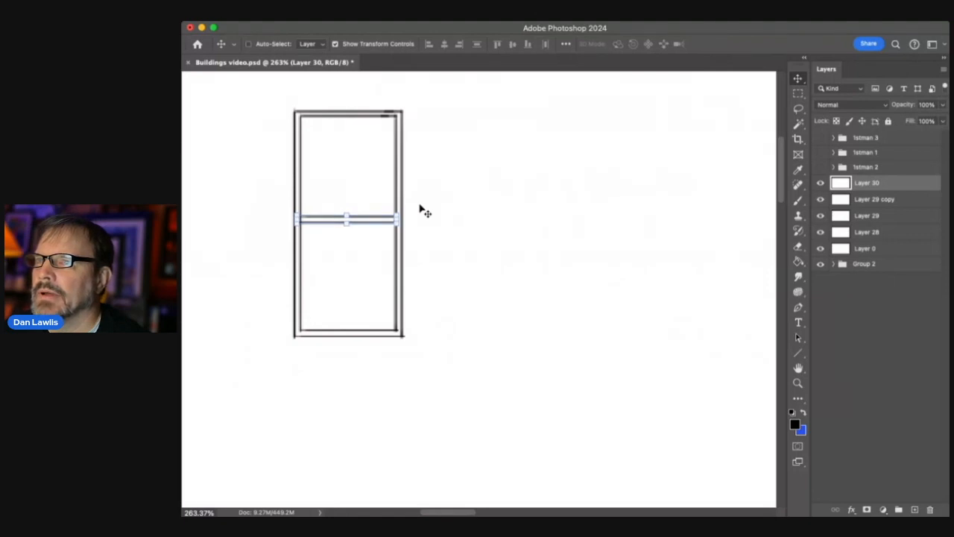
{"action": "key", "text": "Down"}
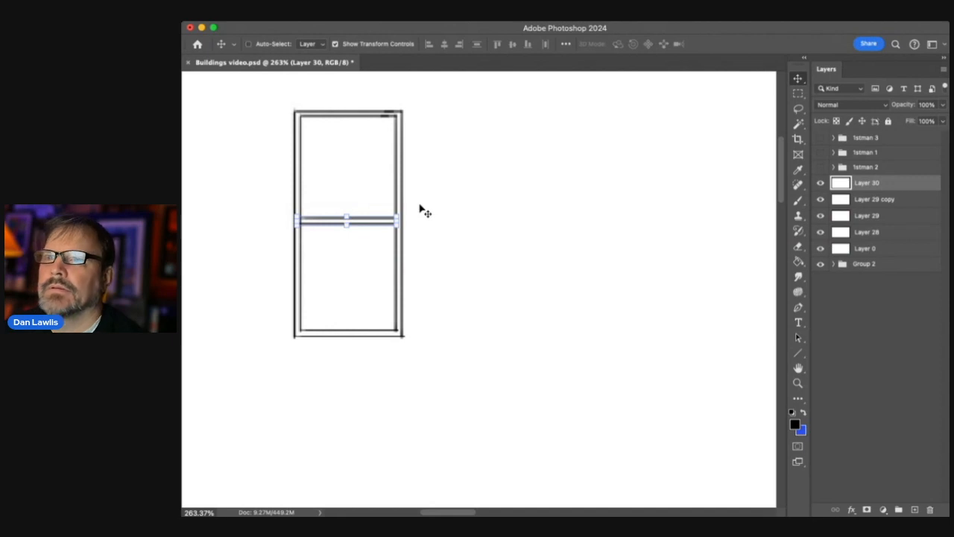
Brush horizontal 1 px shadow lines just below the window's middle rail and along the inside top edge of the inner frame
{"action": "left_click", "coordinate": [798, 200]}
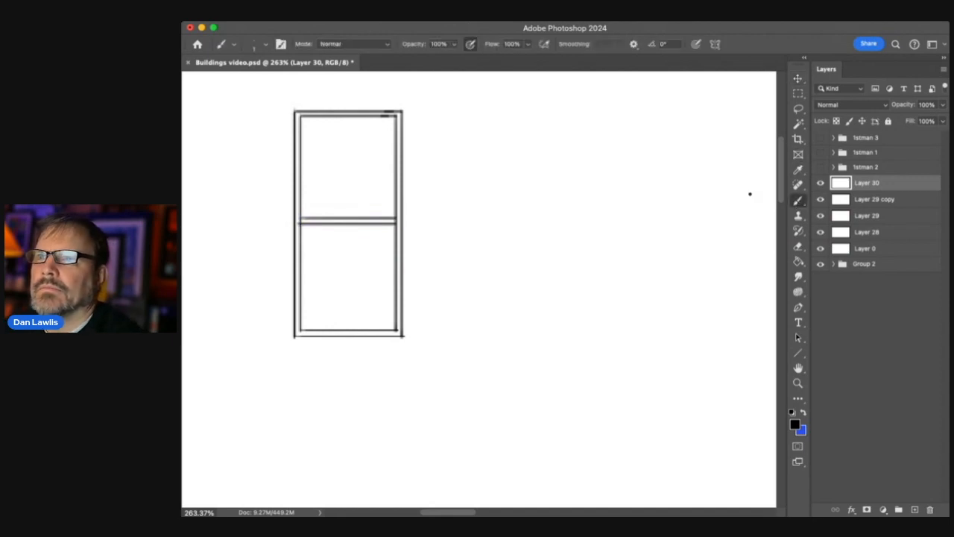
{"action": "mouse_move", "coordinate": [299, 226]}
{"action": "left_mouse_down"}
{"action": "mouse_move", "coordinate": [392, 225]}
{"action": "mouse_move", "coordinate": [307, 224]}
{"action": "left_mouse_up"}
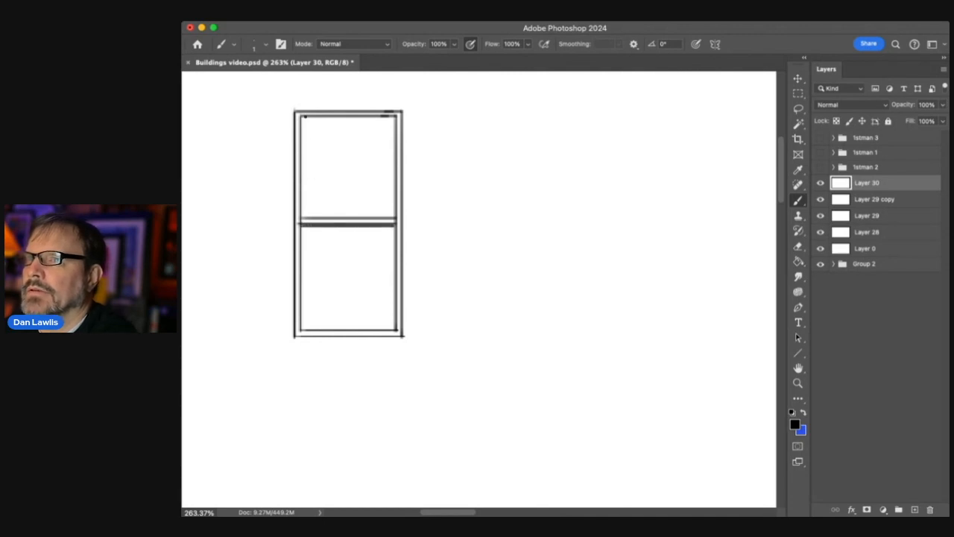
{"action": "left_click_drag", "start_coordinate": [299, 117], "coordinate": [394, 117]}
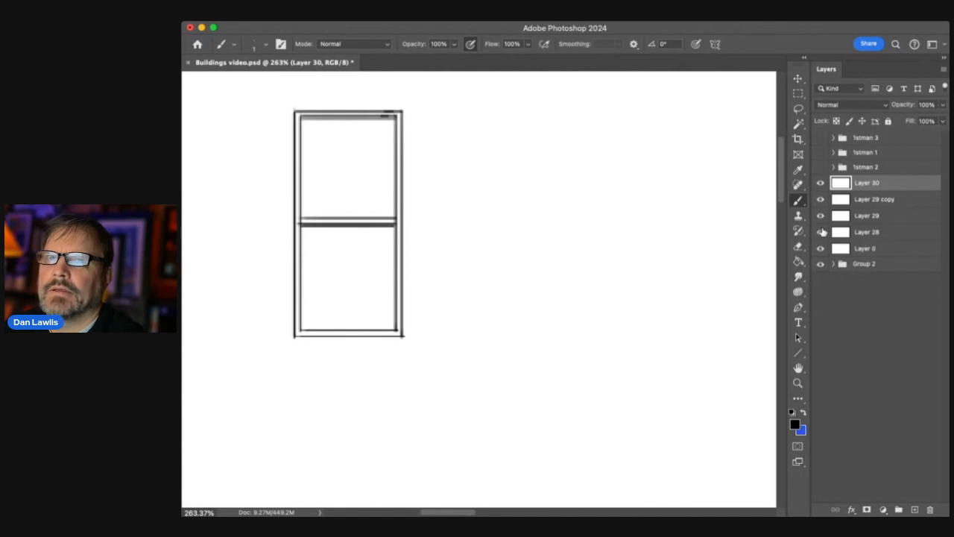
Merge Layer 29, Layer 29 copy and Layer 30 into a single window layer
{"action": "left_click", "coordinate": [889, 216]}
{"action": "left_click", "coordinate": [903, 188], "text": "shift"}
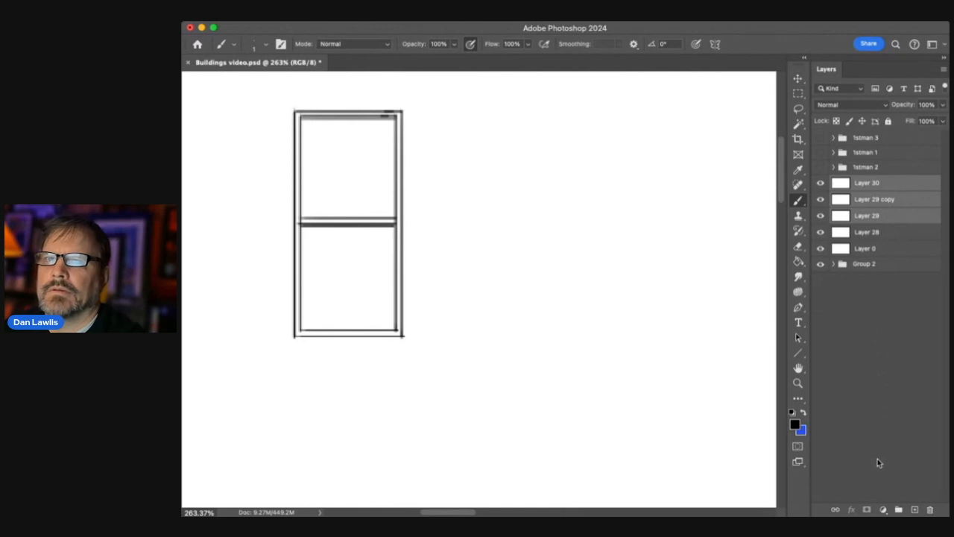
{"action": "key", "text": "super+e"}
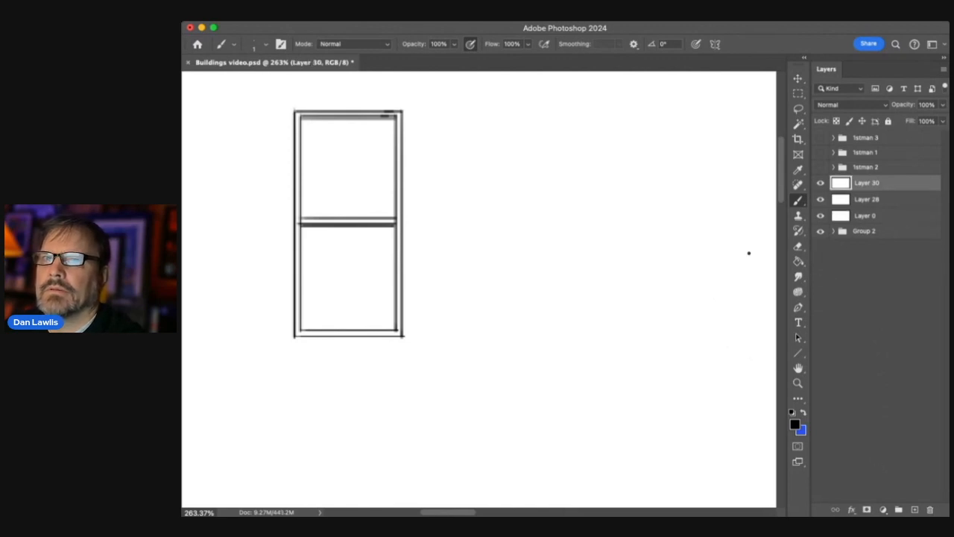
Move the merged window between the column's vertical lines, narrow it to 93.15% width and center it at X 290 px
{"action": "left_click", "coordinate": [798, 382]}
{"action": "left_click_drag", "start_coordinate": [585, 270], "coordinate": [545, 287]}
{"action": "key", "text": "v"}
{"action": "mouse_move", "coordinate": [466, 237]}
{"action": "left_mouse_down"}
{"action": "mouse_move", "coordinate": [455, 245]}
{"action": "mouse_move", "coordinate": [360, 220]}
{"action": "left_mouse_up"}
{"action": "left_click_drag", "start_coordinate": [358, 221], "coordinate": [359, 221]}
{"action": "key", "text": "ctrl+t"}
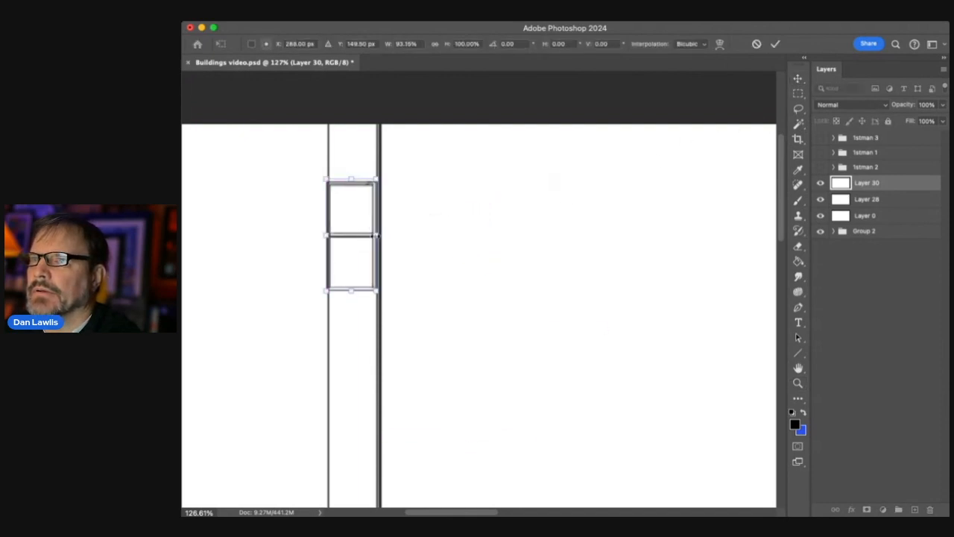
{"action": "left_click_drag", "start_coordinate": [327, 235], "coordinate": [381, 235]}
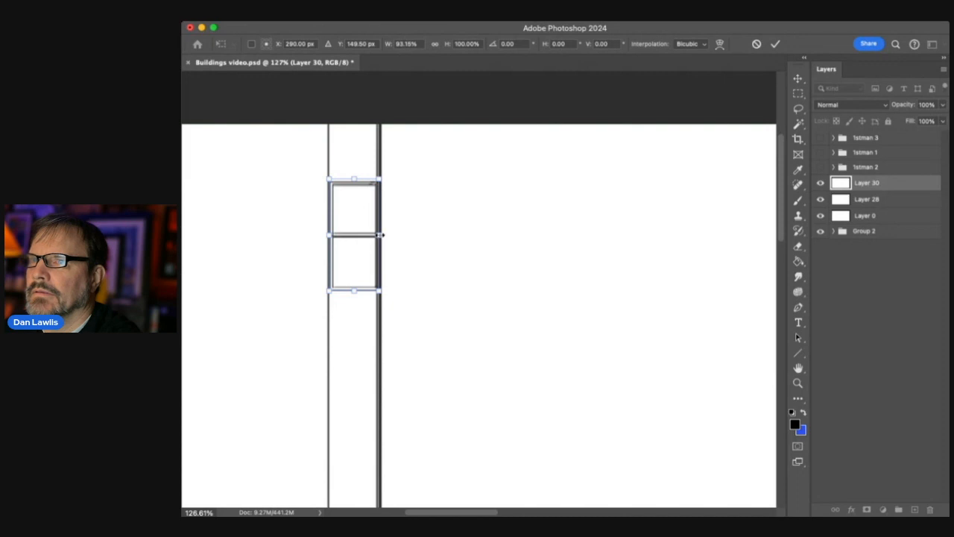
Shrink the eraser to 3 px and lightly erase along the gap and upper line of the window's middle rail
{"action": "left_click", "coordinate": [798, 382]}
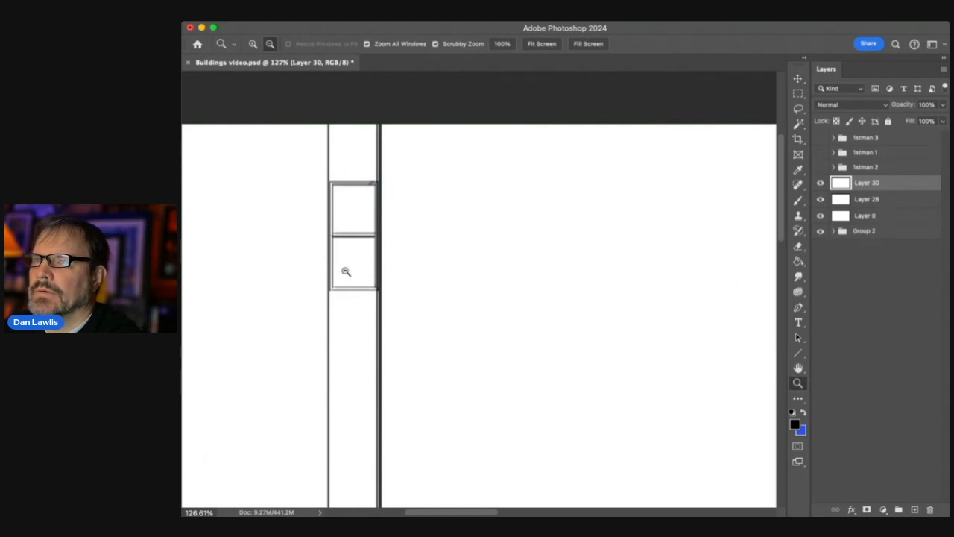
{"action": "left_click_drag", "start_coordinate": [345, 270], "coordinate": [379, 263]}
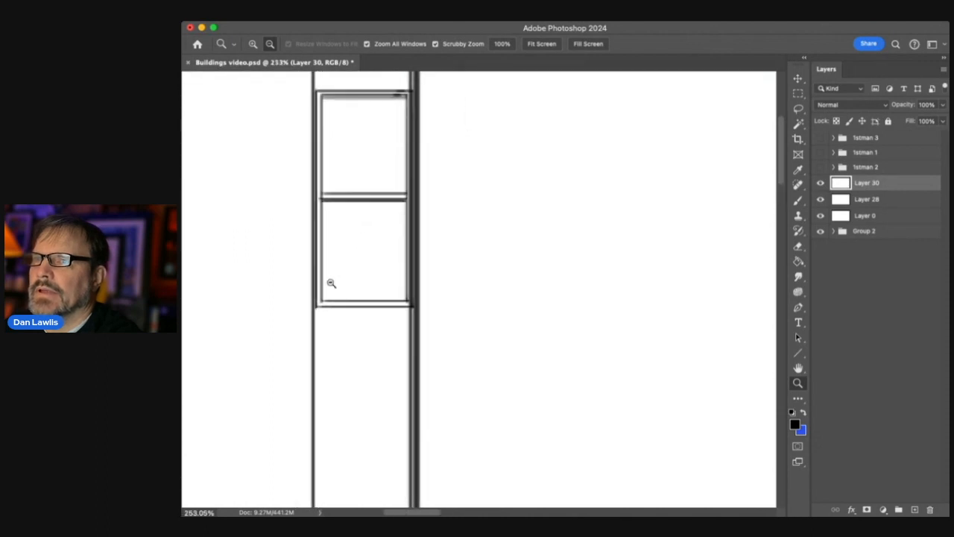
{"action": "left_click", "coordinate": [800, 248]}
{"action": "key", "text": "bracketleft"}
{"action": "key", "text": "bracketleft"}
{"action": "key", "text": "bracketleft"}
{"action": "key", "text": "bracketleft"}
{"action": "key", "text": "bracketleft"}
{"action": "key", "text": "bracketleft"}
{"action": "key", "text": "bracketleft"}
{"action": "key", "text": "bracketleft"}
{"action": "key", "text": "bracketleft"}
{"action": "key", "text": "bracketleft"}
{"action": "key", "text": "bracketleft"}
{"action": "key", "text": "bracketleft"}
{"action": "key", "text": "bracketleft"}
{"action": "key", "text": "bracketleft"}
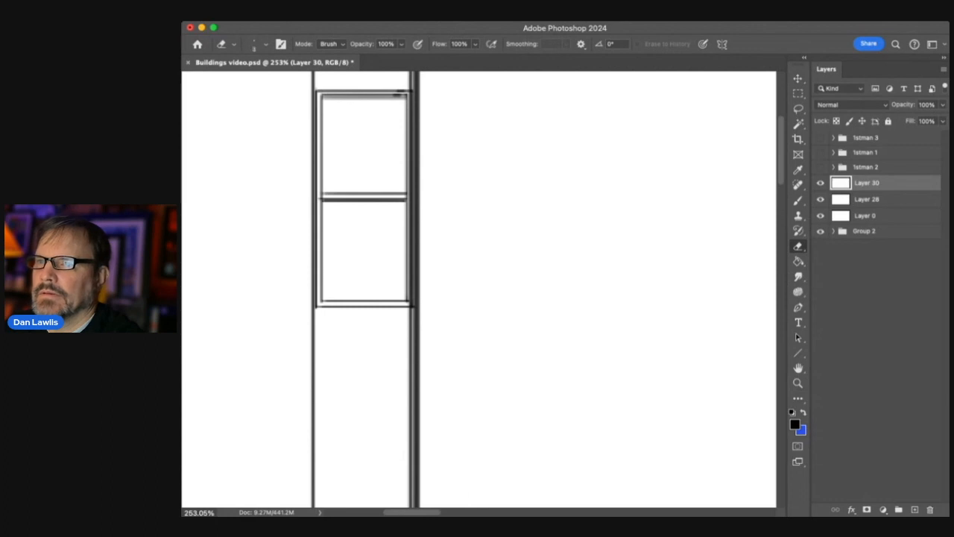
{"action": "mouse_move", "coordinate": [322, 196]}
{"action": "left_mouse_down"}
{"action": "mouse_move", "coordinate": [404, 194]}
{"action": "mouse_move", "coordinate": [329, 196]}
{"action": "mouse_move", "coordinate": [396, 197]}
{"action": "mouse_move", "coordinate": [332, 194]}
{"action": "left_mouse_up"}
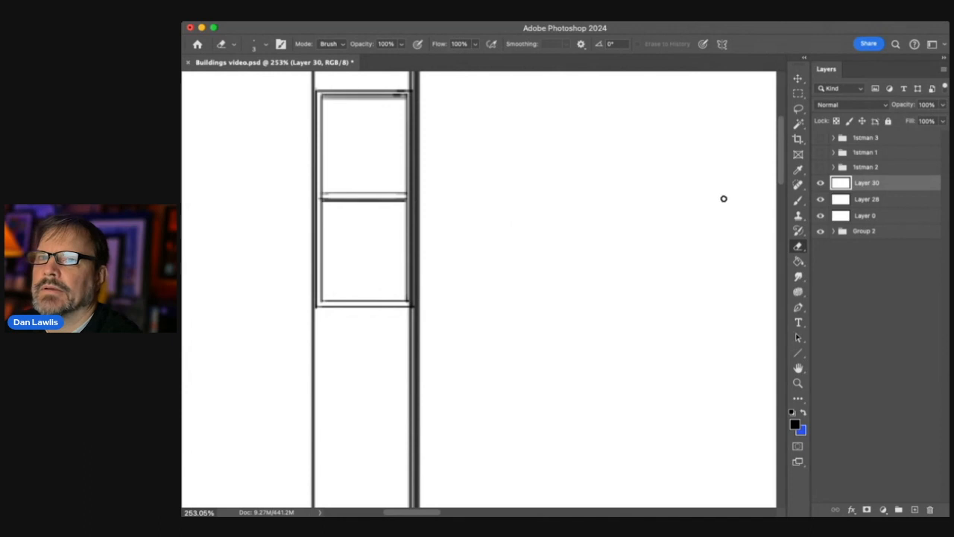
Darken the gap between the outer and inner frames along the window's top edge with horizontal brush strokes
{"action": "left_click", "coordinate": [797, 200]}
{"action": "mouse_move", "coordinate": [408, 93]}
{"action": "left_mouse_down"}
{"action": "mouse_move", "coordinate": [317, 93]}
{"action": "mouse_move", "coordinate": [394, 94]}
{"action": "left_mouse_up"}
{"action": "left_click_drag", "start_coordinate": [319, 94], "coordinate": [395, 96]}
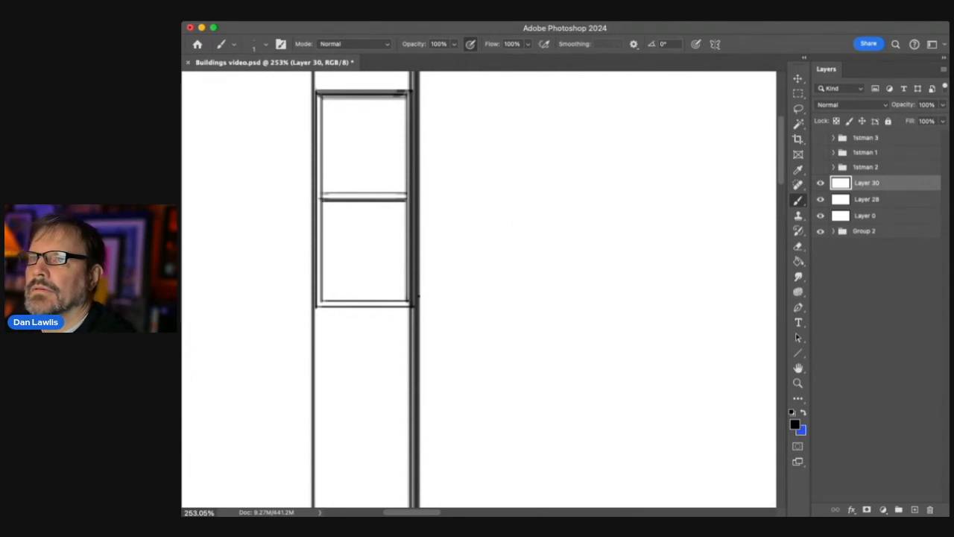
Duplicate the window within a free transform and place the copy straight below the original at Y 389.50 px
{"action": "key", "text": "z"}
{"action": "left_click_drag", "start_coordinate": [569, 267], "coordinate": [507, 311]}
{"action": "left_click_drag", "start_coordinate": [644, 311], "coordinate": [504, 232]}
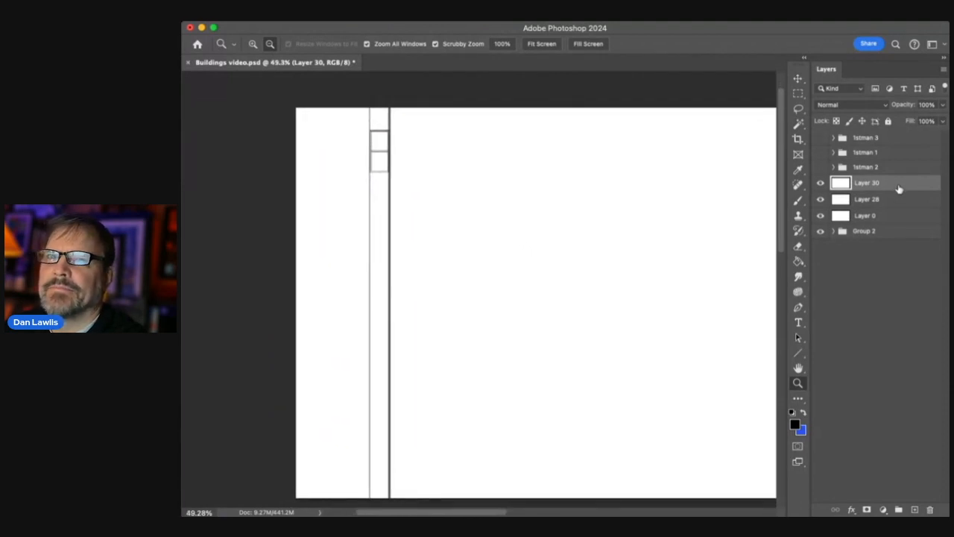
{"action": "left_click", "coordinate": [798, 79]}
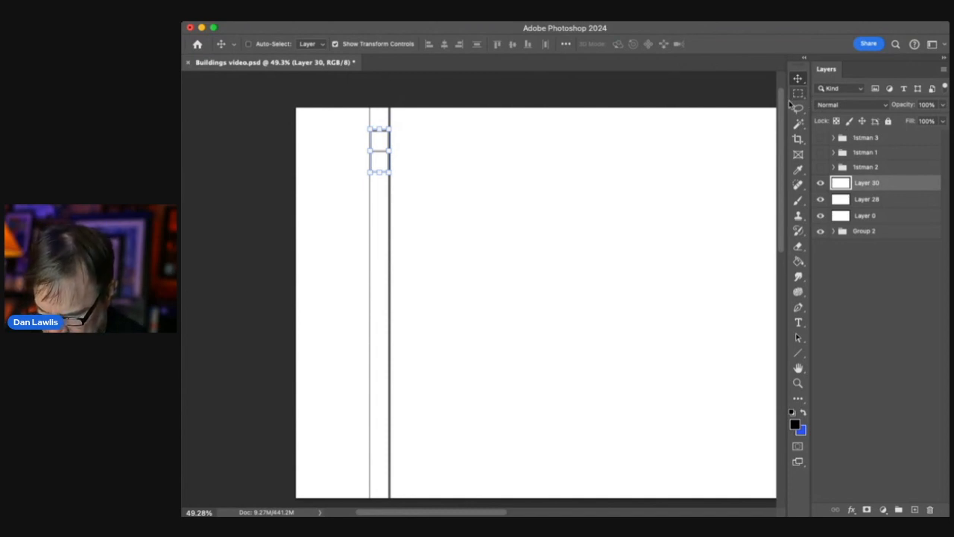
{"action": "key", "text": "super+t"}
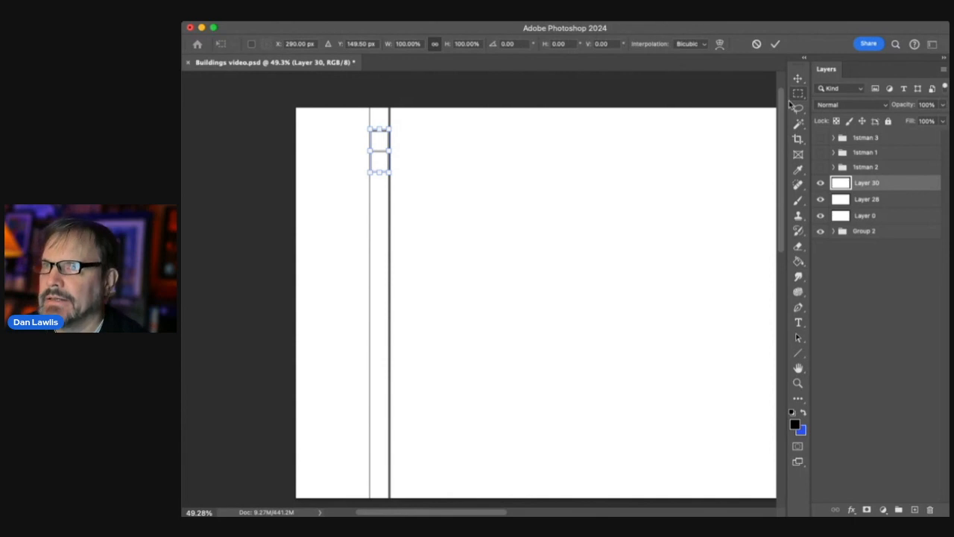
{"action": "left_click_drag", "start_coordinate": [379, 152], "coordinate": [375, 220]}
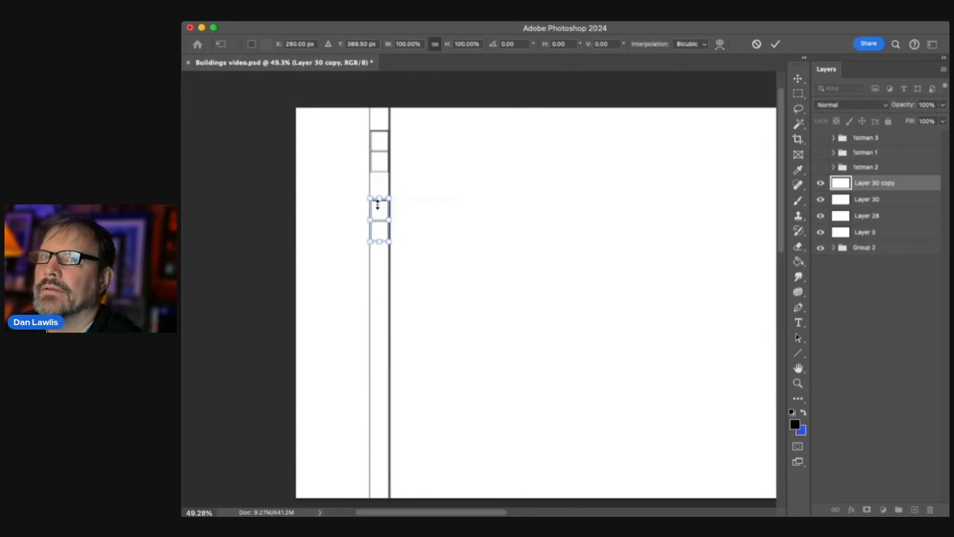
{"action": "left_click", "coordinate": [777, 44]}
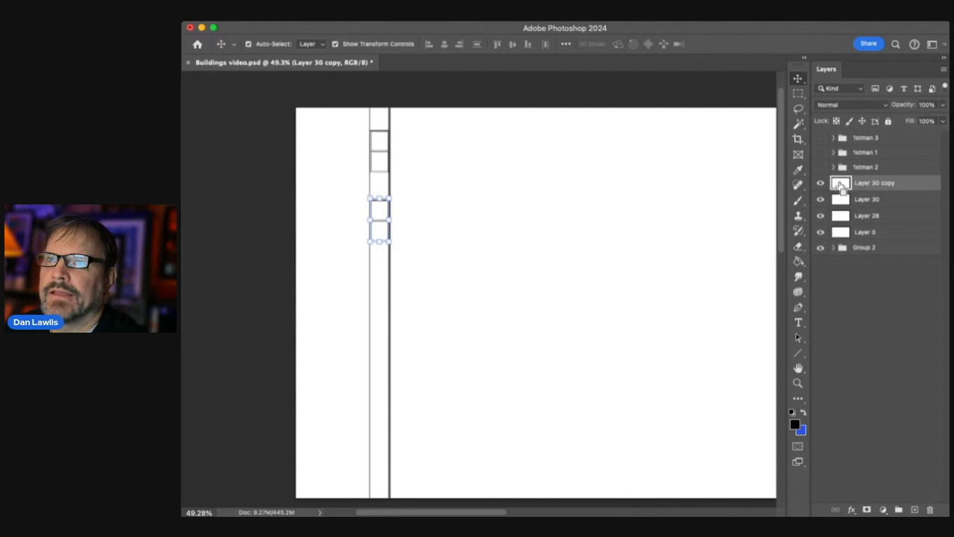
Load the copied window's pixels as a selection and repeat the duplicating move three times to add equally spaced windows down the column
{"action": "left_click", "coordinate": [841, 185], "text": "super"}
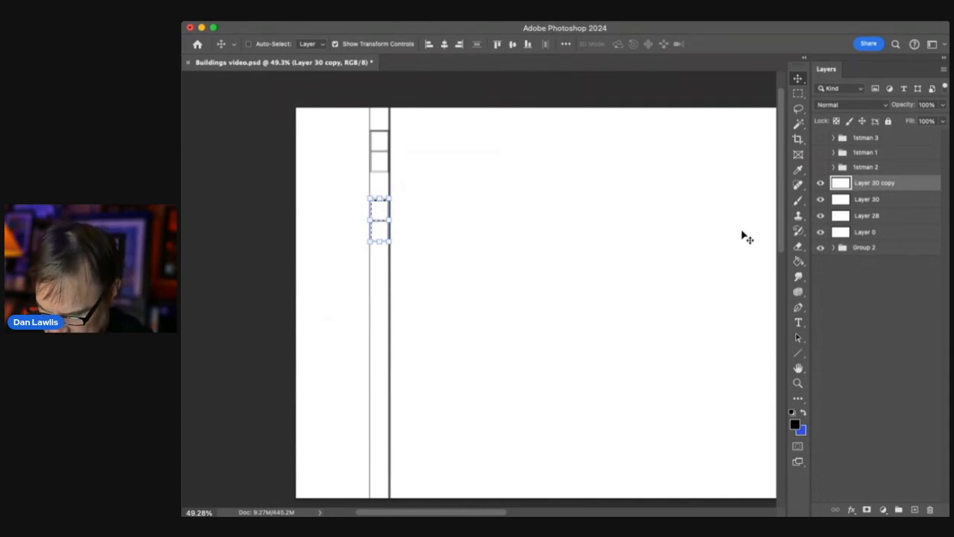
{"action": "key", "text": "super"}
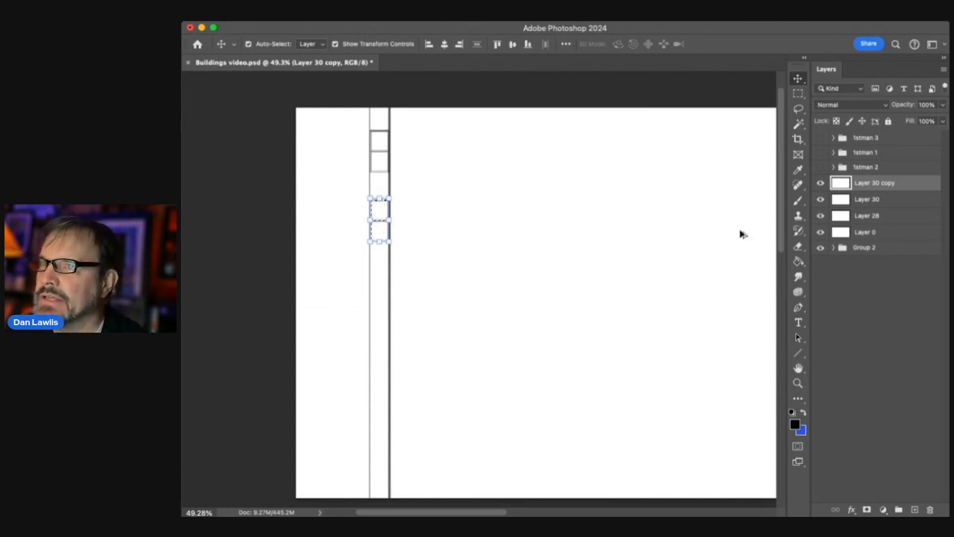
{"action": "key", "text": "super+alt+shift+t"}
{"action": "key", "text": "super+alt+shift+t"}
{"action": "key", "text": "super+alt+shift+t"}
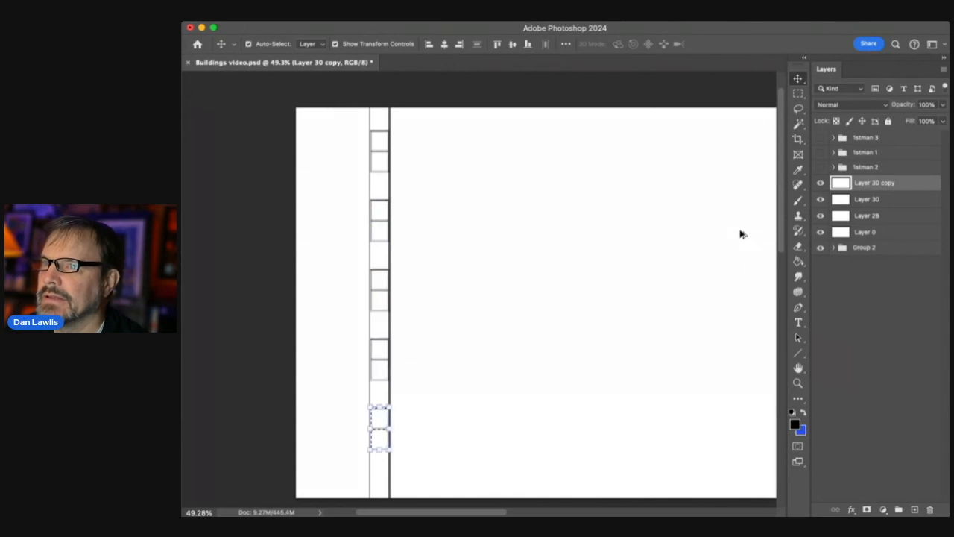
{"action": "key", "text": "super+alt+shift+t"}
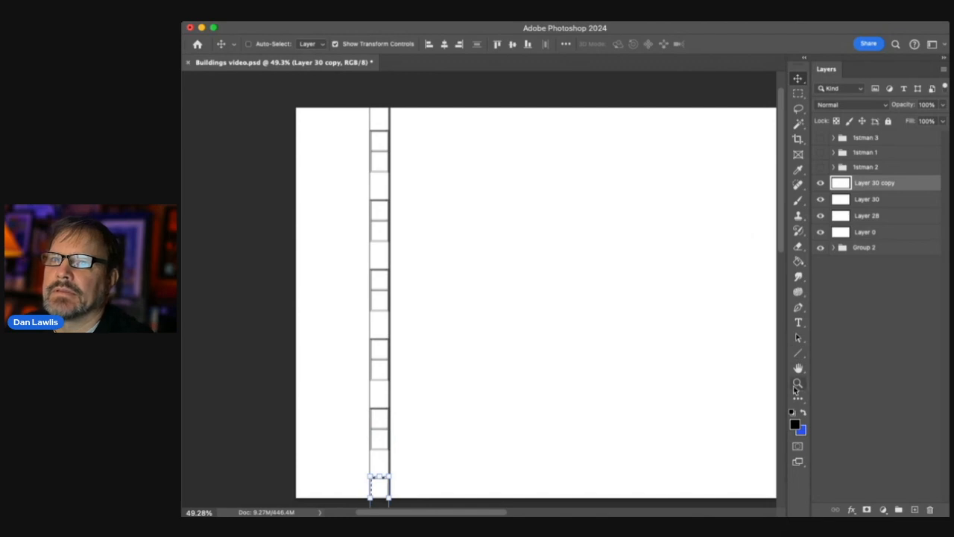
{"action": "left_click", "coordinate": [798, 383]}
{"action": "left_click_drag", "start_coordinate": [661, 346], "coordinate": [633, 352]}
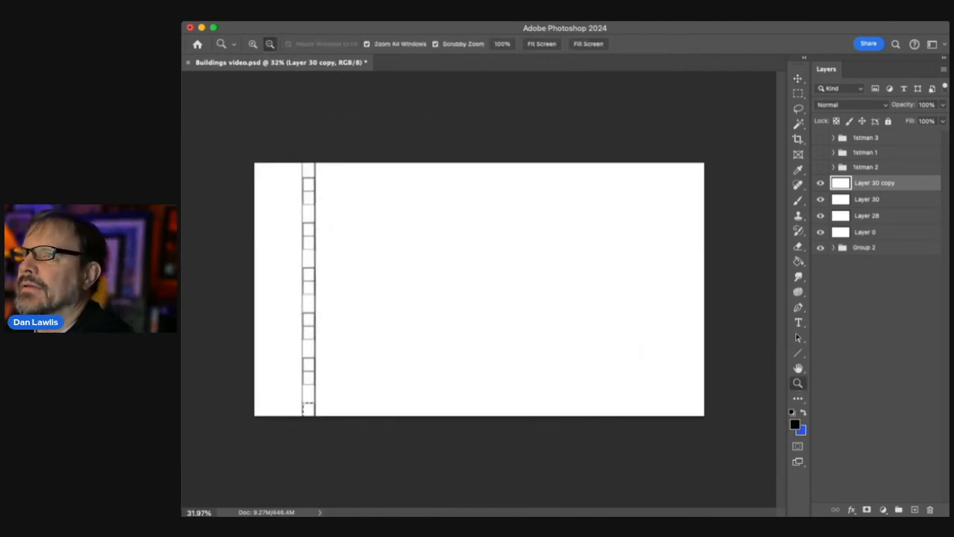
{"action": "key", "text": "super+z"}
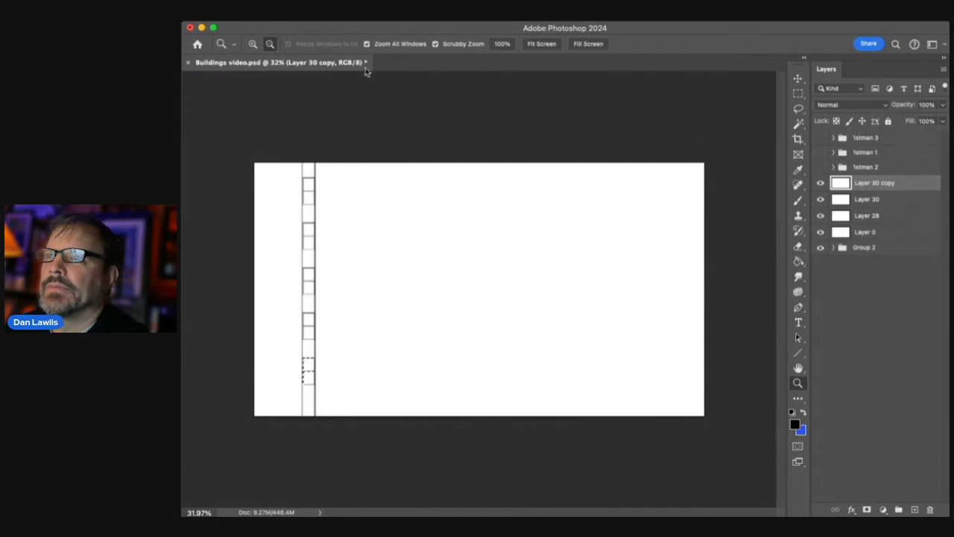
Deselect the window pixels and merge Layer 30 with Layer 30 copy so all the windows share one layer
{"action": "key", "text": "super+d"}
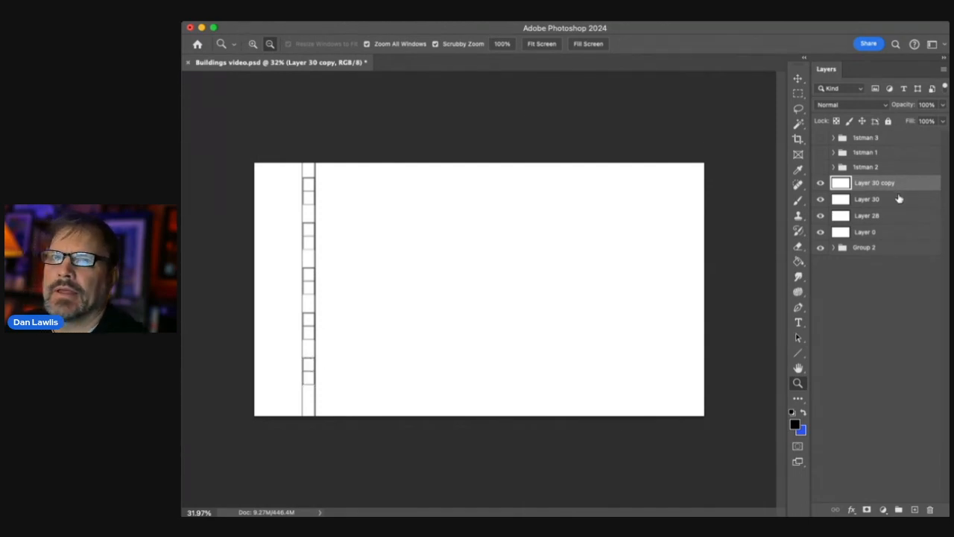
{"action": "left_click", "coordinate": [821, 200]}
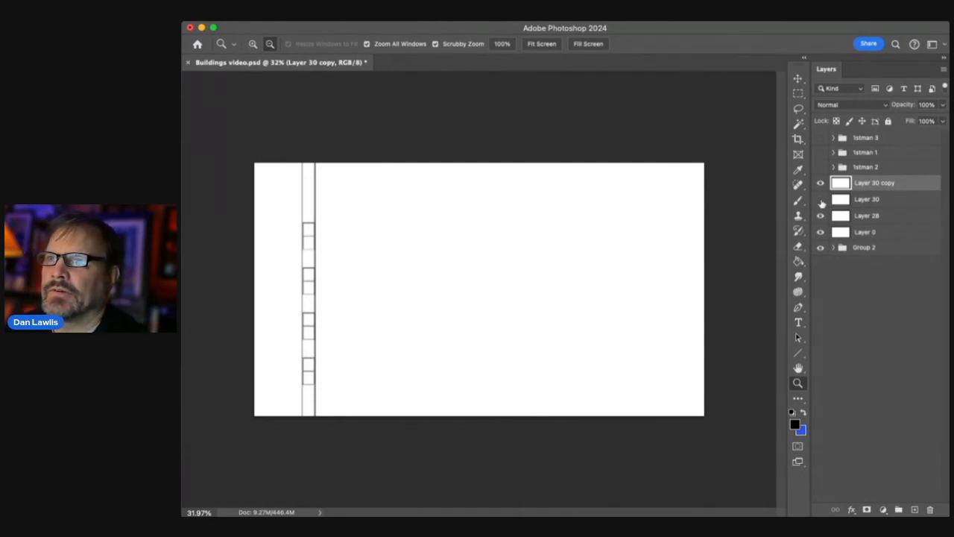
{"action": "left_click", "coordinate": [821, 200]}
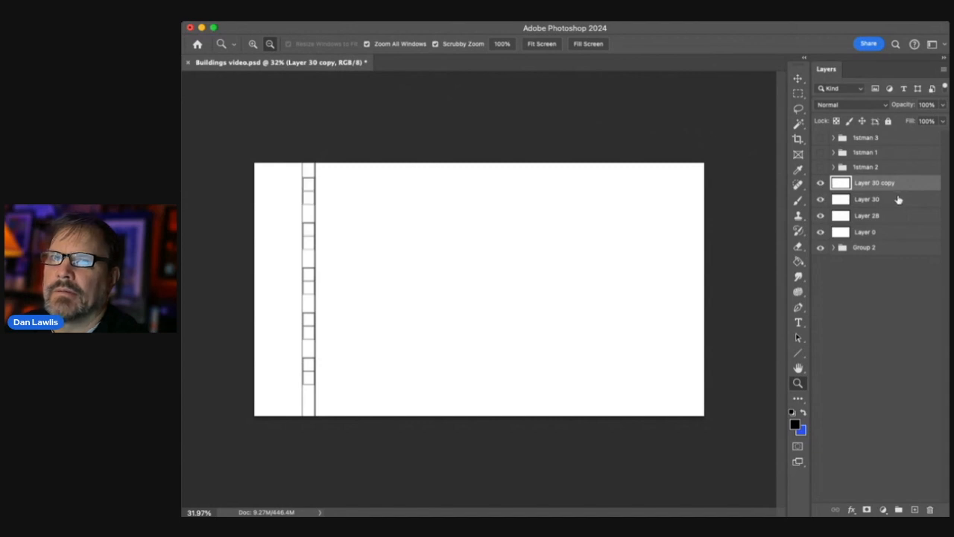
{"action": "left_click", "coordinate": [895, 199], "text": "shift"}
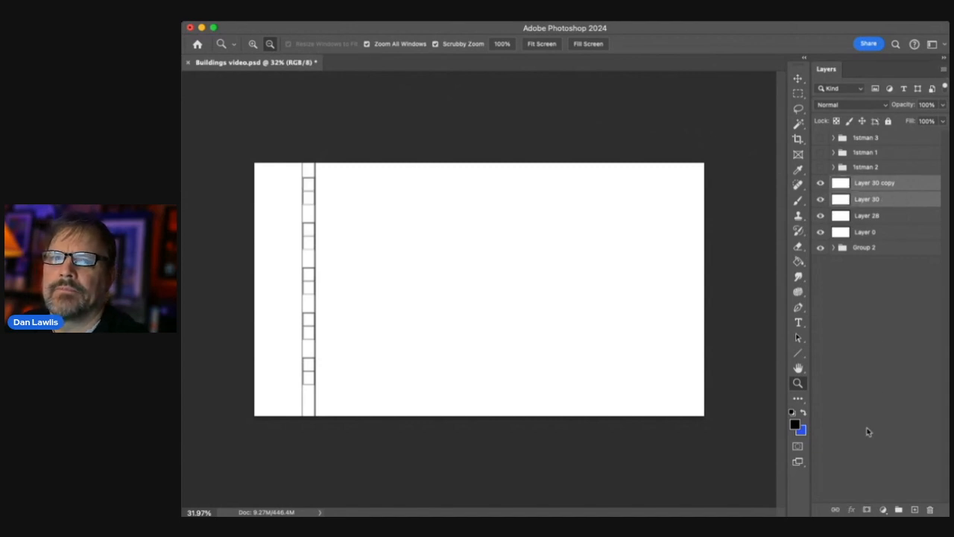
{"action": "key", "text": "super+e"}
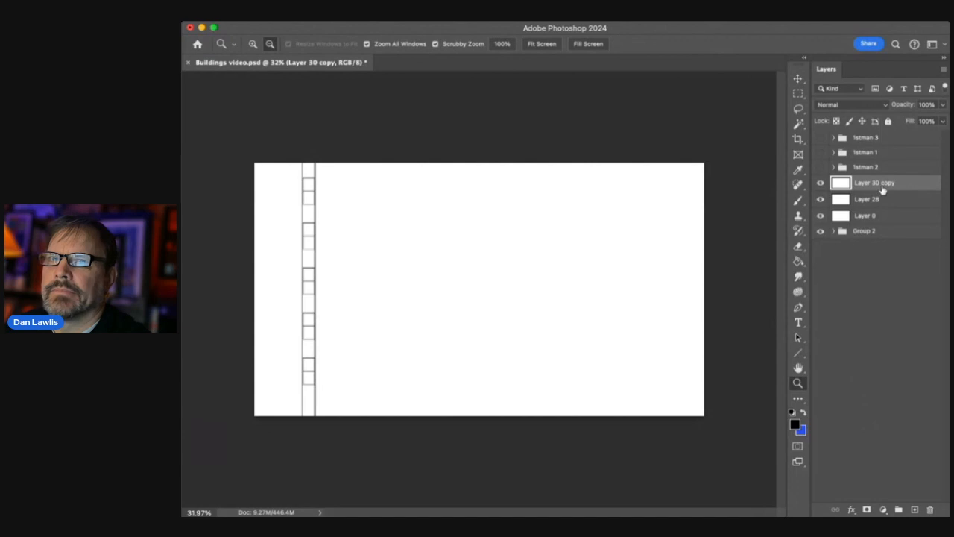
Check the visibility of the windows and the column lines, and merge Layer 28 with the window layer
{"action": "left_click", "coordinate": [821, 183]}
{"action": "left_click", "coordinate": [821, 184]}
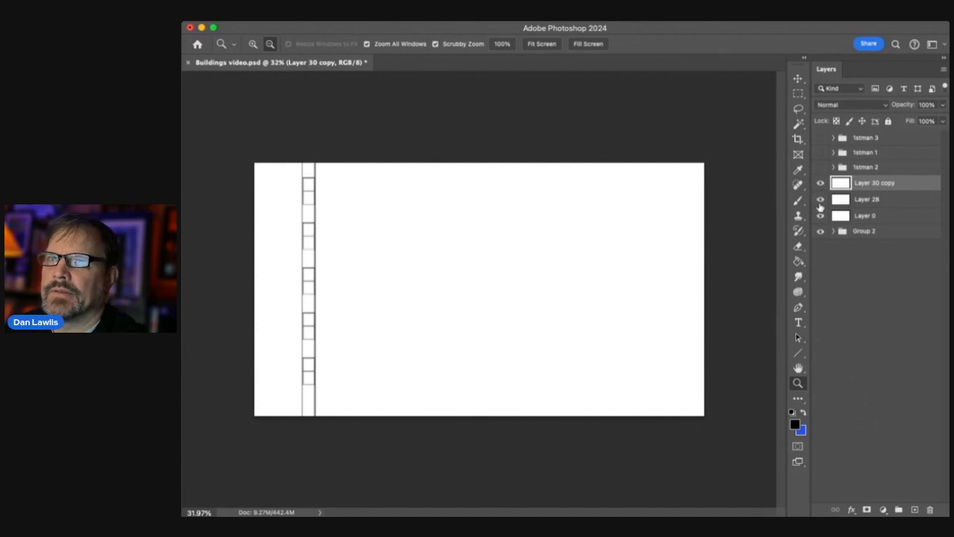
{"action": "left_click", "coordinate": [820, 200]}
{"action": "left_click", "coordinate": [821, 200]}
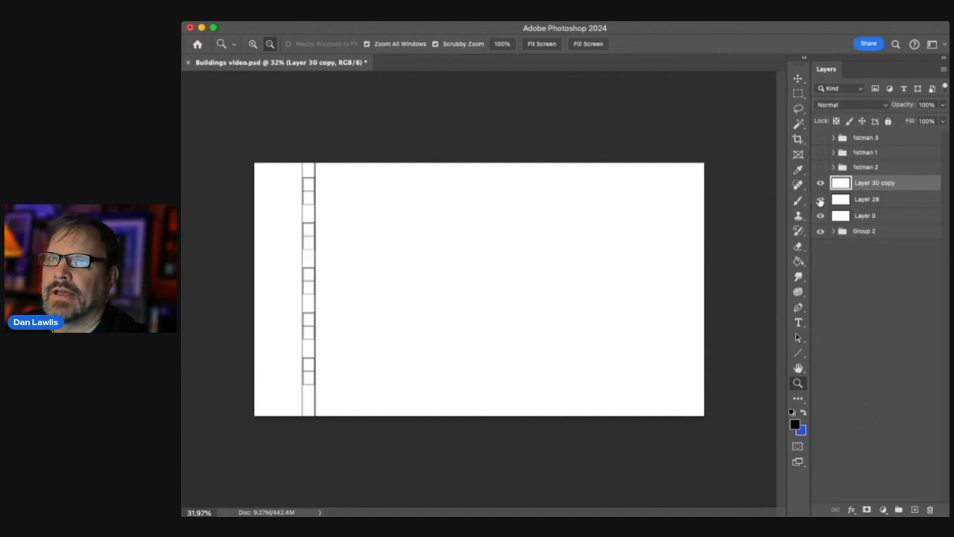
{"action": "left_click", "coordinate": [895, 200], "text": "shift"}
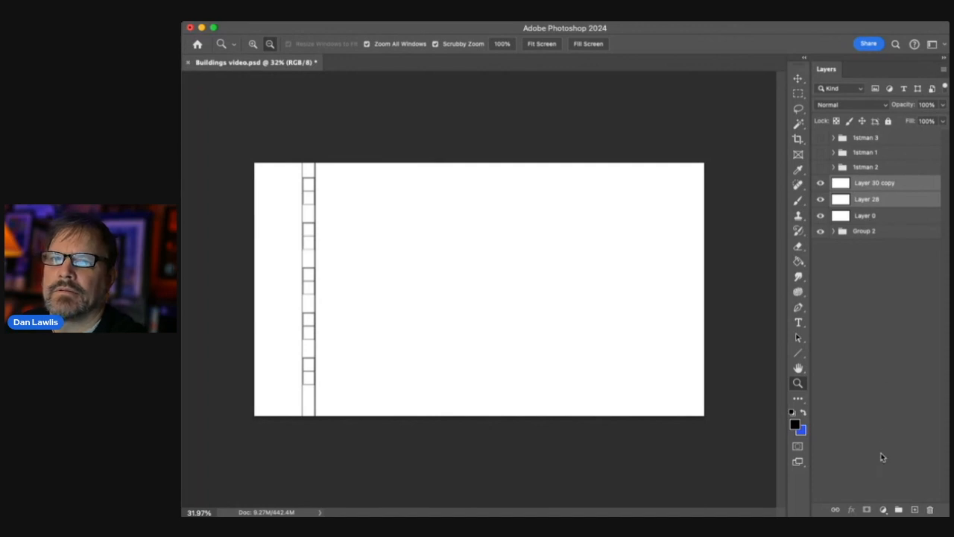
{"action": "key", "text": "super+e"}
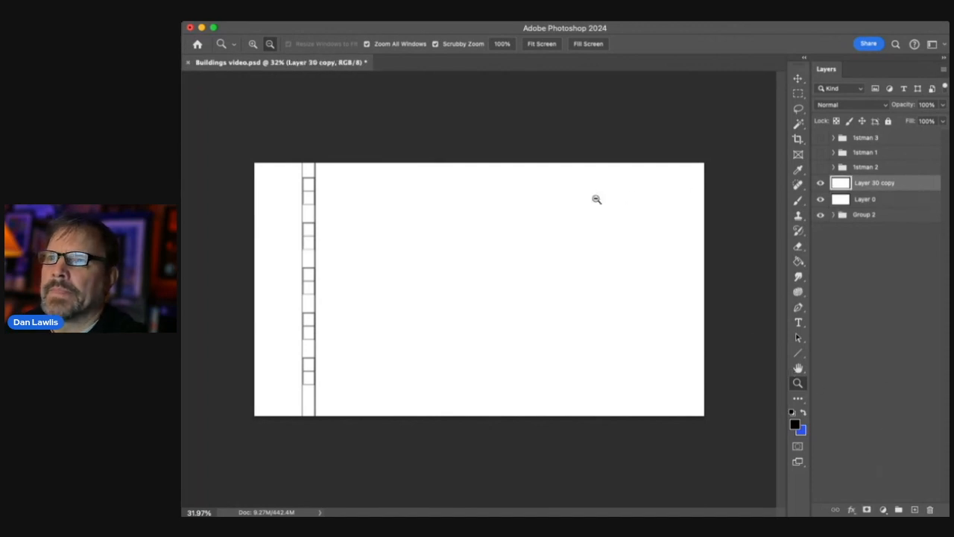
Duplicate the window column within a free transform and place the copy beside the original at X 454.50 px
{"action": "left_click", "coordinate": [798, 79]}
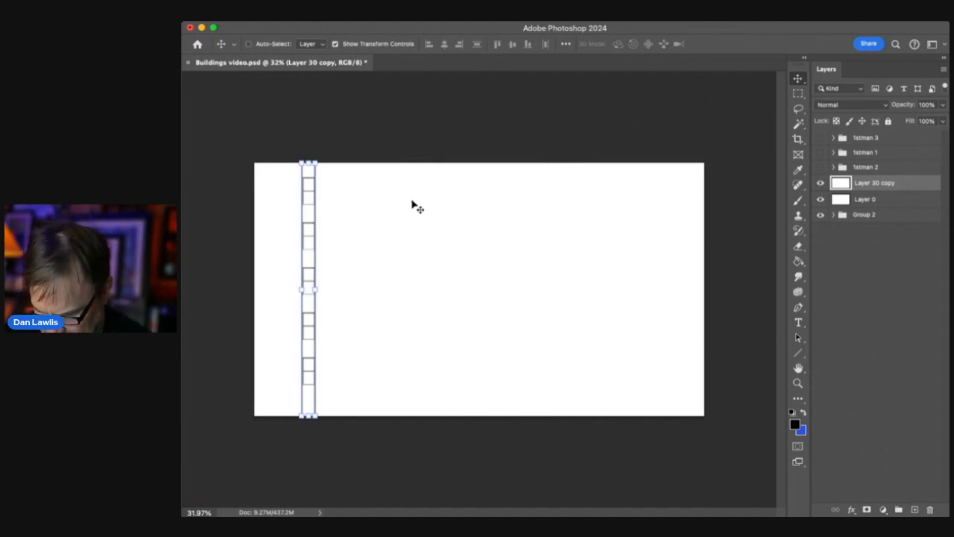
{"action": "key", "text": "super+t"}
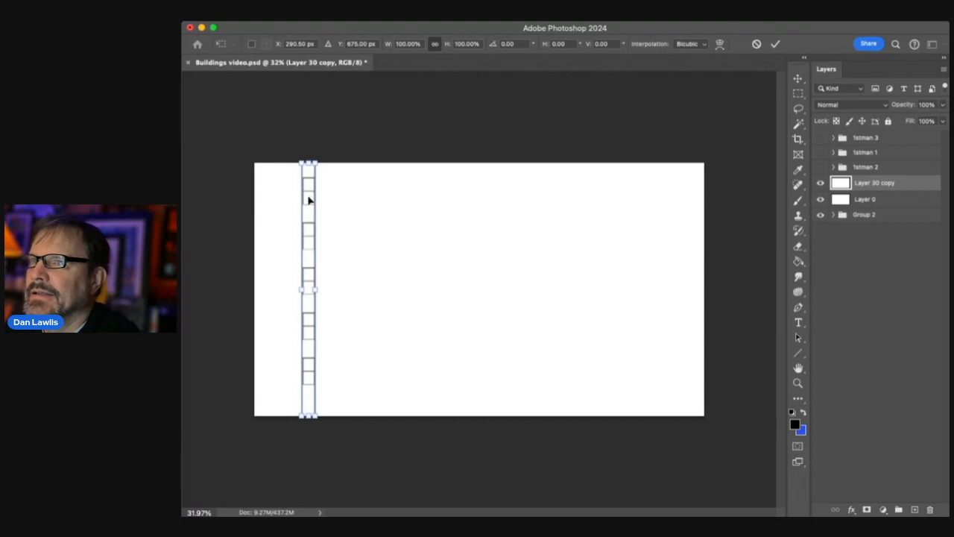
{"action": "left_click_drag", "start_coordinate": [308, 202], "coordinate": [341, 201]}
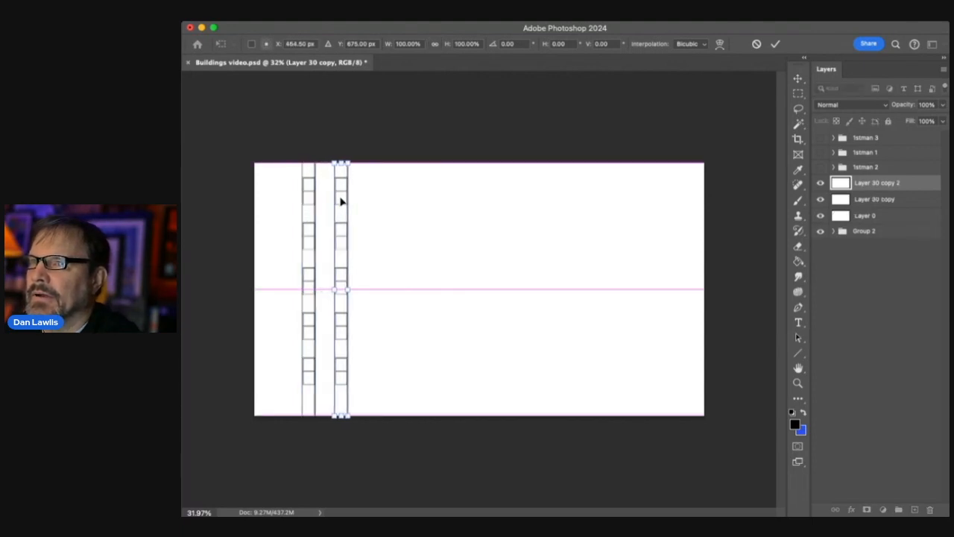
{"action": "left_click_drag", "start_coordinate": [340, 201], "coordinate": [335, 201]}
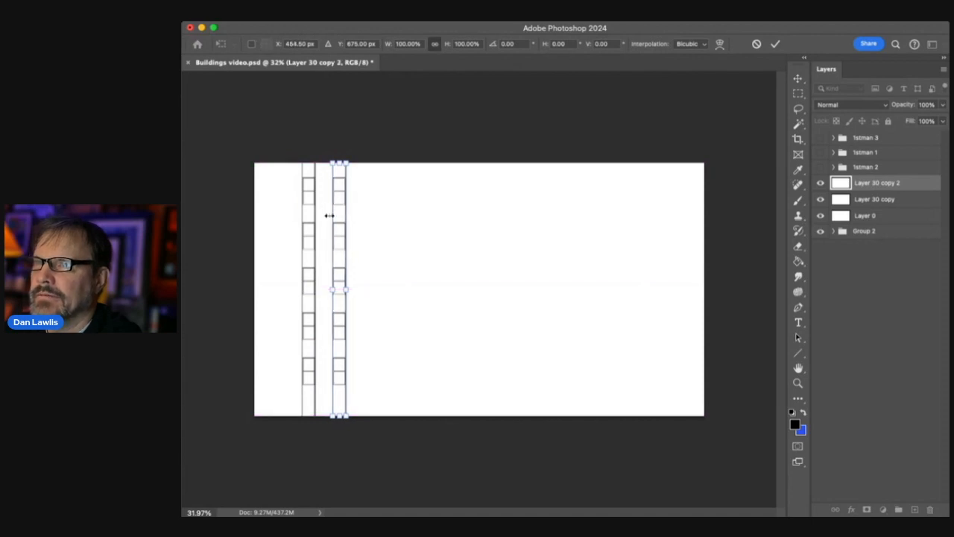
{"action": "left_click", "coordinate": [777, 44]}
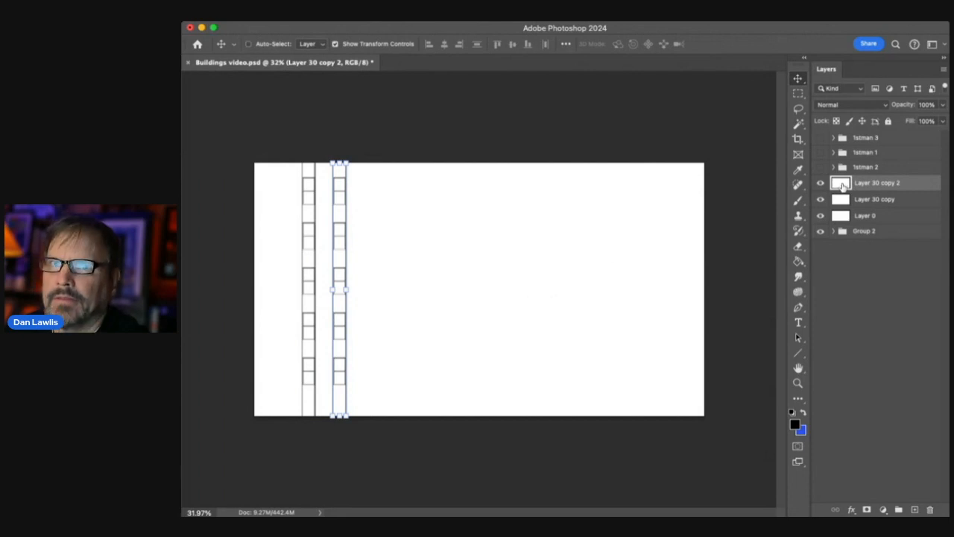
Load the copied column's pixels as a selection and repeat the duplicating move eleven times to fill the canvas width with evenly spaced columns
{"action": "left_click", "coordinate": [842, 184], "text": "super"}
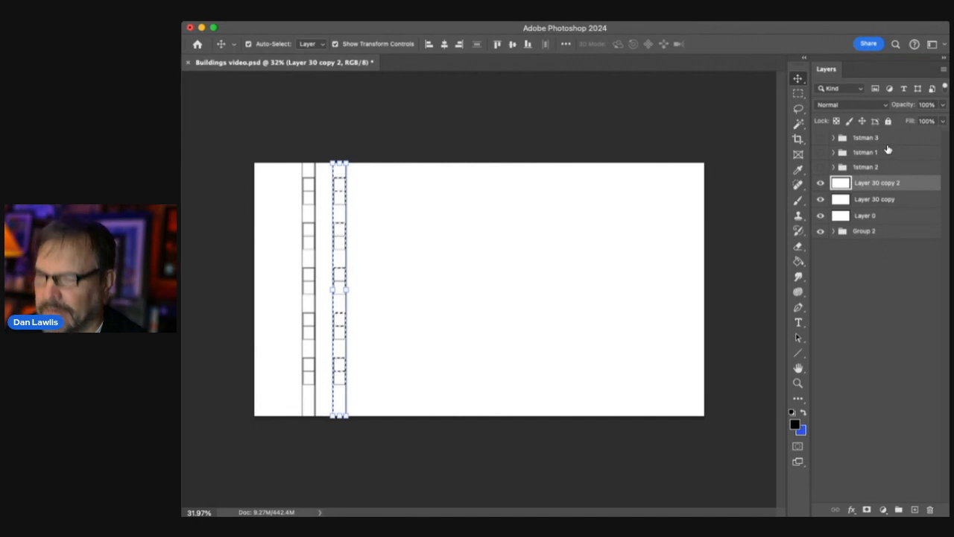
{"action": "key", "text": "super+alt+shift+t"}
{"action": "key", "text": "super+alt+shift+t"}
{"action": "key", "text": "super+alt+shift+t"}
{"action": "key", "text": "super+alt+shift+t"}
{"action": "key", "text": "super+alt+shift+t"}
{"action": "key", "text": "super+alt+shift+t"}
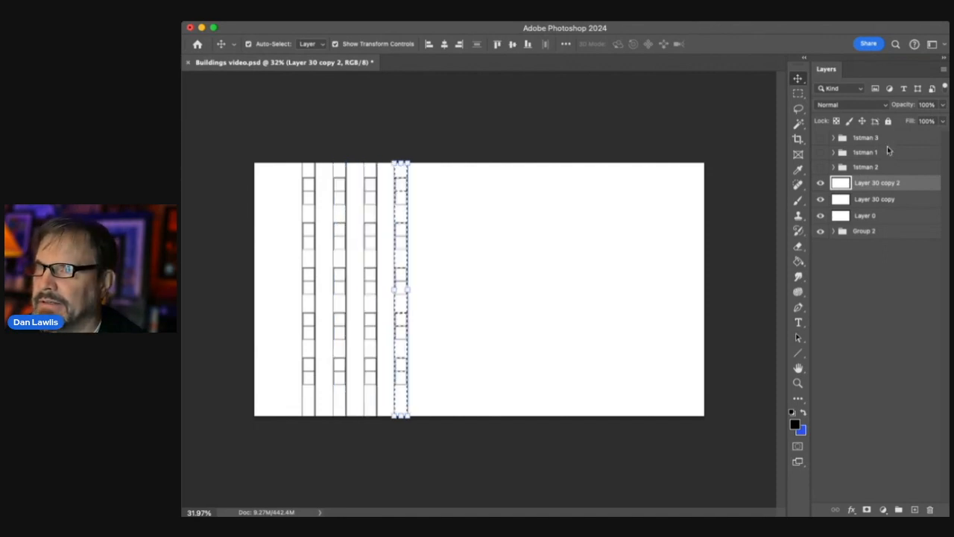
{"action": "key", "text": "super+alt+shift+t"}
{"action": "key", "text": "super+alt+shift+t"}
{"action": "key", "text": "super+alt+shift+t"}
{"action": "key", "text": "super+alt+shift+t"}
{"action": "key", "text": "super+alt+shift+t"}
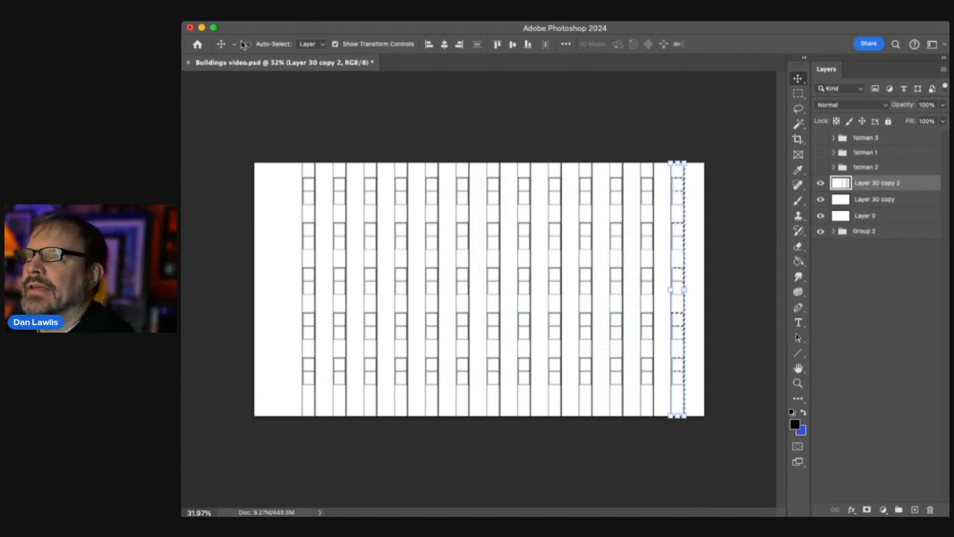
Deselect the column pixels and merge Layer 30 copy with Layer 30 copy 2 so all the columns share one layer
{"action": "key", "text": "super+d"}
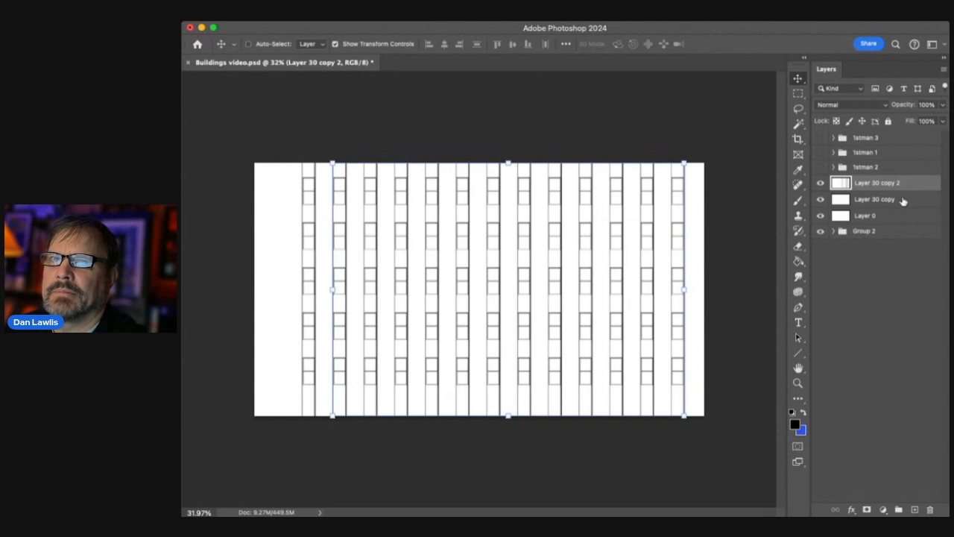
{"action": "left_click", "coordinate": [892, 198], "text": "shift"}
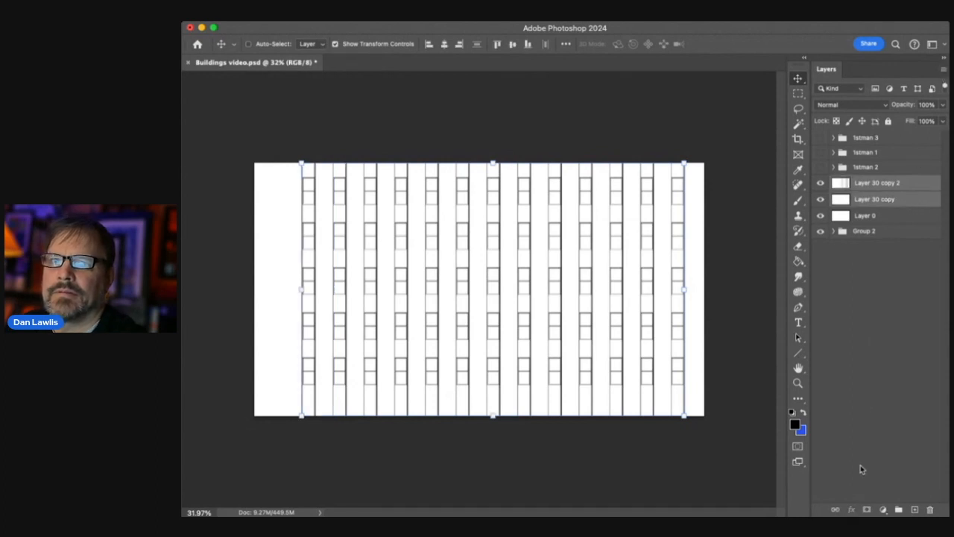
{"action": "key", "text": "super+e"}
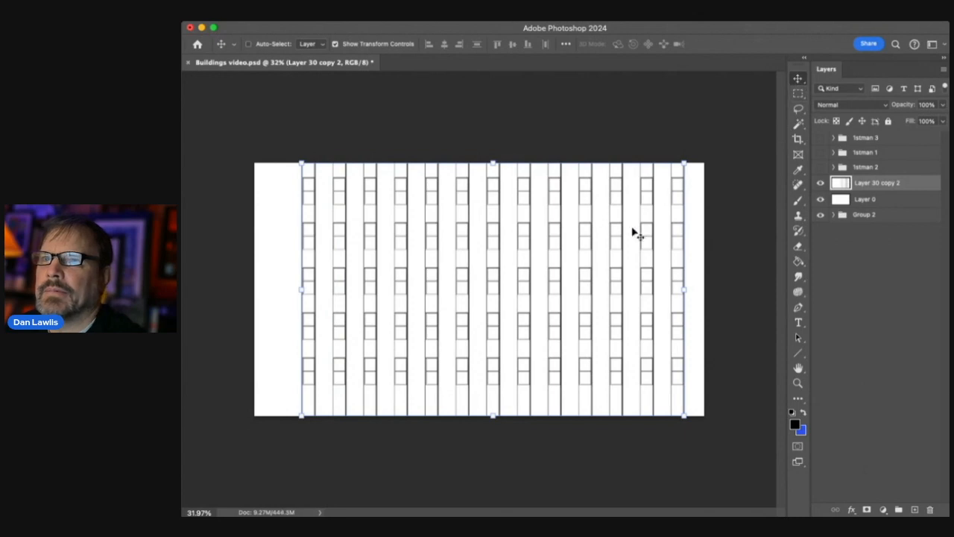
Scale the merged window grid proportionally to 60.56% and place it just inside the canvas's upper edge
{"action": "mouse_move", "coordinate": [596, 291]}
{"action": "left_mouse_down"}
{"action": "mouse_move", "coordinate": [577, 290]}
{"action": "mouse_move", "coordinate": [585, 291]}
{"action": "left_mouse_up"}
{"action": "left_click_drag", "start_coordinate": [674, 417], "coordinate": [530, 300]}
{"action": "left_click_drag", "start_coordinate": [470, 214], "coordinate": [487, 214]}
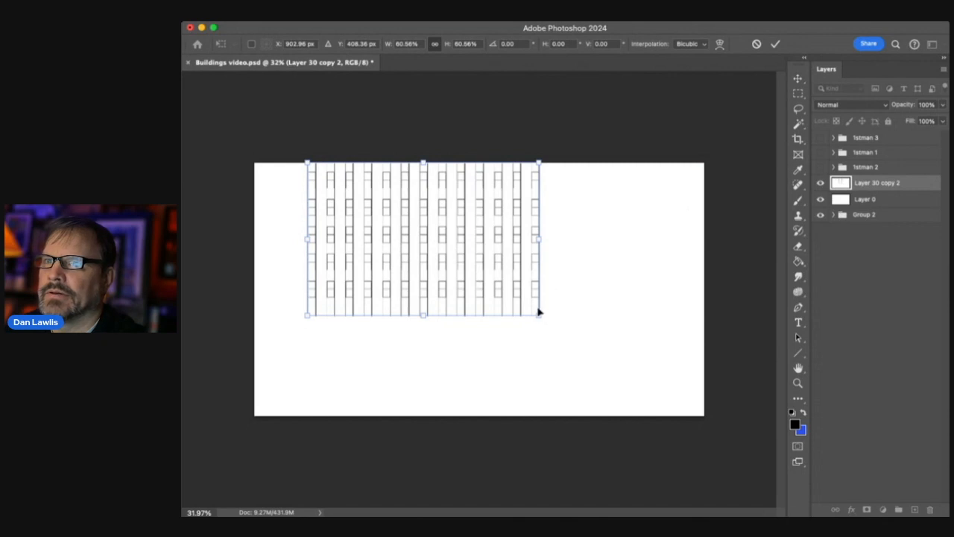
{"action": "left_click_drag", "start_coordinate": [506, 245], "coordinate": [511, 254]}
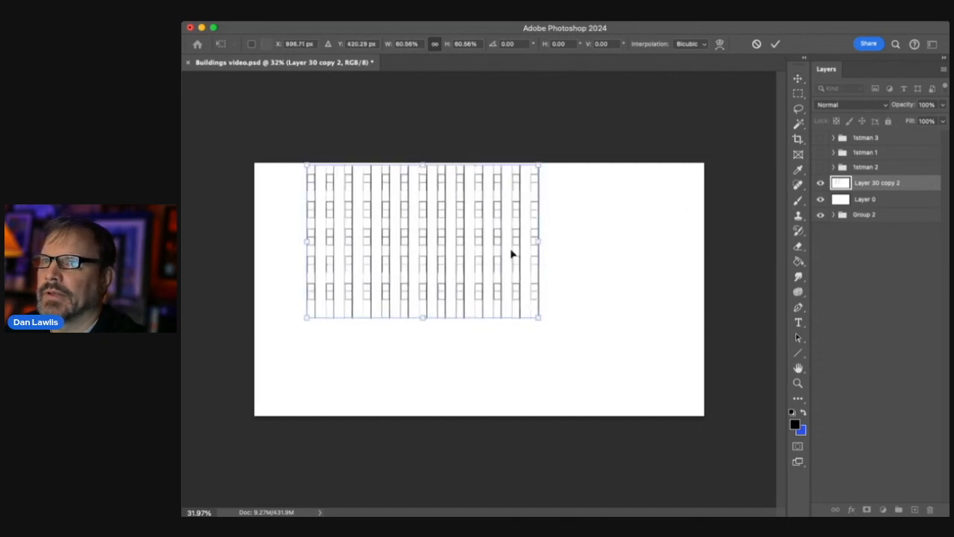
{"action": "left_click", "coordinate": [893, 184]}
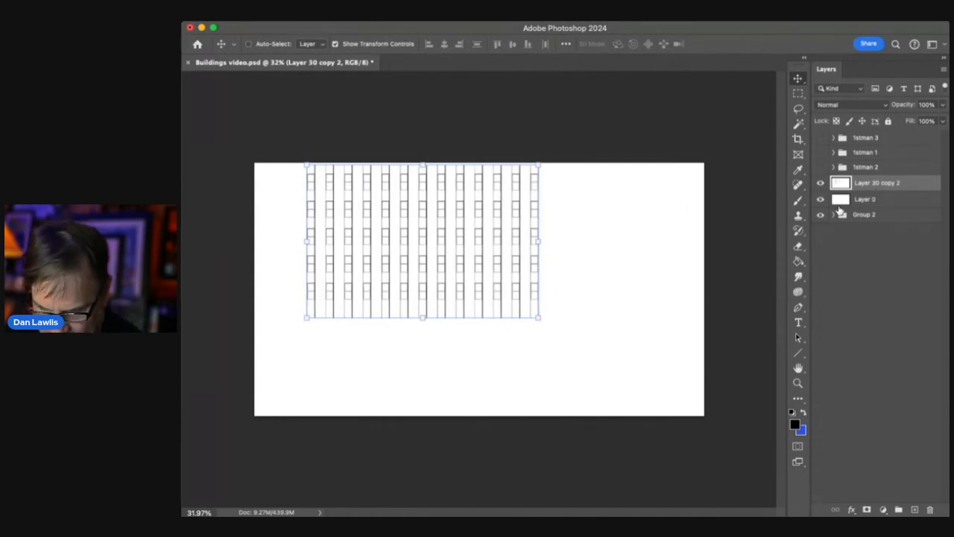
Duplicate the scaled window grid and align the copy straight below the original so the columns and window spacing continue
{"action": "key", "text": "super+j"}
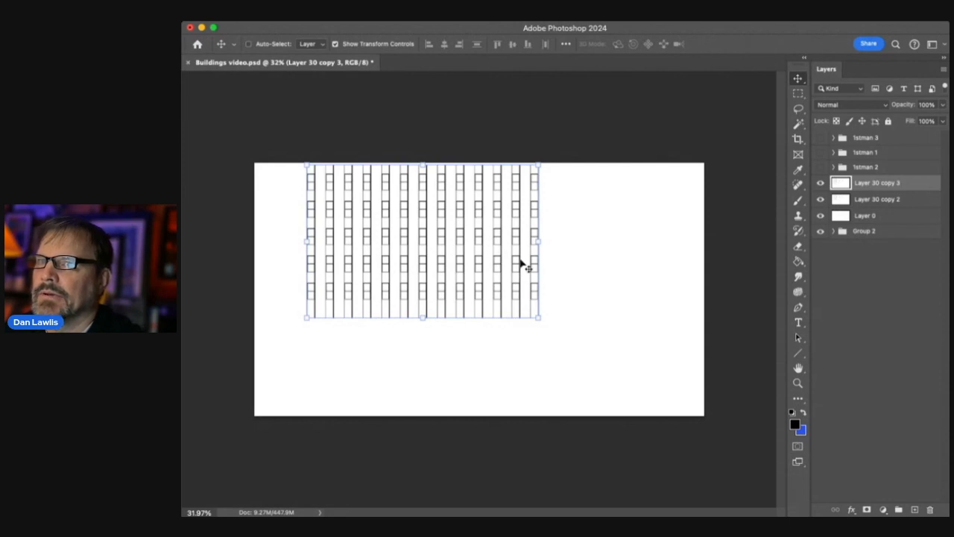
{"action": "left_click_drag", "start_coordinate": [484, 219], "coordinate": [469, 362]}
{"action": "left_click", "coordinate": [799, 385]}
{"action": "left_click_drag", "start_coordinate": [521, 302], "coordinate": [594, 271]}
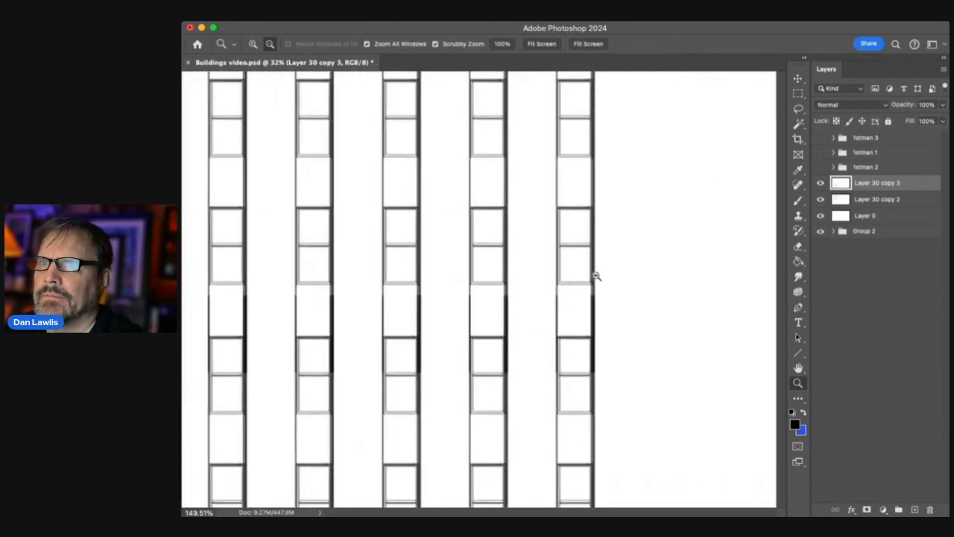
{"action": "left_click", "coordinate": [798, 94]}
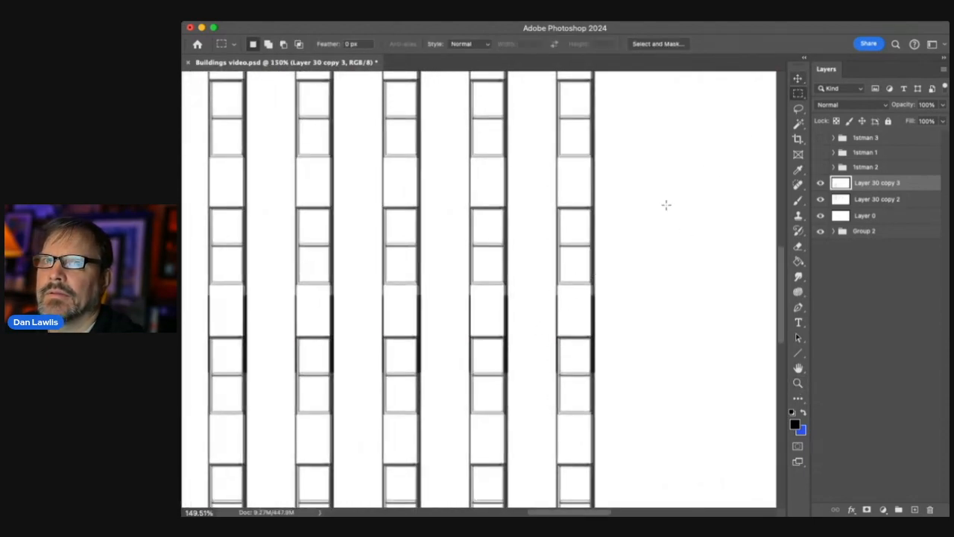
{"action": "left_click", "coordinate": [798, 78]}
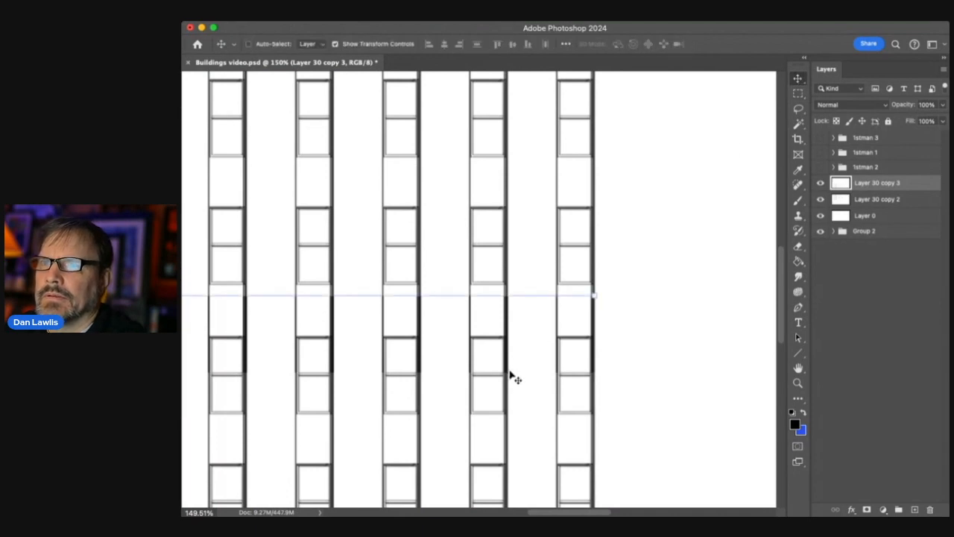
{"action": "left_click_drag", "start_coordinate": [514, 381], "coordinate": [511, 375]}
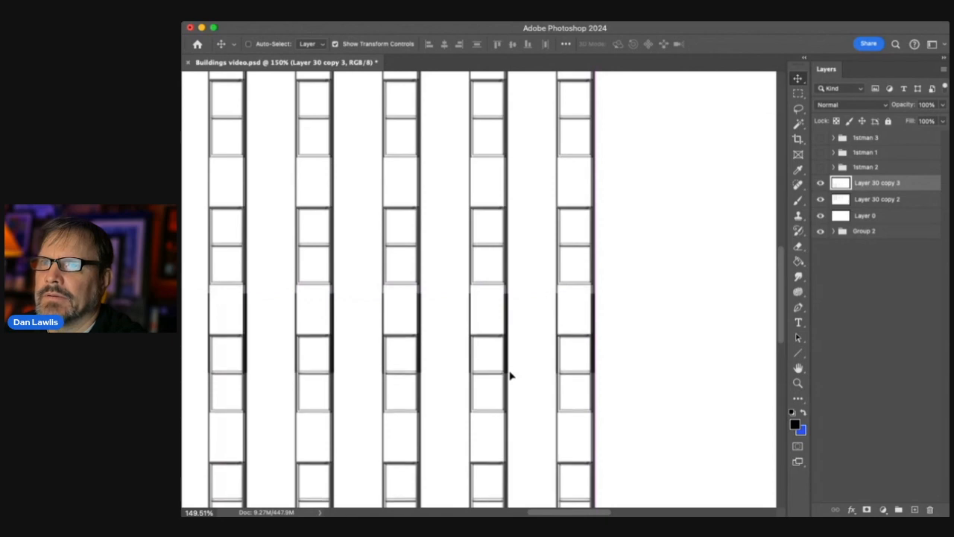
{"action": "left_click_drag", "start_coordinate": [511, 375], "coordinate": [510, 373]}
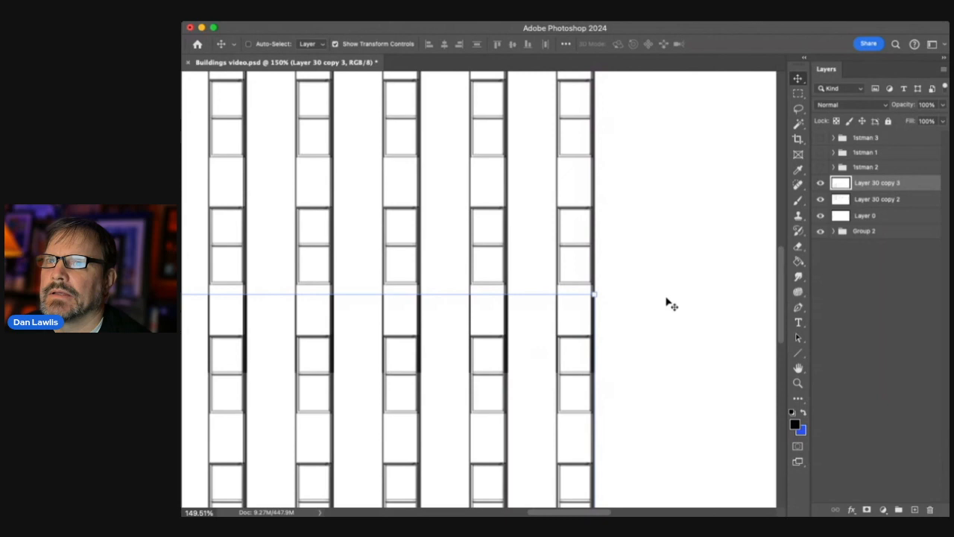
Merge Layer 30 copy 3 with Layer 30 copy 2 and move the combined window grid to the middle of the canvas
{"action": "left_click", "coordinate": [797, 383]}
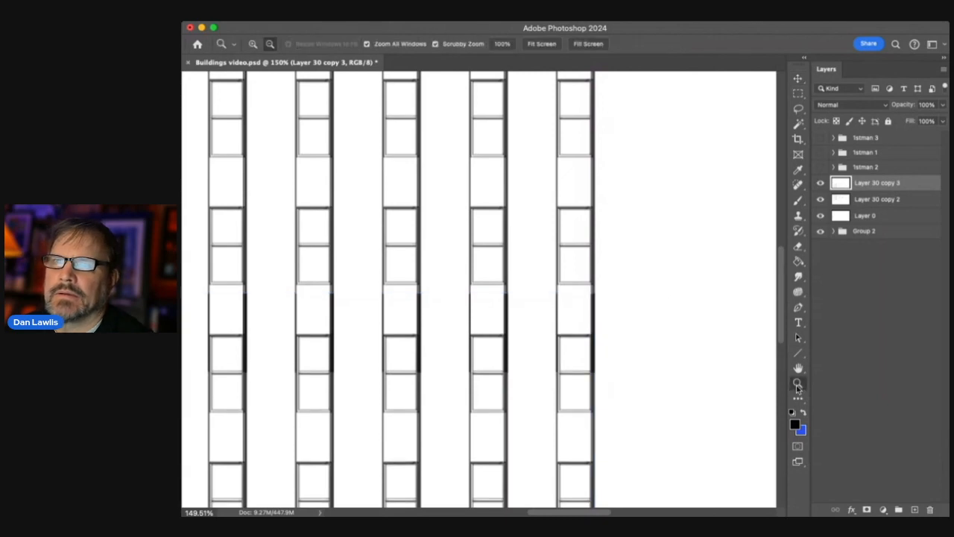
{"action": "left_click_drag", "start_coordinate": [666, 296], "coordinate": [596, 333]}
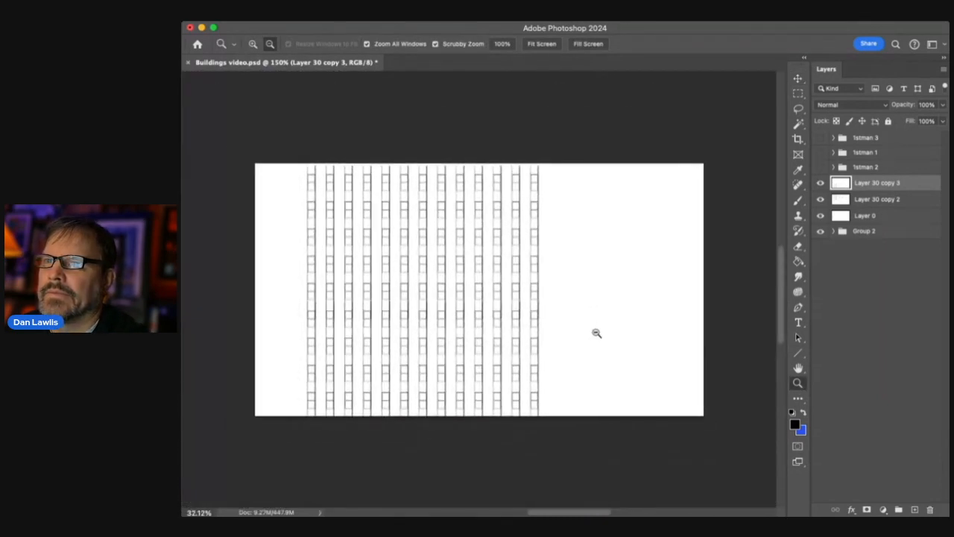
{"action": "left_click", "coordinate": [888, 200], "text": "shift"}
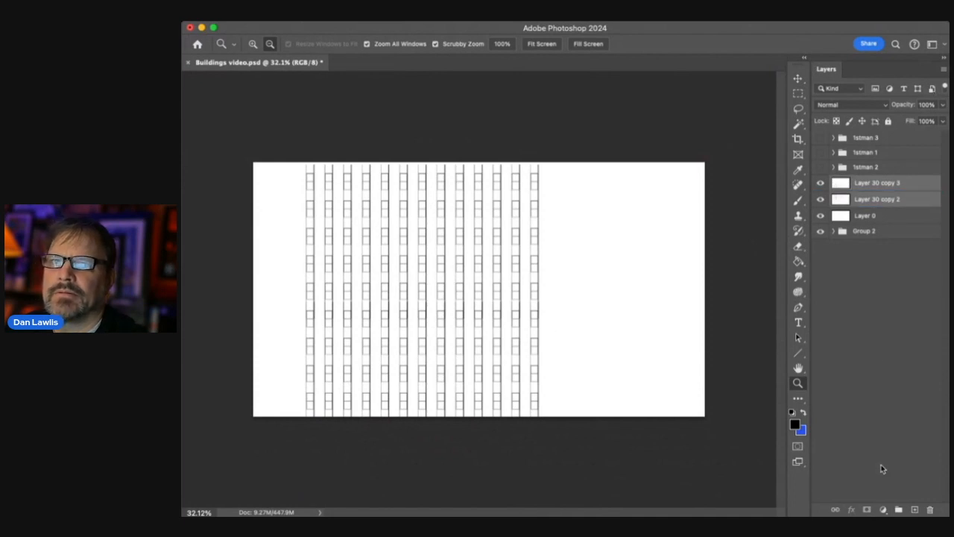
{"action": "key", "text": "super+e"}
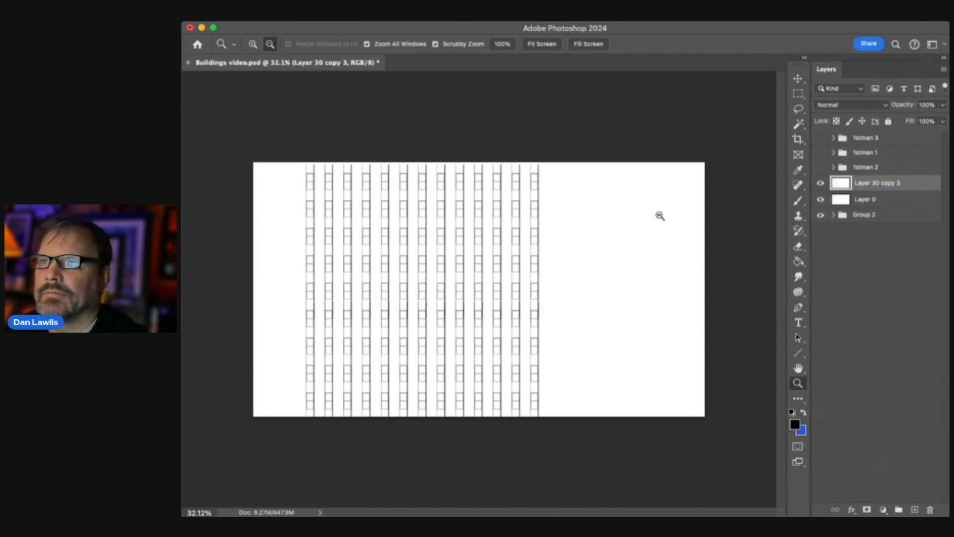
{"action": "left_click", "coordinate": [797, 78]}
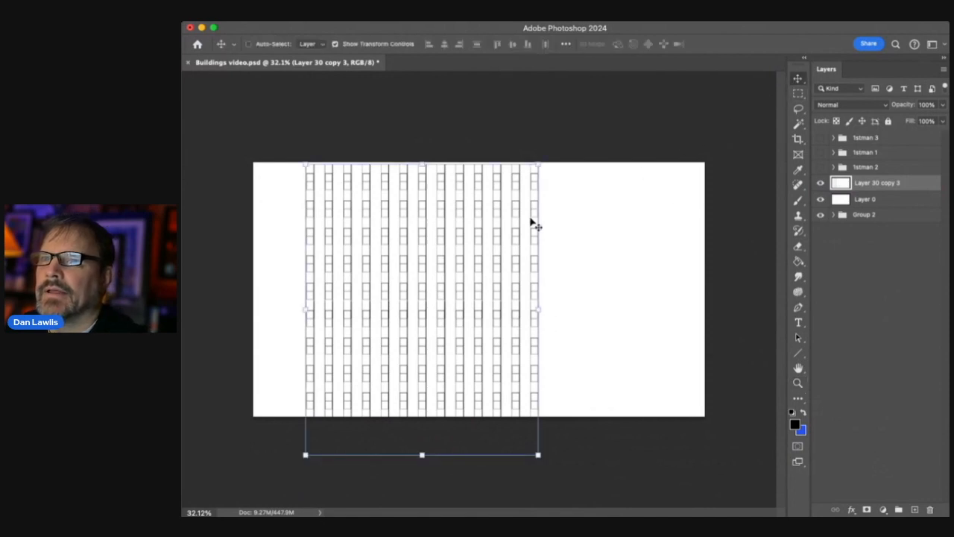
{"action": "left_click_drag", "start_coordinate": [461, 234], "coordinate": [530, 229]}
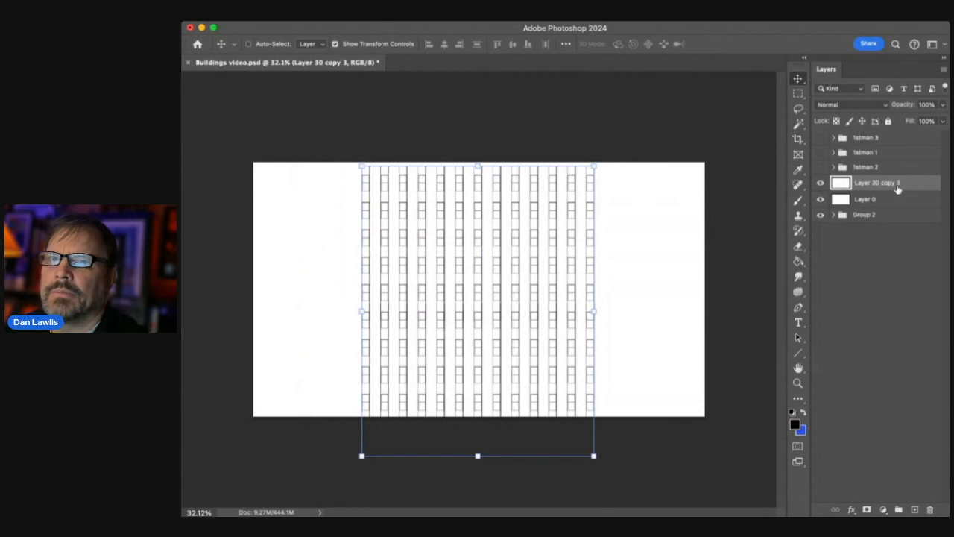
On a new layer, paint a straight vertical black line on each side of the window grid with a size 4 brush
{"action": "left_click", "coordinate": [916, 509]}
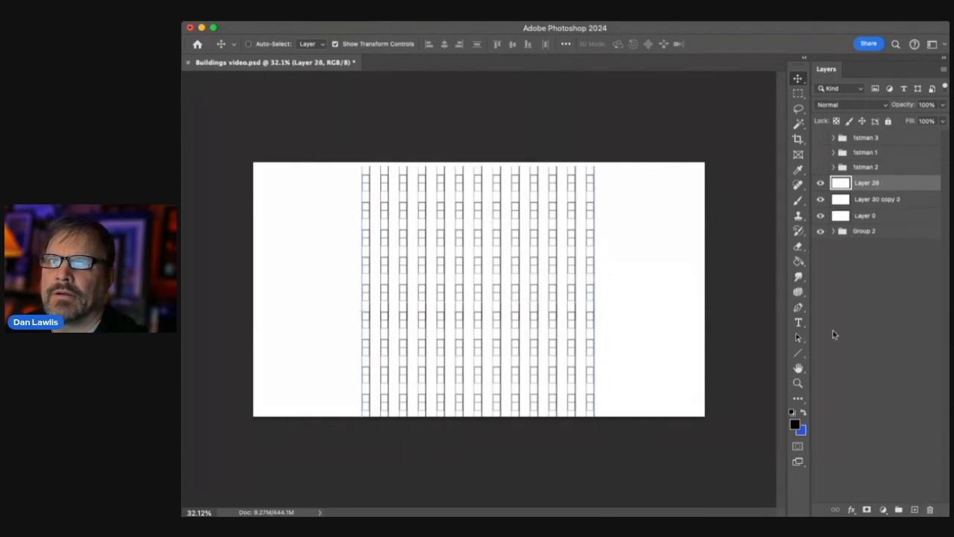
{"action": "left_click", "coordinate": [798, 201]}
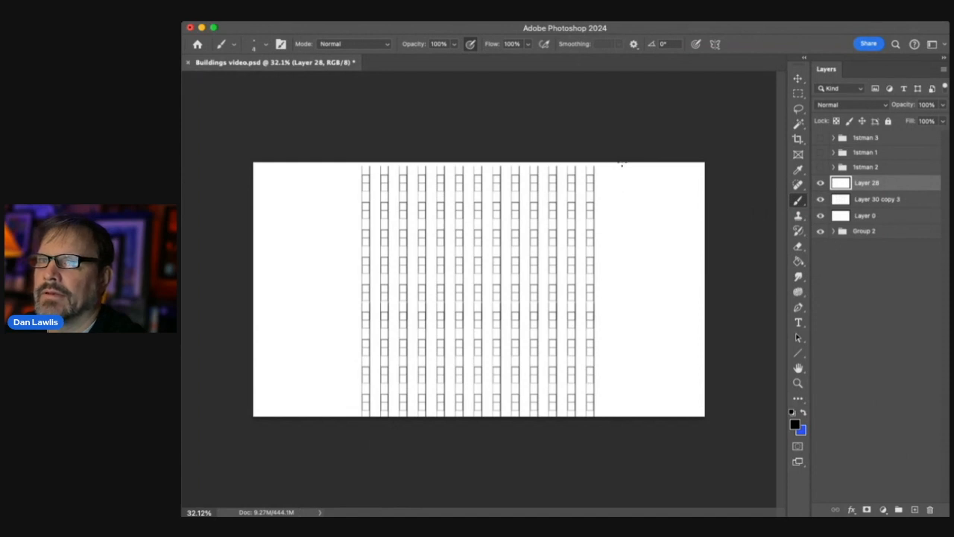
{"action": "mouse_move", "coordinate": [610, 164]}
{"action": "left_mouse_down"}
{"action": "mouse_move", "coordinate": [606, 314]}
{"action": "mouse_move", "coordinate": [611, 163]}
{"action": "left_mouse_up"}
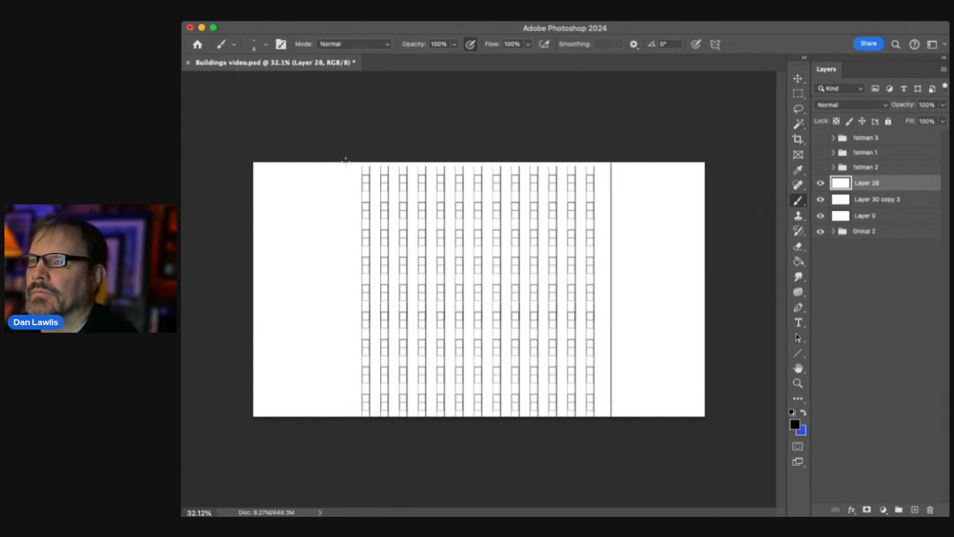
{"action": "mouse_move", "coordinate": [344, 163]}
{"action": "left_mouse_down"}
{"action": "mouse_move", "coordinate": [332, 288]}
{"action": "mouse_move", "coordinate": [345, 416]}
{"action": "mouse_move", "coordinate": [343, 162]}
{"action": "left_mouse_up"}
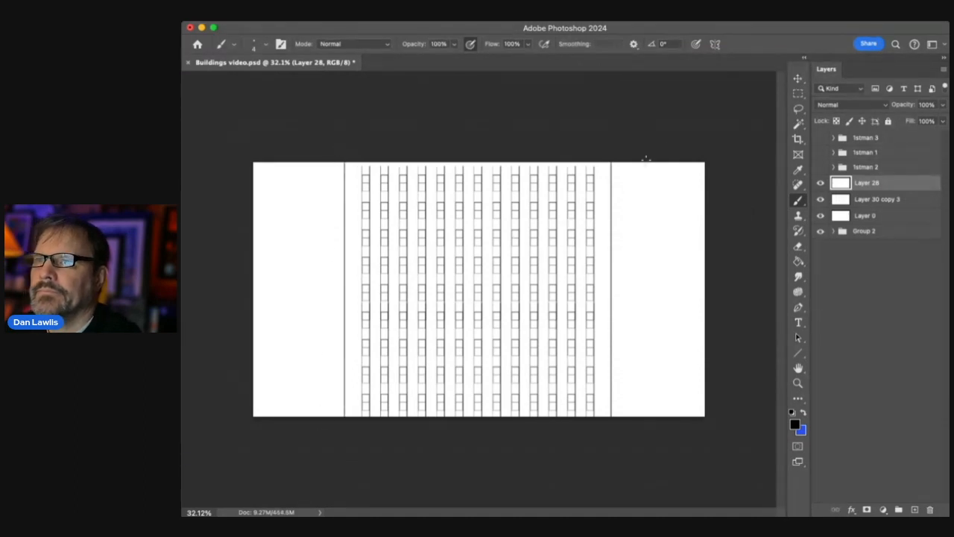
Move Layer 28 and Layer 30 copy 3 down together to leave a gap above the building
{"action": "left_click", "coordinate": [797, 79]}
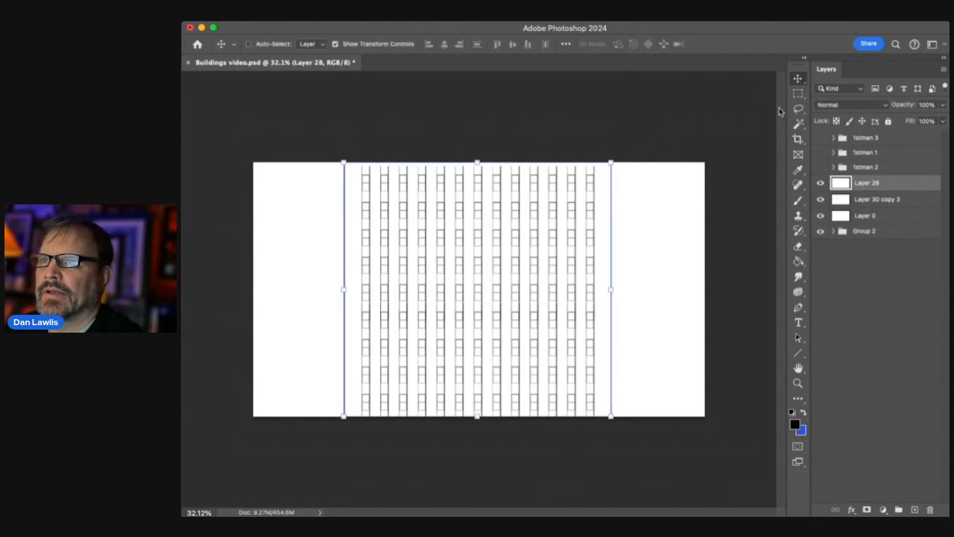
{"action": "left_click", "coordinate": [870, 200], "text": "shift"}
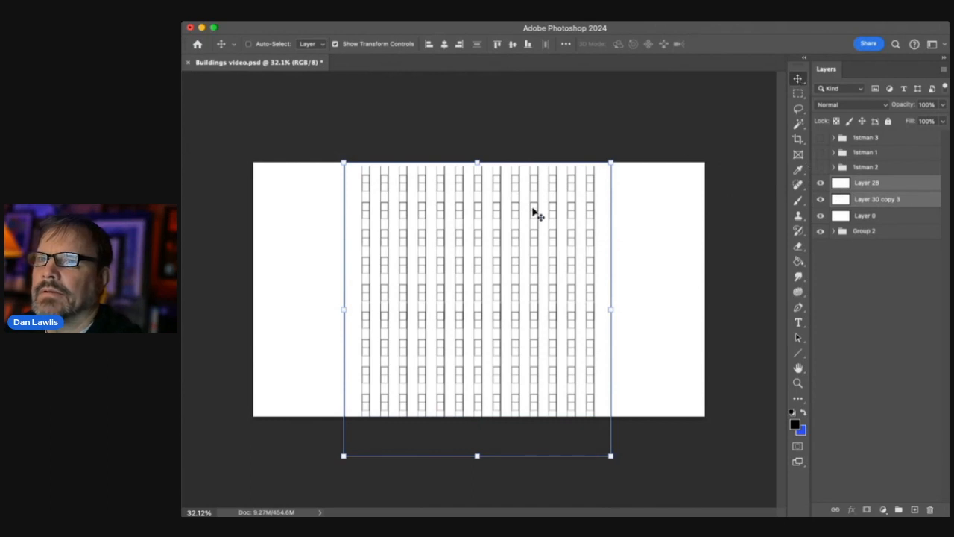
{"action": "left_click_drag", "start_coordinate": [537, 215], "coordinate": [534, 238]}
Paint a straight horizontal roof line on Layer 28 joining the upper ends of the building's two side lines
{"action": "left_click", "coordinate": [798, 203]}
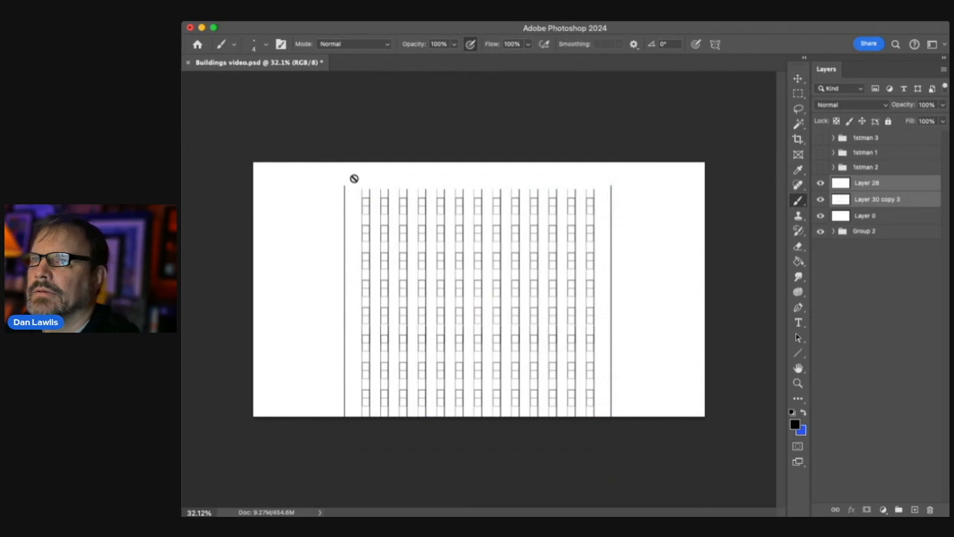
{"action": "left_click", "coordinate": [821, 183]}
{"action": "left_click", "coordinate": [821, 183]}
{"action": "left_click", "coordinate": [846, 183]}
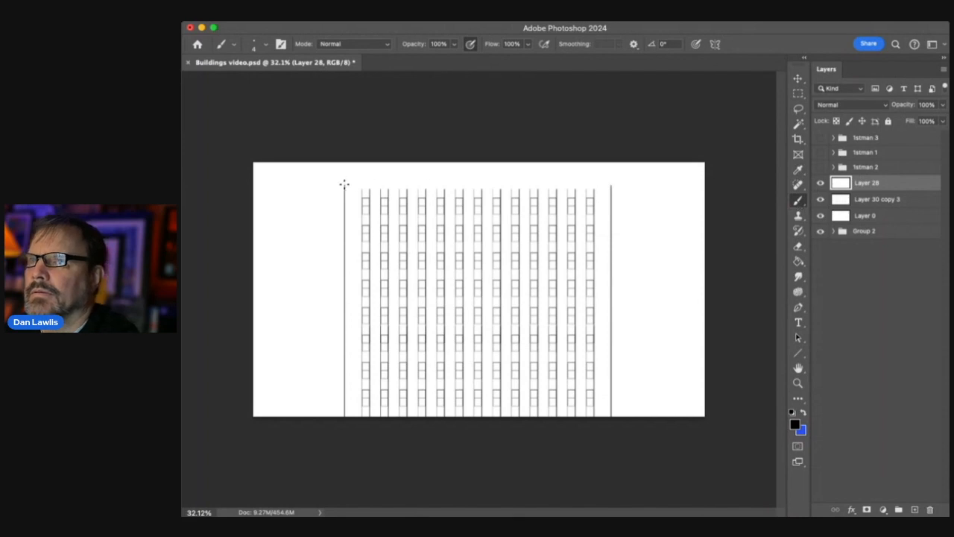
{"action": "left_click_drag", "start_coordinate": [344, 185], "coordinate": [583, 183]}
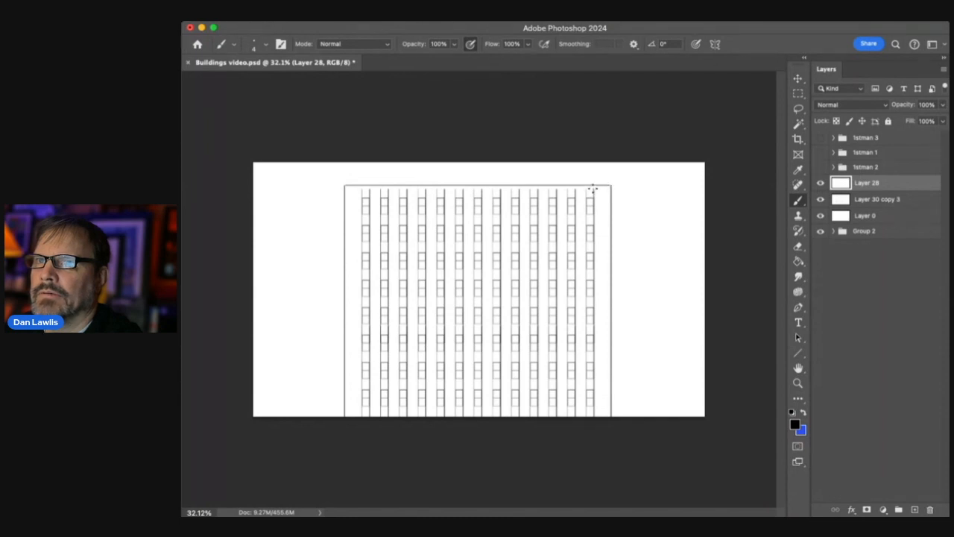
Paint a second straight horizontal line just below the roof line across the window columns, with short vertical lines joining its ends to the roof
{"action": "left_click_drag", "start_coordinate": [595, 188], "coordinate": [387, 185]}
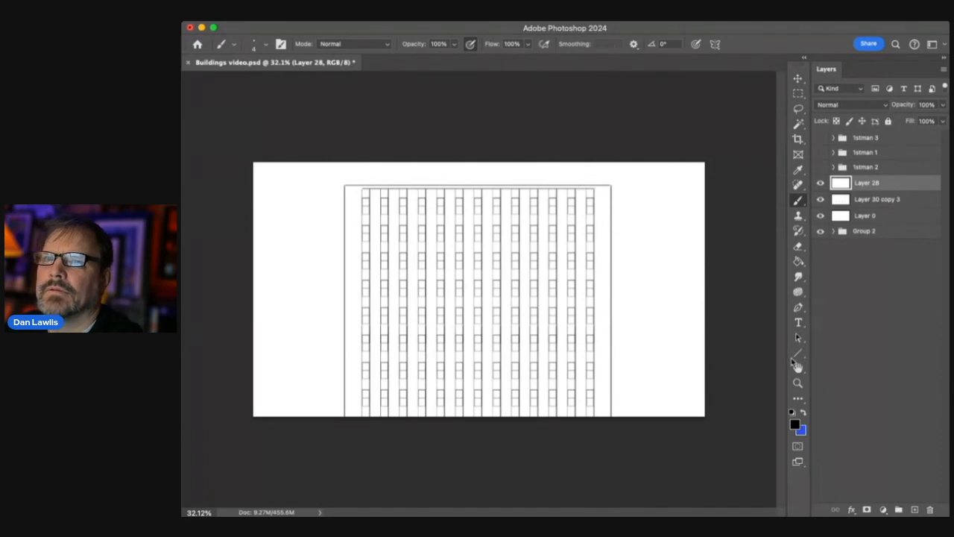
{"action": "left_click", "coordinate": [798, 383]}
{"action": "mouse_move", "coordinate": [490, 187]}
{"action": "left_mouse_down"}
{"action": "mouse_move", "coordinate": [522, 171]}
{"action": "mouse_move", "coordinate": [486, 185]}
{"action": "left_mouse_up"}
{"action": "left_click", "coordinate": [798, 200]}
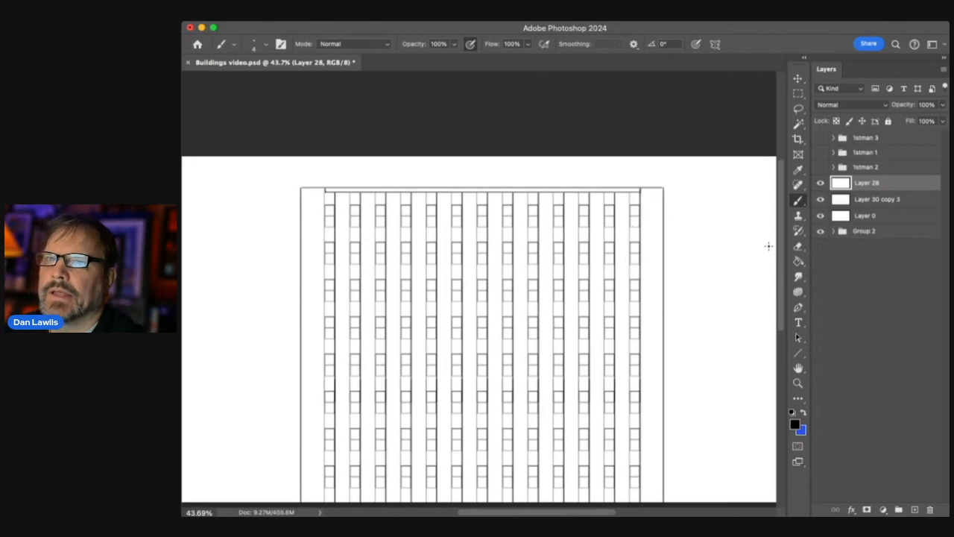
Merge Layer 28 with Layer 30 copy 3 and move the merged building up close to the canvas's upper edge
{"action": "left_click", "coordinate": [798, 383]}
{"action": "mouse_move", "coordinate": [646, 281]}
{"action": "left_mouse_down"}
{"action": "mouse_move", "coordinate": [620, 296]}
{"action": "mouse_move", "coordinate": [631, 281]}
{"action": "left_mouse_up"}
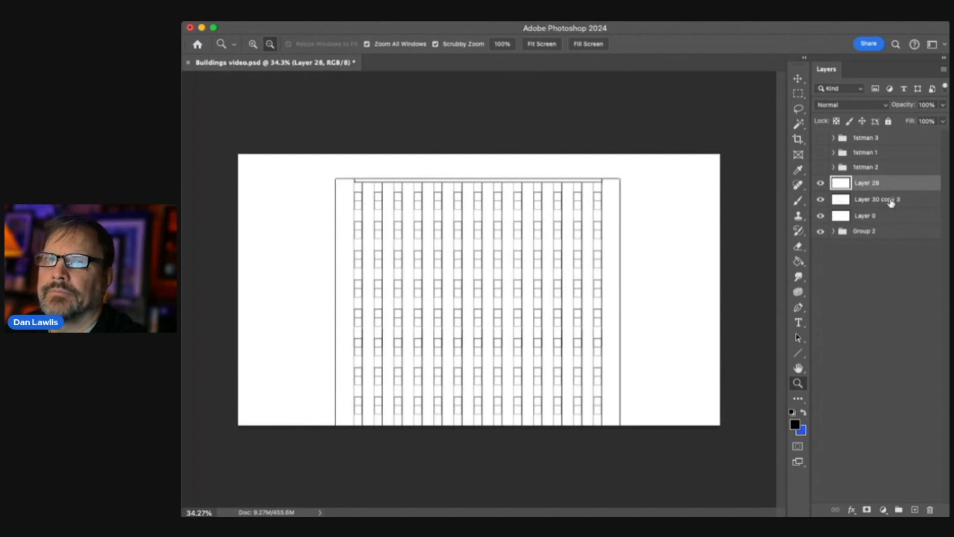
{"action": "left_click", "coordinate": [892, 203], "text": "shift"}
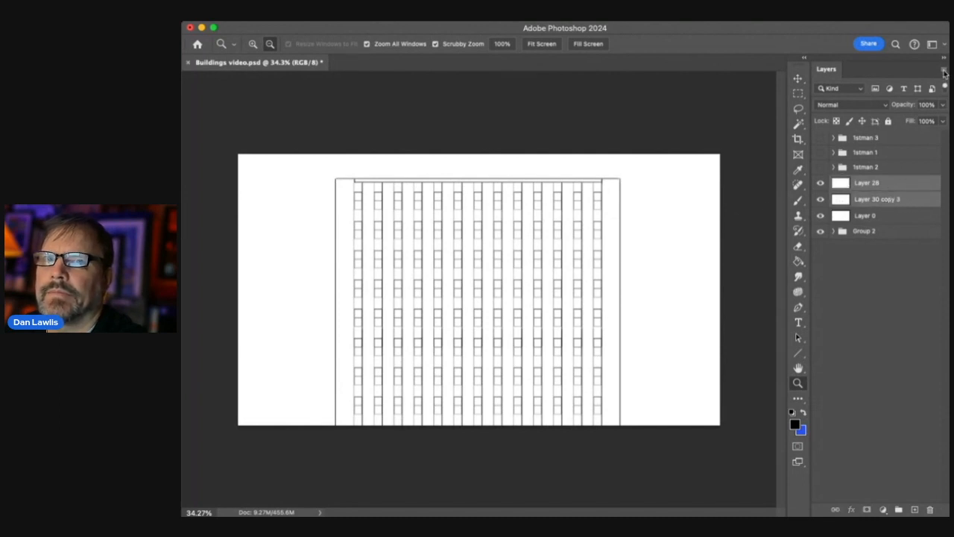
{"action": "key", "text": "super+e"}
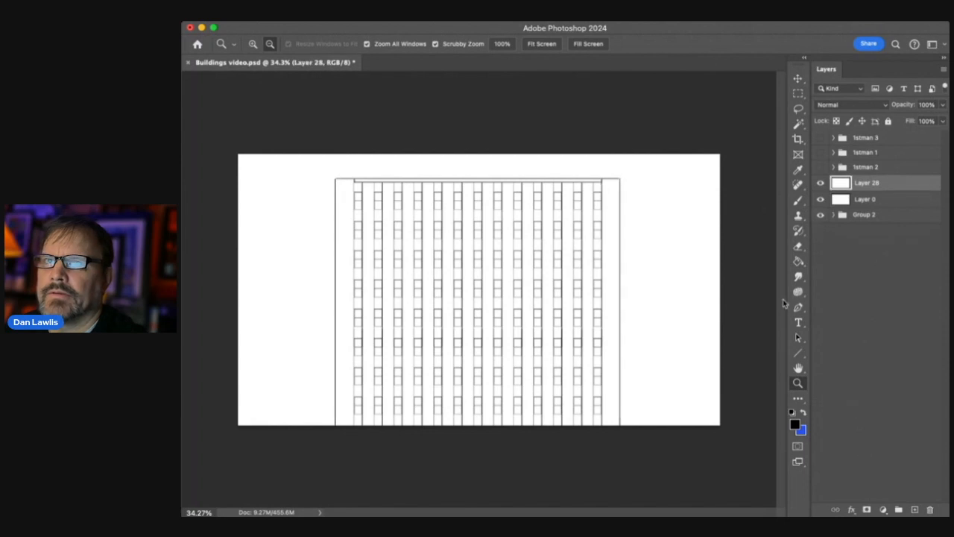
{"action": "mouse_move", "coordinate": [563, 316]}
{"action": "left_mouse_down"}
{"action": "mouse_move", "coordinate": [557, 233]}
{"action": "mouse_move", "coordinate": [567, 290]}
{"action": "mouse_move", "coordinate": [550, 327]}
{"action": "mouse_move", "coordinate": [549, 298]}
{"action": "mouse_move", "coordinate": [558, 308]}
{"action": "left_mouse_up"}
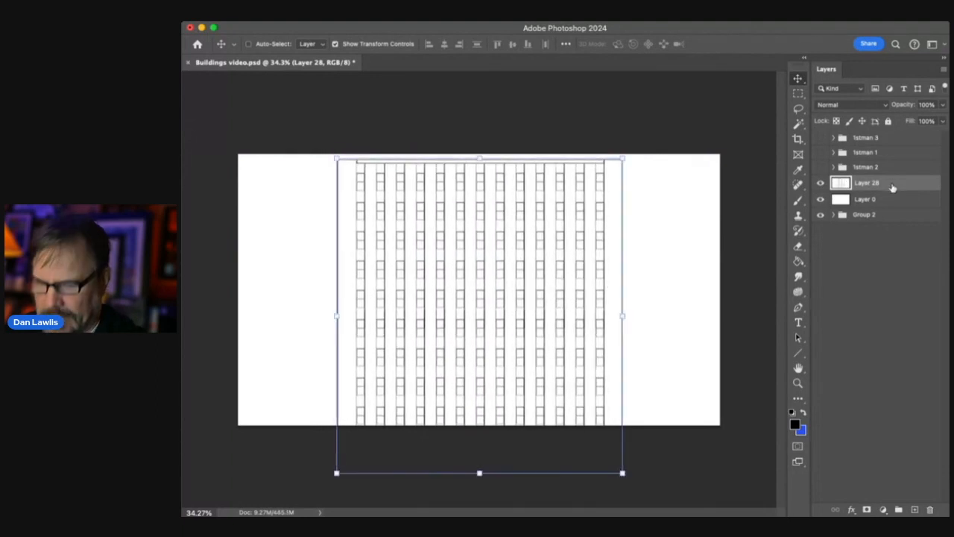
Duplicate Layer 28, hide the original, and distort the copy's corners into a tilted perspective that narrows toward the building's base
{"action": "key", "text": "super+j"}
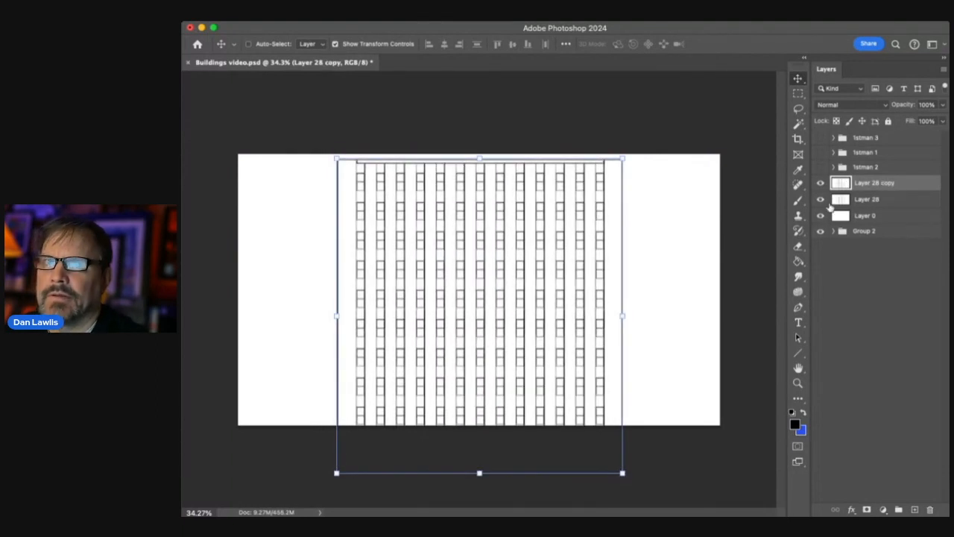
{"action": "left_click", "coordinate": [821, 199]}
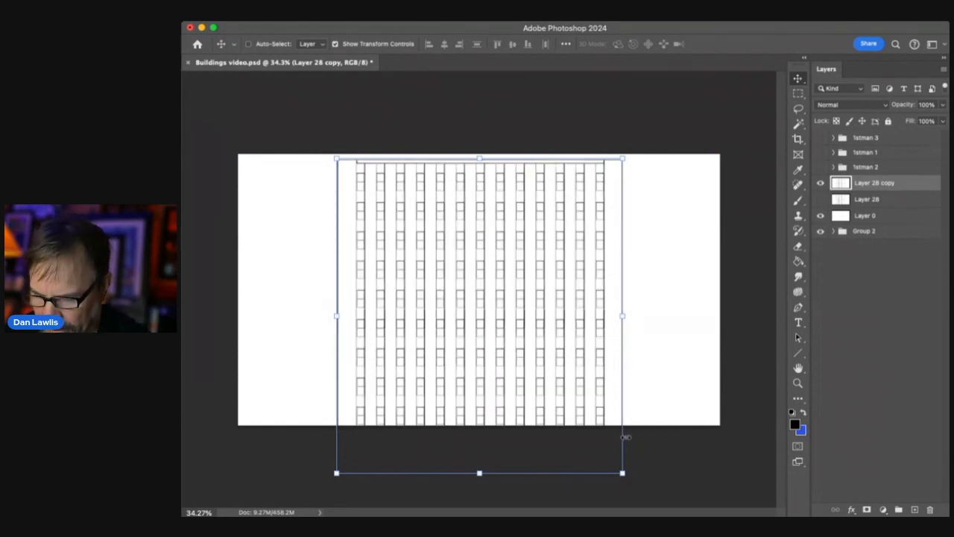
{"action": "left_click_drag", "start_coordinate": [623, 473], "coordinate": [633, 439]}
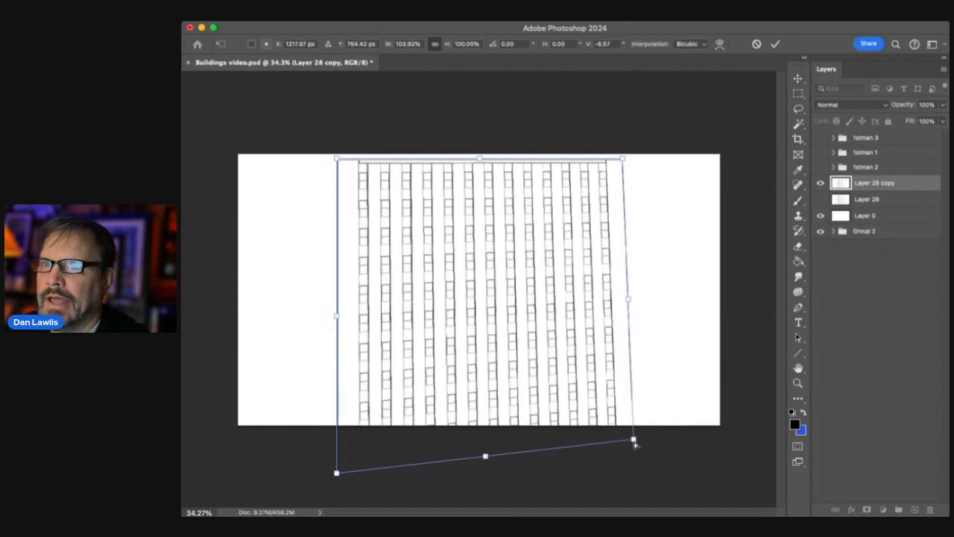
{"action": "left_click_drag", "start_coordinate": [335, 474], "coordinate": [353, 470]}
{"action": "left_click_drag", "start_coordinate": [627, 161], "coordinate": [629, 198]}
{"action": "left_click_drag", "start_coordinate": [337, 158], "coordinate": [329, 199]}
{"action": "left_click_drag", "start_coordinate": [634, 440], "coordinate": [608, 447]}
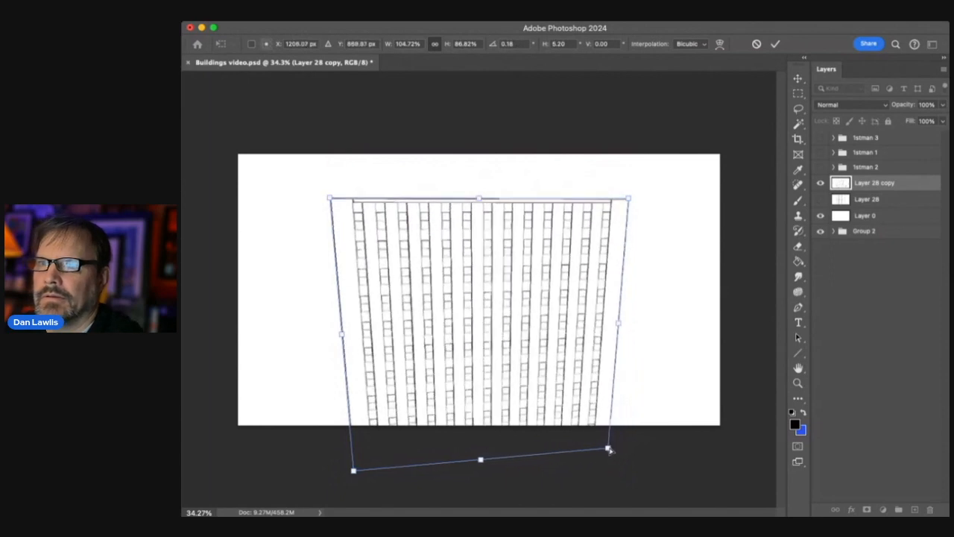
{"action": "left_click_drag", "start_coordinate": [630, 199], "coordinate": [597, 197]}
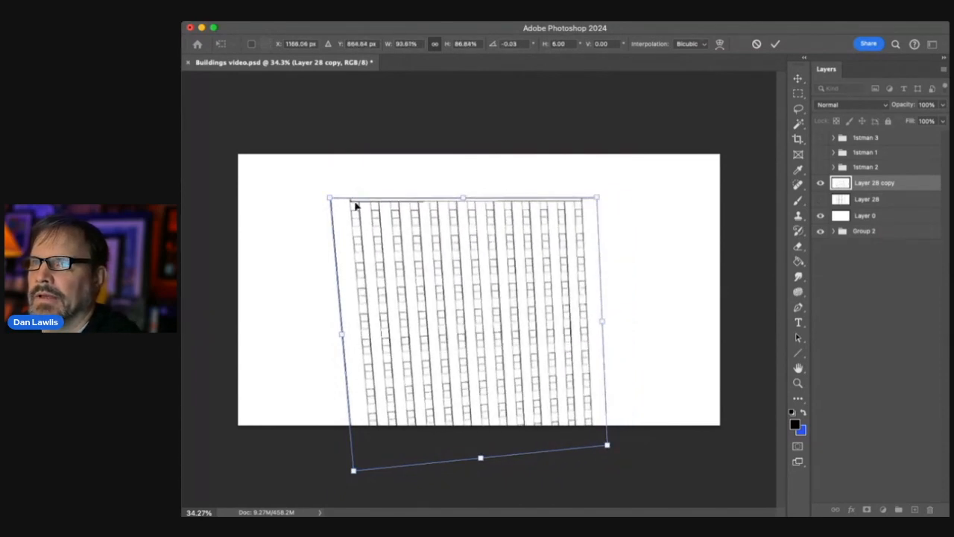
{"action": "left_click_drag", "start_coordinate": [331, 198], "coordinate": [306, 235]}
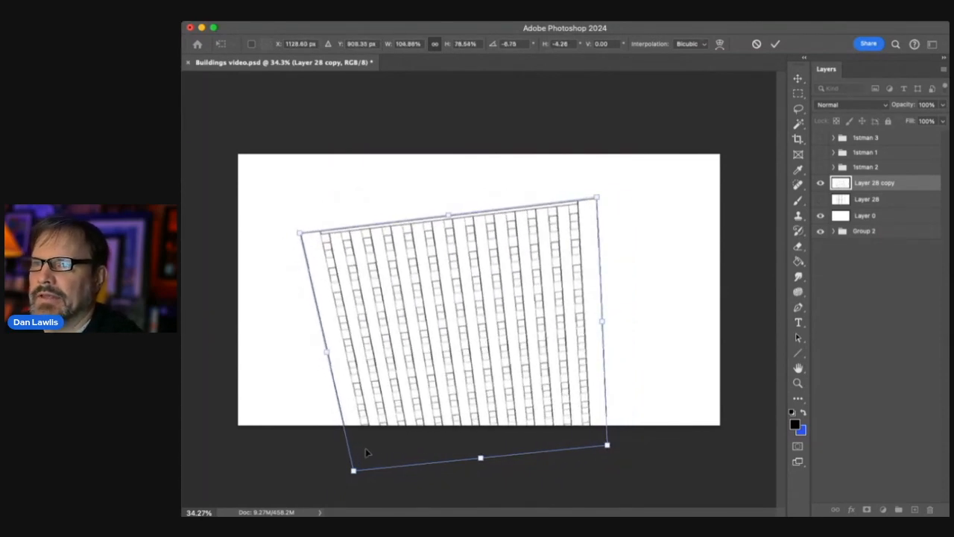
{"action": "left_click_drag", "start_coordinate": [610, 449], "coordinate": [618, 445]}
{"action": "left_click_drag", "start_coordinate": [598, 201], "coordinate": [637, 202]}
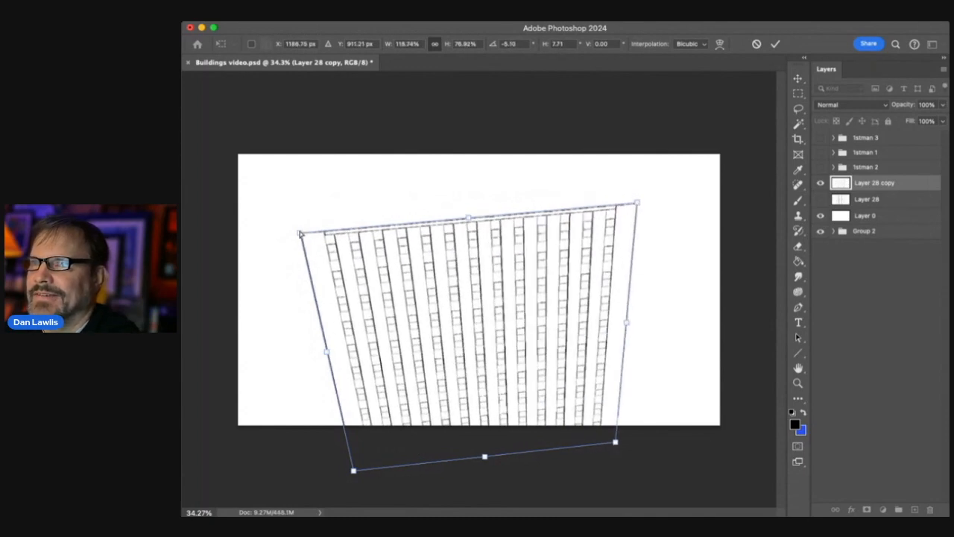
{"action": "left_click_drag", "start_coordinate": [300, 234], "coordinate": [313, 201]}
{"action": "left_click_drag", "start_coordinate": [639, 206], "coordinate": [634, 176]}
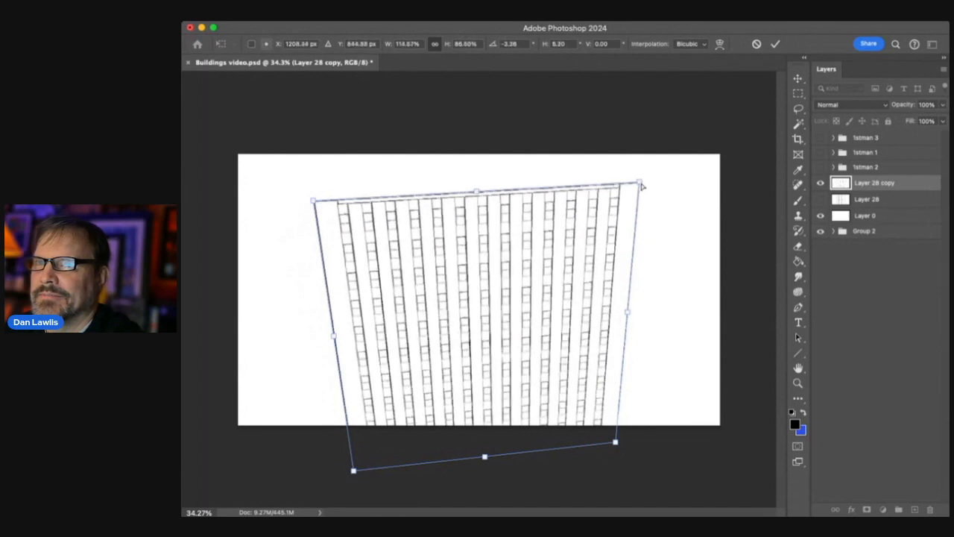
{"action": "left_click_drag", "start_coordinate": [355, 472], "coordinate": [368, 488]}
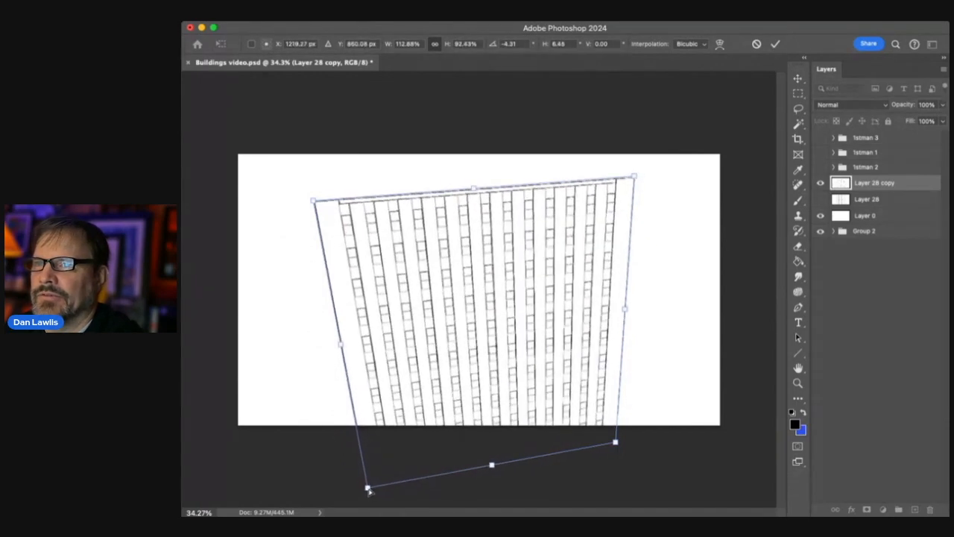
{"action": "left_click_drag", "start_coordinate": [615, 443], "coordinate": [619, 440]}
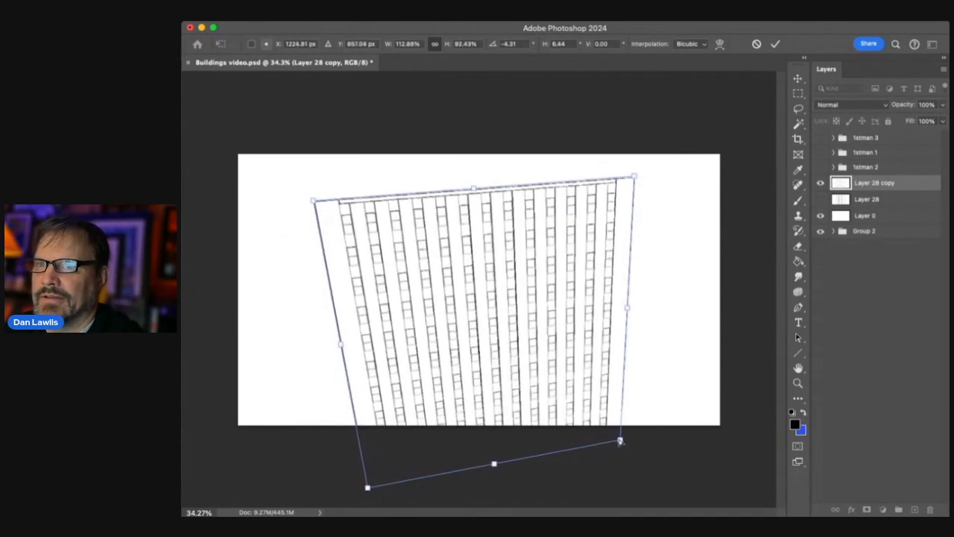
{"action": "left_click", "coordinate": [775, 44]}
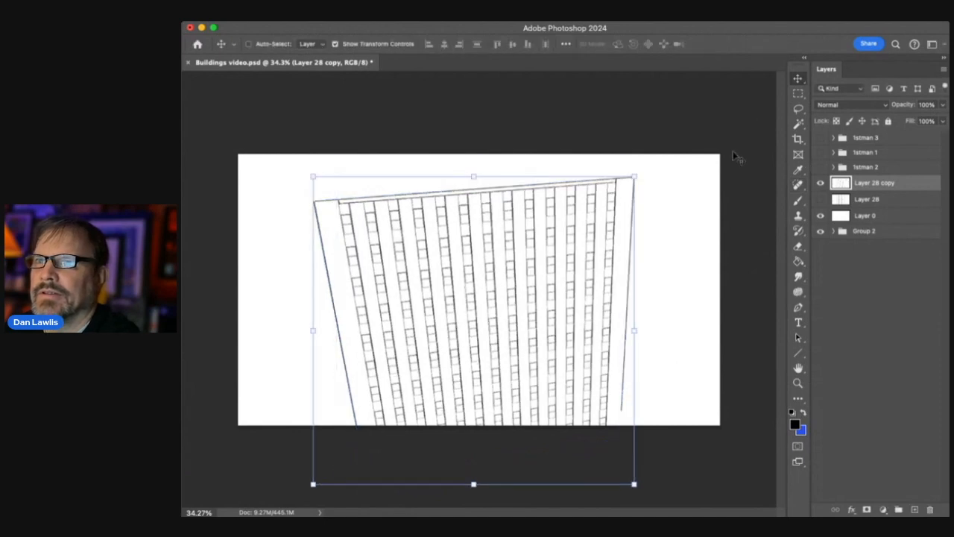
Delete the distorted Layer 28 copy and make the original Layer 28 visible again
{"action": "left_click", "coordinate": [799, 201]}
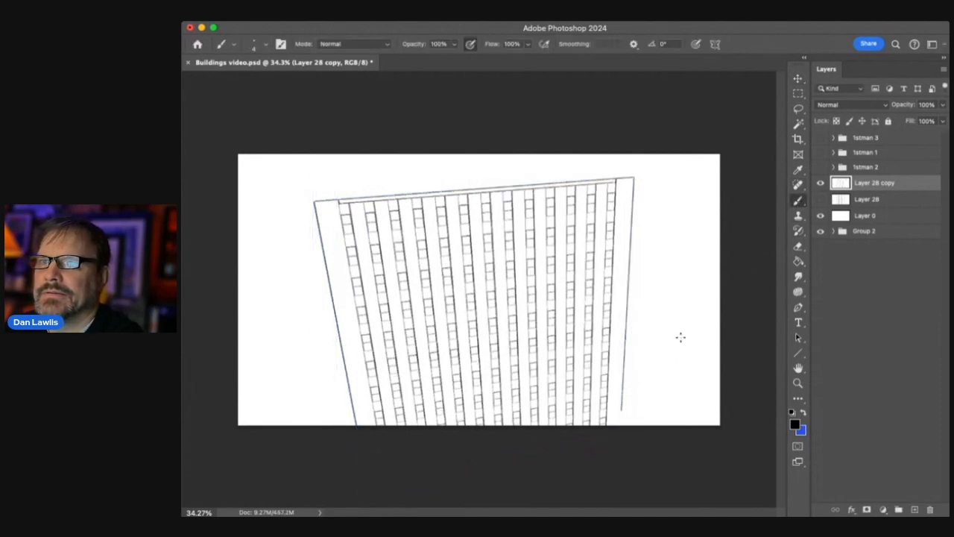
{"action": "left_click", "coordinate": [797, 384]}
{"action": "mouse_move", "coordinate": [529, 317]}
{"action": "left_mouse_down"}
{"action": "mouse_move", "coordinate": [548, 311]}
{"action": "mouse_move", "coordinate": [527, 321]}
{"action": "left_mouse_up"}
{"action": "left_click", "coordinate": [821, 182]}
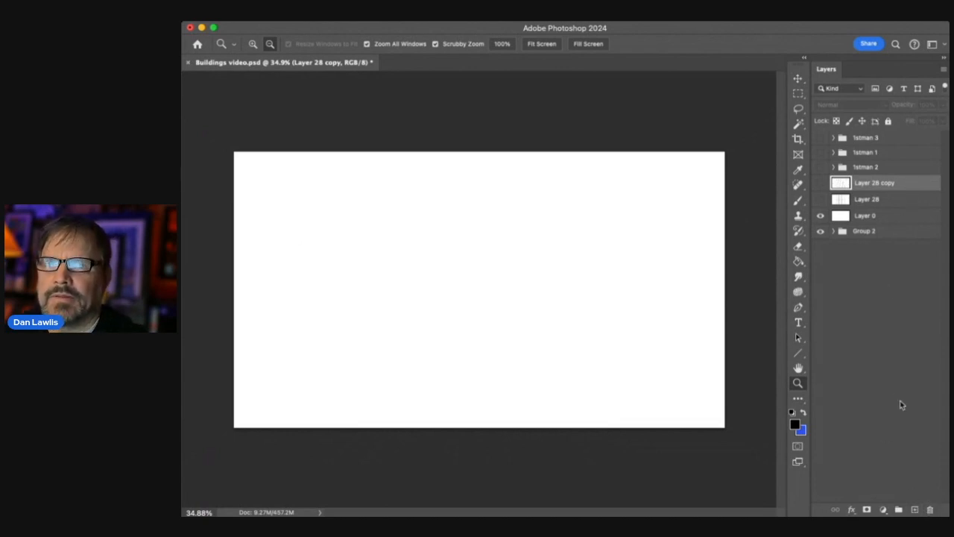
{"action": "left_click", "coordinate": [822, 182]}
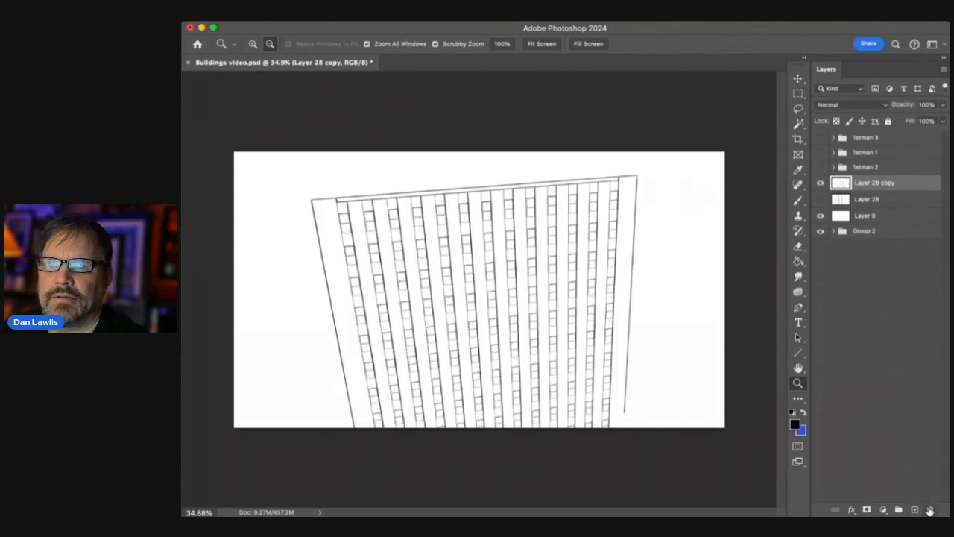
{"action": "key", "text": "BackSpace"}
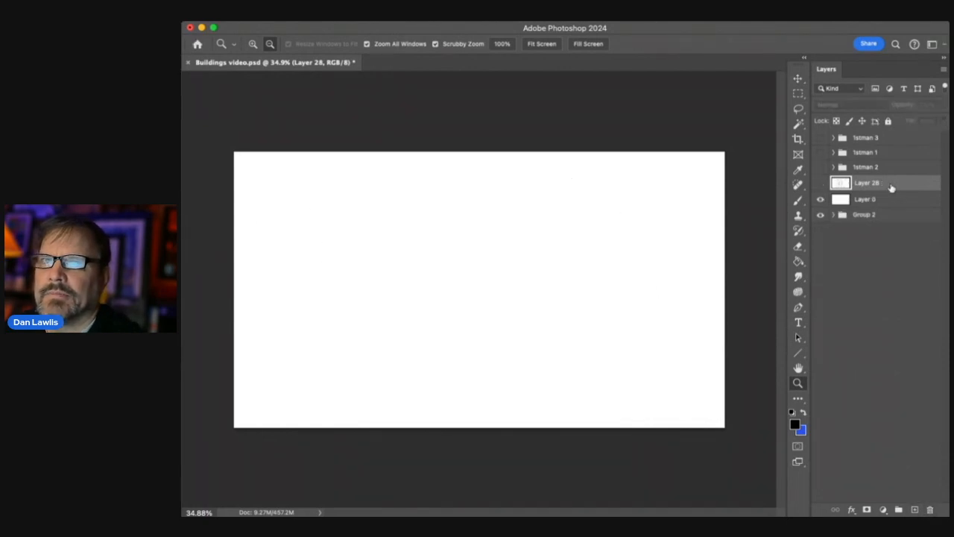
{"action": "left_click", "coordinate": [821, 182]}
On a new layer above Layer 0, fill a rectangular selection matching the building's outline with light grey and deselect
{"action": "left_click", "coordinate": [898, 200]}
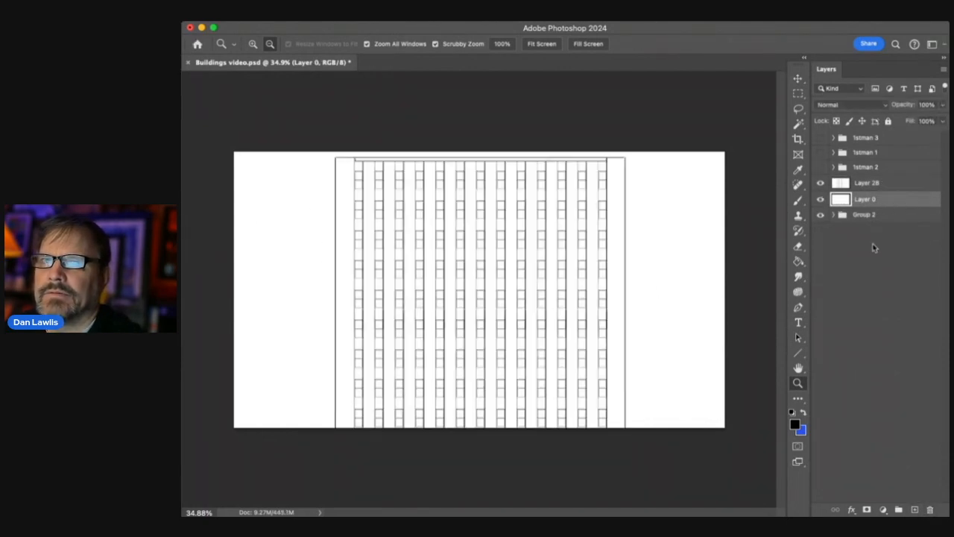
{"action": "left_click", "coordinate": [915, 511]}
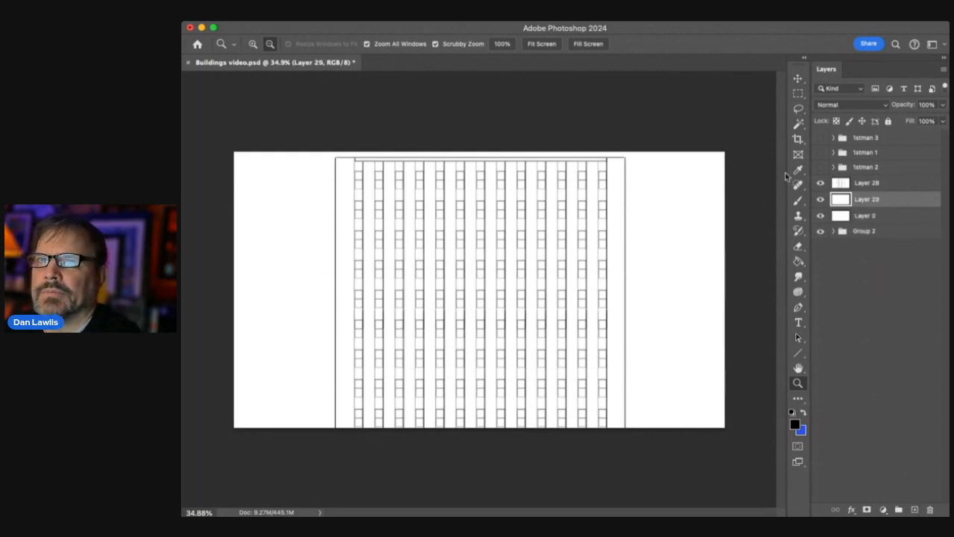
{"action": "left_click", "coordinate": [798, 93]}
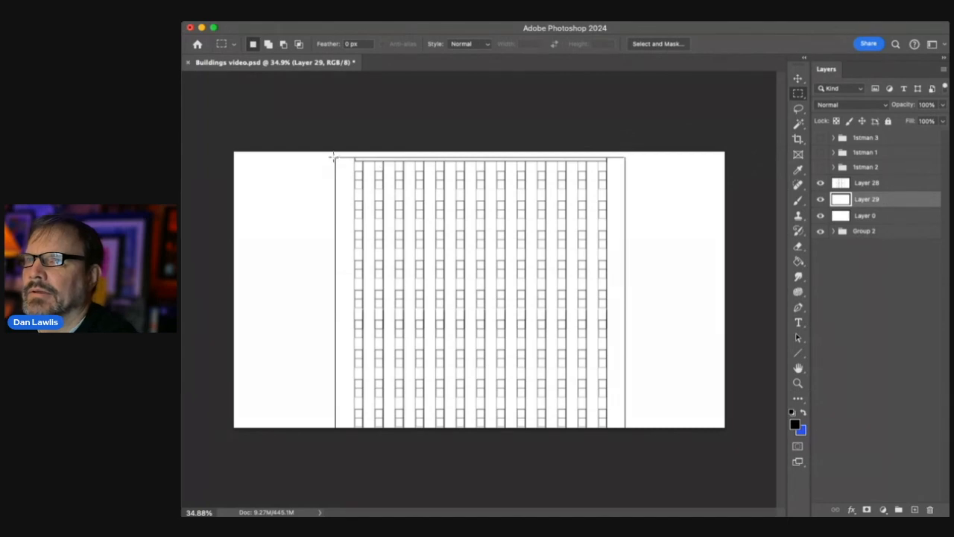
{"action": "left_click_drag", "start_coordinate": [337, 158], "coordinate": [625, 445]}
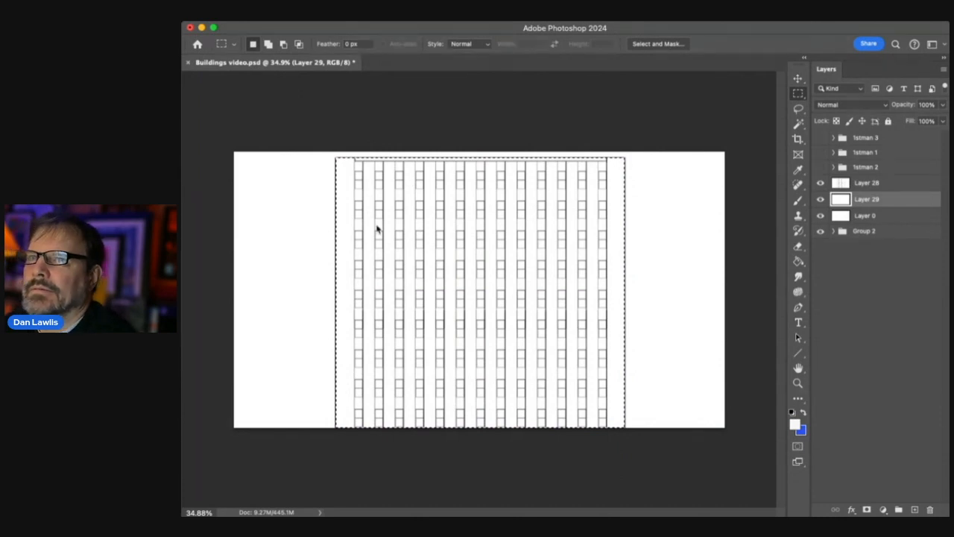
{"action": "key", "text": "i"}
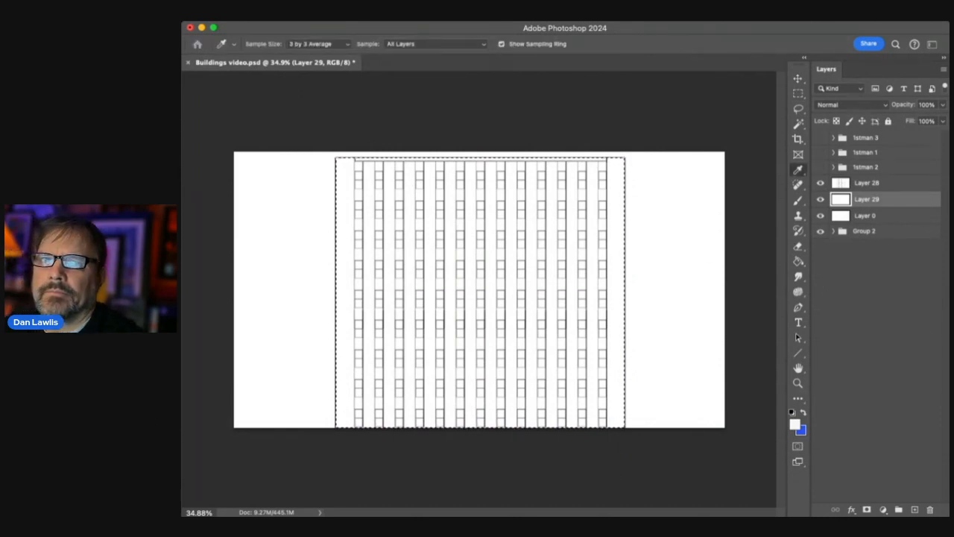
{"action": "key", "text": "m"}
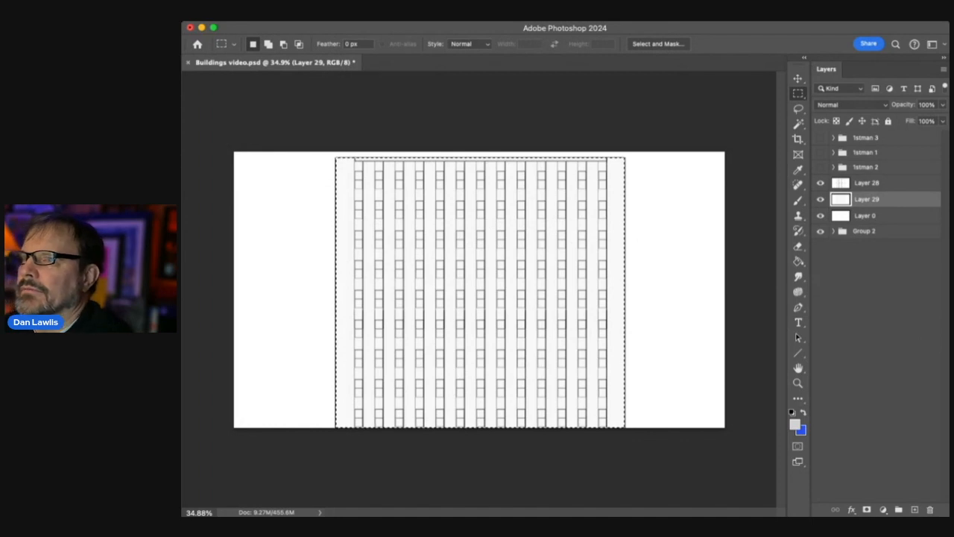
{"action": "key", "text": "i"}
{"action": "key", "text": "m"}
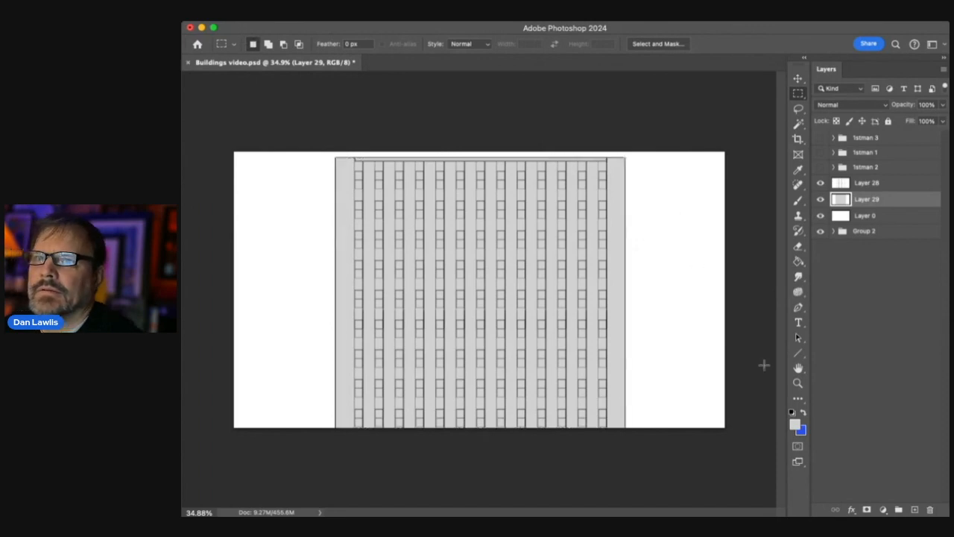
Add a new layer between Layer 28 and the grey building fill on Layer 29, and hide Layer 29
{"action": "left_click", "coordinate": [798, 383]}
{"action": "left_click_drag", "start_coordinate": [608, 206], "coordinate": [649, 196]}
{"action": "left_click_drag", "start_coordinate": [447, 221], "coordinate": [546, 194]}
{"action": "left_click_drag", "start_coordinate": [601, 240], "coordinate": [571, 252]}
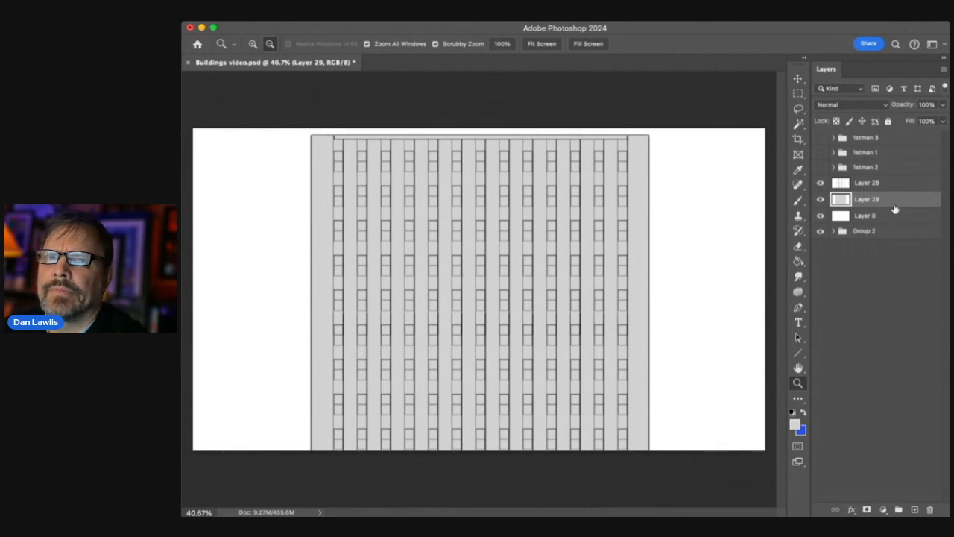
{"action": "left_click", "coordinate": [915, 510]}
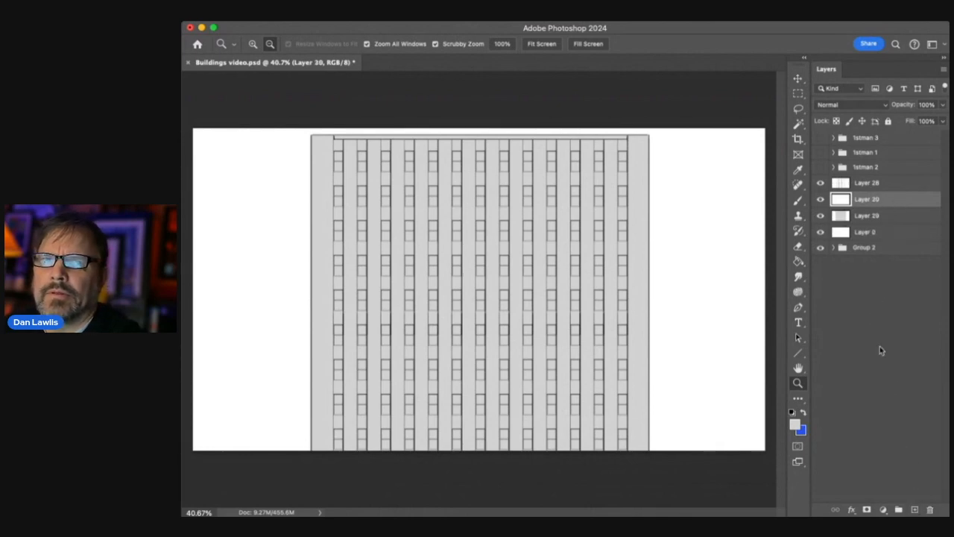
{"action": "left_click", "coordinate": [820, 216]}
Fill the first column's uppermost window with medium grey on Layer 30, deselect, and erase the grey along its crossbar with a size 3 eraser
{"action": "left_click_drag", "start_coordinate": [329, 146], "coordinate": [435, 132]}
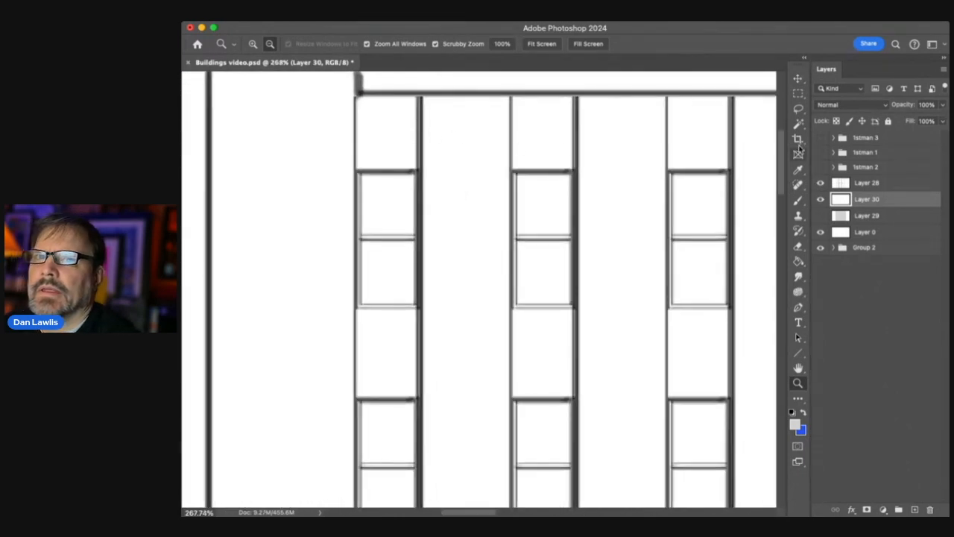
{"action": "left_click", "coordinate": [798, 93]}
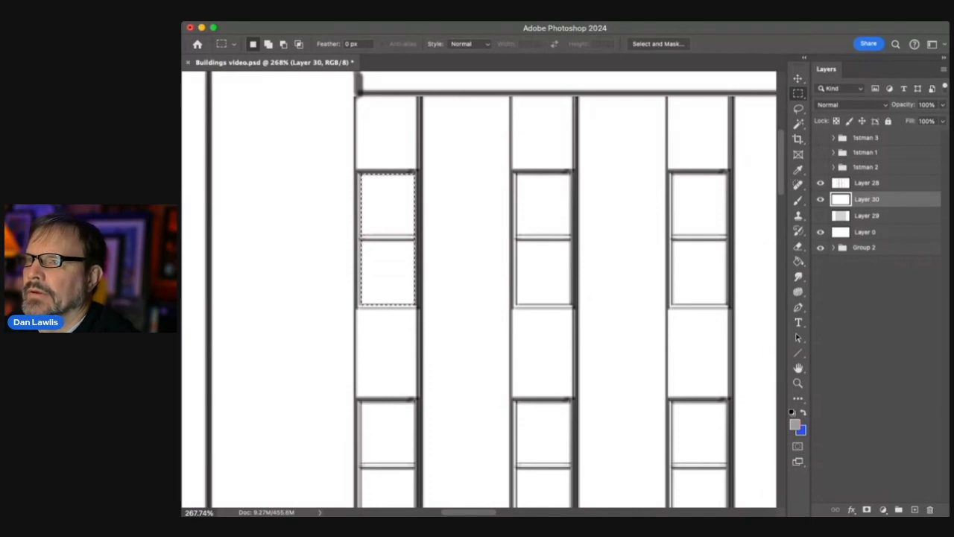
{"action": "key", "text": "b"}
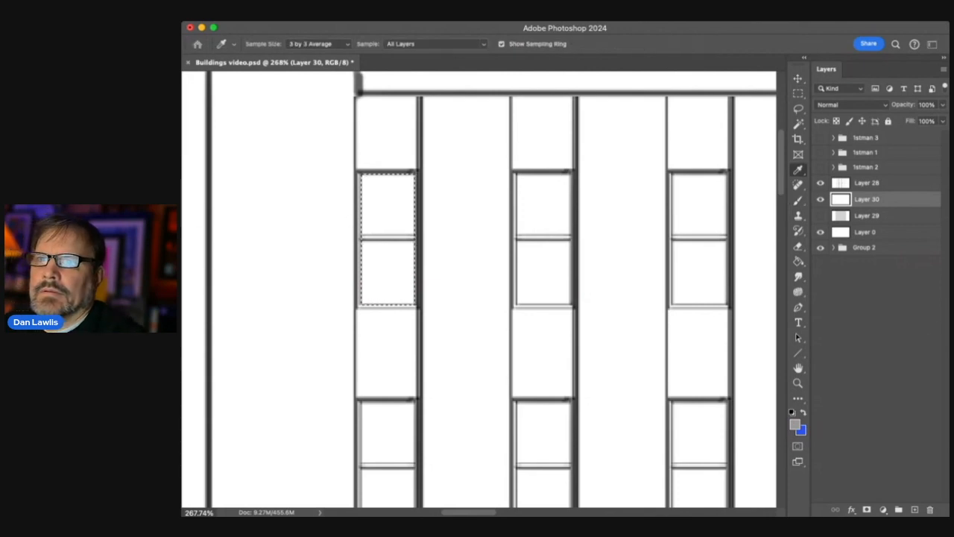
{"action": "key", "text": "alt+BackSpace"}
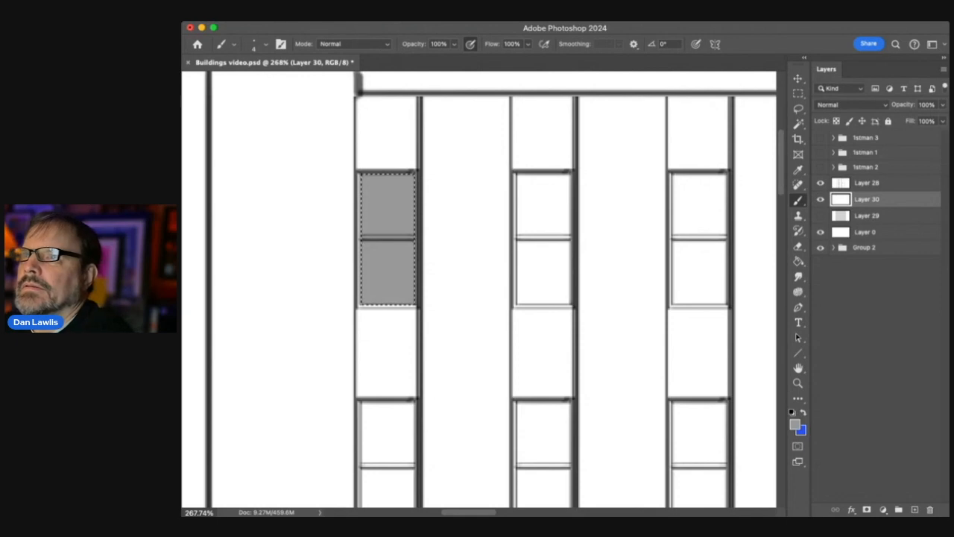
{"action": "key", "text": "super+d"}
{"action": "key", "text": "e"}
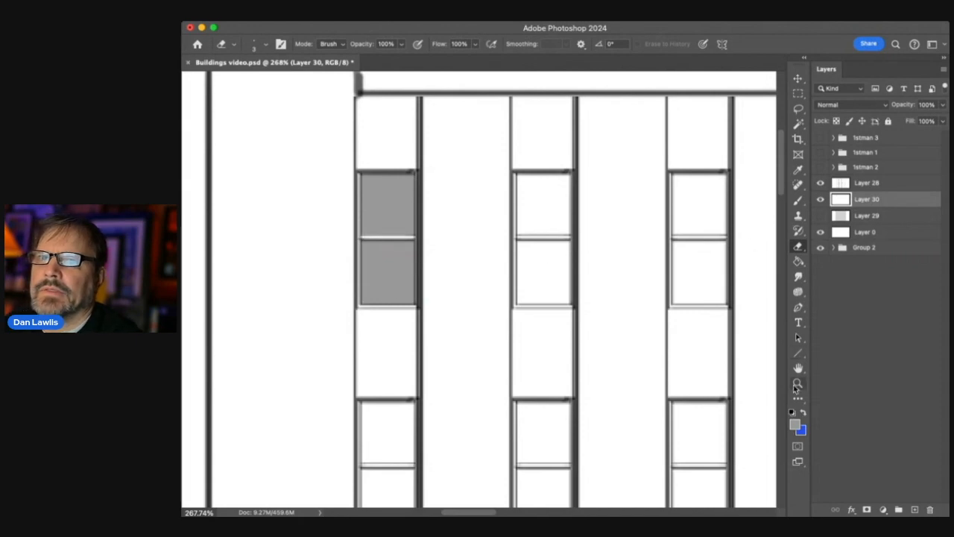
Deselect everything so that no selection remains around the canvas
{"action": "left_click", "coordinate": [798, 382]}
{"action": "left_click_drag", "start_coordinate": [663, 261], "coordinate": [618, 277]}
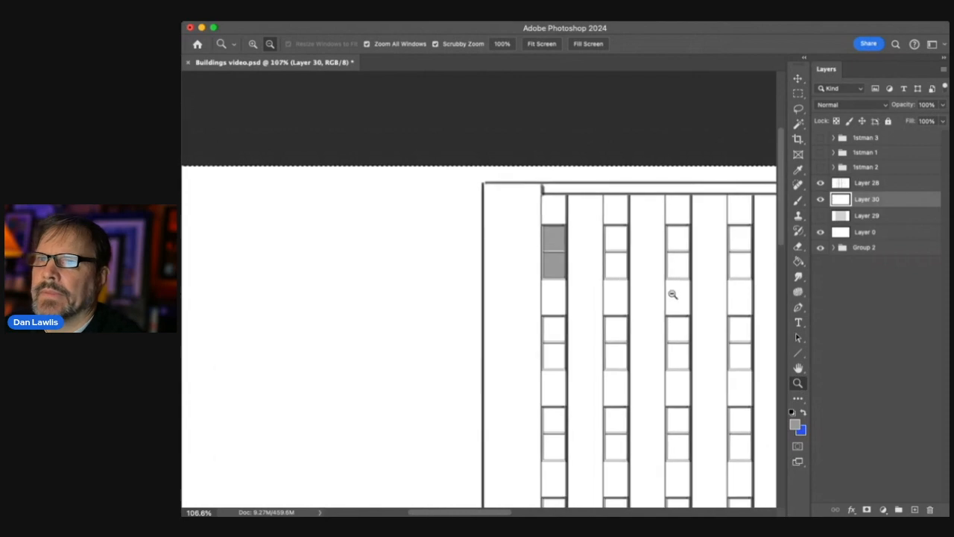
{"action": "left_click_drag", "start_coordinate": [656, 303], "coordinate": [541, 237]}
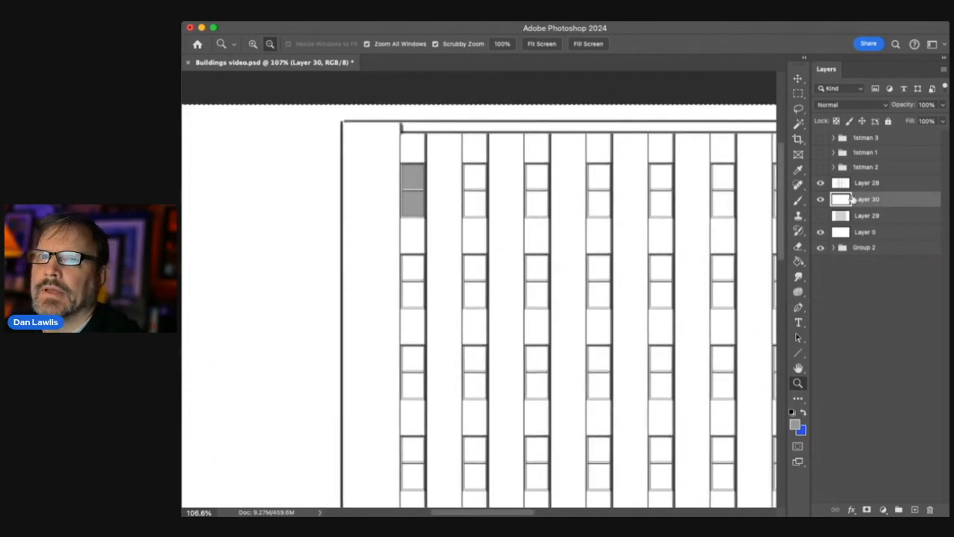
{"action": "left_click_drag", "start_coordinate": [453, 192], "coordinate": [696, 190]}
{"action": "left_click_drag", "start_coordinate": [648, 289], "coordinate": [612, 299]}
{"action": "left_click_drag", "start_coordinate": [658, 318], "coordinate": [550, 224]}
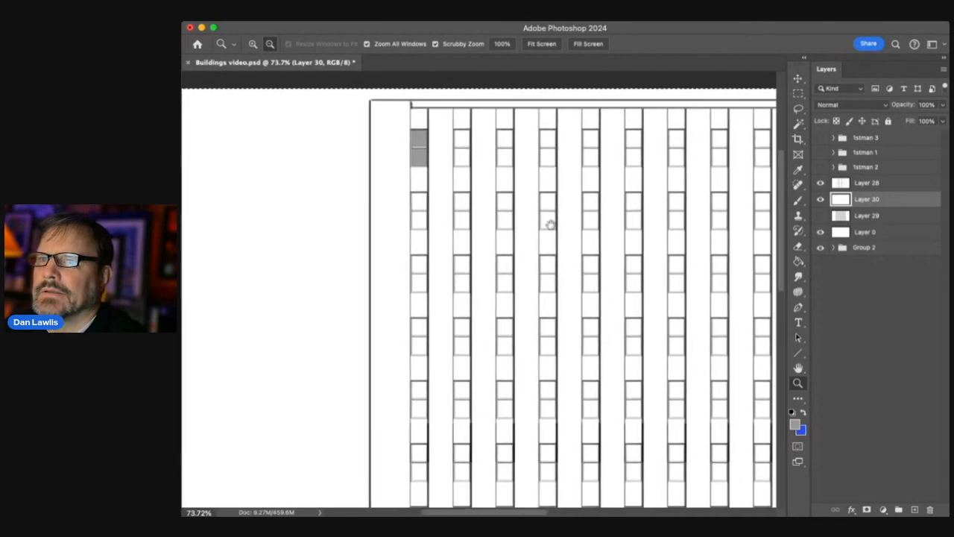
{"action": "left_click_drag", "start_coordinate": [614, 245], "coordinate": [535, 228]}
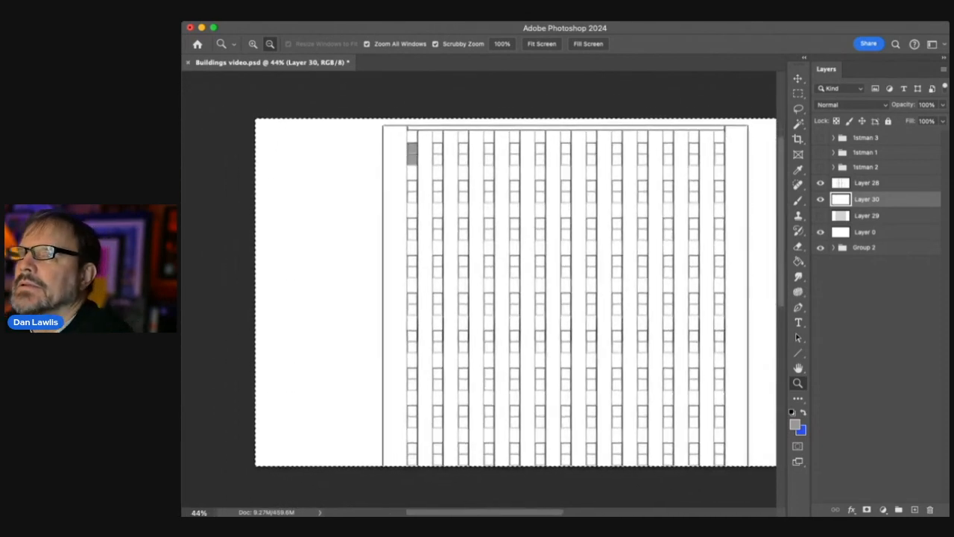
{"action": "key", "text": "super+d"}
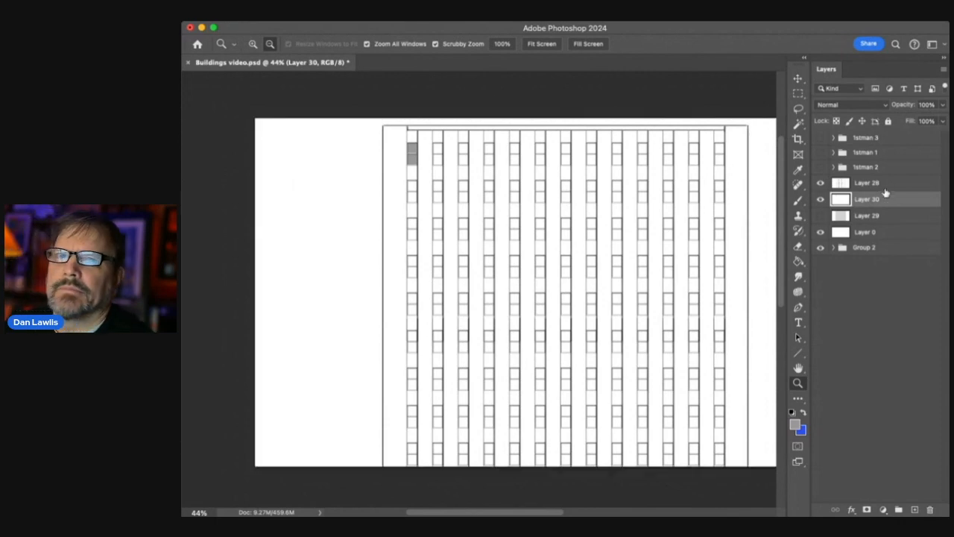
Duplicate the grey window fill of Layer 30 straight down onto the second window of the first column and apply the transform
{"action": "left_click", "coordinate": [798, 79]}
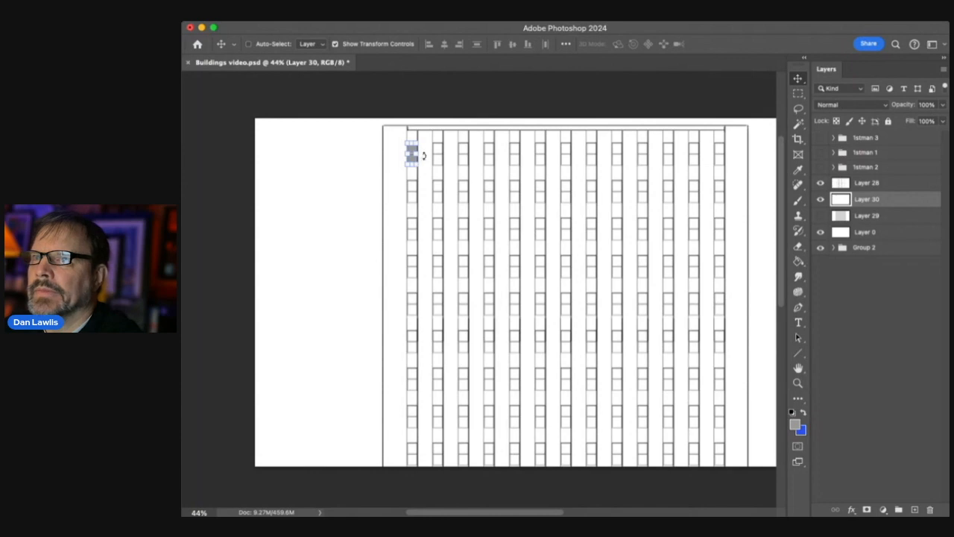
{"action": "left_click", "coordinate": [798, 382]}
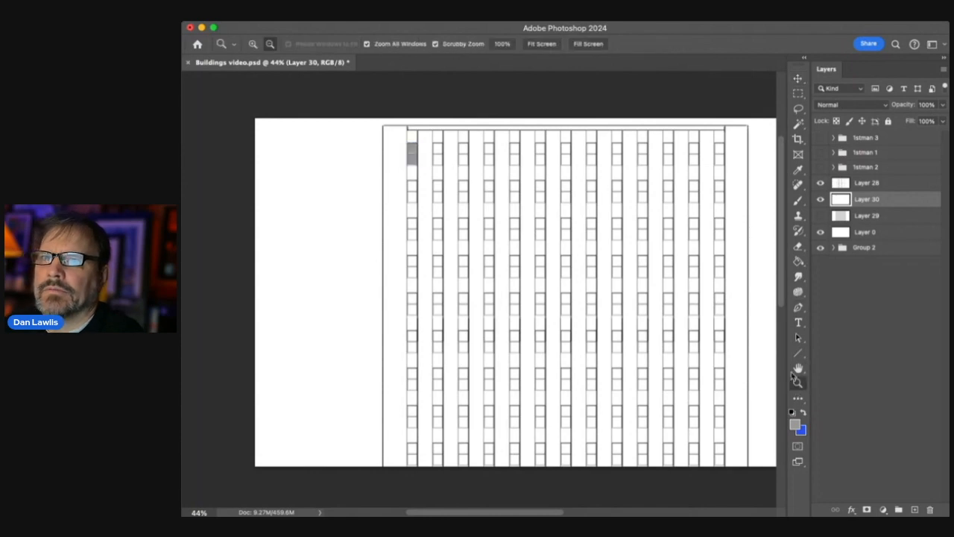
{"action": "left_click_drag", "start_coordinate": [432, 147], "coordinate": [507, 128]}
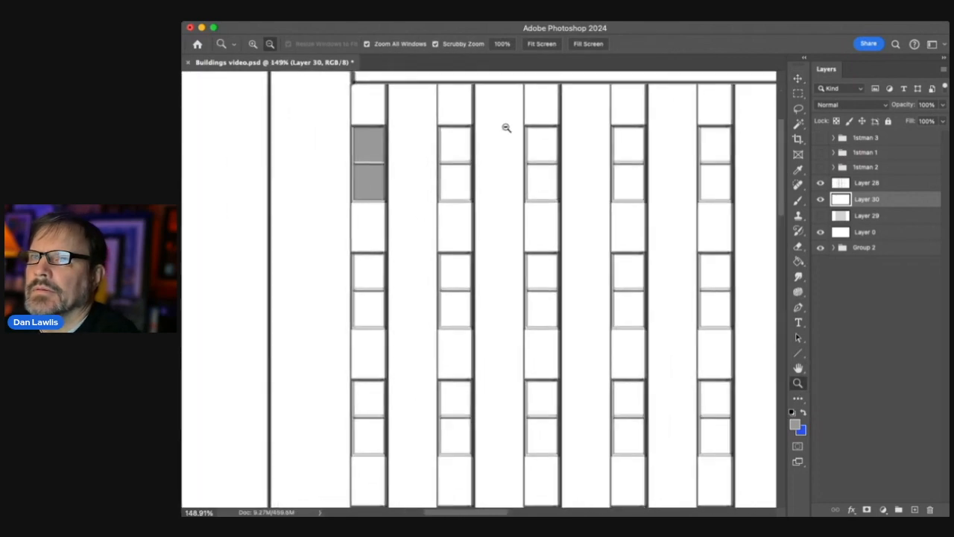
{"action": "left_click", "coordinate": [798, 78]}
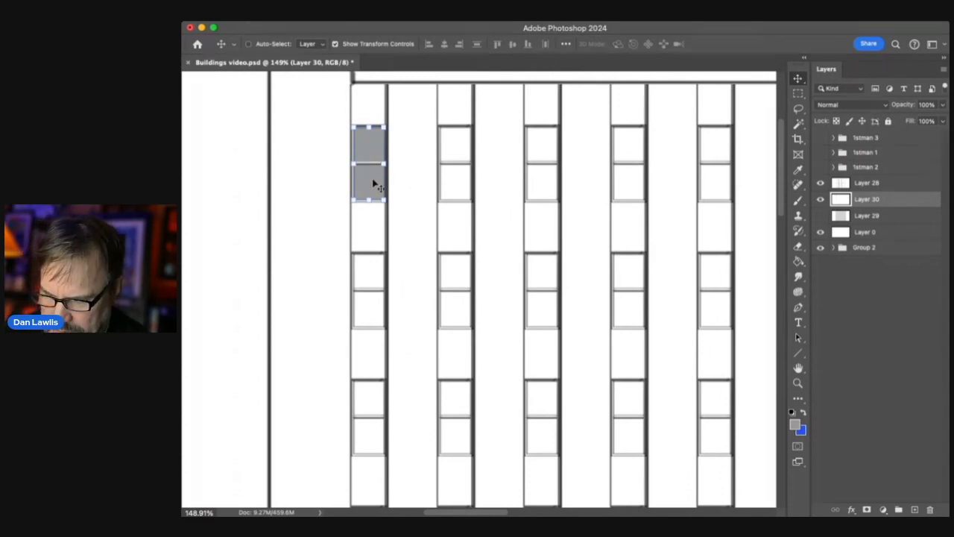
{"action": "key", "text": "super+t"}
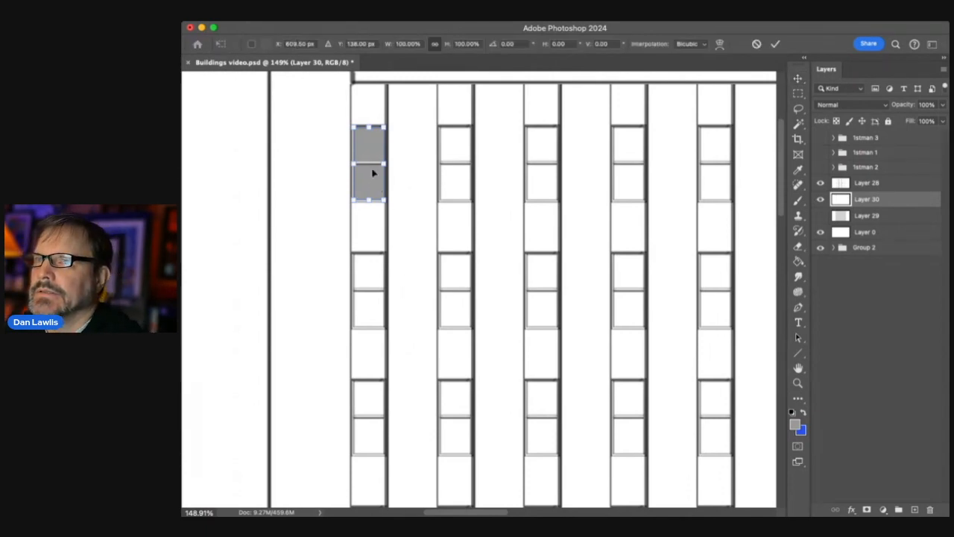
{"action": "left_click_drag", "start_coordinate": [368, 154], "coordinate": [363, 281]}
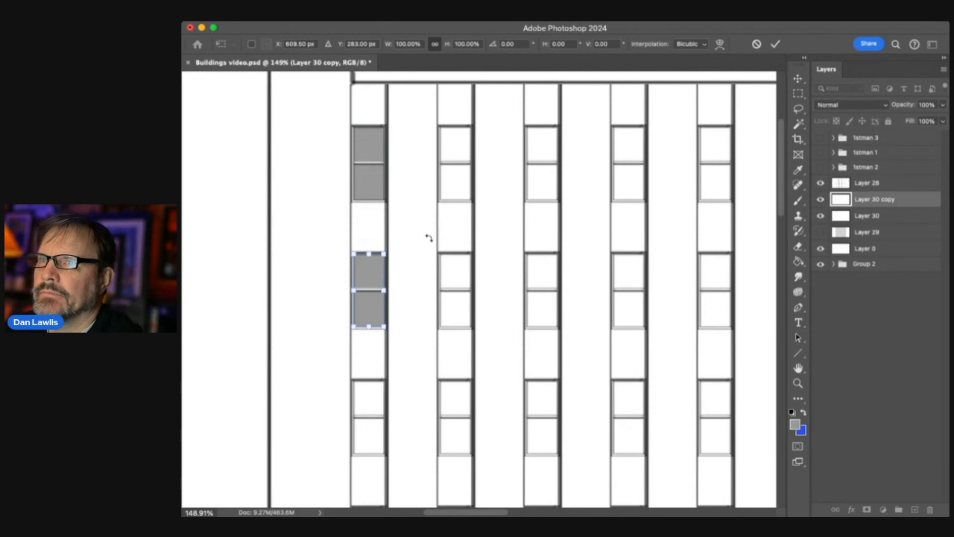
{"action": "left_click", "coordinate": [776, 43]}
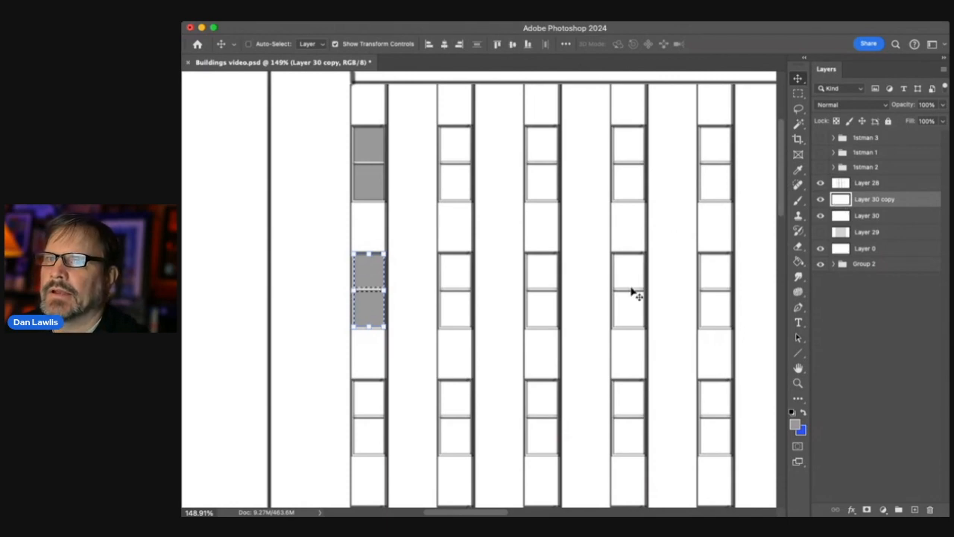
With the copied fill's pixels selected, repeat the duplicate transform seven times to fill the remaining windows down the first column with grey
{"action": "key", "text": "z"}
{"action": "left_click_drag", "start_coordinate": [704, 340], "coordinate": [520, 232]}
{"action": "left_click_drag", "start_coordinate": [575, 266], "coordinate": [549, 265]}
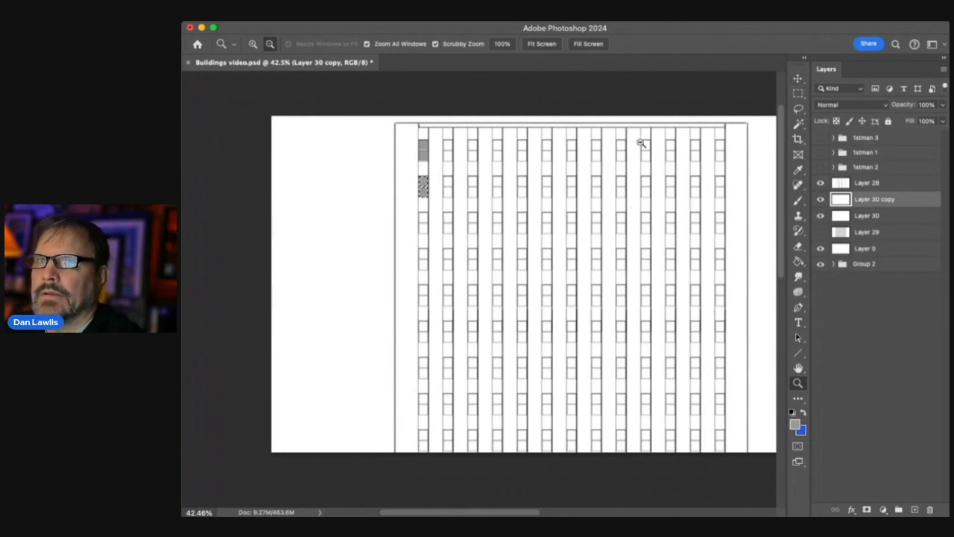
{"action": "left_click", "coordinate": [798, 79]}
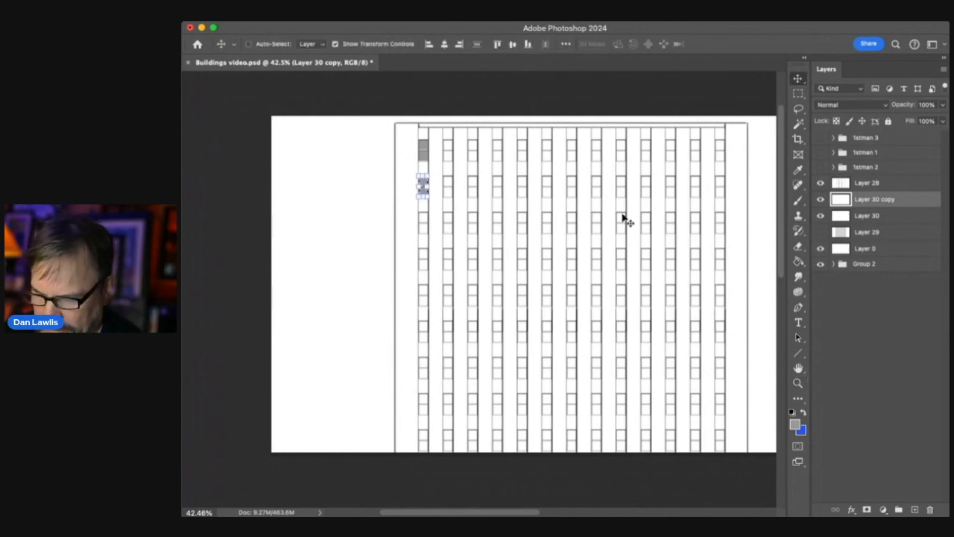
{"action": "key", "text": "alt+shift+super+t"}
{"action": "key", "text": "alt+shift+super+t"}
{"action": "key", "text": "alt+shift+super+t"}
{"action": "key", "text": "alt+shift+super+t"}
{"action": "key", "text": "alt+shift+super+t"}
{"action": "key", "text": "alt+shift+super+t"}
{"action": "key", "text": "alt+shift+super+t"}
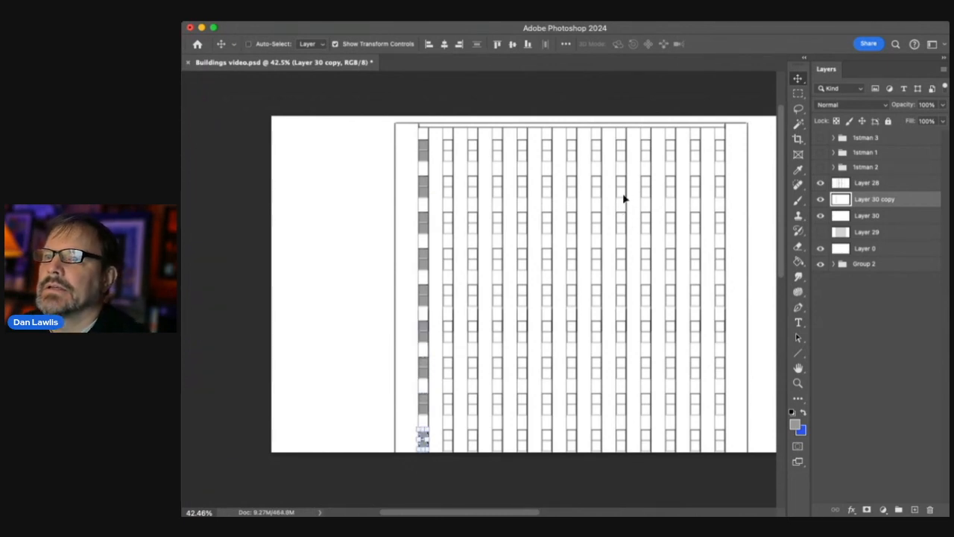
Stretch the Layer 30 copy fills downward to about 100.18% height so they line up with the first column's window frames, and apply it
{"action": "left_click", "coordinate": [798, 383]}
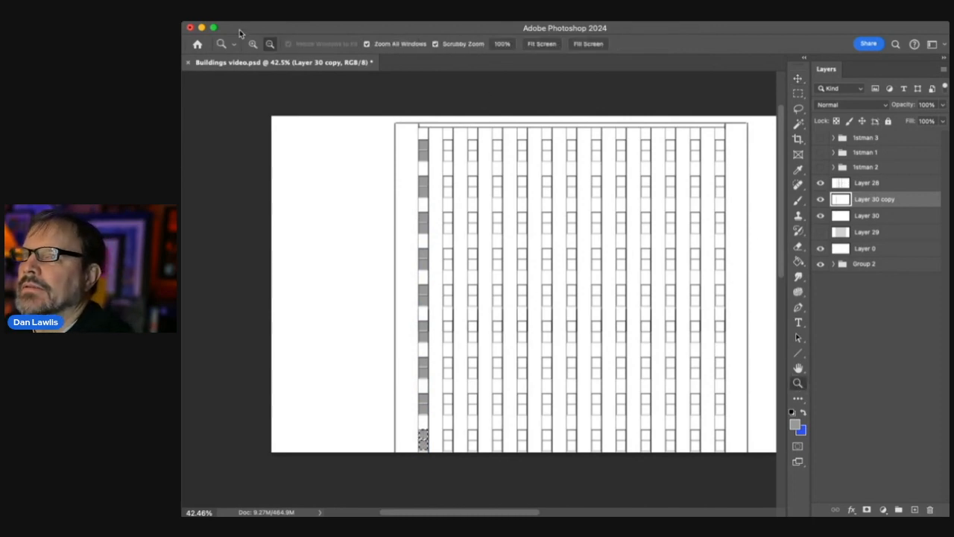
{"action": "left_click_drag", "start_coordinate": [437, 432], "coordinate": [517, 341]}
{"action": "left_click_drag", "start_coordinate": [477, 396], "coordinate": [500, 417]}
{"action": "left_click_drag", "start_coordinate": [522, 210], "coordinate": [503, 355]}
{"action": "left_click_drag", "start_coordinate": [533, 197], "coordinate": [532, 368]}
{"action": "left_click_drag", "start_coordinate": [535, 313], "coordinate": [584, 96]}
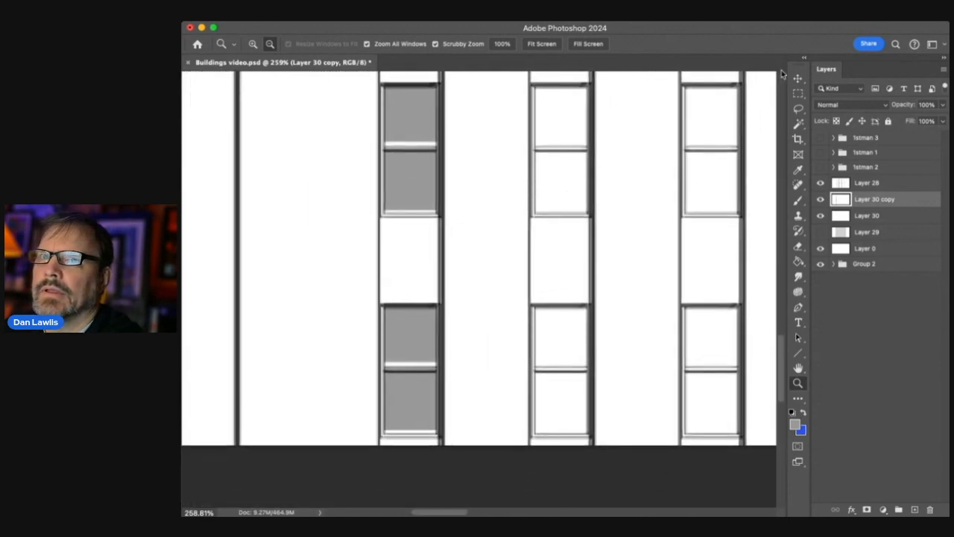
{"action": "left_click", "coordinate": [798, 78]}
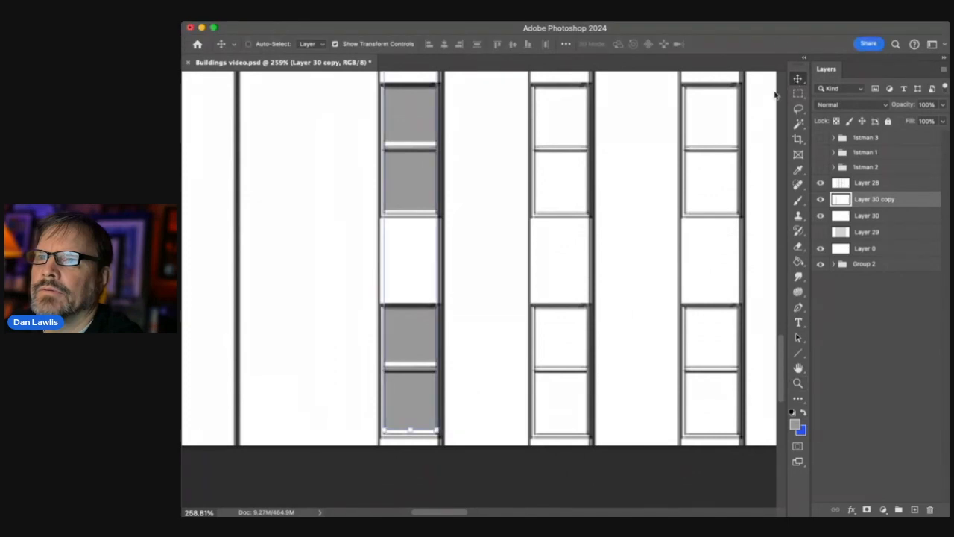
{"action": "left_click", "coordinate": [410, 430]}
{"action": "left_click_drag", "start_coordinate": [411, 432], "coordinate": [411, 435]}
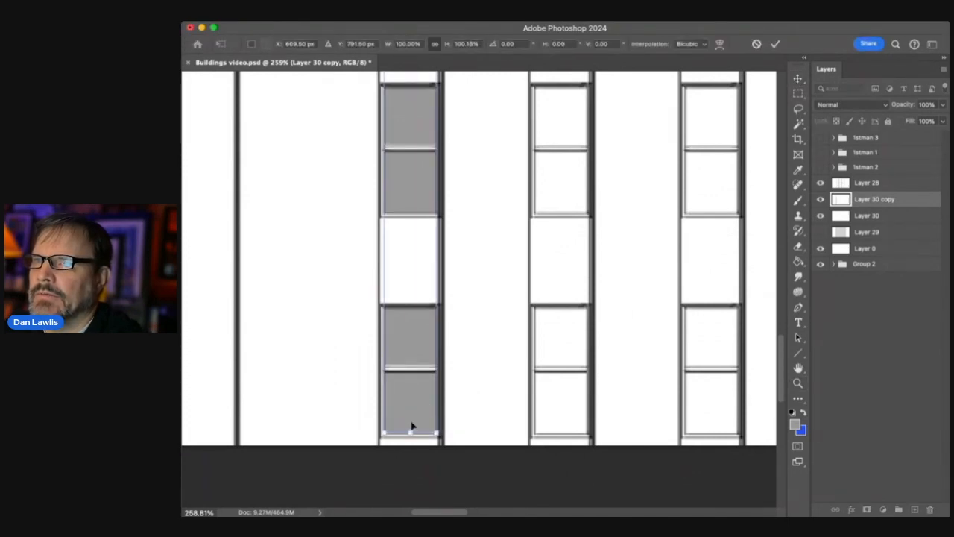
{"action": "key", "text": "space"}
{"action": "left_click_drag", "start_coordinate": [573, 240], "coordinate": [564, 311]}
{"action": "mouse_move", "coordinate": [564, 251]}
{"action": "left_mouse_down"}
{"action": "mouse_move", "coordinate": [576, 259]}
{"action": "mouse_move", "coordinate": [573, 346]}
{"action": "mouse_move", "coordinate": [580, 277]}
{"action": "mouse_move", "coordinate": [566, 323]}
{"action": "left_mouse_up"}
{"action": "mouse_move", "coordinate": [581, 216]}
{"action": "left_mouse_down"}
{"action": "mouse_move", "coordinate": [567, 334]}
{"action": "mouse_move", "coordinate": [561, 292]}
{"action": "left_mouse_up"}
{"action": "key", "text": "Return"}
Toggle Layer 30's visibility to check its contents, and merge it with Layer 30 copy
{"action": "key", "text": "z"}
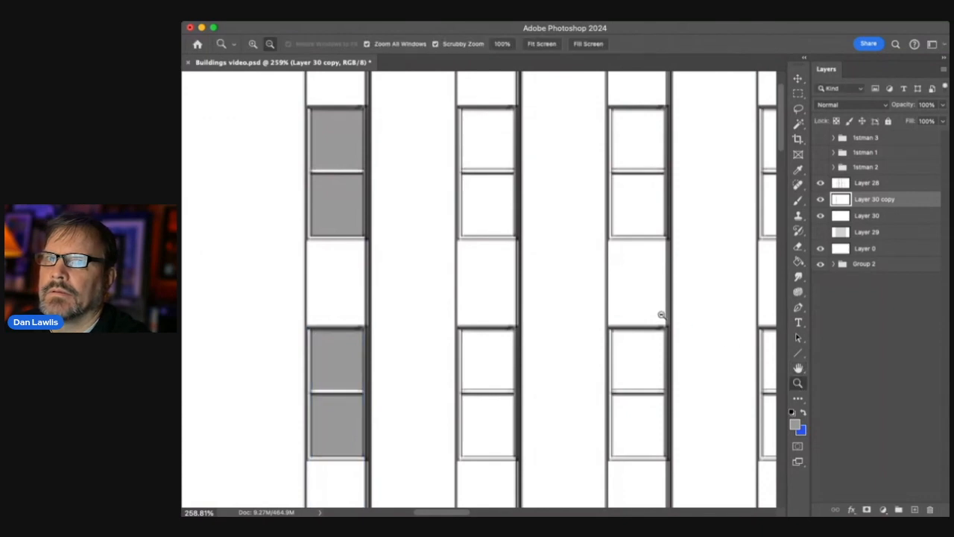
{"action": "left_click_drag", "start_coordinate": [640, 326], "coordinate": [607, 348]}
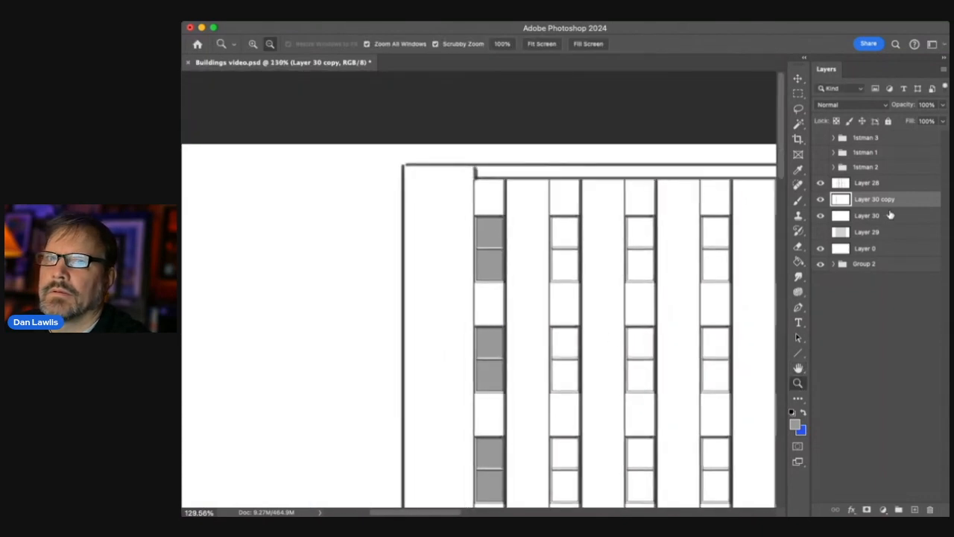
{"action": "left_click", "coordinate": [821, 215]}
{"action": "left_click", "coordinate": [821, 216]}
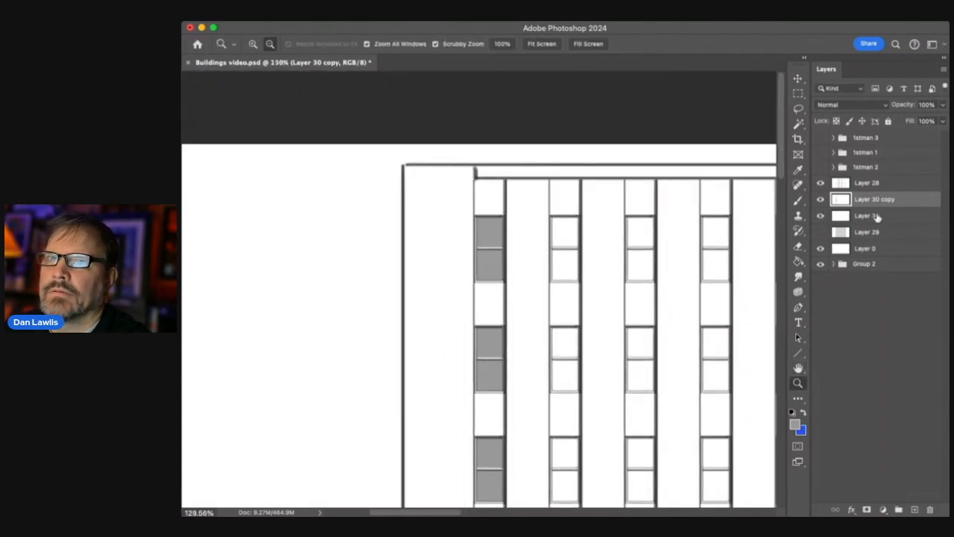
{"action": "left_click", "coordinate": [891, 216], "text": "shift"}
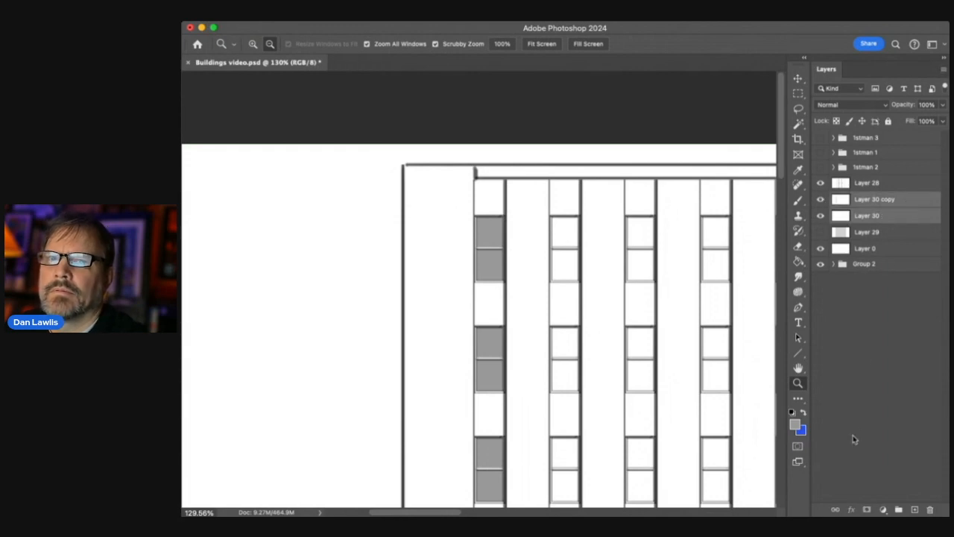
{"action": "key", "text": "super+e"}
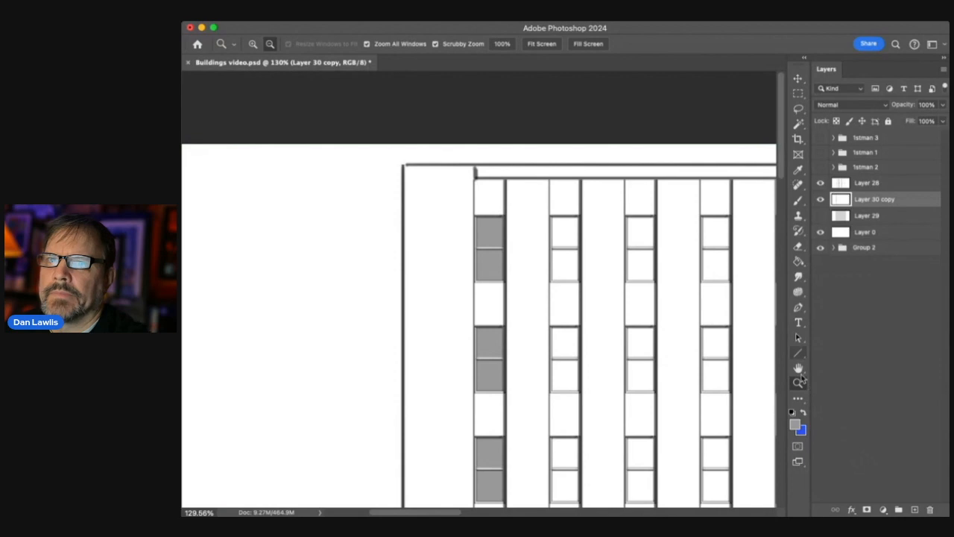
Duplicate the merged grey column horizontally onto the second column of windows, and apply the transform
{"action": "left_click_drag", "start_coordinate": [683, 365], "coordinate": [636, 383]}
{"action": "left_click_drag", "start_coordinate": [386, 194], "coordinate": [453, 172]}
{"action": "left_click", "coordinate": [798, 78]}
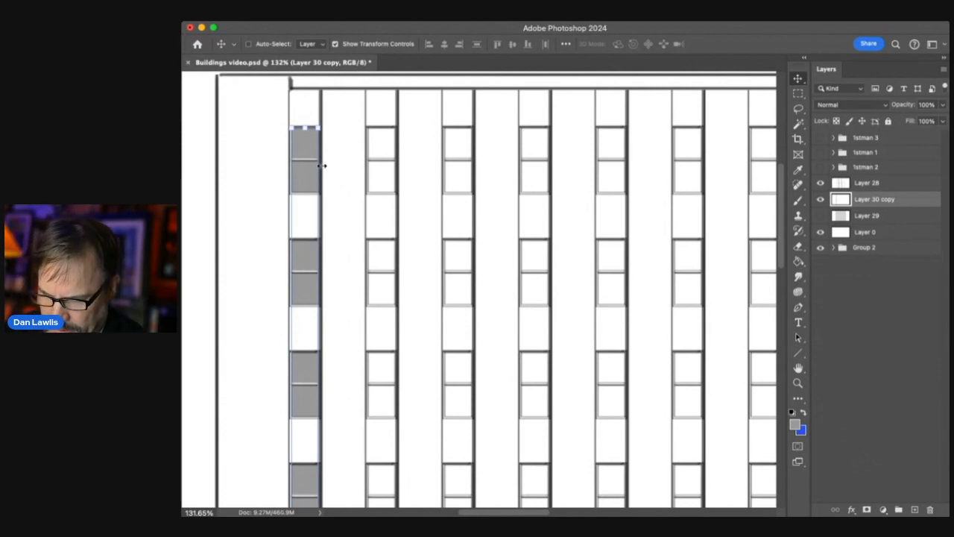
{"action": "key", "text": "super+t"}
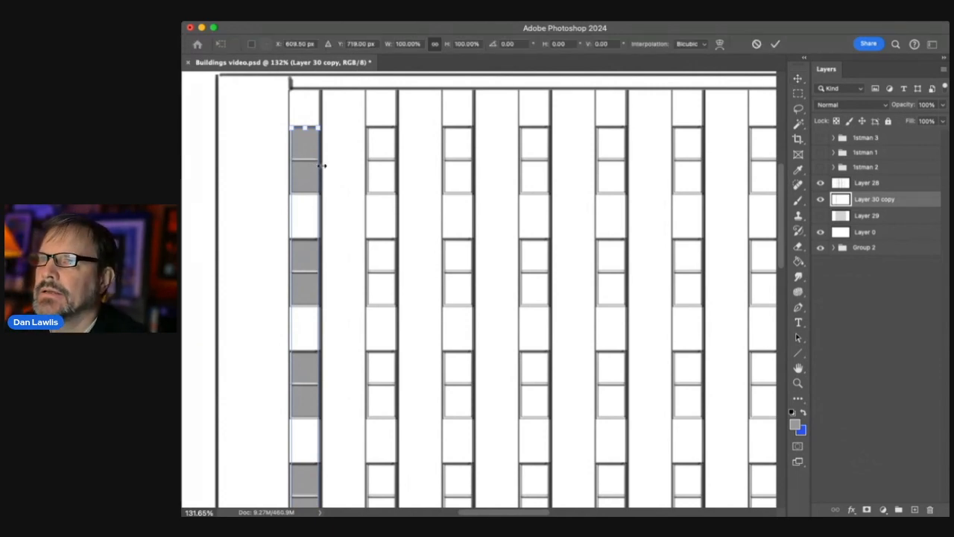
{"action": "left_click_drag", "start_coordinate": [306, 153], "coordinate": [383, 152]}
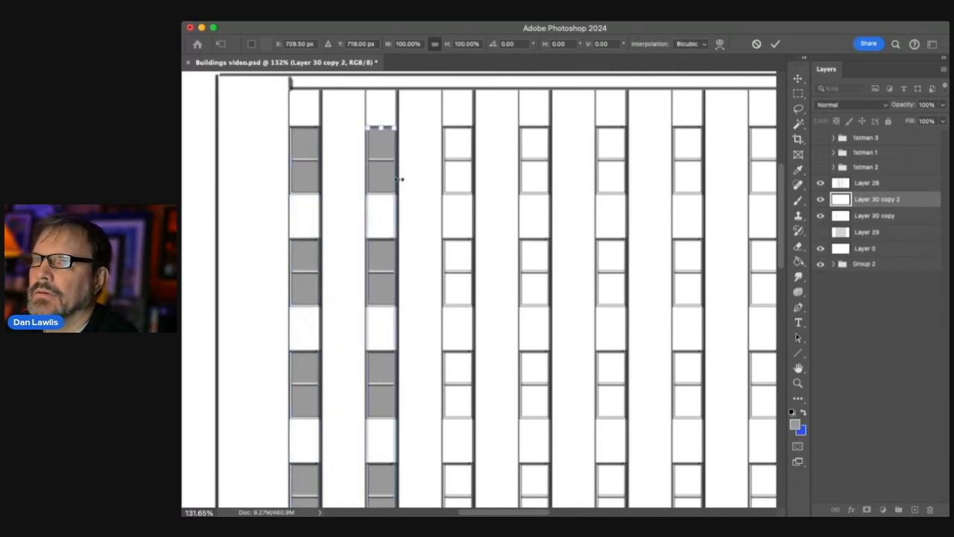
{"action": "left_click", "coordinate": [775, 44]}
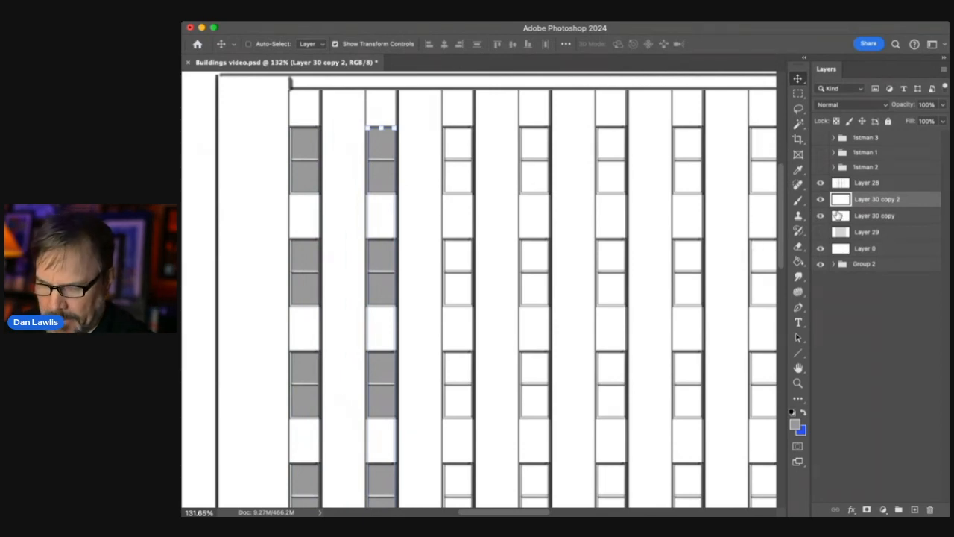
Load Layer 30 copy 2's pixels as a selection and repeat the duplicate transform eleven times to fill the columns through the last one
{"action": "left_click", "coordinate": [841, 201], "text": "super"}
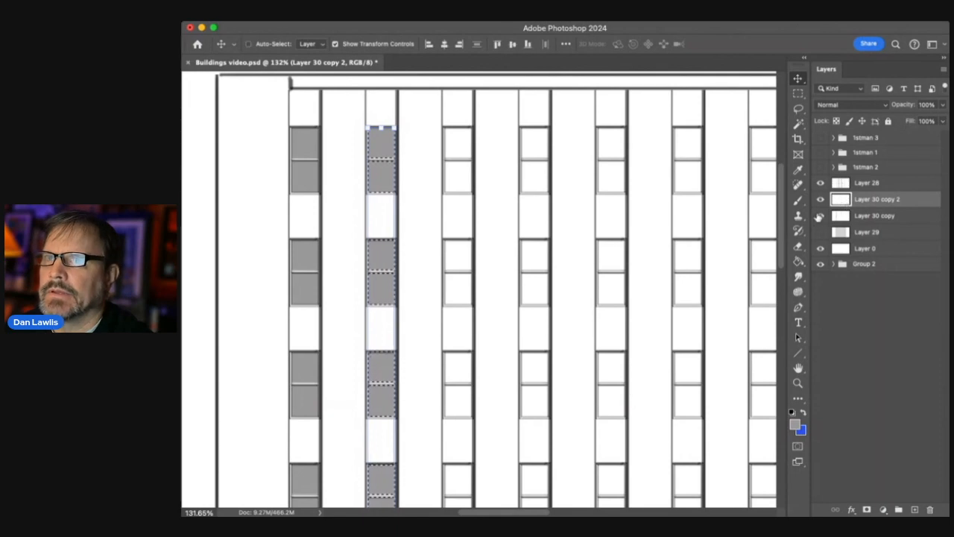
{"action": "key", "text": "z"}
{"action": "left_click_drag", "start_coordinate": [736, 353], "coordinate": [453, 273]}
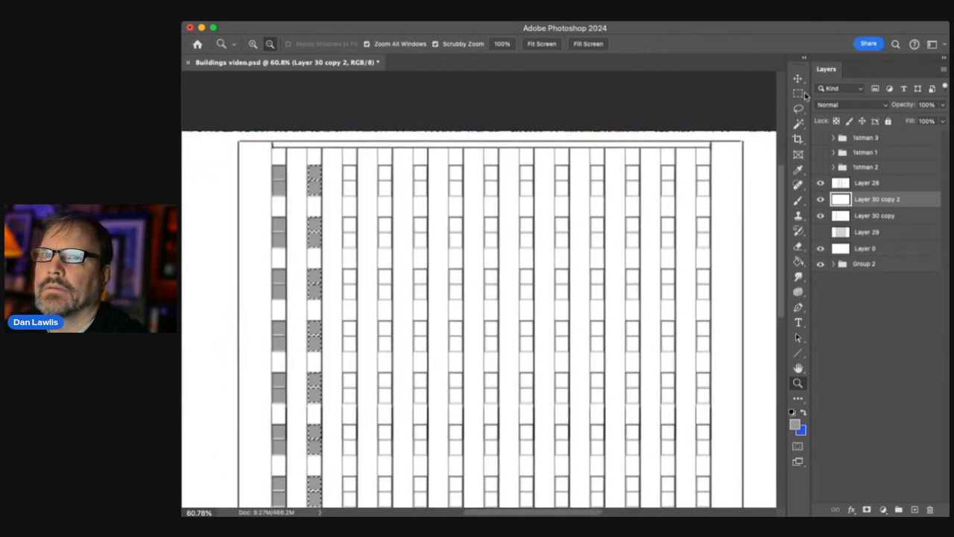
{"action": "left_click", "coordinate": [797, 79]}
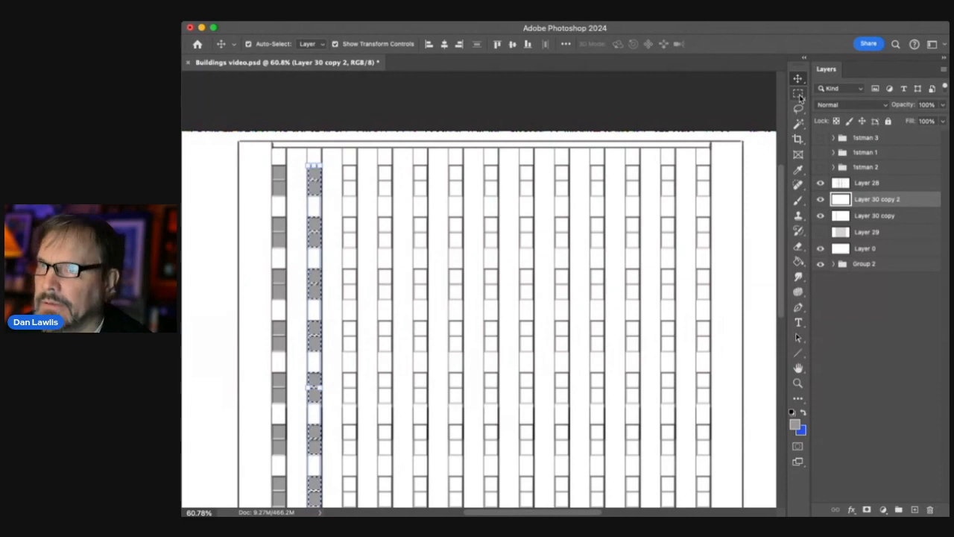
{"action": "key", "text": "alt+shift+super+t"}
{"action": "key", "text": "alt+shift+super+t"}
{"action": "key", "text": "alt+shift+super+t"}
{"action": "key", "text": "alt+shift+super+t"}
{"action": "key", "text": "alt+shift+super+t"}
{"action": "key", "text": "alt+shift+super+t"}
{"action": "key", "text": "alt+shift+super+t"}
{"action": "key", "text": "alt+shift+super+t"}
{"action": "key", "text": "alt+shift+super+t"}
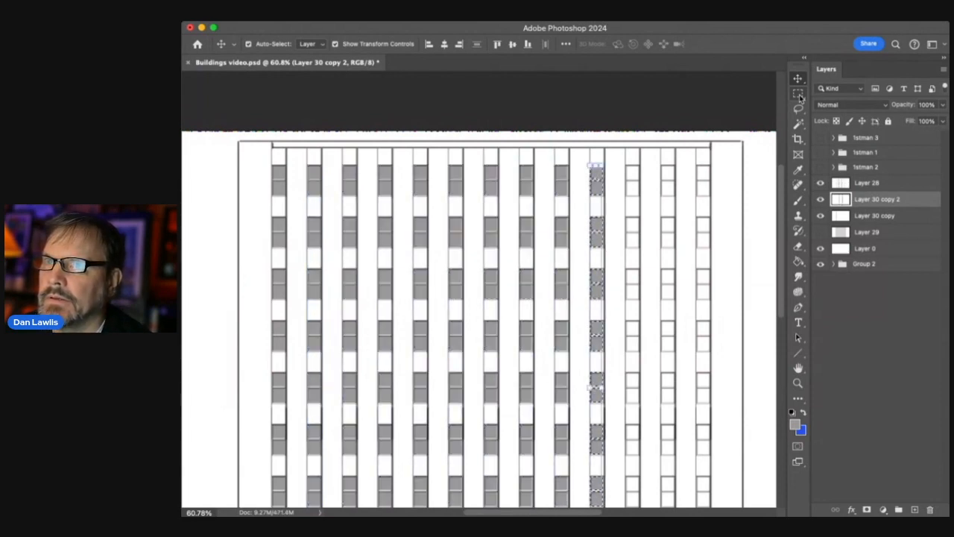
{"action": "key", "text": "alt+shift+super+t"}
{"action": "key", "text": "alt+shift+super+t"}
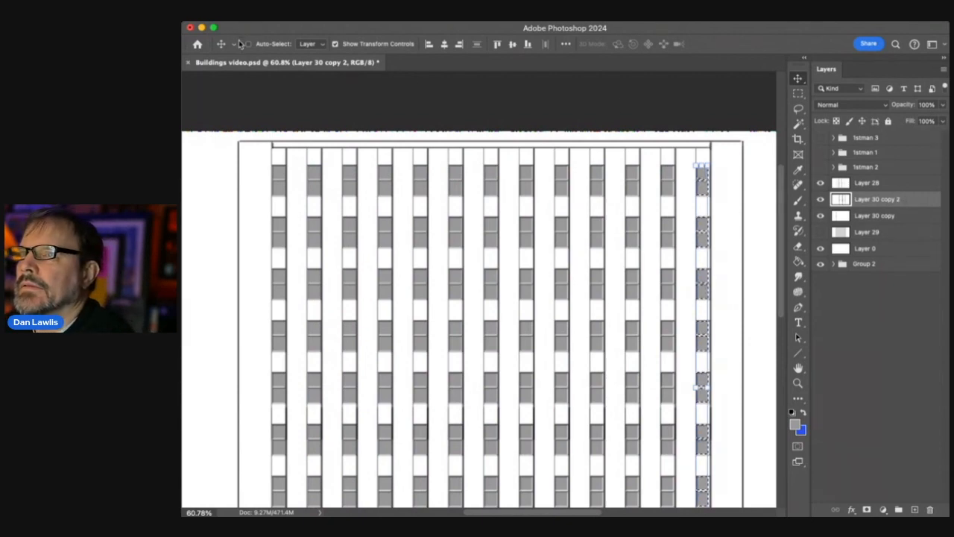
Deselect the window fills, stretch Layer 30 copy 2 horizontally to about 100.36% width to match the last column's frames, and apply it
{"action": "key", "text": "super+d"}
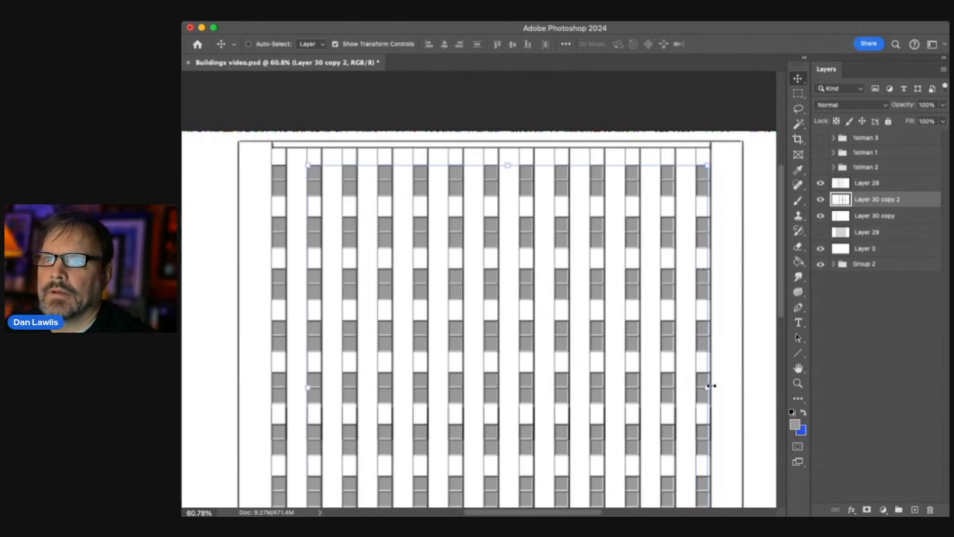
{"action": "left_click_drag", "start_coordinate": [707, 388], "coordinate": [708, 384]}
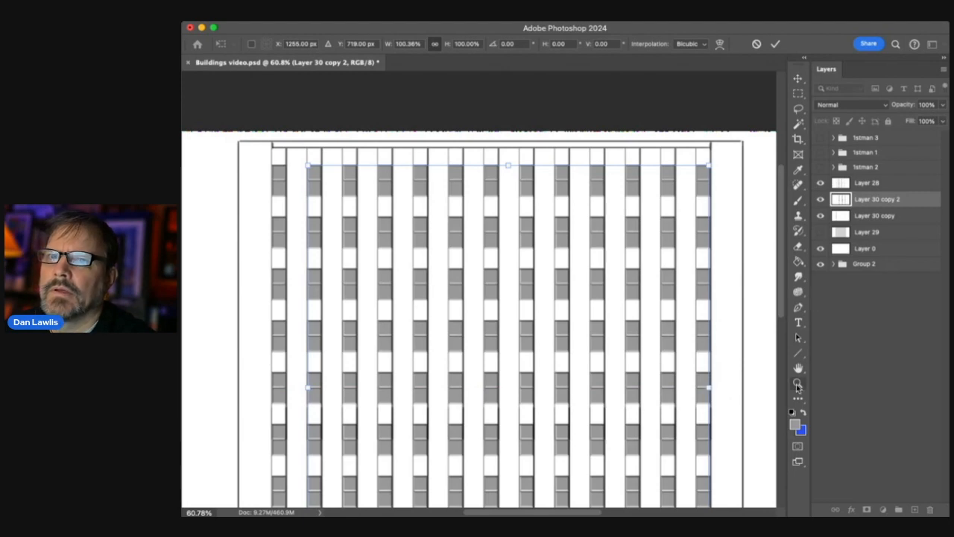
{"action": "left_click", "coordinate": [798, 384]}
{"action": "left_click_drag", "start_coordinate": [758, 356], "coordinate": [699, 312]}
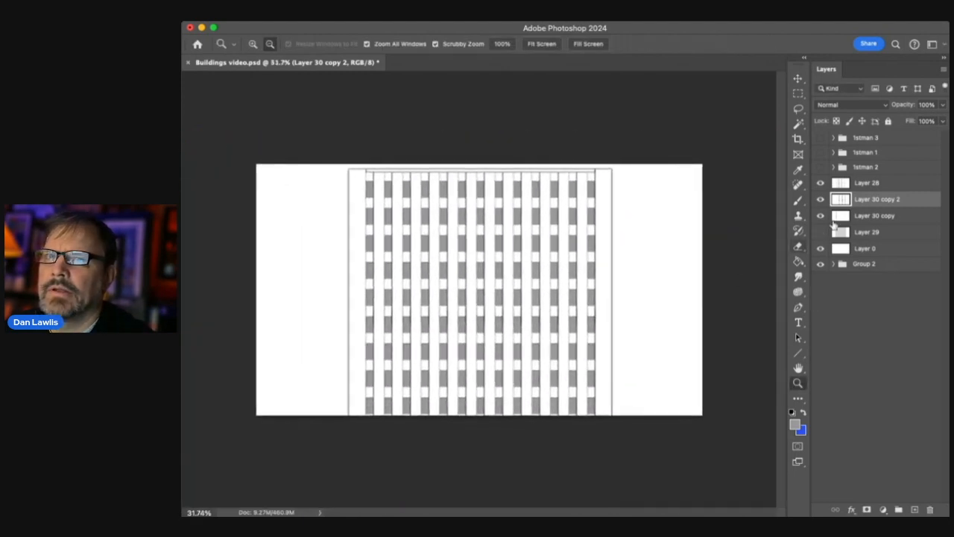
Show the facade fill on Layer 29 and lighten its grey
{"action": "left_click", "coordinate": [821, 233]}
{"action": "left_click", "coordinate": [895, 236]}
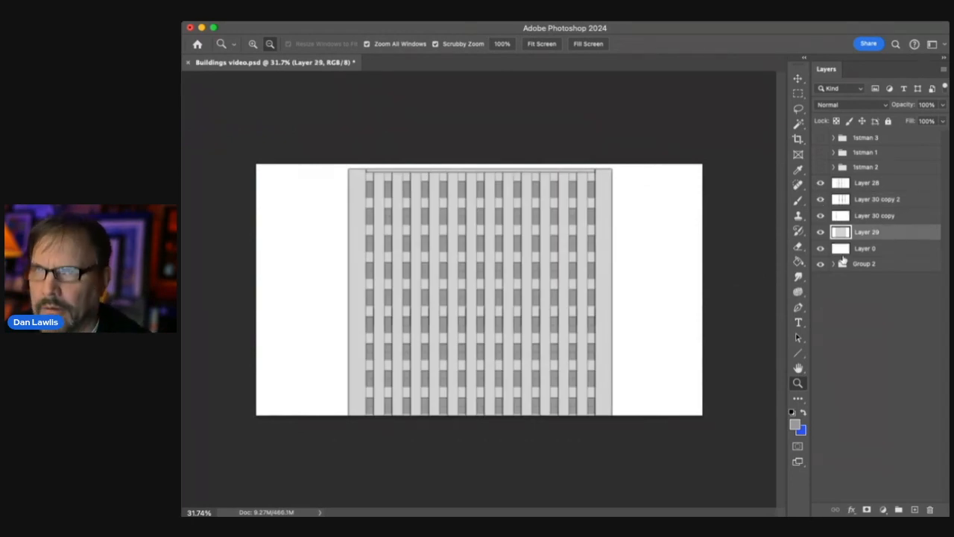
{"action": "key", "text": "i"}
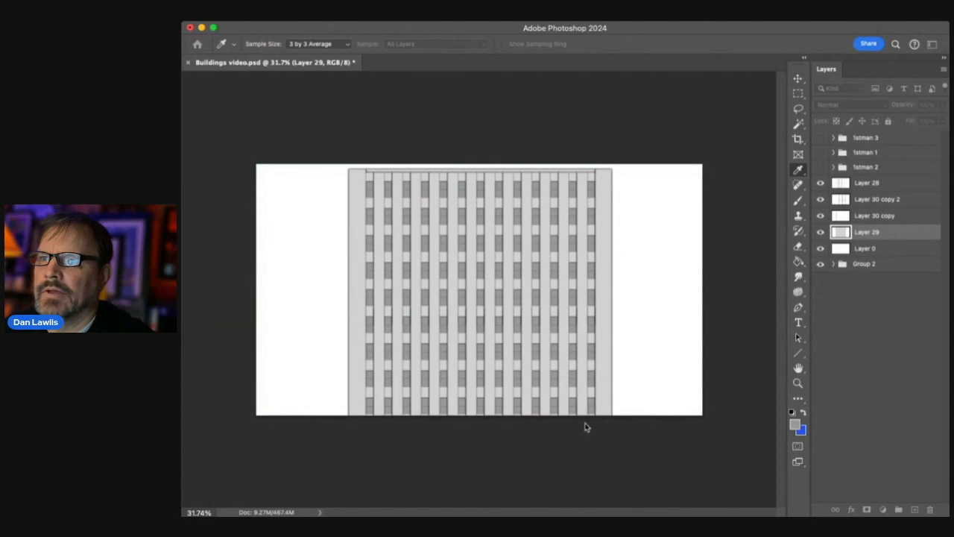
{"action": "left_click_drag", "start_coordinate": [462, 509], "coordinate": [478, 512]}
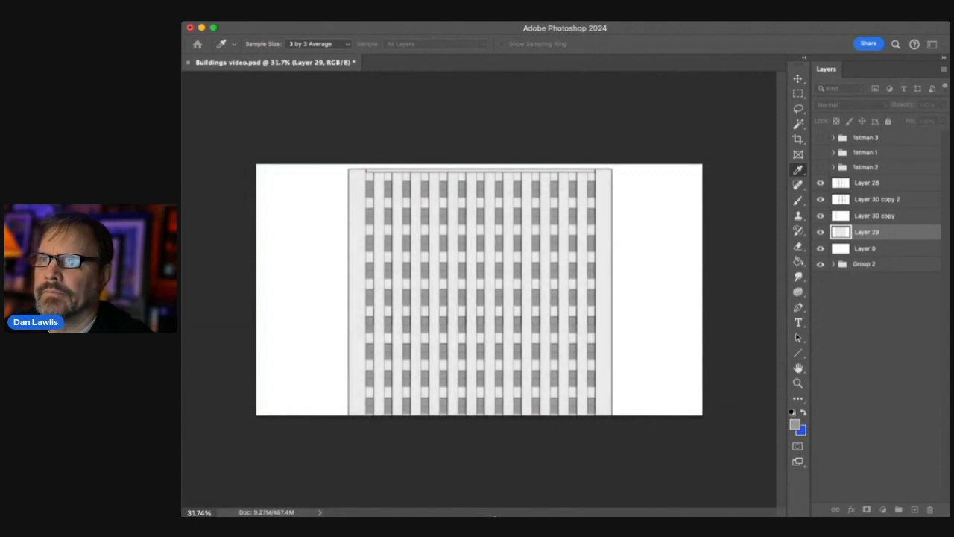
{"action": "key", "text": "z"}
{"action": "mouse_move", "coordinate": [552, 230]}
{"action": "left_mouse_down"}
{"action": "mouse_move", "coordinate": [630, 194]}
{"action": "mouse_move", "coordinate": [580, 216]}
{"action": "mouse_move", "coordinate": [563, 246]}
{"action": "mouse_move", "coordinate": [552, 246]}
{"action": "left_mouse_up"}
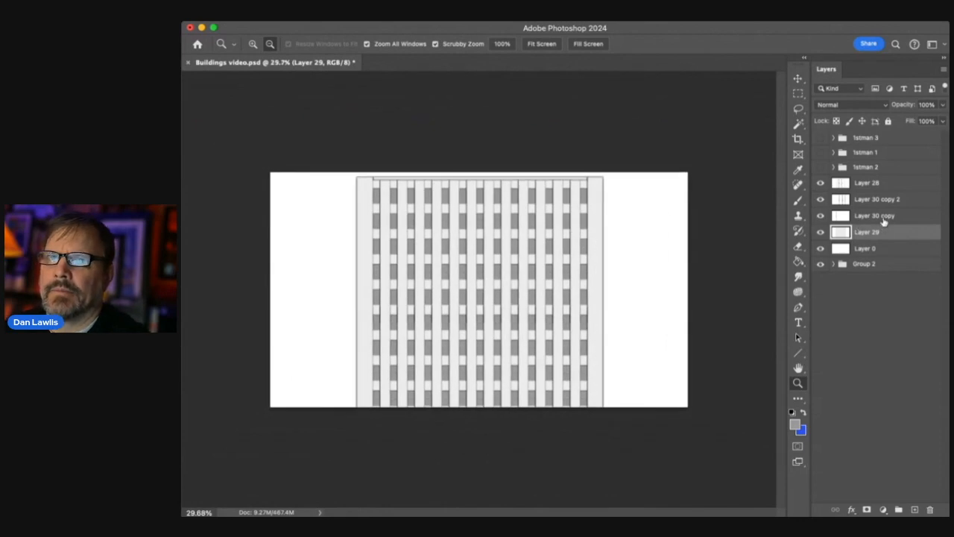
{"action": "left_click_drag", "start_coordinate": [511, 230], "coordinate": [531, 222]}
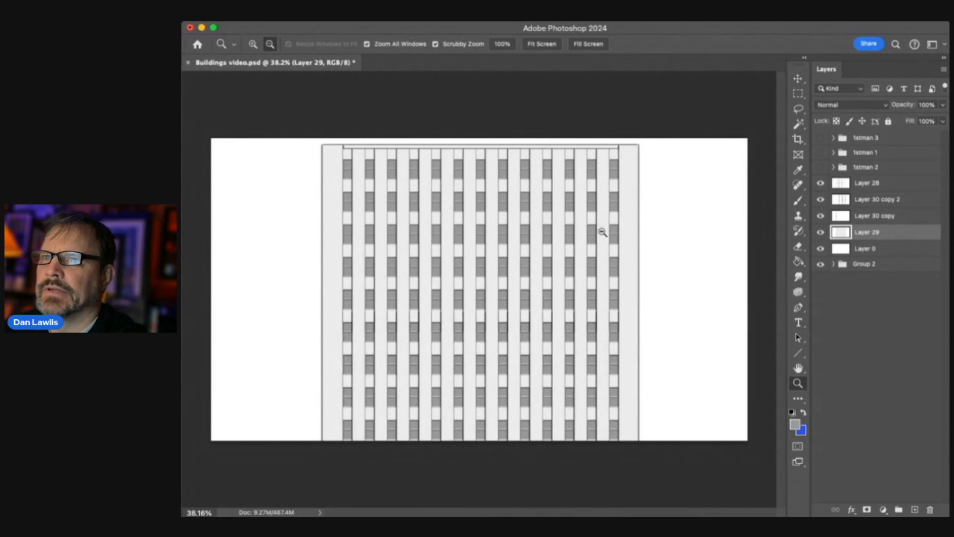
Toggle the visibility of Layer 30 copy and Layer 30 copy 2 to check their contents, and merge the two layers
{"action": "left_click", "coordinate": [894, 215]}
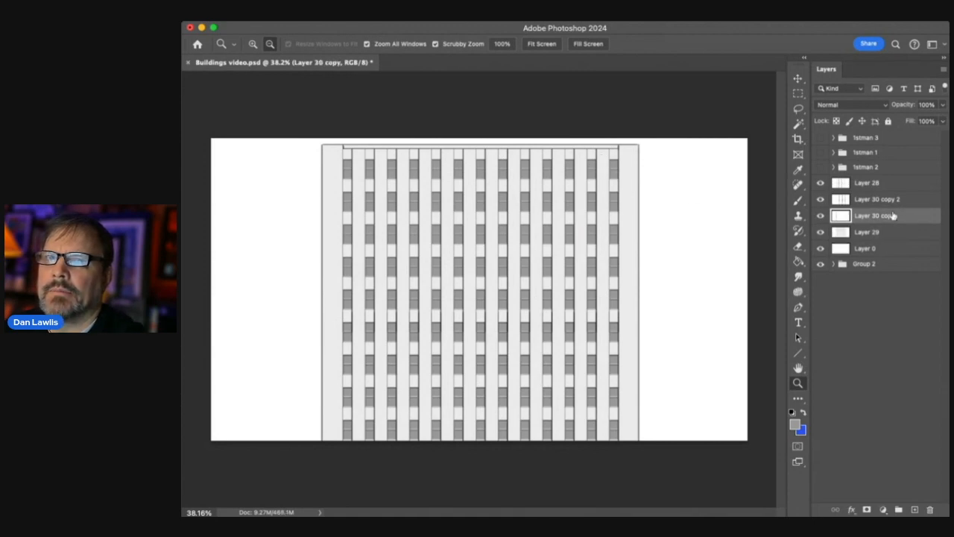
{"action": "left_click", "coordinate": [821, 216]}
{"action": "left_click", "coordinate": [821, 216]}
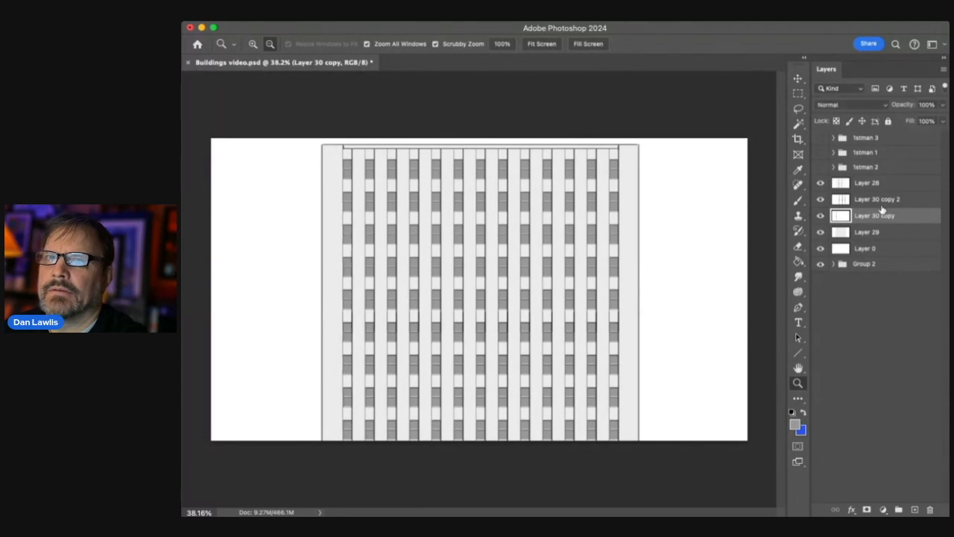
{"action": "left_click", "coordinate": [821, 199]}
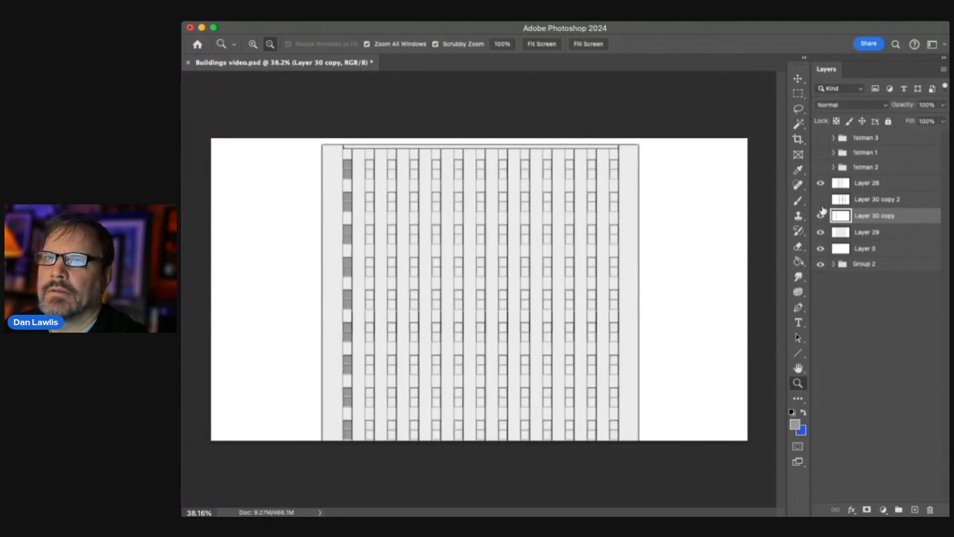
{"action": "left_click", "coordinate": [821, 199]}
{"action": "left_click", "coordinate": [901, 200]}
{"action": "left_click", "coordinate": [904, 216], "text": "shift"}
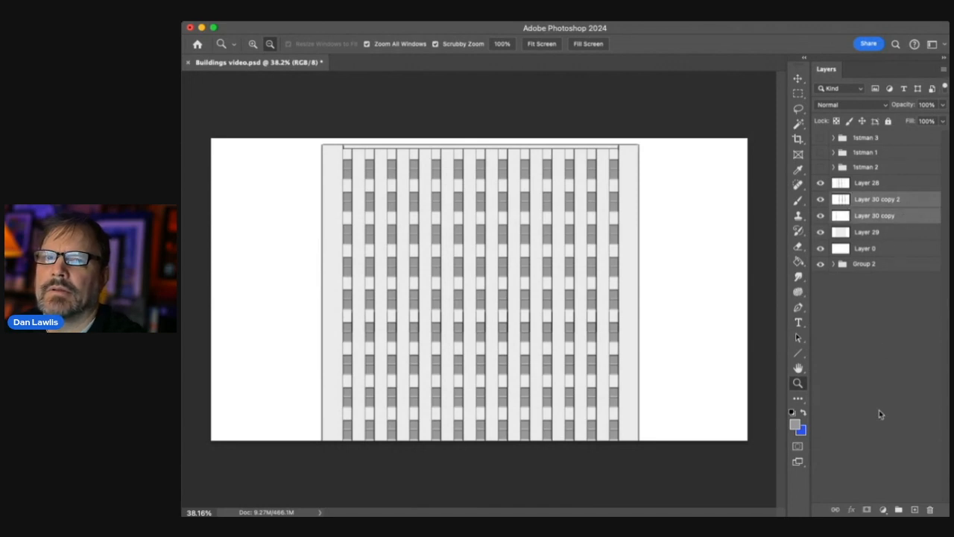
{"action": "key", "text": "super+e"}
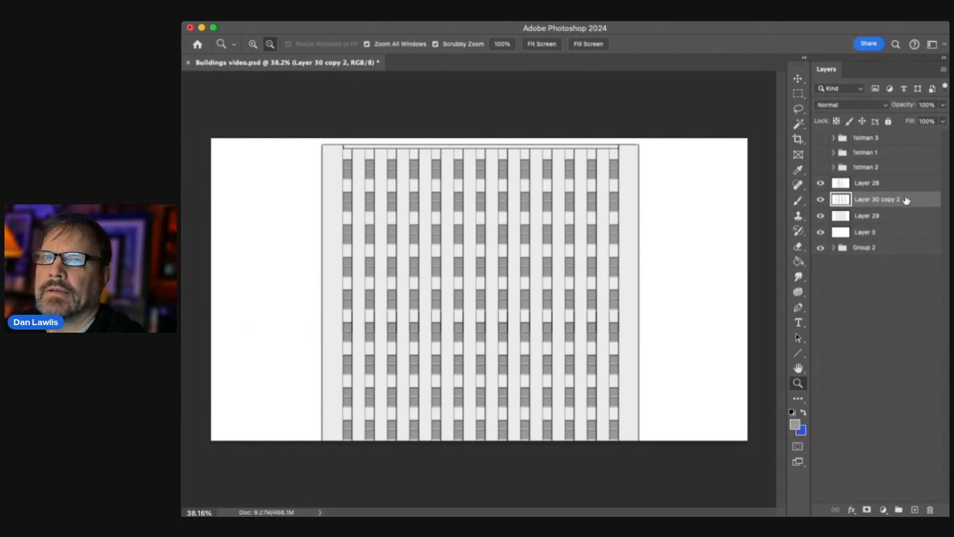
Add a new layer clipped to Layer 30 copy 2, lock that fill layer's transparent pixels, and make the new layer active
{"action": "left_click", "coordinate": [915, 509]}
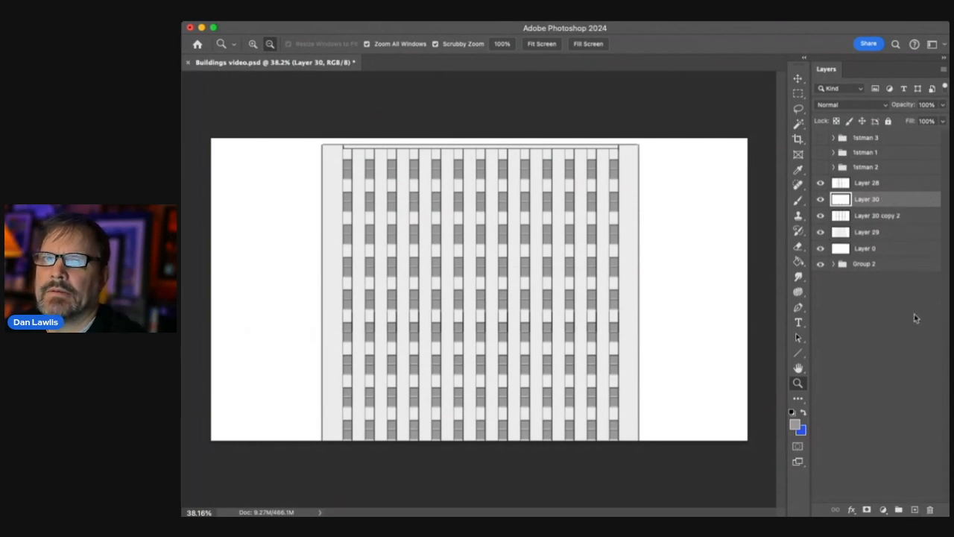
{"action": "left_click", "coordinate": [904, 208], "text": "alt"}
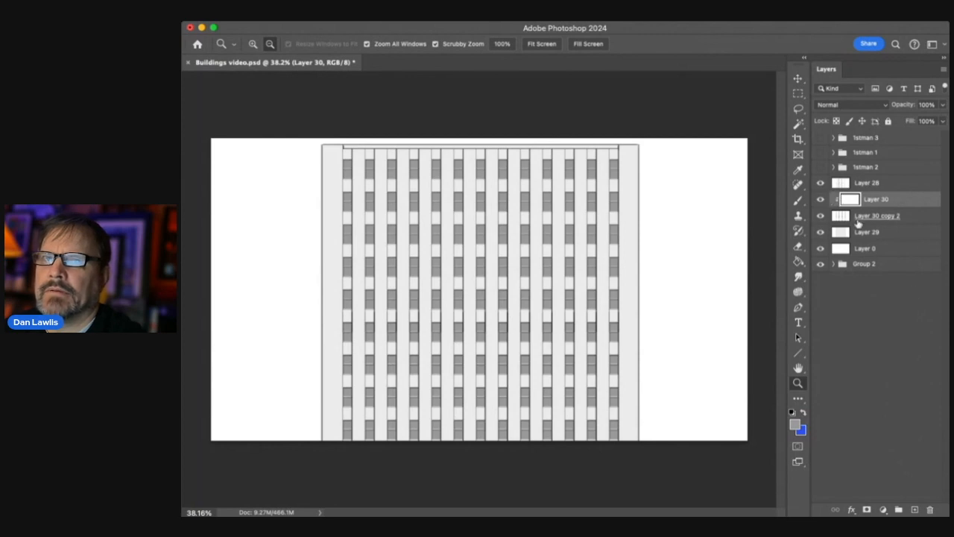
{"action": "left_click", "coordinate": [904, 217]}
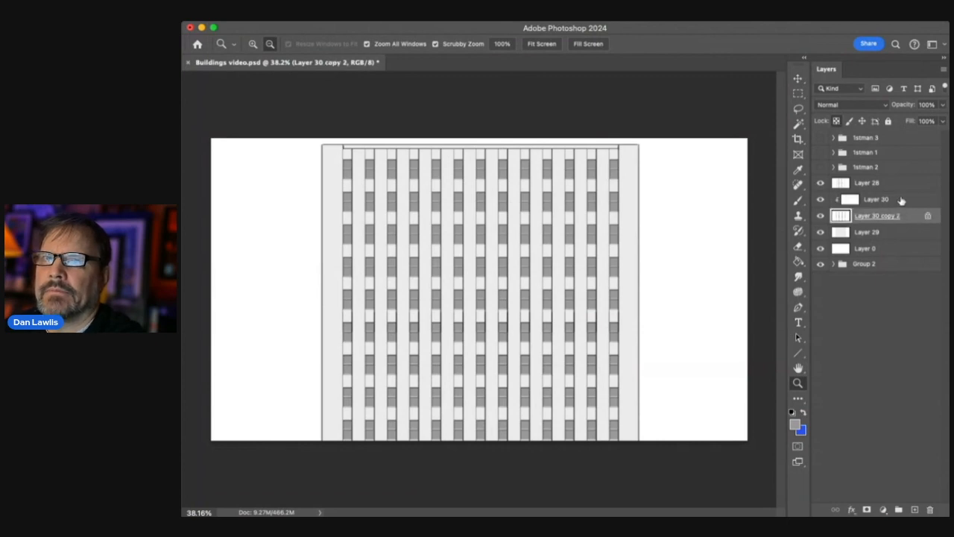
{"action": "left_click", "coordinate": [902, 200]}
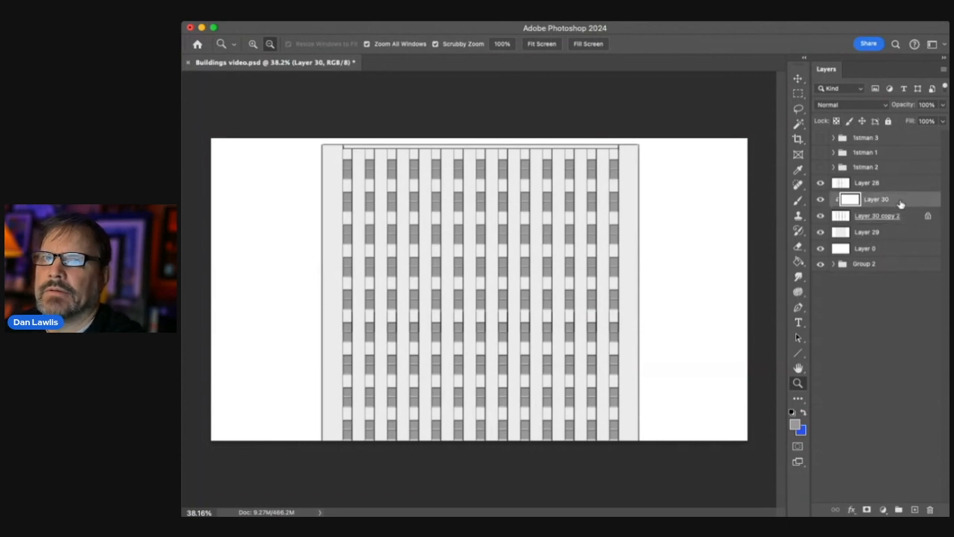
Paint black shadows along the top edges of the upper five window rows on Layer 30 with a 16 px brush
{"action": "left_click", "coordinate": [798, 199]}
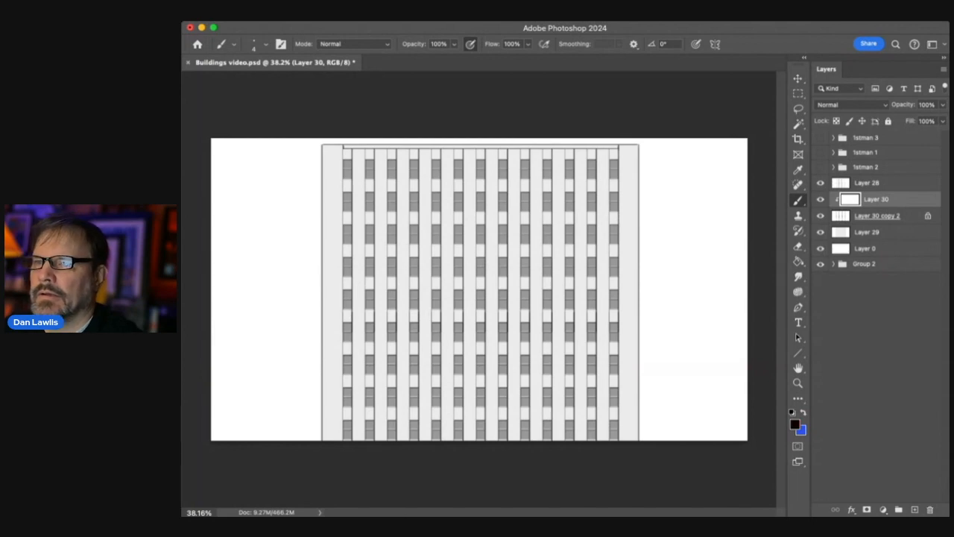
{"action": "key", "text": "]"}
{"action": "key", "text": "]"}
{"action": "key", "text": "]"}
{"action": "key", "text": "]"}
{"action": "key", "text": "]"}
{"action": "key", "text": "]"}
{"action": "key", "text": "]"}
{"action": "key", "text": "]"}
{"action": "key", "text": "]"}
{"action": "key", "text": "]"}
{"action": "key", "text": "]"}
{"action": "key", "text": "]"}
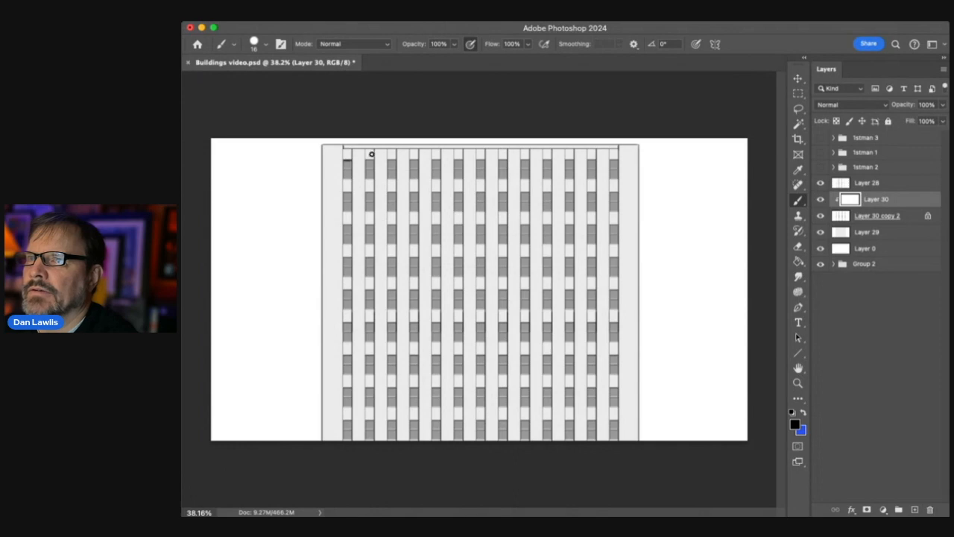
{"action": "left_click_drag", "start_coordinate": [371, 154], "coordinate": [617, 159]}
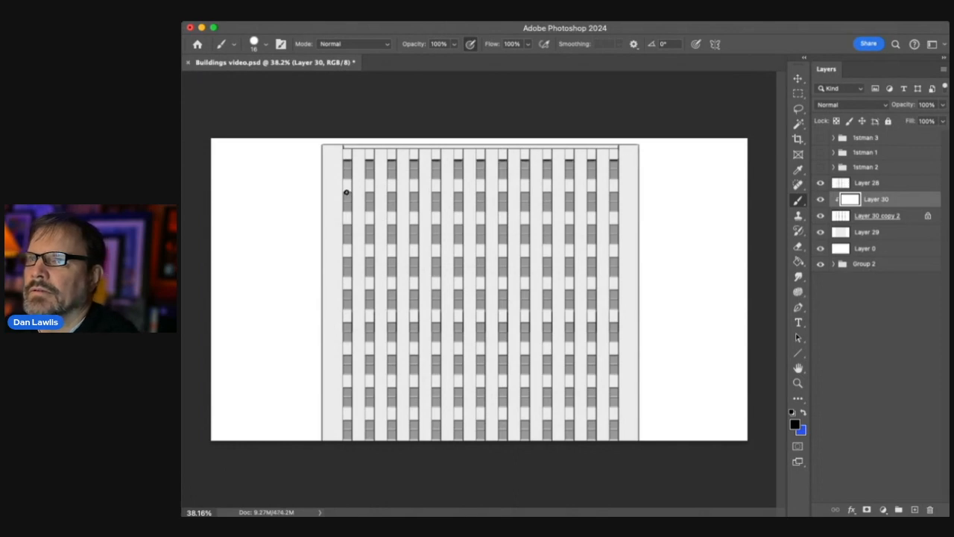
{"action": "left_click_drag", "start_coordinate": [341, 193], "coordinate": [649, 191]}
{"action": "left_click_drag", "start_coordinate": [379, 227], "coordinate": [664, 225]}
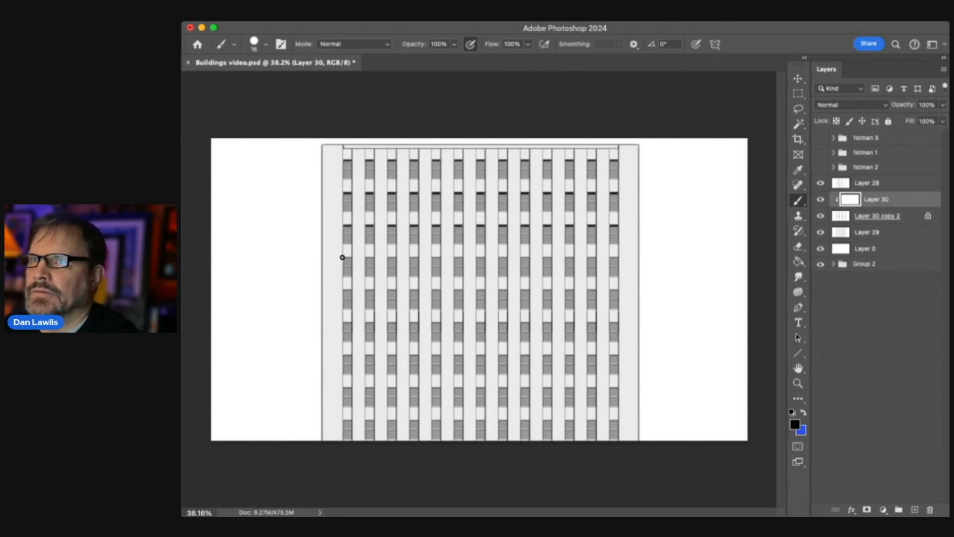
{"action": "left_click_drag", "start_coordinate": [342, 258], "coordinate": [672, 258]}
{"action": "left_click_drag", "start_coordinate": [341, 290], "coordinate": [658, 288]}
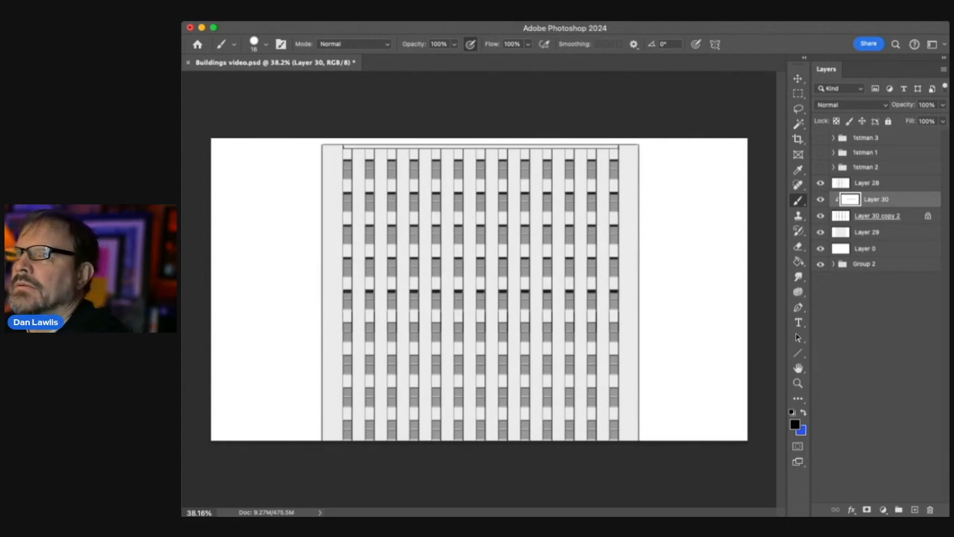
Undo the uneven strokes and repaint the black top-edge shadows on the fifth window row and the rows below it
{"action": "key", "text": "super+z"}
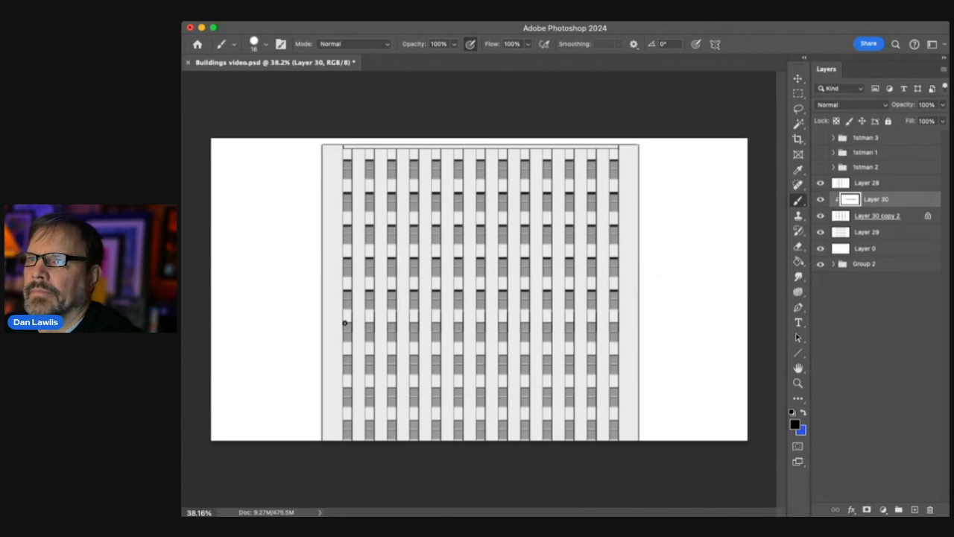
{"action": "left_click_drag", "start_coordinate": [340, 324], "coordinate": [619, 323]}
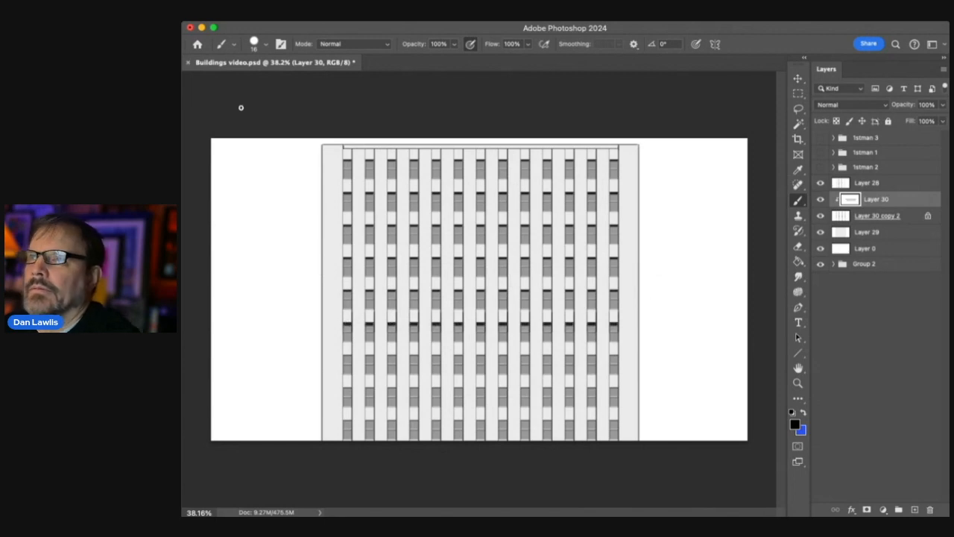
{"action": "key", "text": "super+z"}
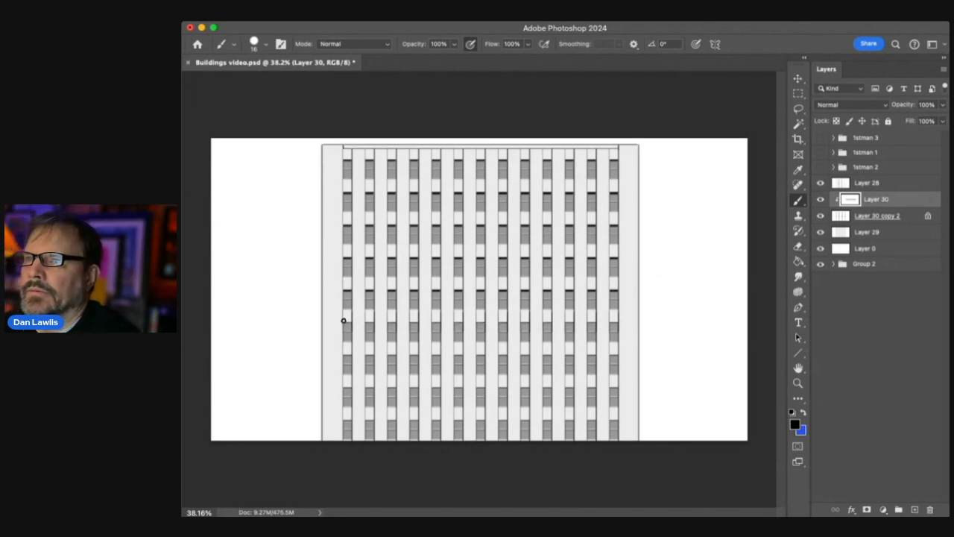
{"action": "left_click_drag", "start_coordinate": [342, 323], "coordinate": [619, 323]}
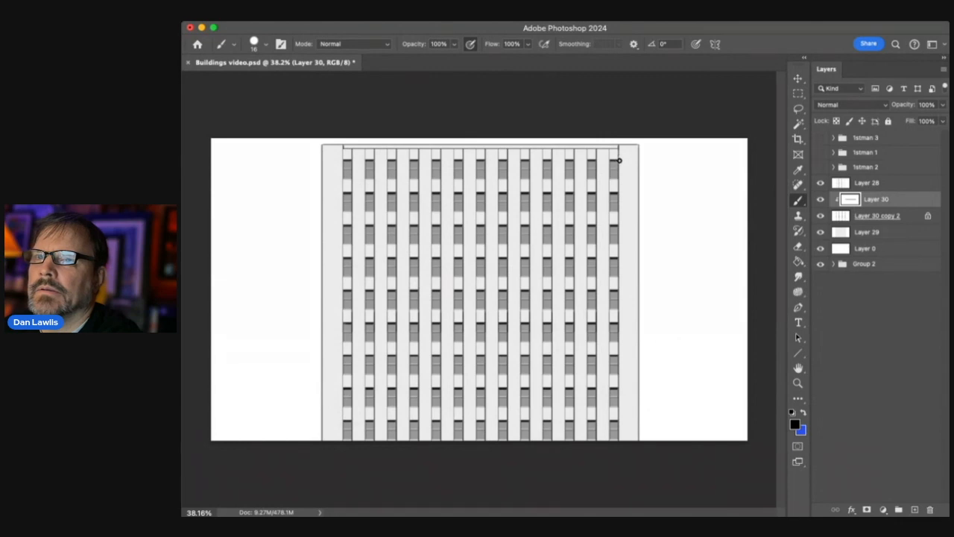
Paint a black vertical shadow down the right inner edge of the windows in all thirteen columns
{"action": "mouse_move", "coordinate": [618, 159]}
{"action": "left_mouse_down"}
{"action": "mouse_move", "coordinate": [607, 334]}
{"action": "mouse_move", "coordinate": [612, 462]}
{"action": "left_mouse_up"}
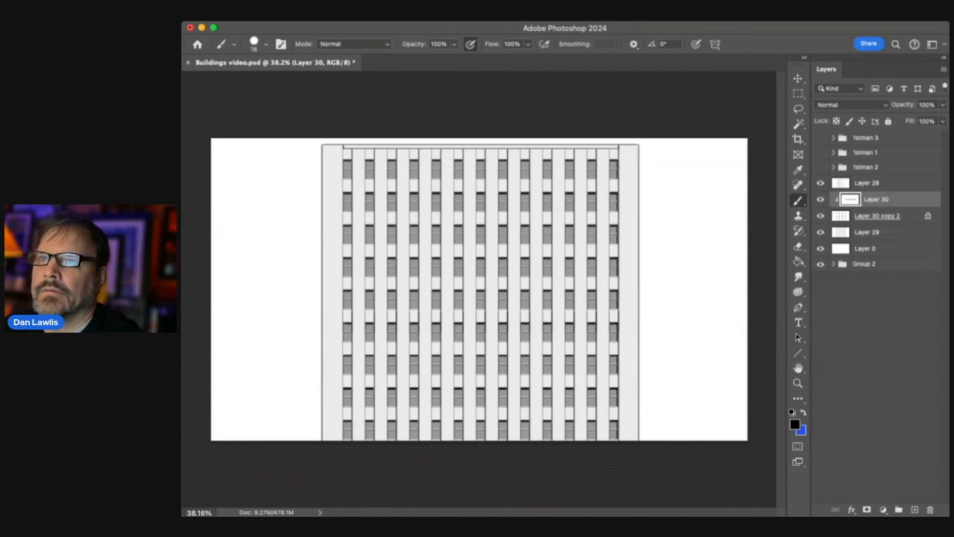
{"action": "left_click_drag", "start_coordinate": [595, 158], "coordinate": [587, 467]}
{"action": "left_click_drag", "start_coordinate": [572, 172], "coordinate": [583, 479]}
{"action": "left_click_drag", "start_coordinate": [550, 182], "coordinate": [549, 472]}
{"action": "left_click_drag", "start_coordinate": [528, 158], "coordinate": [531, 382]}
{"action": "left_click_drag", "start_coordinate": [506, 157], "coordinate": [507, 470]}
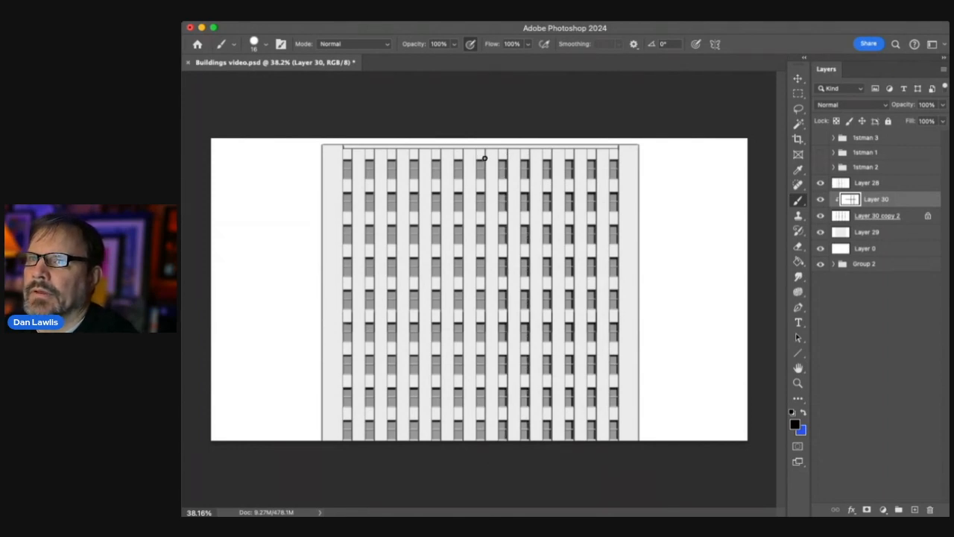
{"action": "left_click_drag", "start_coordinate": [483, 158], "coordinate": [480, 423]}
{"action": "left_click_drag", "start_coordinate": [462, 157], "coordinate": [463, 447]}
{"action": "left_click_drag", "start_coordinate": [439, 157], "coordinate": [439, 443]}
{"action": "left_click_drag", "start_coordinate": [417, 157], "coordinate": [417, 443]}
{"action": "left_click_drag", "start_coordinate": [395, 157], "coordinate": [395, 443]}
{"action": "left_click_drag", "start_coordinate": [373, 157], "coordinate": [373, 444]}
{"action": "left_click_drag", "start_coordinate": [350, 157], "coordinate": [349, 431]}
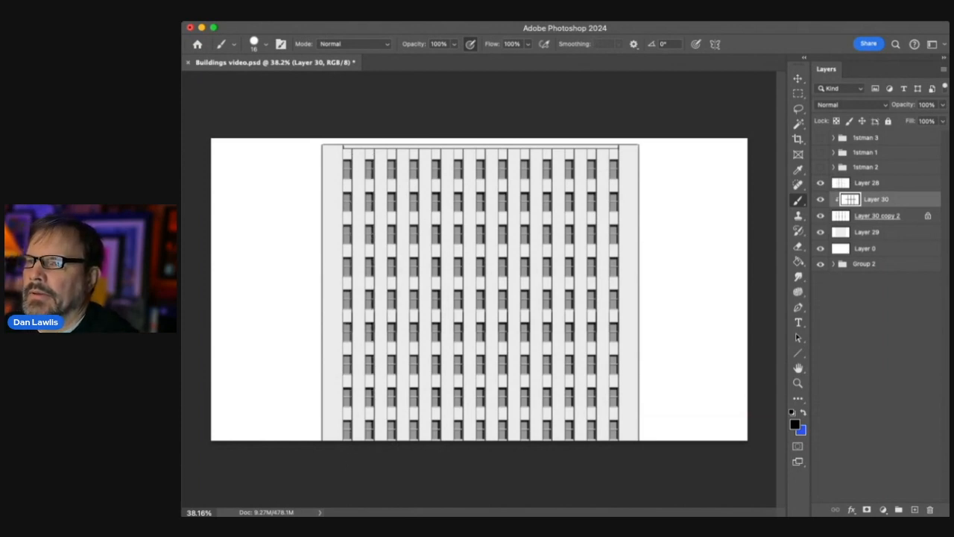
Paint thin black shadows under the middle crossbars of the upper five window rows with a 6 px brush
{"action": "key", "text": "bracketleft"}
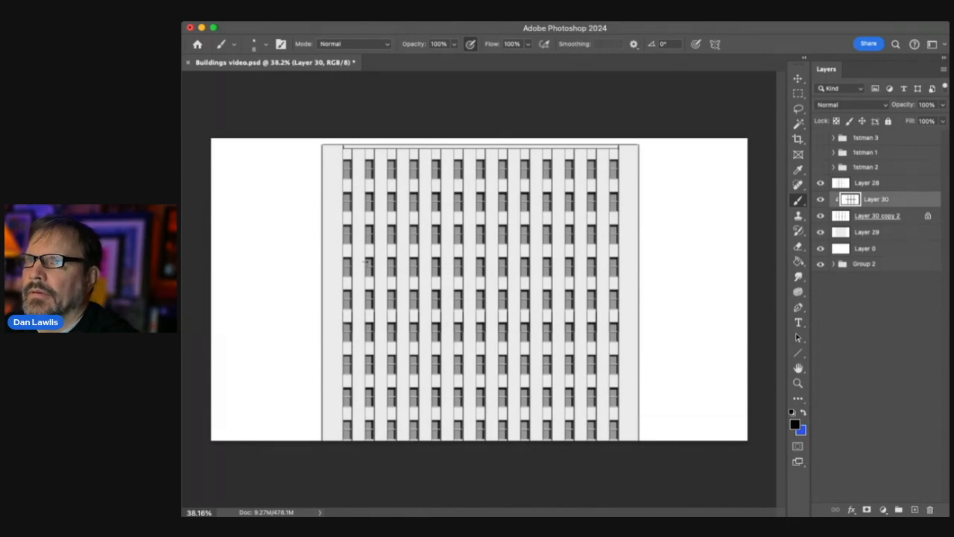
{"action": "left_click", "coordinate": [798, 382]}
{"action": "left_click_drag", "start_coordinate": [440, 165], "coordinate": [475, 152]}
{"action": "left_click", "coordinate": [798, 201]}
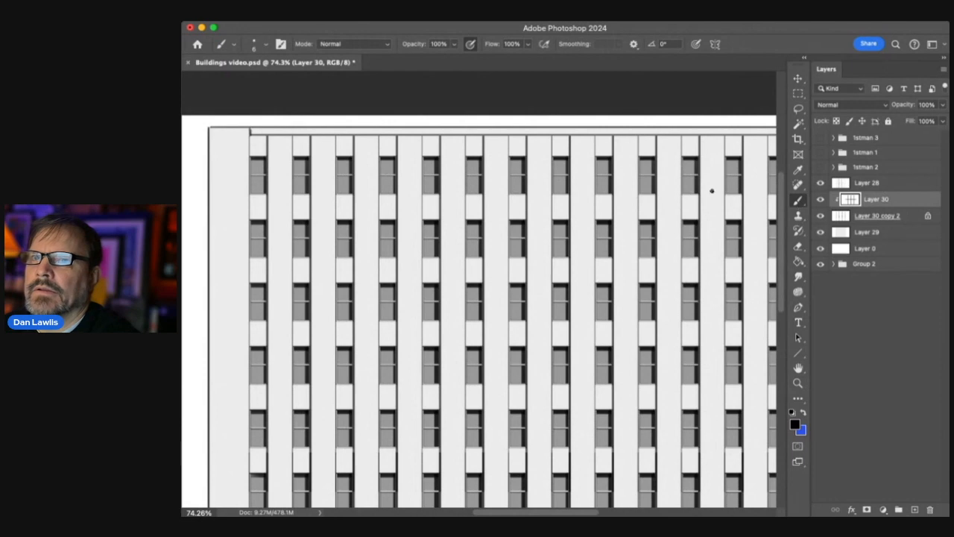
{"action": "scroll", "coordinate": [641, 206], "scroll_direction": "right", "scroll_amount": 5}
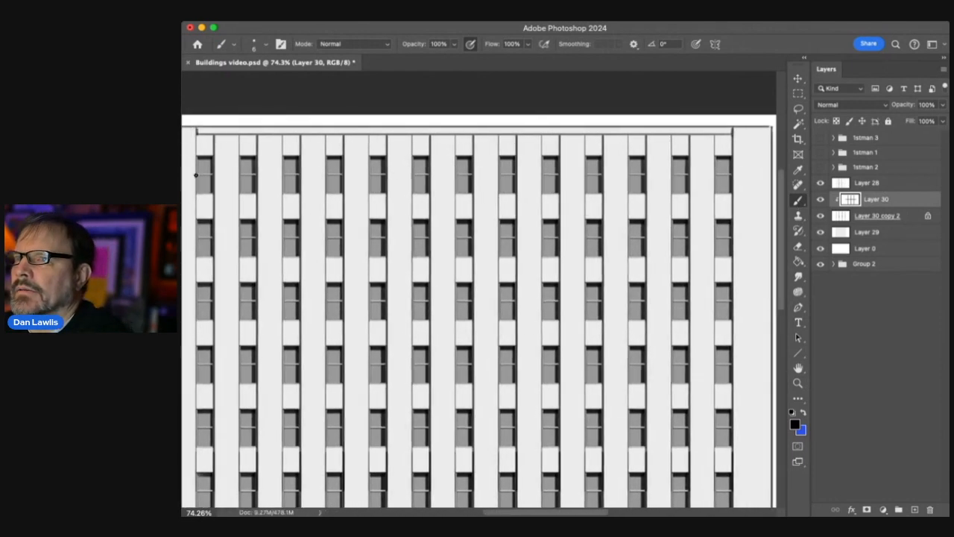
{"action": "left_click_drag", "start_coordinate": [196, 173], "coordinate": [742, 177]}
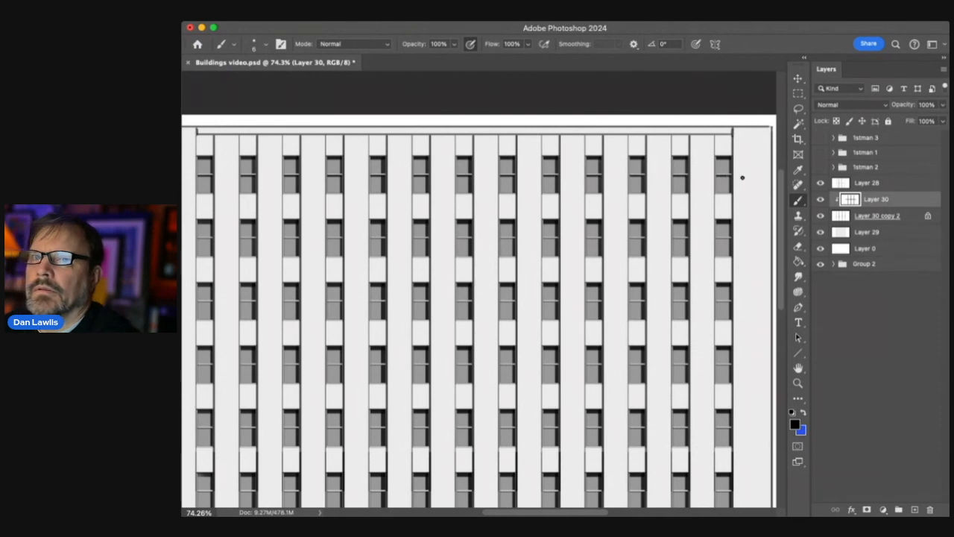
{"action": "left_click_drag", "start_coordinate": [731, 238], "coordinate": [205, 255]}
{"action": "left_click_drag", "start_coordinate": [196, 303], "coordinate": [734, 304]}
{"action": "scroll", "coordinate": [588, 382], "scroll_direction": "down", "scroll_amount": 5}
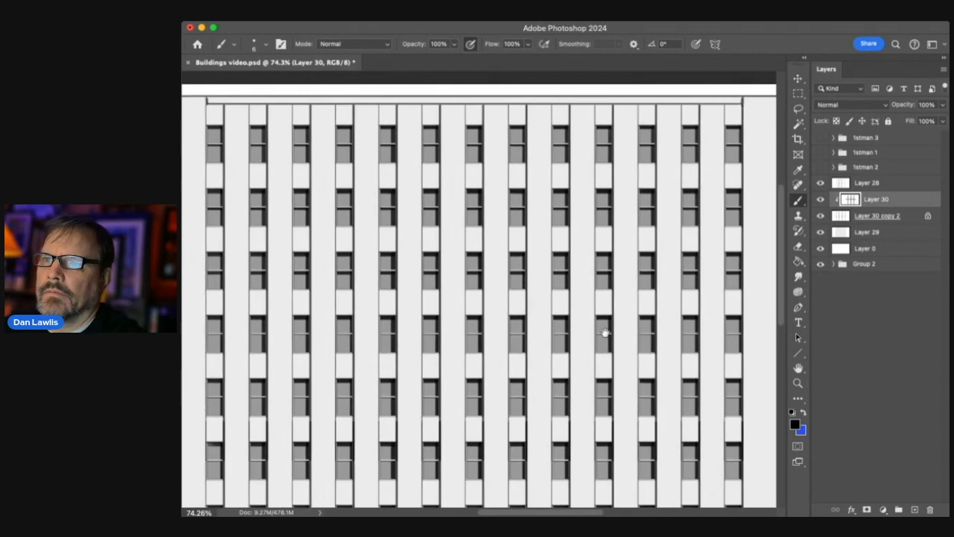
{"action": "mouse_move", "coordinate": [740, 219]}
{"action": "left_mouse_down"}
{"action": "mouse_move", "coordinate": [298, 218]}
{"action": "mouse_move", "coordinate": [201, 231]}
{"action": "left_mouse_up"}
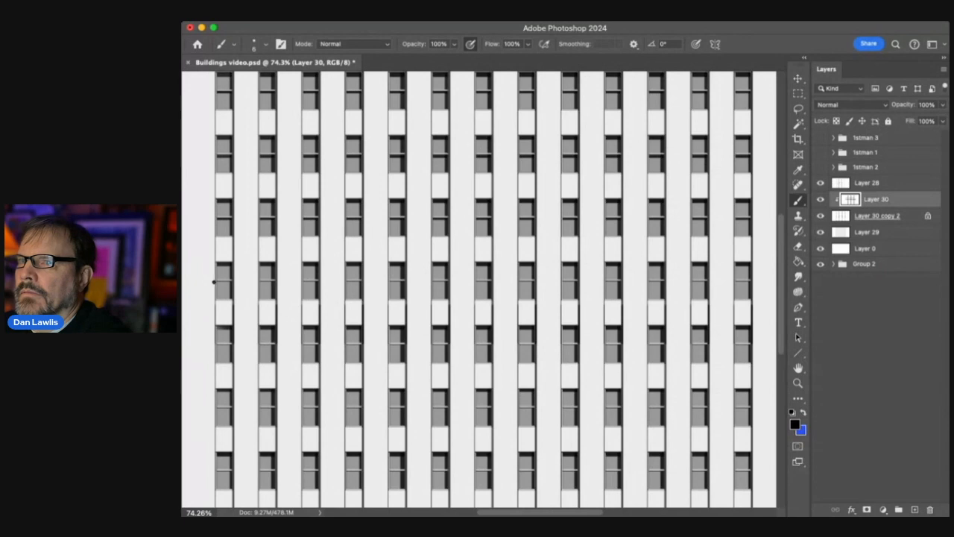
{"action": "left_click_drag", "start_coordinate": [213, 282], "coordinate": [690, 282]}
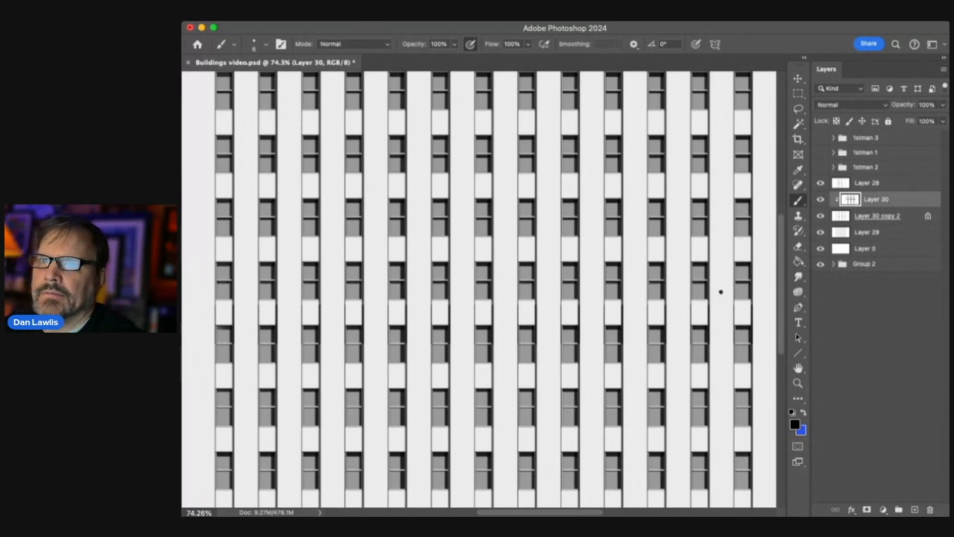
Paint thin black shadows under the middle crossbars of the lower four window rows
{"action": "scroll", "coordinate": [657, 298], "scroll_direction": "down", "scroll_amount": 3}
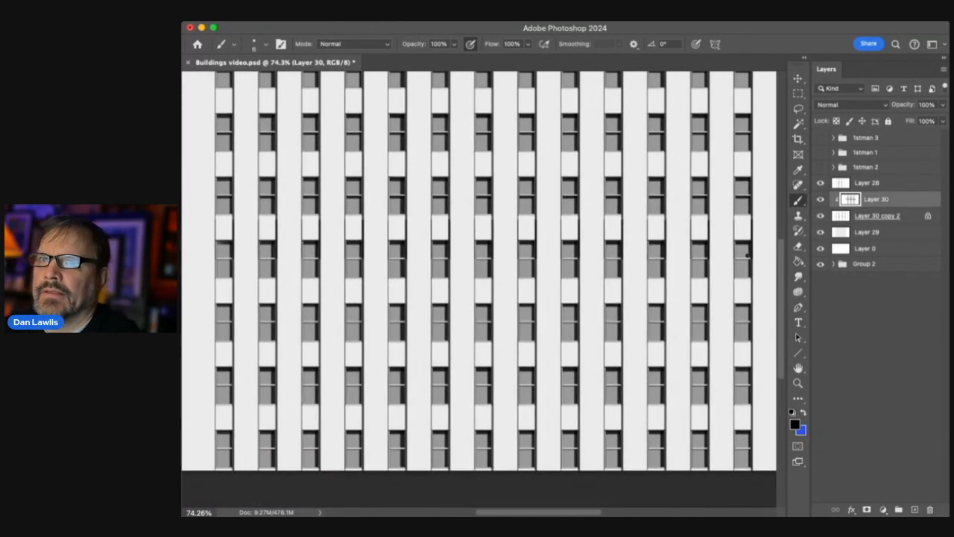
{"action": "left_click_drag", "start_coordinate": [749, 261], "coordinate": [246, 260]}
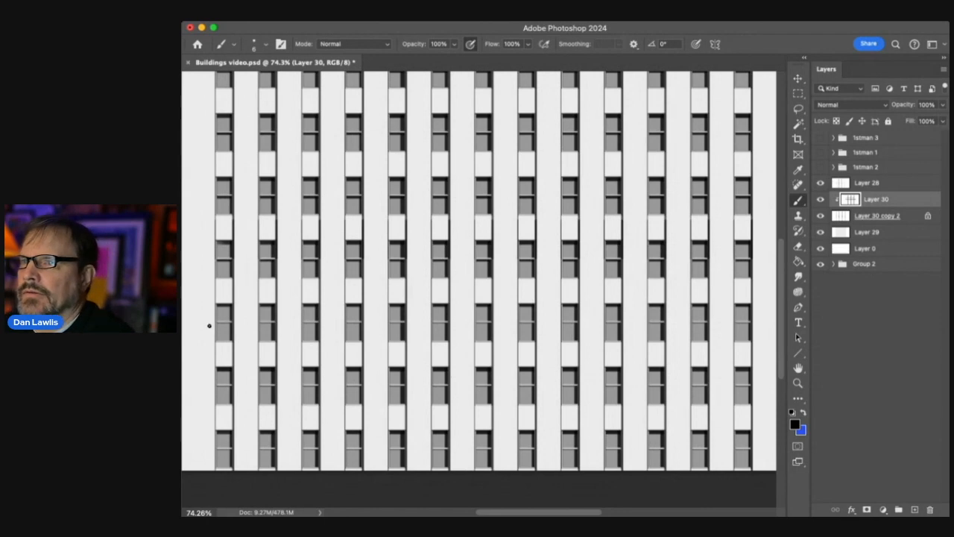
{"action": "left_click_drag", "start_coordinate": [214, 325], "coordinate": [750, 325]}
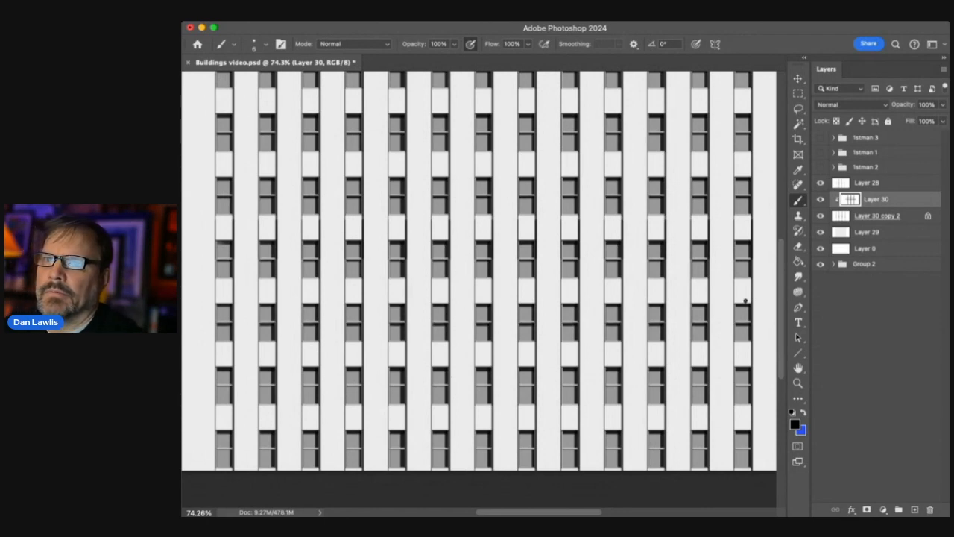
{"action": "mouse_move", "coordinate": [625, 370]}
{"action": "left_mouse_down"}
{"action": "mouse_move", "coordinate": [608, 236]}
{"action": "mouse_move", "coordinate": [626, 245]}
{"action": "left_mouse_up"}
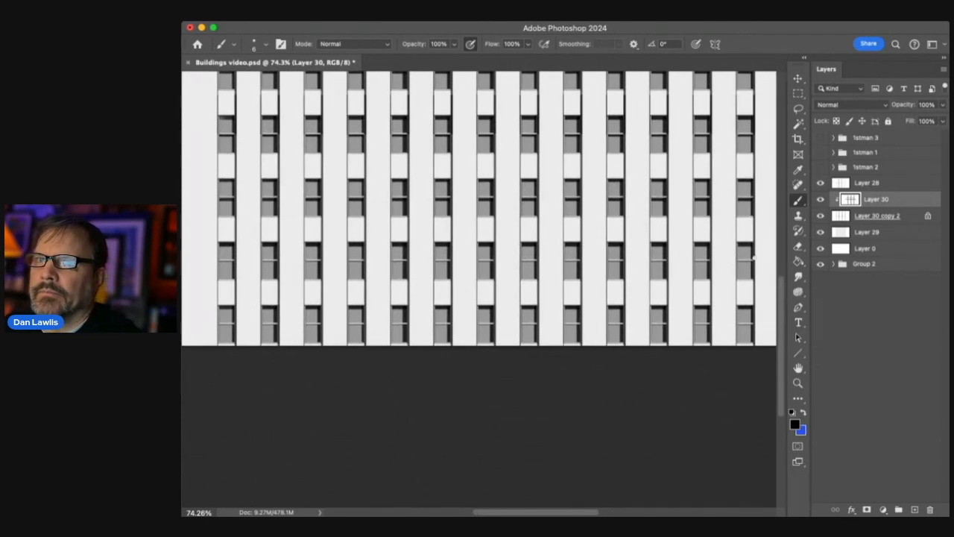
{"action": "left_click_drag", "start_coordinate": [749, 260], "coordinate": [229, 267]}
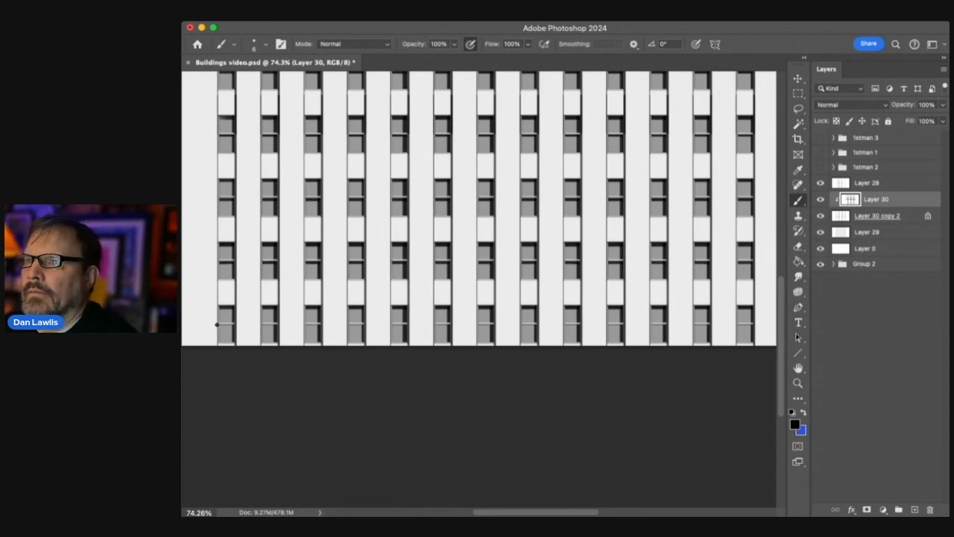
{"action": "left_click_drag", "start_coordinate": [223, 325], "coordinate": [750, 324]}
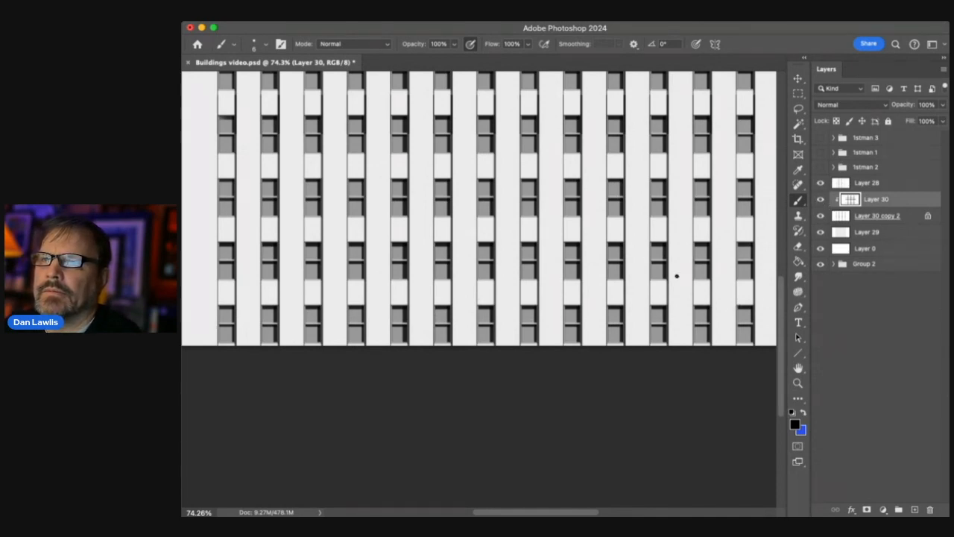
Lock Layer 30's transparent pixels and repaint its black window shadows in grey with a soft 300 px brush
{"action": "left_click", "coordinate": [798, 383]}
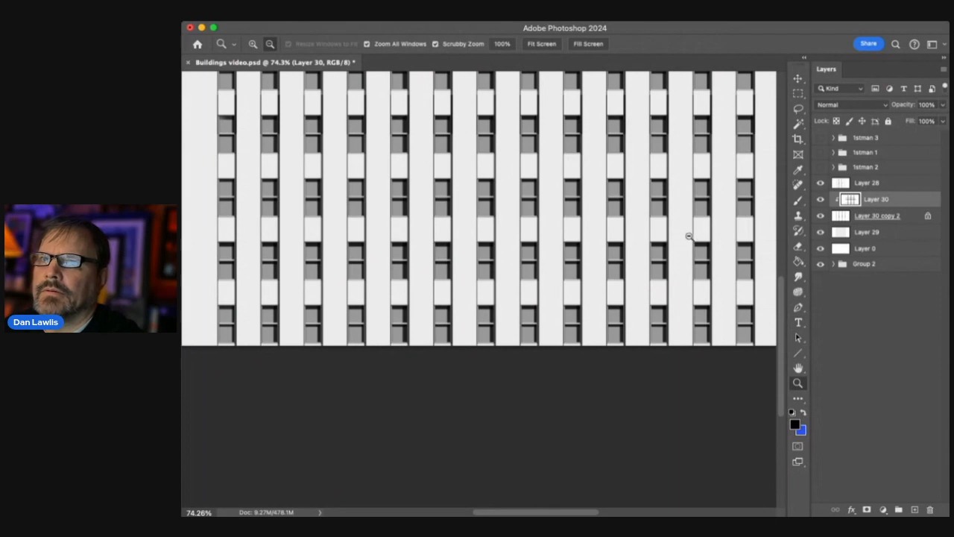
{"action": "left_click", "coordinate": [655, 256], "text": "alt"}
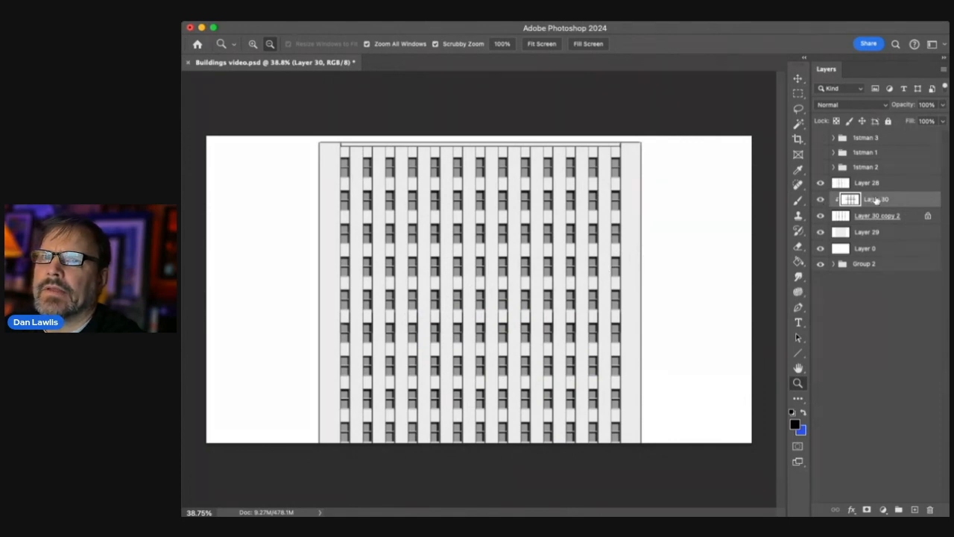
{"action": "left_click", "coordinate": [837, 121]}
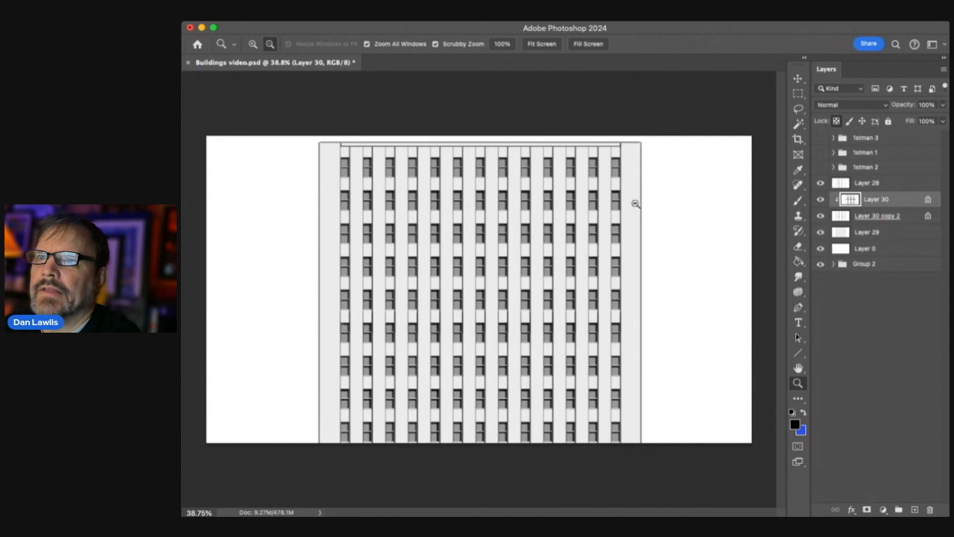
{"action": "left_click", "coordinate": [183, 409]}
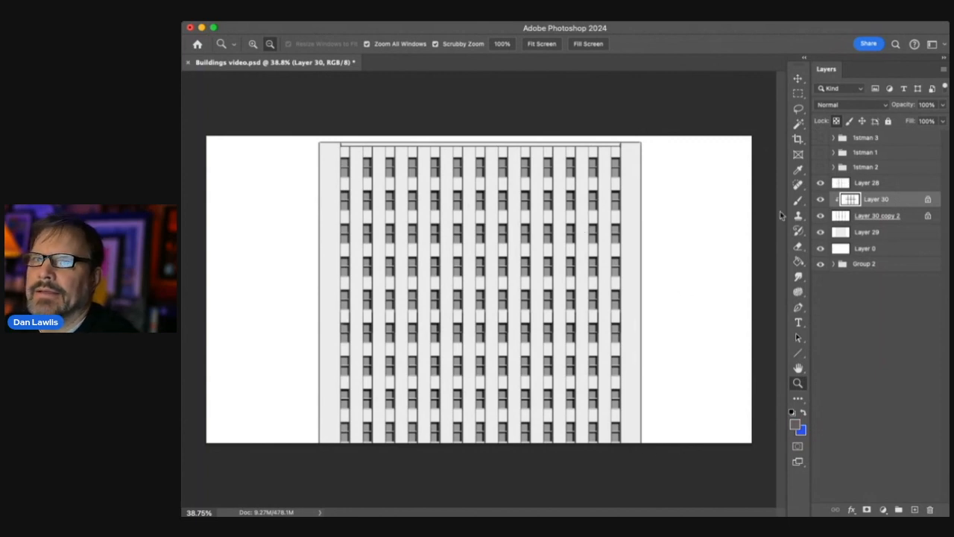
{"action": "left_click", "coordinate": [798, 199]}
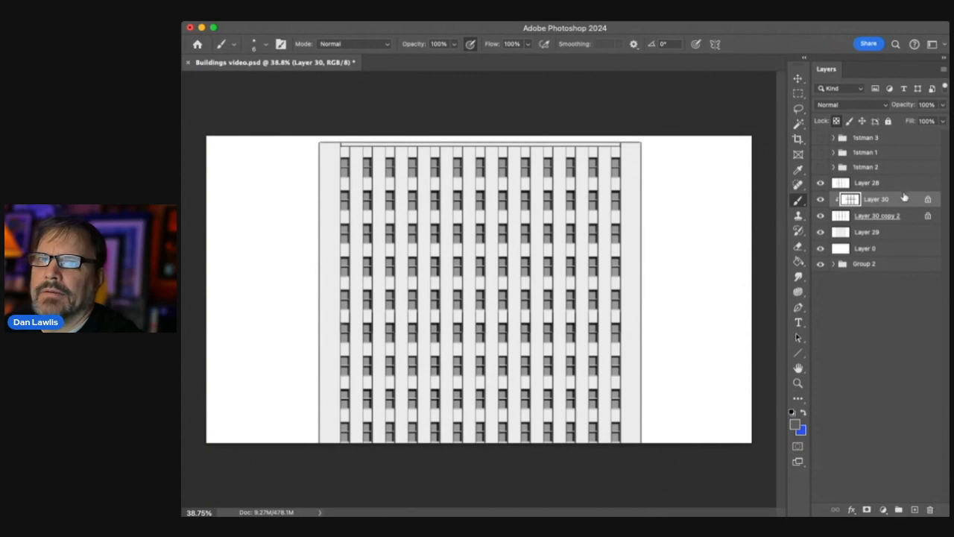
{"action": "left_click", "coordinate": [837, 122]}
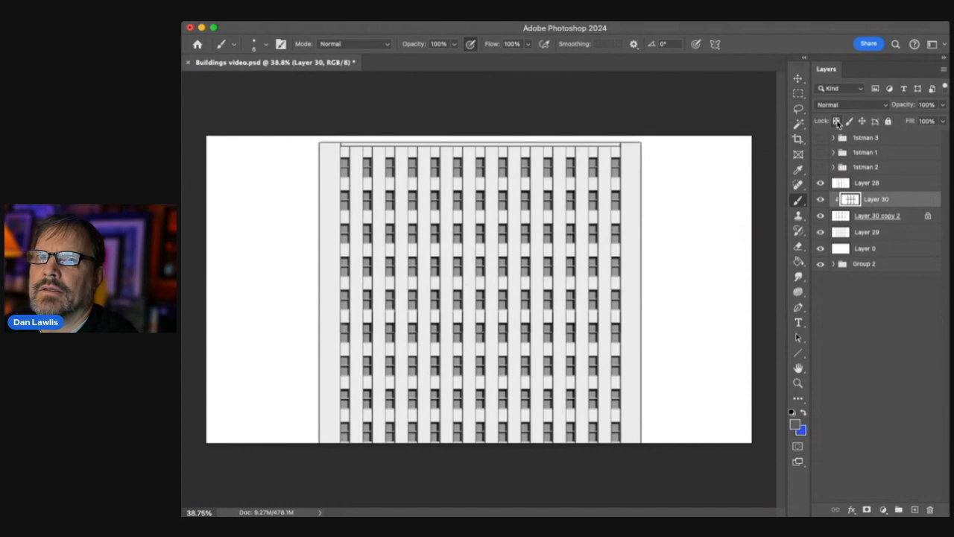
{"action": "left_click", "coordinate": [837, 122]}
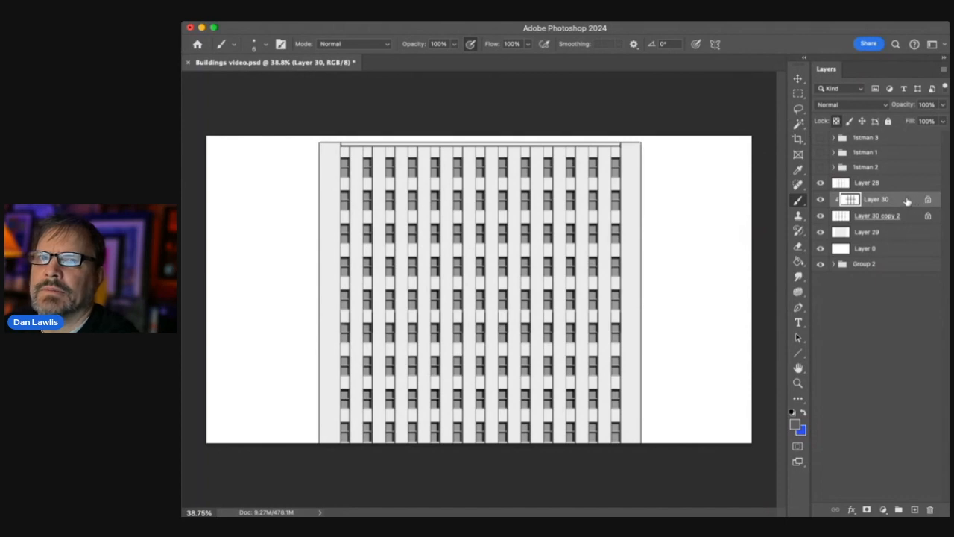
{"action": "left_click", "coordinate": [634, 489]}
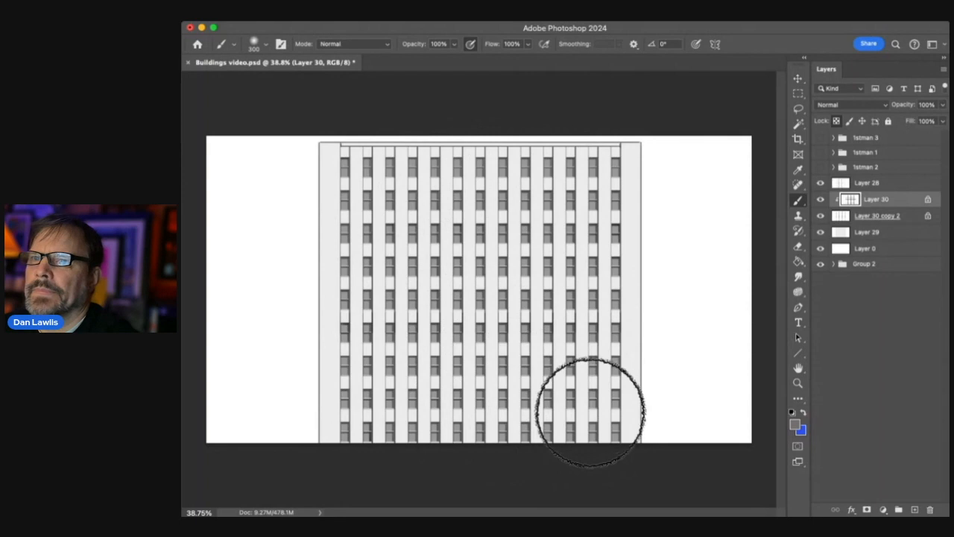
Brush light blue softly over the upper windows on Layer 30 copy 2 with the 300 px brush
{"action": "left_click", "coordinate": [898, 215]}
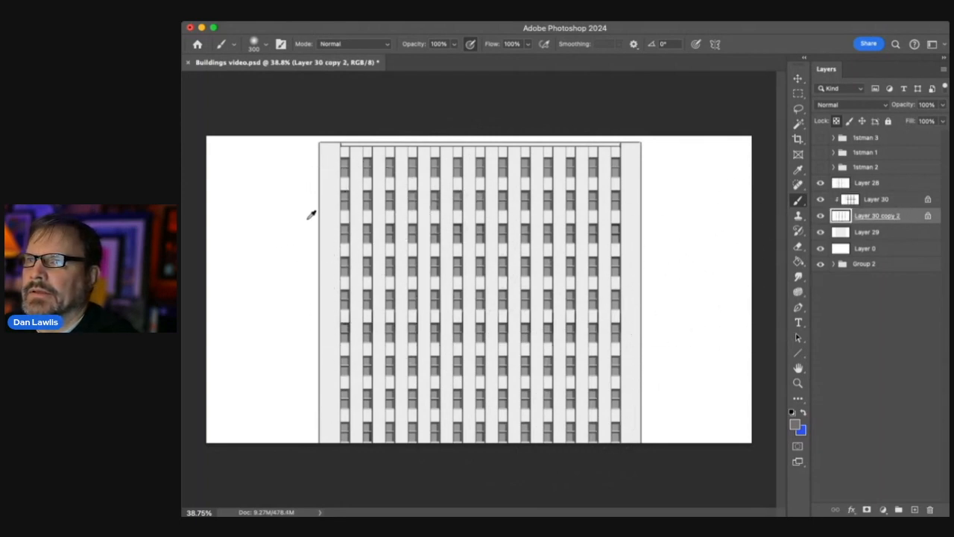
{"action": "left_click", "coordinate": [335, 205], "text": "alt"}
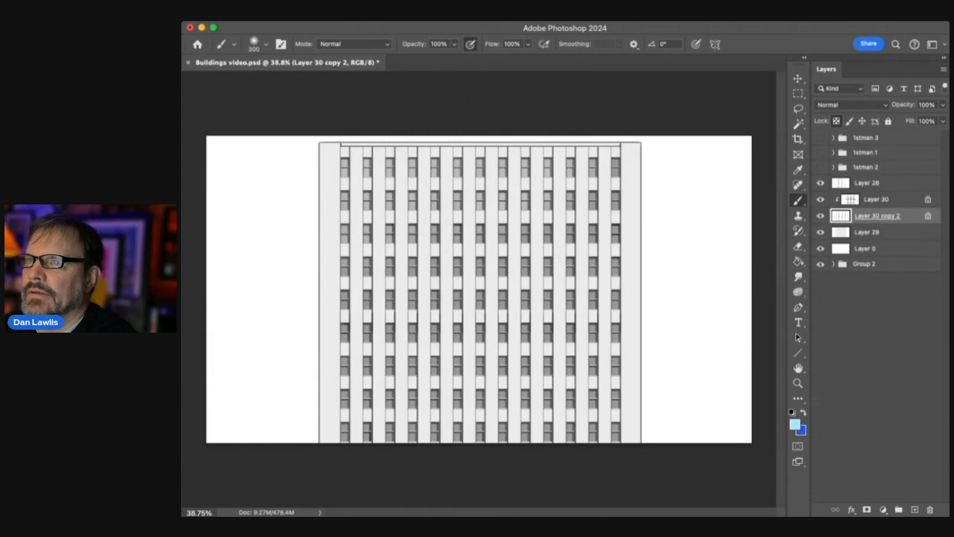
{"action": "mouse_move", "coordinate": [356, 175]}
{"action": "left_mouse_down"}
{"action": "mouse_move", "coordinate": [448, 153]}
{"action": "mouse_move", "coordinate": [562, 149]}
{"action": "mouse_move", "coordinate": [602, 191]}
{"action": "left_mouse_up"}
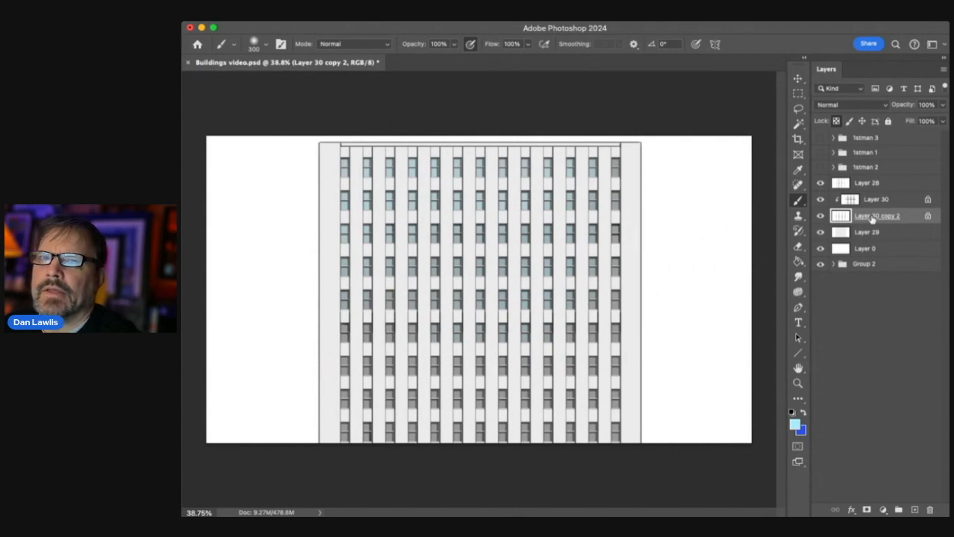
Check Layer 29 by toggling its visibility, and group the building layers from Layer 28 down to Layer 29
{"action": "left_click", "coordinate": [821, 233]}
{"action": "left_click", "coordinate": [820, 232]}
{"action": "left_click", "coordinate": [821, 233]}
{"action": "left_click", "coordinate": [821, 233]}
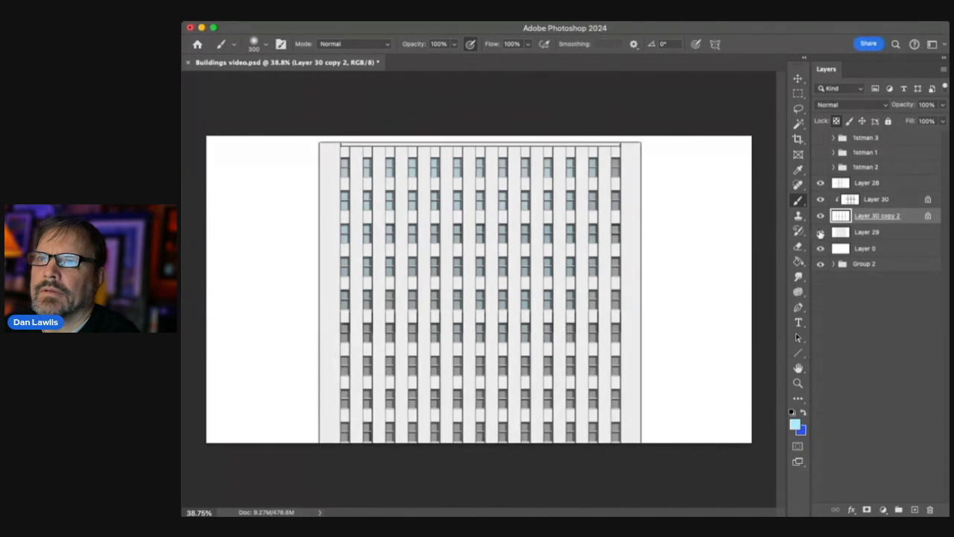
{"action": "left_click", "coordinate": [888, 233]}
{"action": "left_click", "coordinate": [898, 185], "text": "shift"}
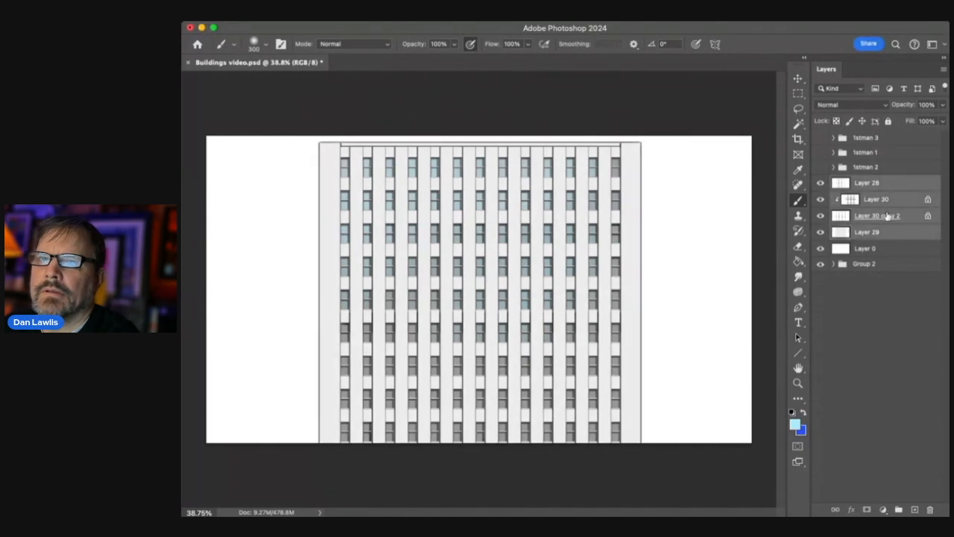
{"action": "left_click", "coordinate": [899, 510]}
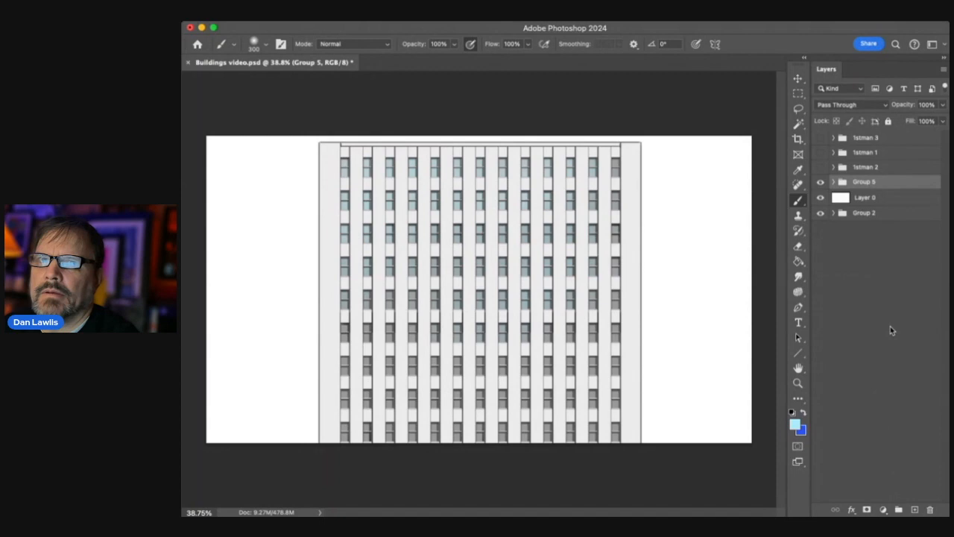
Add a new layer above Layer 0, hide Group 5, and make the new layer active
{"action": "left_click", "coordinate": [897, 199]}
{"action": "left_click", "coordinate": [913, 510]}
{"action": "left_click", "coordinate": [820, 183]}
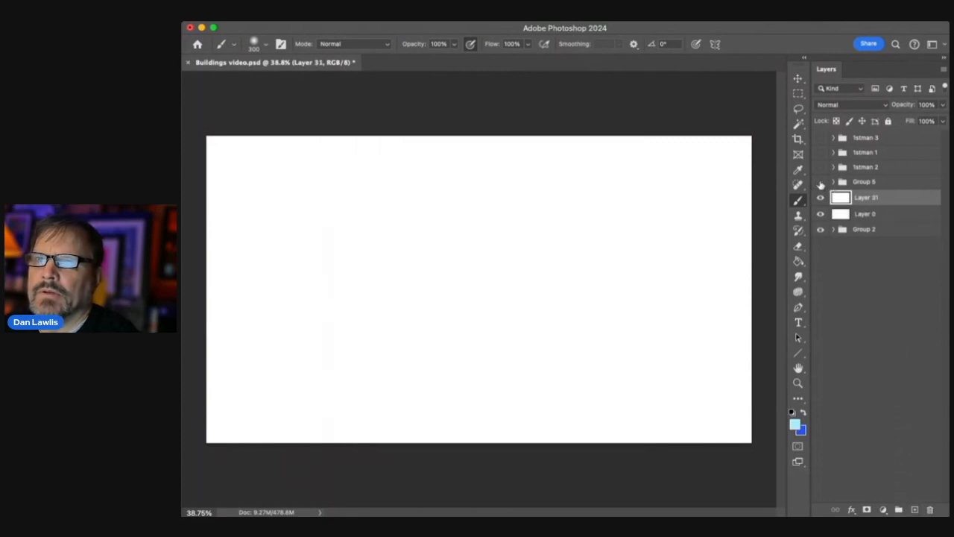
{"action": "left_click", "coordinate": [887, 183]}
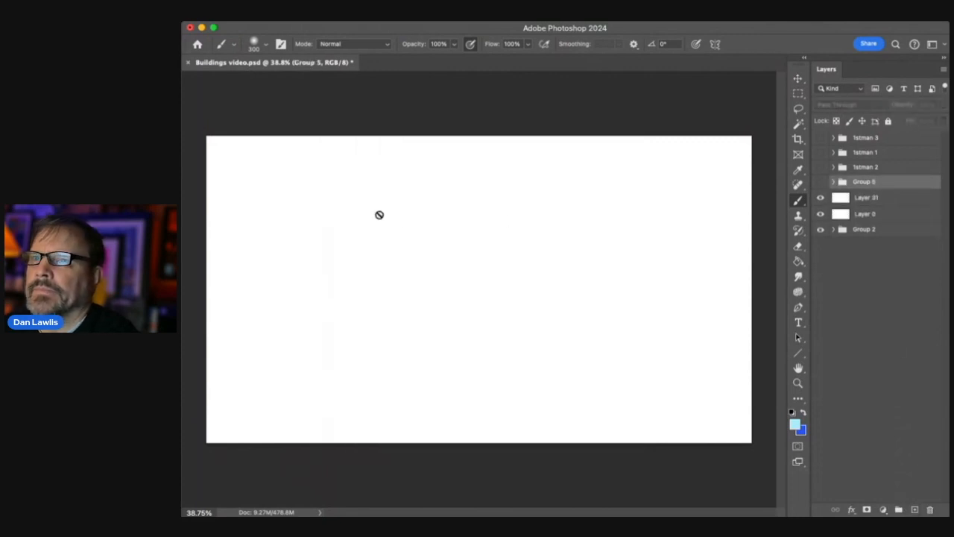
{"action": "left_click", "coordinate": [893, 197]}
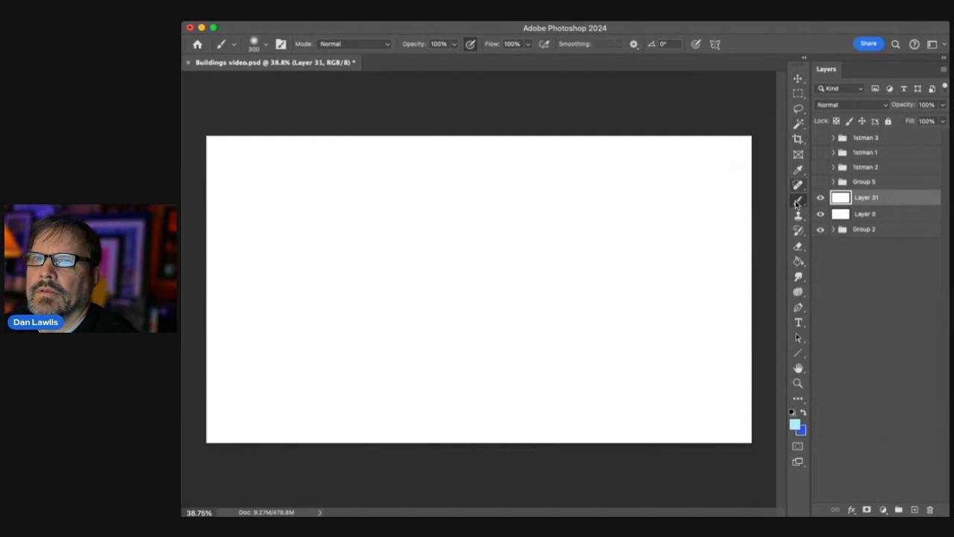
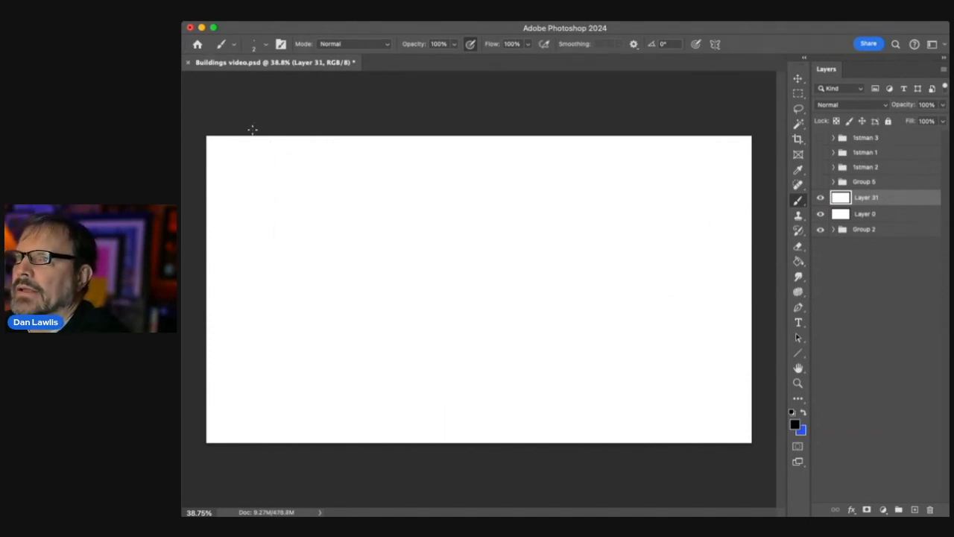
Draw close-set vertical black lines on Layer 31 with a 2 px brush, and one full-width horizontal line on a new layer beneath it
{"action": "mouse_move", "coordinate": [254, 134]}
{"action": "left_mouse_down"}
{"action": "mouse_move", "coordinate": [254, 474]}
{"action": "mouse_move", "coordinate": [241, 185]}
{"action": "mouse_move", "coordinate": [259, 125]}
{"action": "mouse_move", "coordinate": [270, 393]}
{"action": "mouse_move", "coordinate": [260, 124]}
{"action": "mouse_move", "coordinate": [248, 407]}
{"action": "mouse_move", "coordinate": [245, 126]}
{"action": "left_mouse_up"}
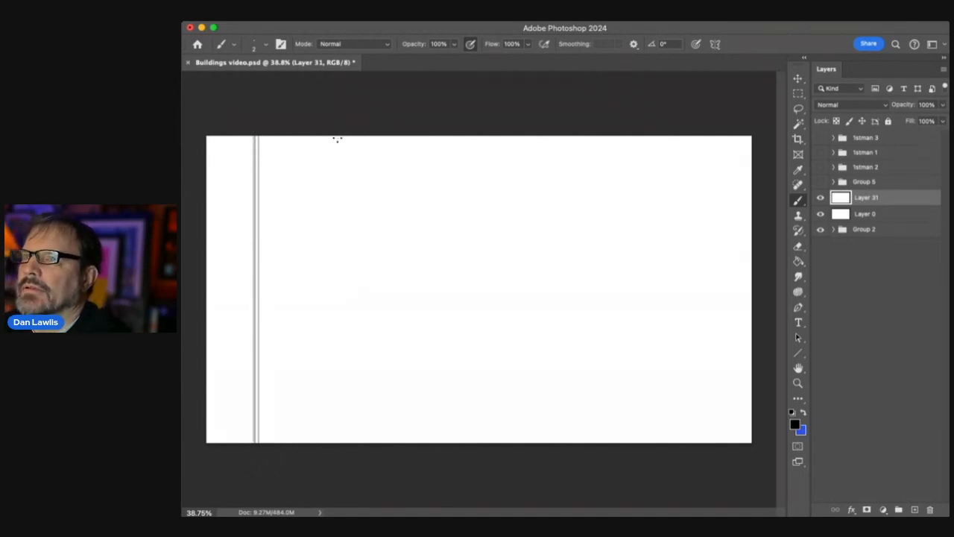
{"action": "left_click", "coordinate": [900, 215]}
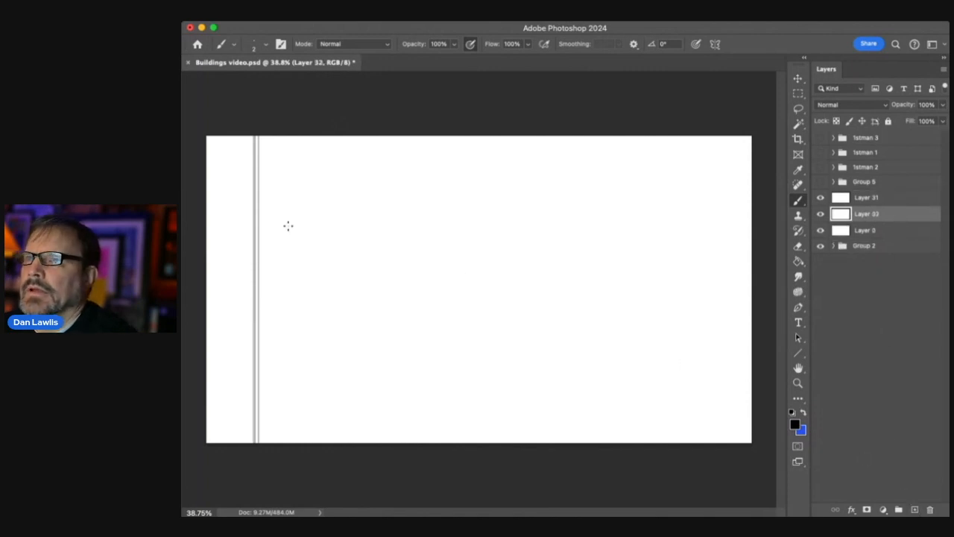
{"action": "left_click_drag", "start_coordinate": [200, 195], "coordinate": [757, 193]}
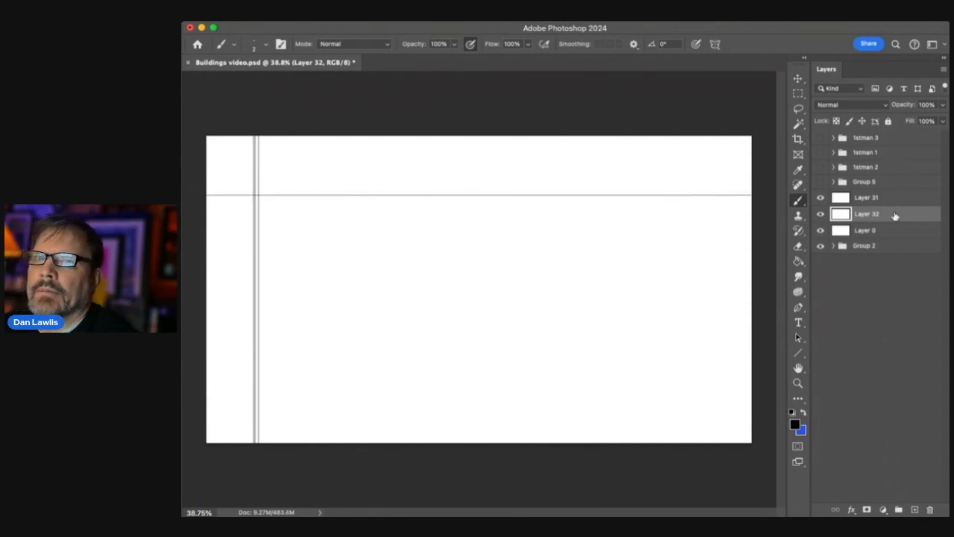
Add a new layer above Layer 32 and paint the gaps between the close-set vertical lines light blue with a 7 px brush
{"action": "left_click", "coordinate": [915, 509]}
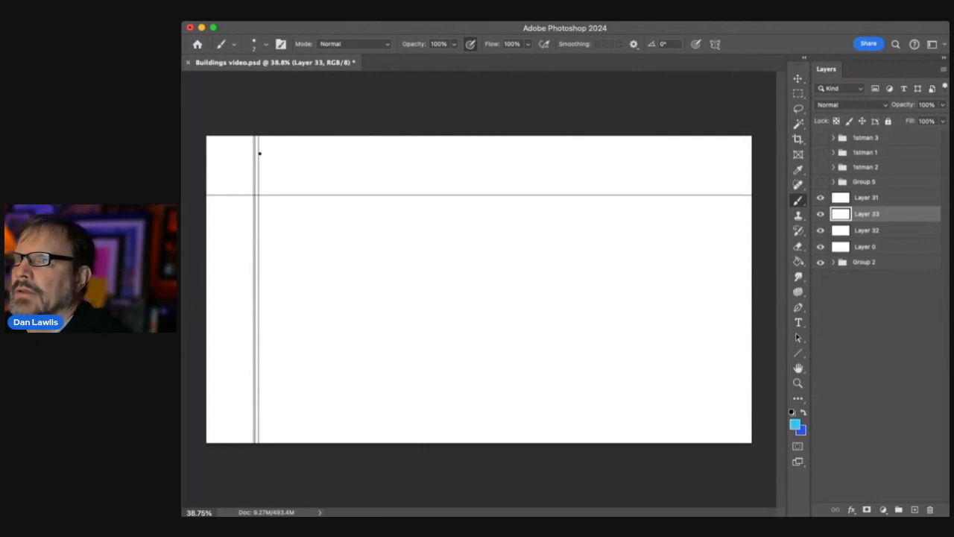
{"action": "left_click_drag", "start_coordinate": [257, 137], "coordinate": [250, 467]}
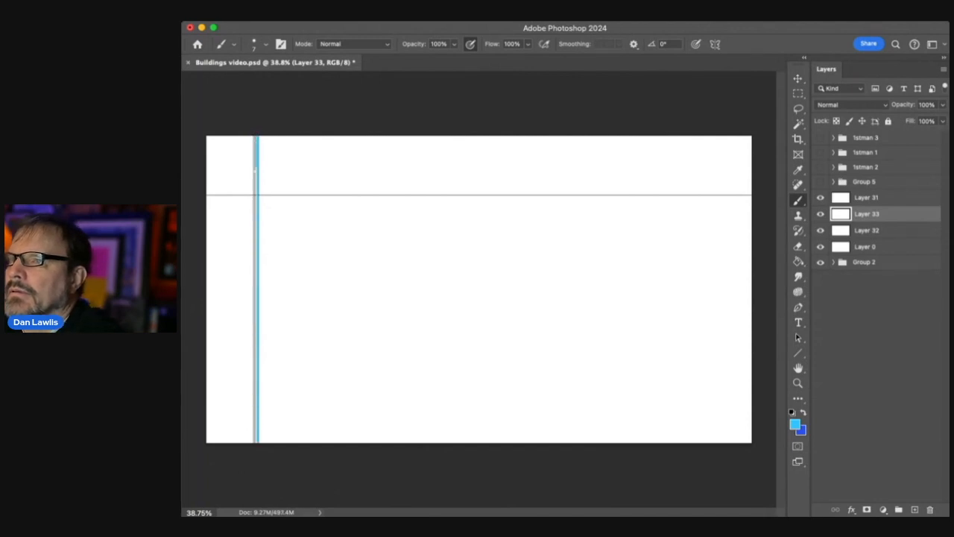
{"action": "left_click_drag", "start_coordinate": [255, 170], "coordinate": [269, 470]}
{"action": "left_click_drag", "start_coordinate": [255, 135], "coordinate": [259, 442]}
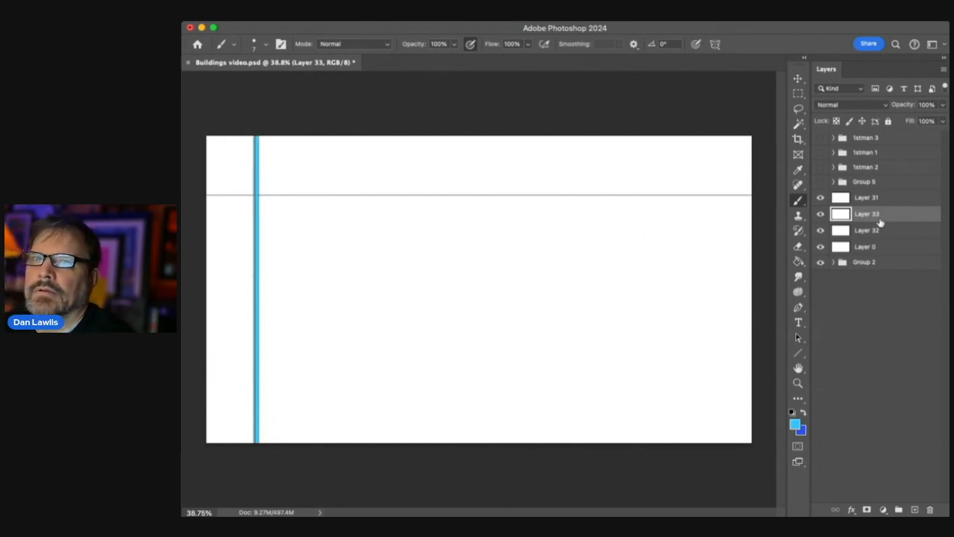
Recolour Layer 33's blue strip white with a 45 px brush and transparent pixels locked, and merge that layer with Layer 31
{"action": "left_click", "coordinate": [837, 121]}
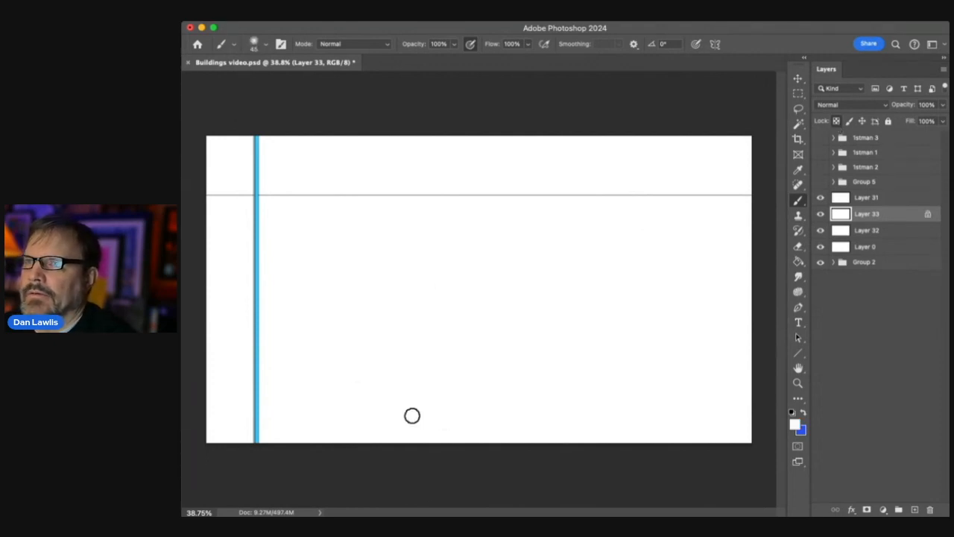
{"action": "mouse_move", "coordinate": [258, 440]}
{"action": "left_mouse_down"}
{"action": "mouse_move", "coordinate": [260, 118]}
{"action": "mouse_move", "coordinate": [257, 438]}
{"action": "mouse_move", "coordinate": [251, 132]}
{"action": "mouse_move", "coordinate": [264, 428]}
{"action": "mouse_move", "coordinate": [250, 123]}
{"action": "mouse_move", "coordinate": [247, 357]}
{"action": "left_mouse_up"}
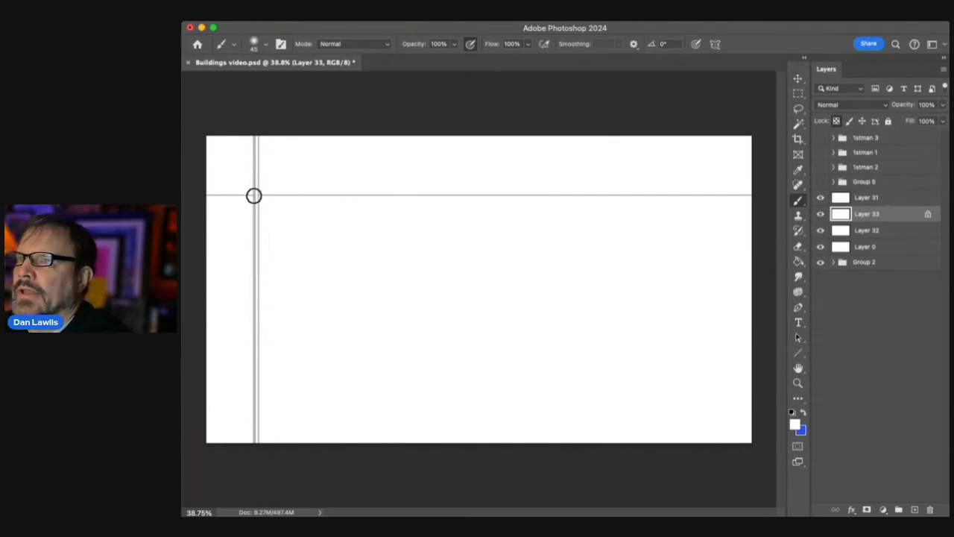
{"action": "left_click", "coordinate": [895, 200]}
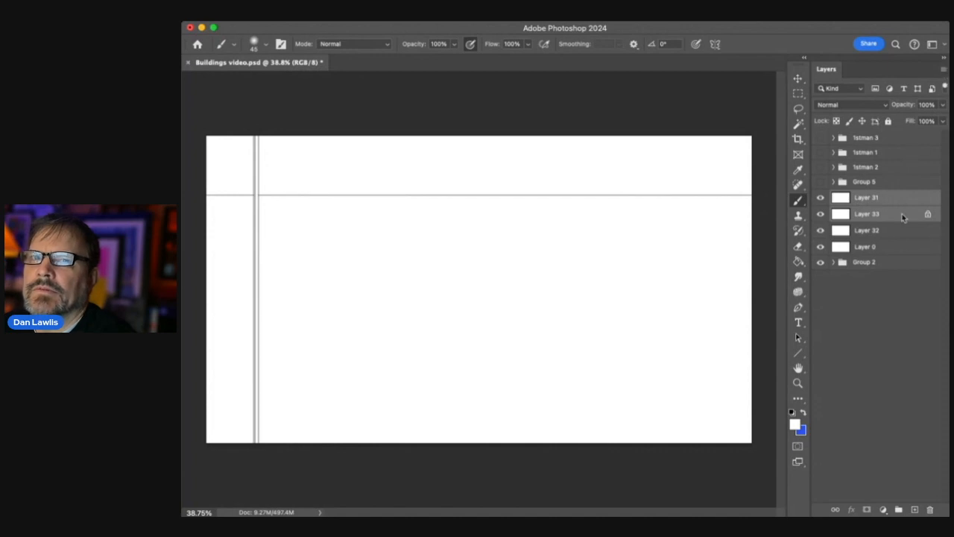
{"action": "left_click", "coordinate": [865, 423]}
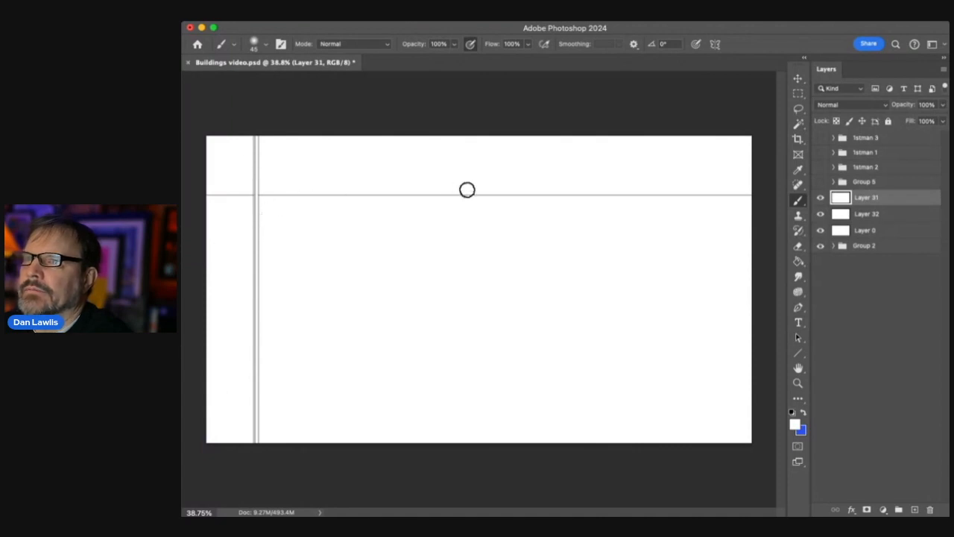
Duplicate the horizontal line on Layer 32 with Free Transform, placing the copy straight below the original on its own layer
{"action": "left_click", "coordinate": [890, 216]}
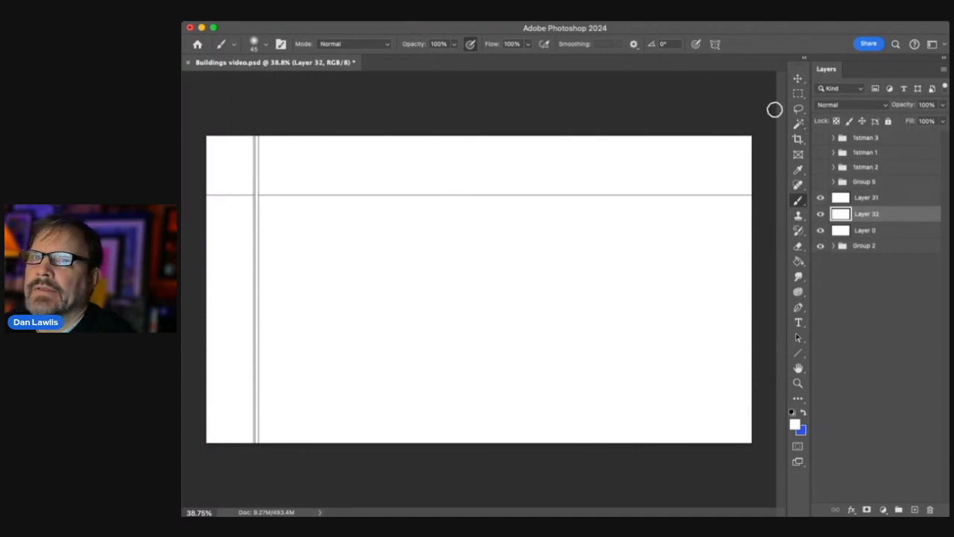
{"action": "left_click", "coordinate": [797, 78]}
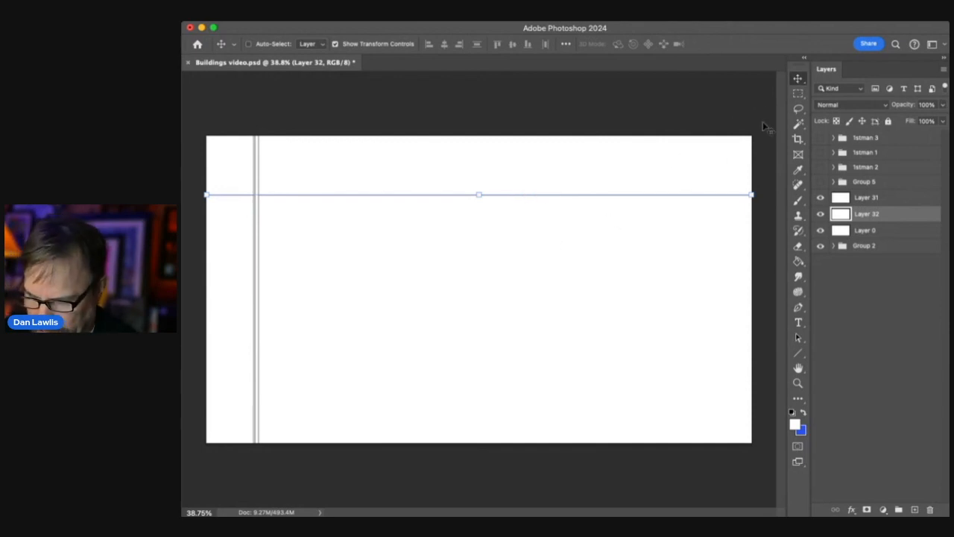
{"action": "key", "text": "super+t"}
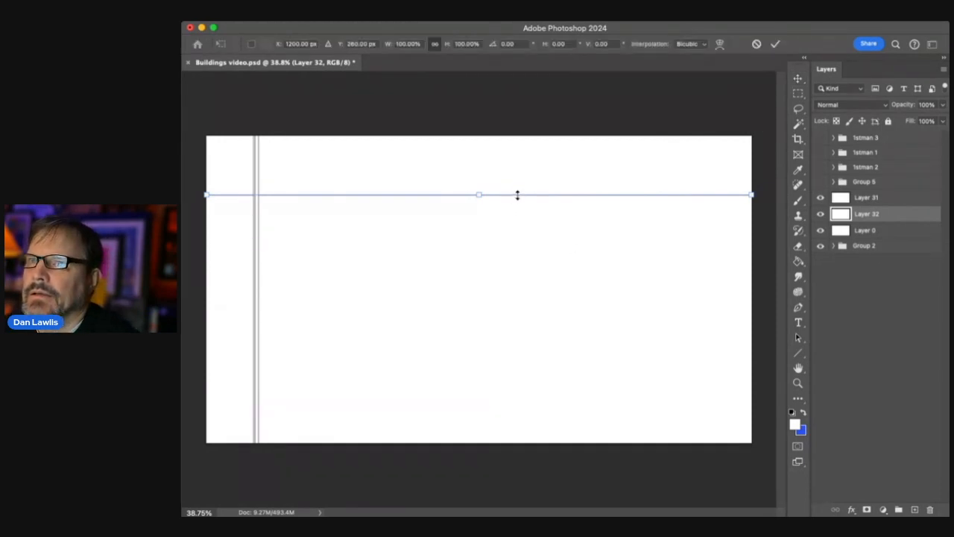
{"action": "left_click_drag", "start_coordinate": [519, 200], "coordinate": [515, 259]}
{"action": "left_click", "coordinate": [776, 44]}
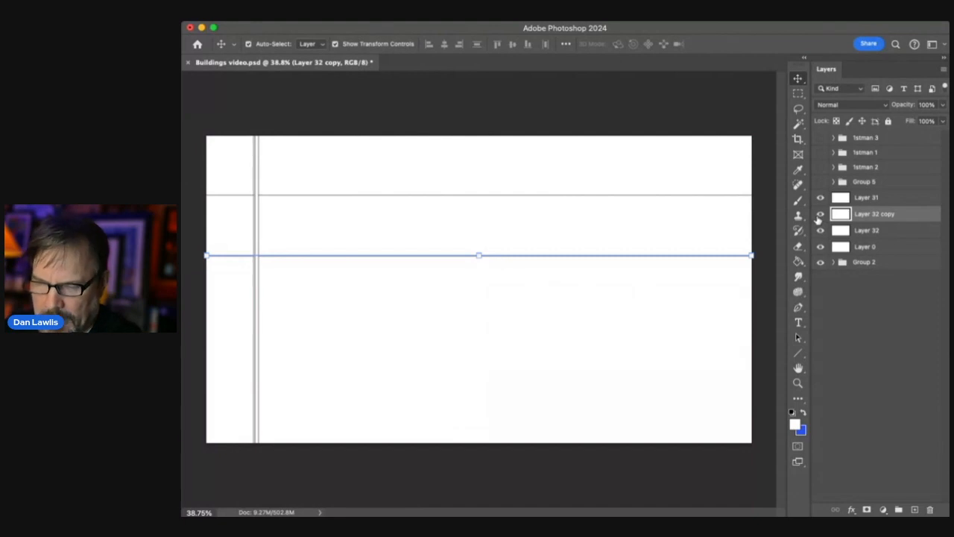
Load the copied horizontal line as a selection and repeat the duplicating transform three times down to the canvas's lower edge
{"action": "left_click", "coordinate": [842, 215], "text": "super"}
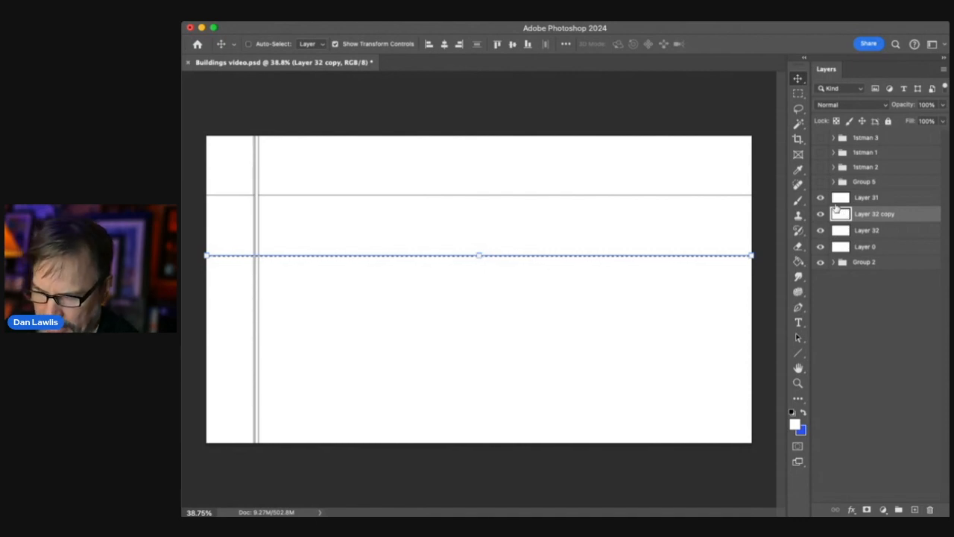
{"action": "key", "text": "super+alt+shift+t"}
{"action": "key", "text": "super+alt+shift+t"}
{"action": "key", "text": "super+alt+shift+t"}
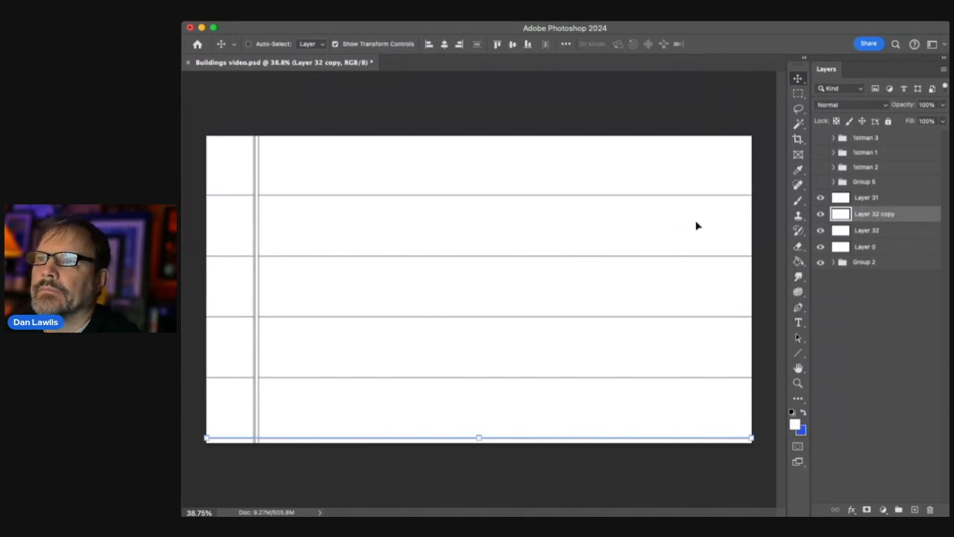
Try to merge Layer 32 copy with Layer 31, and check the layers by toggling their visibility
{"action": "left_click", "coordinate": [900, 200], "text": "shift"}
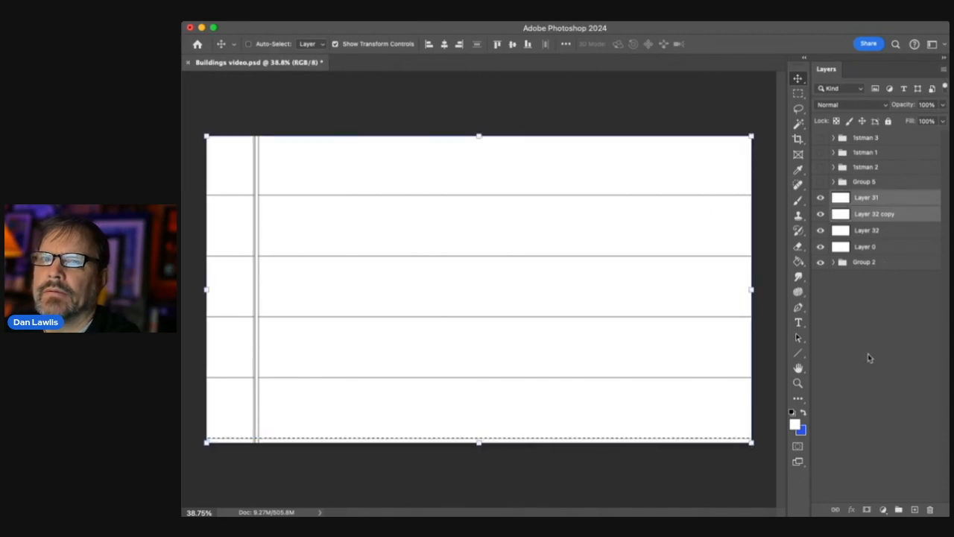
{"action": "key", "text": "super+e"}
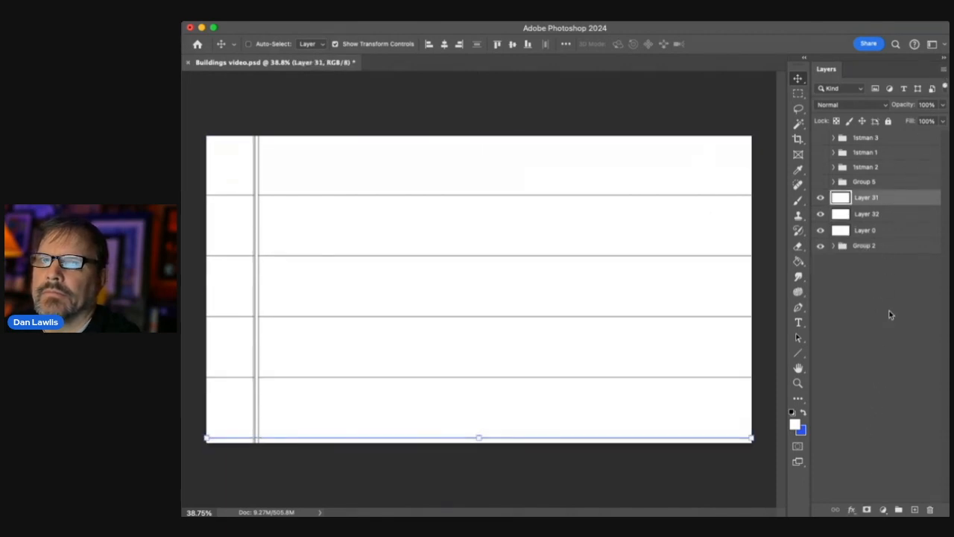
{"action": "left_click", "coordinate": [821, 215]}
{"action": "left_click", "coordinate": [821, 214]}
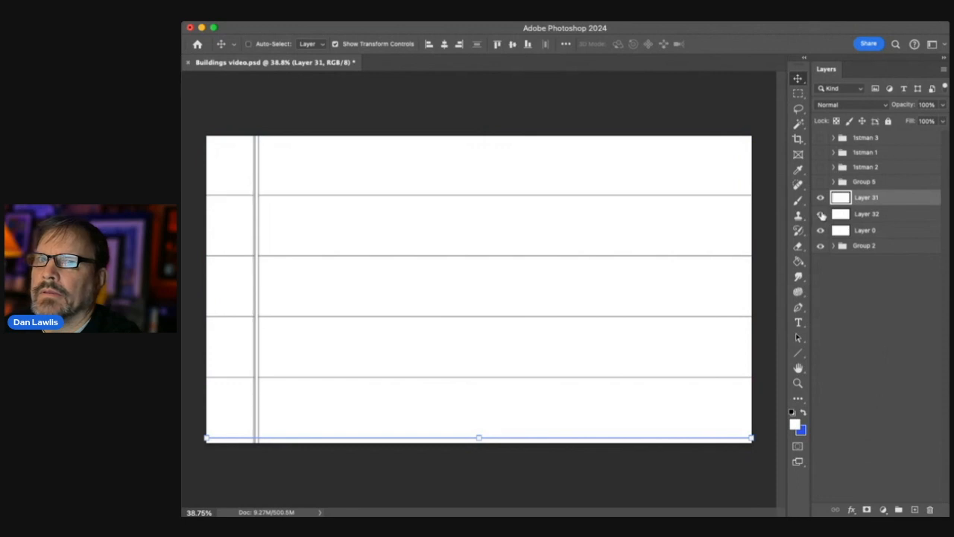
{"action": "left_click", "coordinate": [821, 198]}
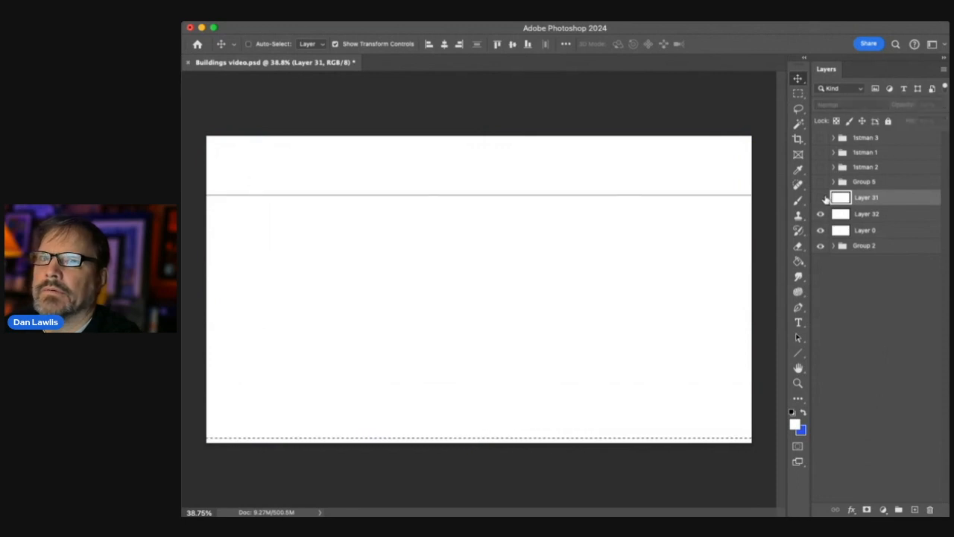
{"action": "left_click", "coordinate": [821, 198]}
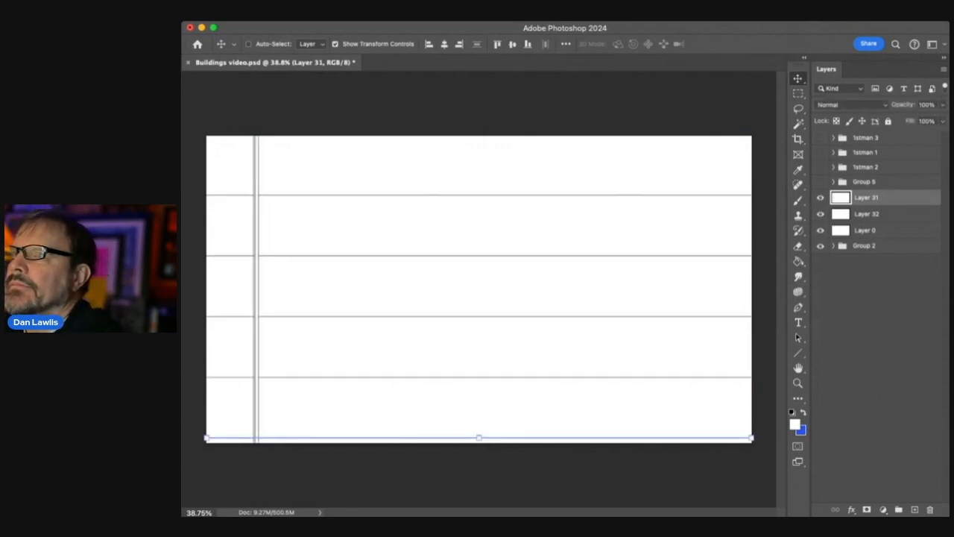
{"action": "left_click", "coordinate": [821, 197]}
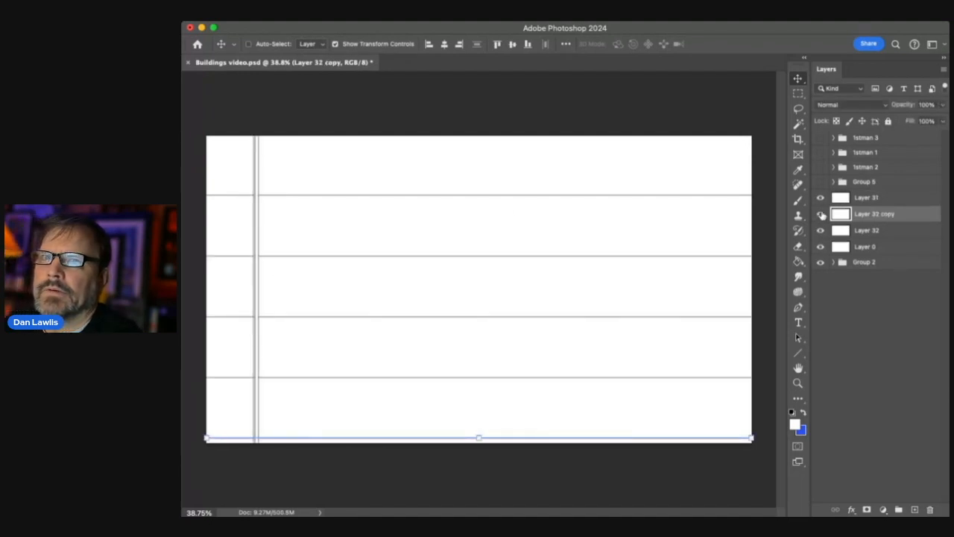
Check Layer 32 copy and Layer 32 by toggling their visibility, and merge the two horizontal-line layers
{"action": "left_click", "coordinate": [821, 214]}
{"action": "left_click", "coordinate": [821, 231]}
{"action": "left_click", "coordinate": [821, 231]}
{"action": "left_click", "coordinate": [821, 215]}
{"action": "left_click", "coordinate": [897, 229], "text": "shift"}
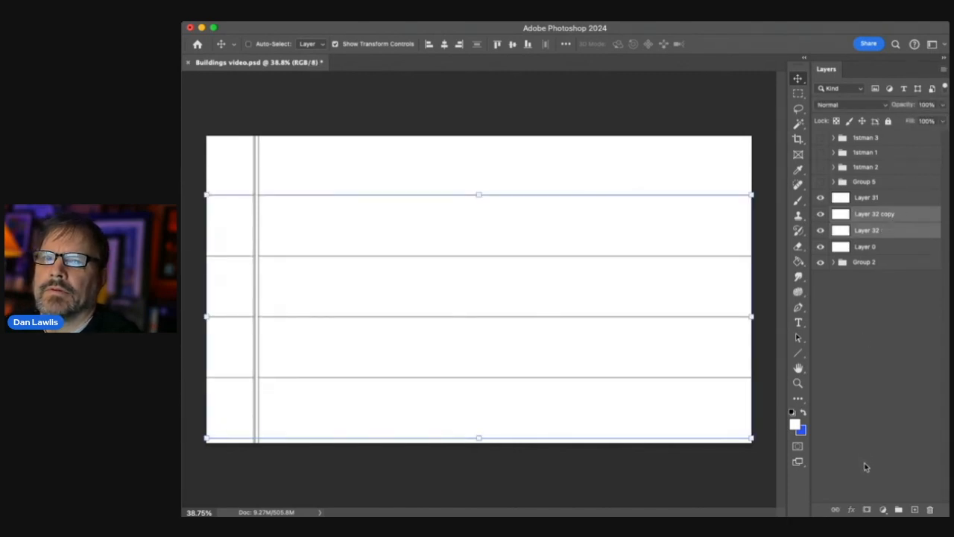
{"action": "key", "text": "super+e"}
Duplicate Layer 31's white-filled vertical line strip with Free Transform, placing the copy beside it at X 298 px
{"action": "left_click", "coordinate": [257, 174], "text": "super"}
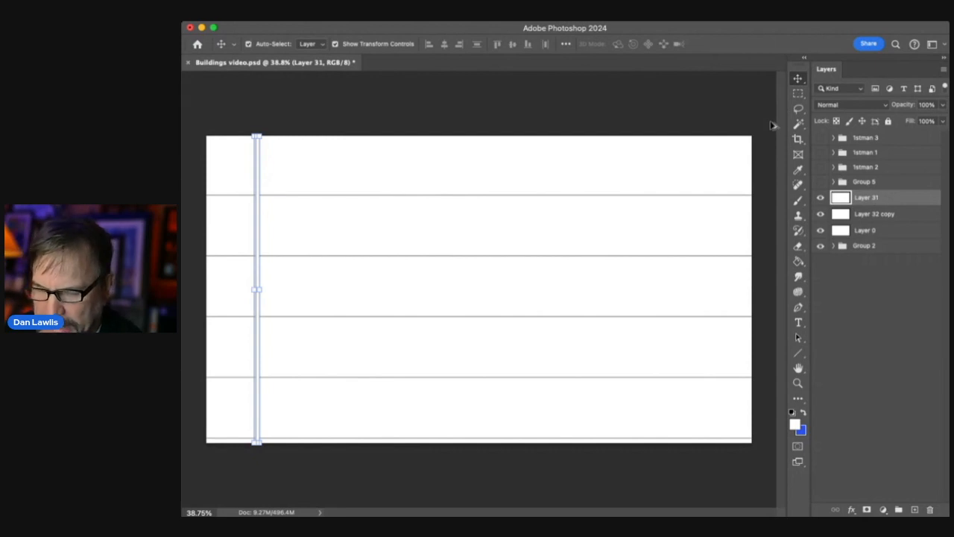
{"action": "key", "text": "super+t"}
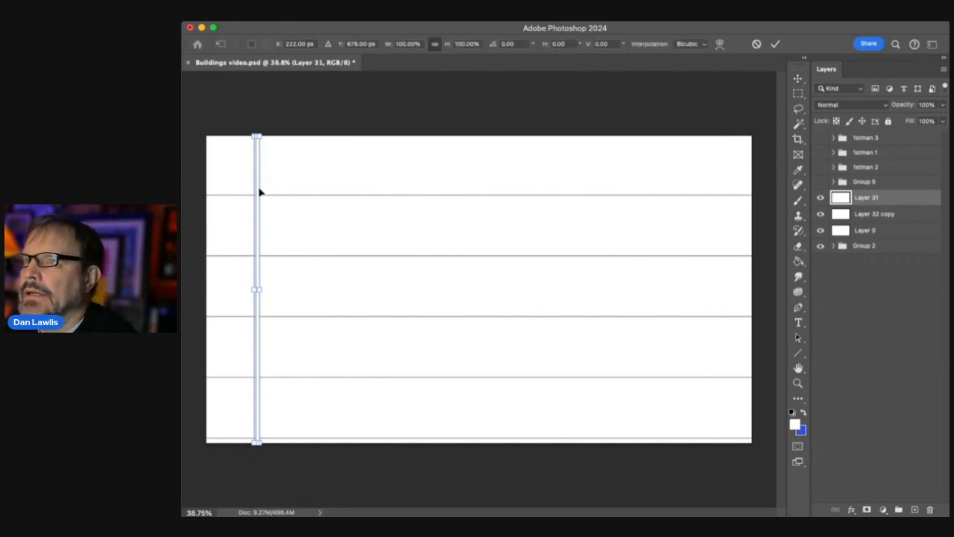
{"action": "left_click_drag", "start_coordinate": [256, 193], "coordinate": [274, 194]}
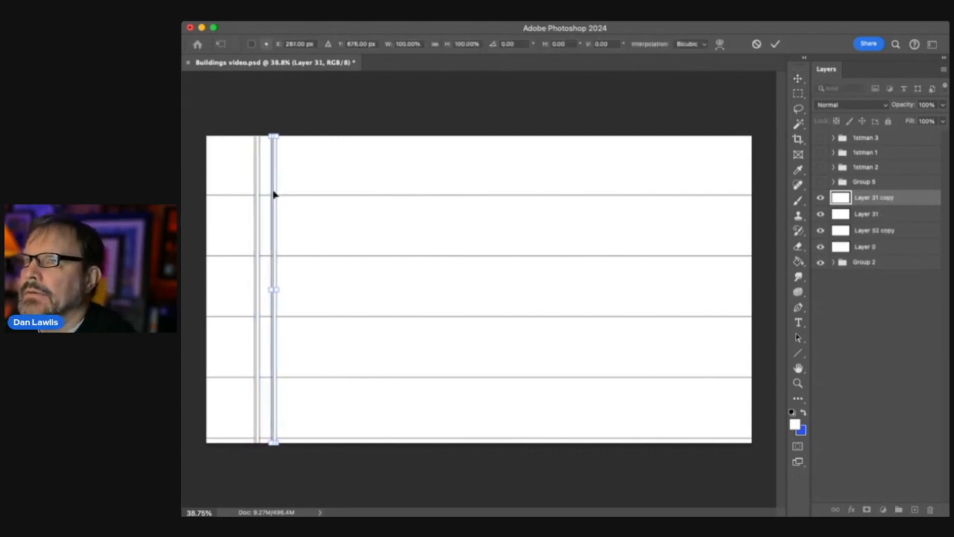
{"action": "left_click_drag", "start_coordinate": [274, 194], "coordinate": [277, 191]}
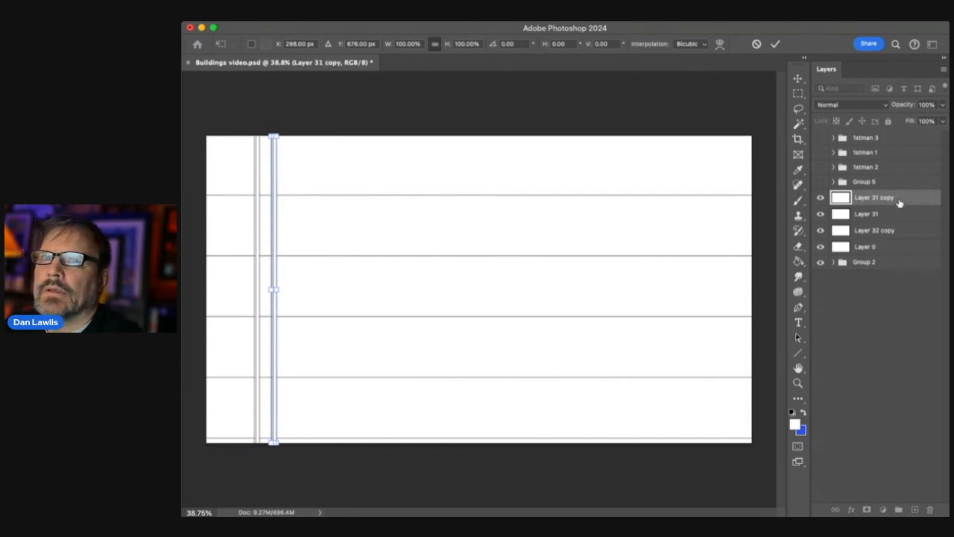
{"action": "left_click", "coordinate": [775, 44]}
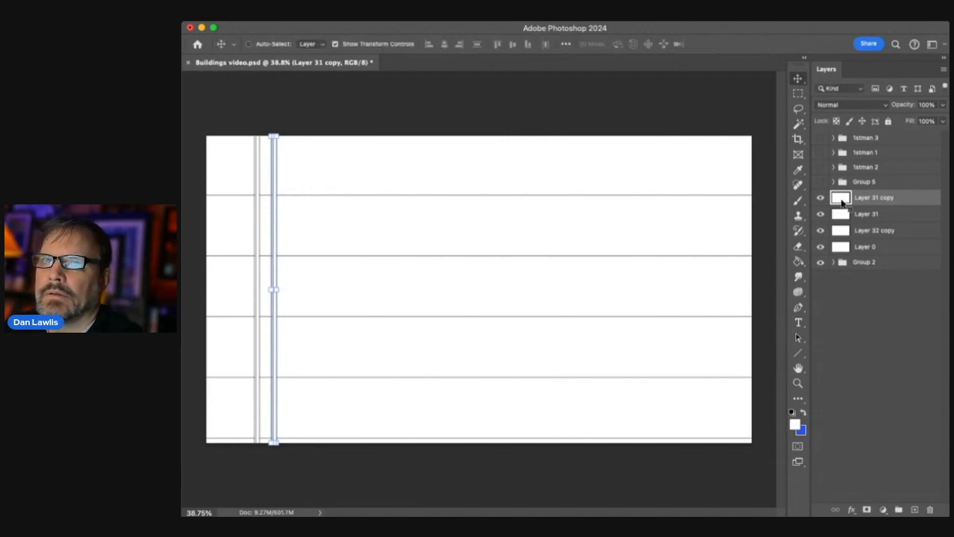
Load the copied vertical strip as a selection and repeat the duplicating transform at even spacing across to the canvas's far edge
{"action": "left_click", "coordinate": [842, 198], "text": "super"}
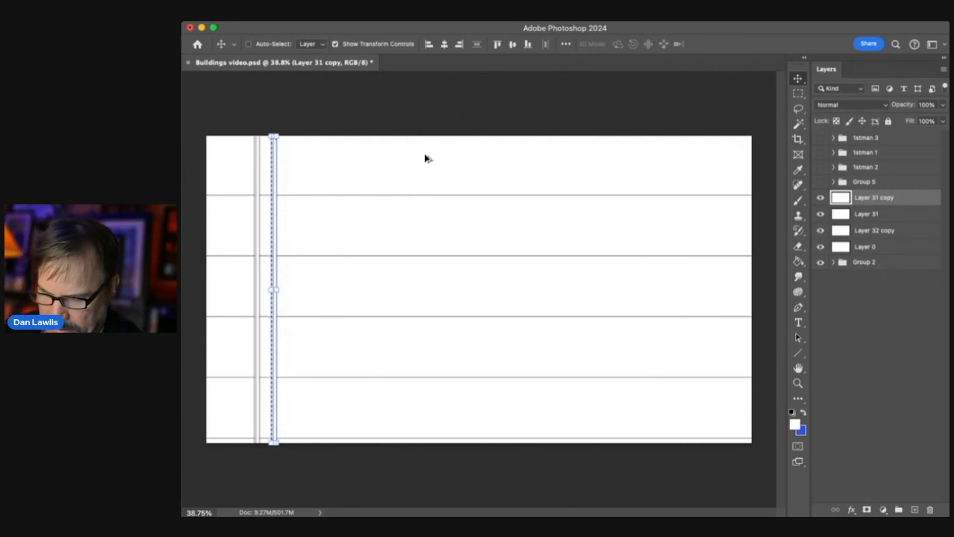
{"action": "key", "text": "super+alt+shift+t"}
{"action": "key", "text": "super+alt+shift+t"}
{"action": "key", "text": "super+alt+shift+t"}
{"action": "key", "text": "super+alt+shift+t"}
{"action": "key", "text": "super+alt+shift+t"}
{"action": "key", "text": "super+alt+shift+t"}
{"action": "key", "text": "super+alt+shift+t"}
{"action": "key", "text": "super+alt+shift+t"}
{"action": "key", "text": "super+alt+shift+t"}
{"action": "key", "text": "super+alt+shift+t"}
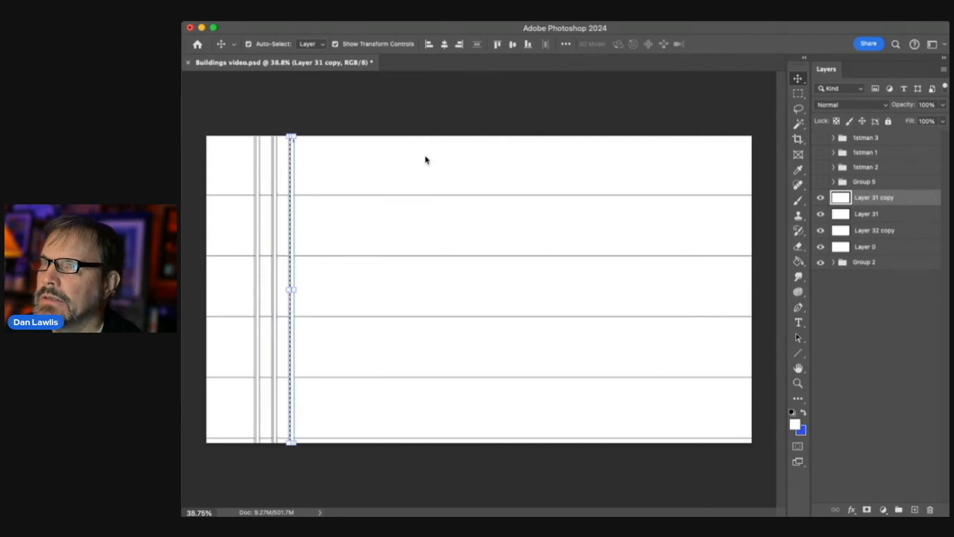
{"action": "key", "text": "super+alt+shift+t"}
{"action": "key", "text": "super+alt+shift+t"}
{"action": "key", "text": "super+alt+shift+t"}
{"action": "key", "text": "super+alt+shift+t"}
{"action": "key", "text": "super+alt+shift+t"}
{"action": "key", "text": "super+alt+shift+t"}
{"action": "key", "text": "super+alt+shift+t"}
{"action": "key", "text": "super+alt+shift+t"}
{"action": "key", "text": "super+alt+shift+t"}
{"action": "key", "text": "super+alt+shift+t"}
{"action": "key", "text": "super+alt+shift+t"}
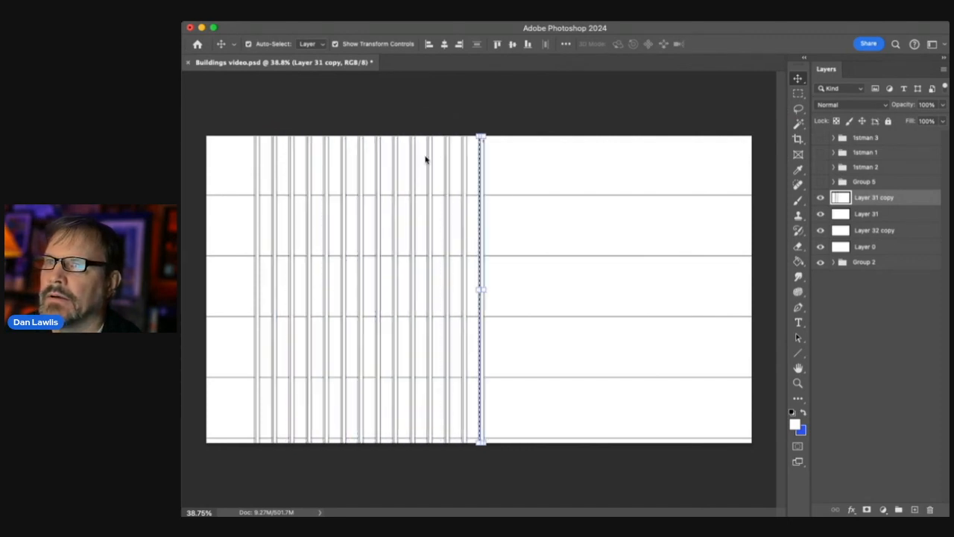
{"action": "key", "text": "super+alt+shift+t"}
{"action": "key", "text": "super+alt+shift+t"}
{"action": "key", "text": "super+alt+shift+t"}
{"action": "key", "text": "super+alt+shift+t"}
{"action": "key", "text": "super+alt+shift+t"}
{"action": "key", "text": "super+alt+shift+t"}
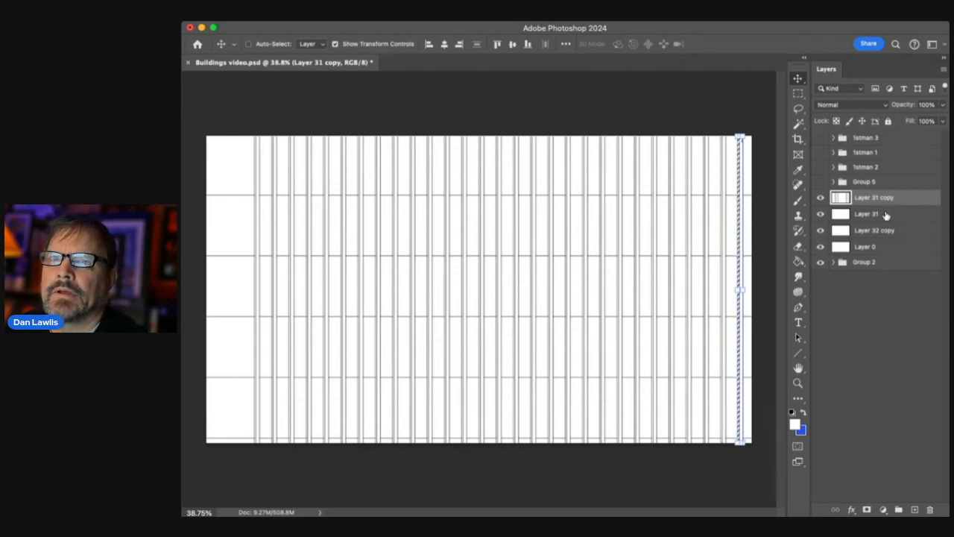
Deselect, select Layer 31 copy, Layer 31 and Layer 32 copy, and move the whole grid slightly to the right
{"action": "left_click", "coordinate": [822, 214]}
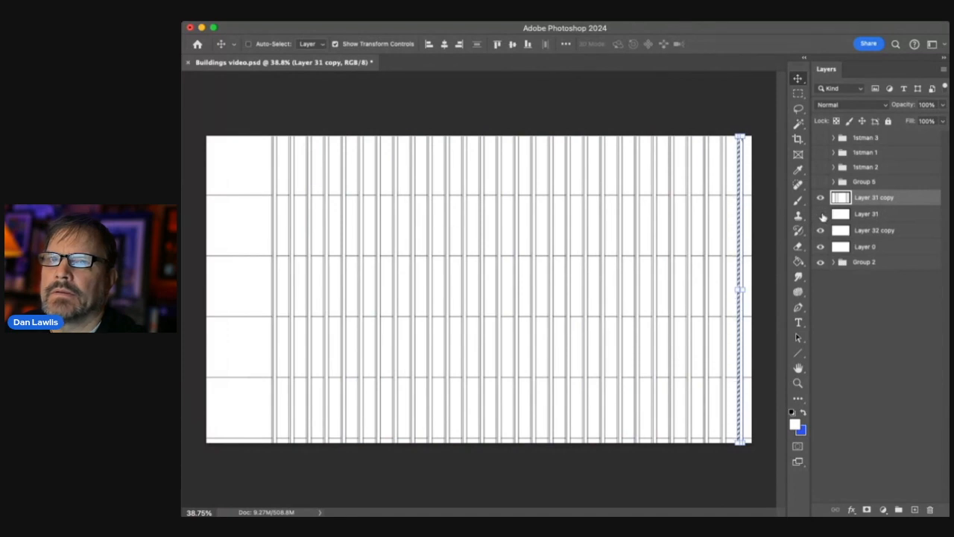
{"action": "left_click", "coordinate": [822, 214]}
{"action": "left_click", "coordinate": [868, 229]}
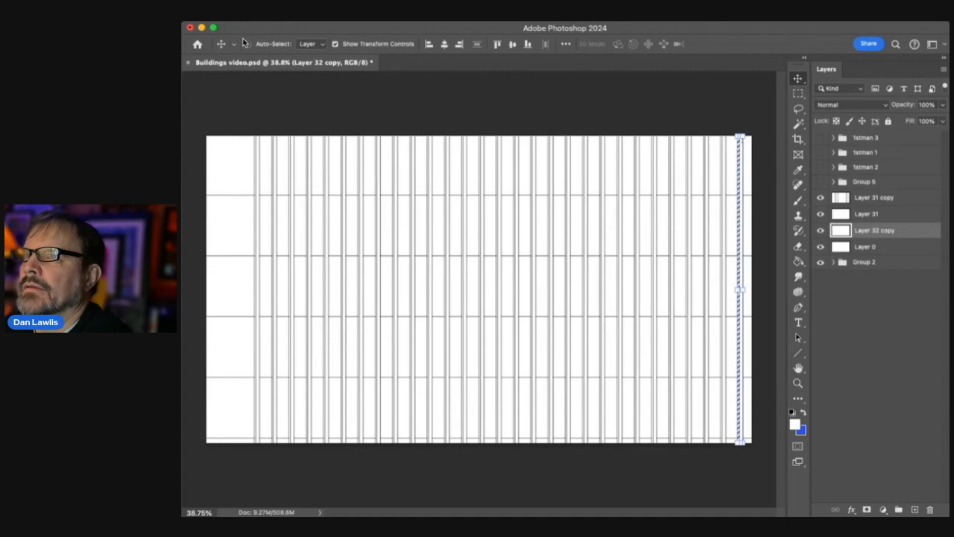
{"action": "key", "text": "super+d"}
{"action": "left_click", "coordinate": [902, 198], "text": "shift"}
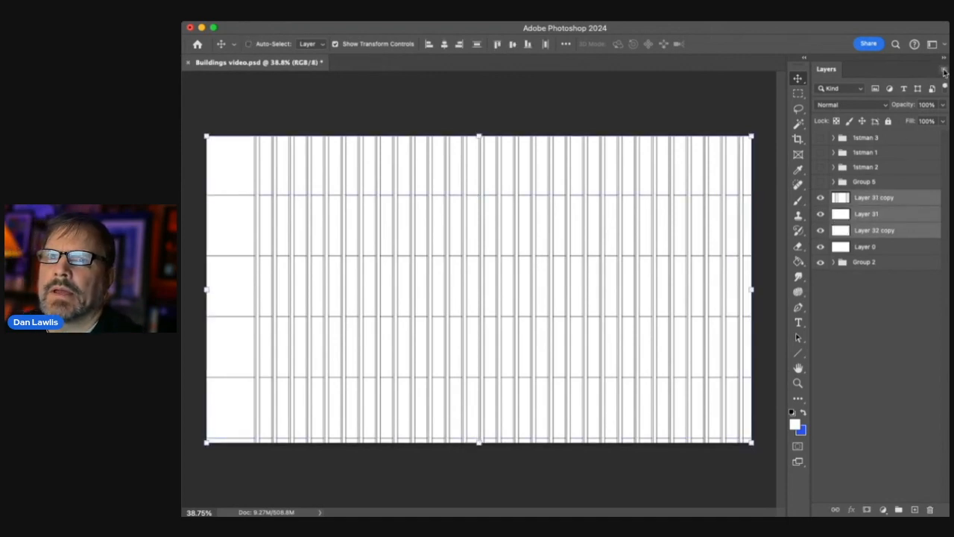
{"action": "left_click", "coordinate": [869, 232]}
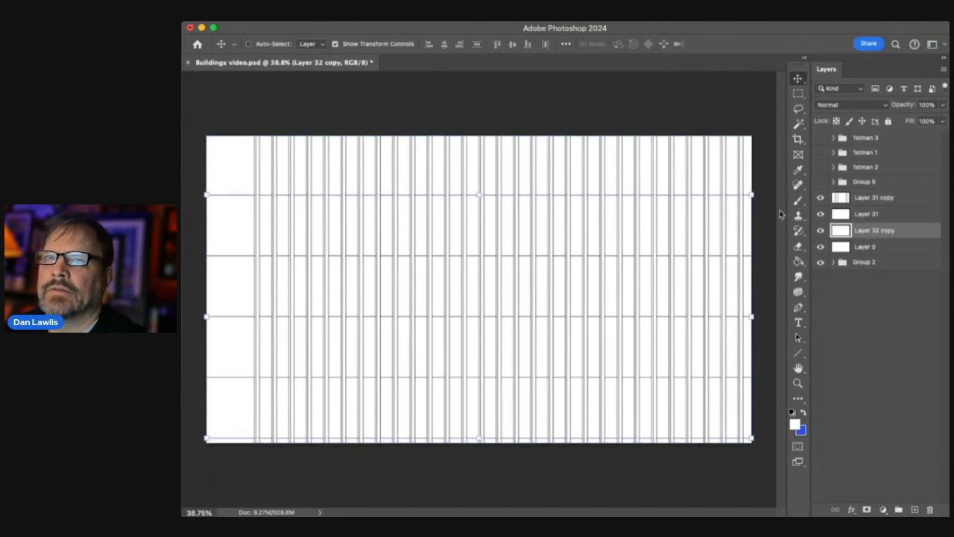
{"action": "left_click", "coordinate": [890, 217], "text": "shift"}
{"action": "left_click", "coordinate": [900, 200], "text": "shift"}
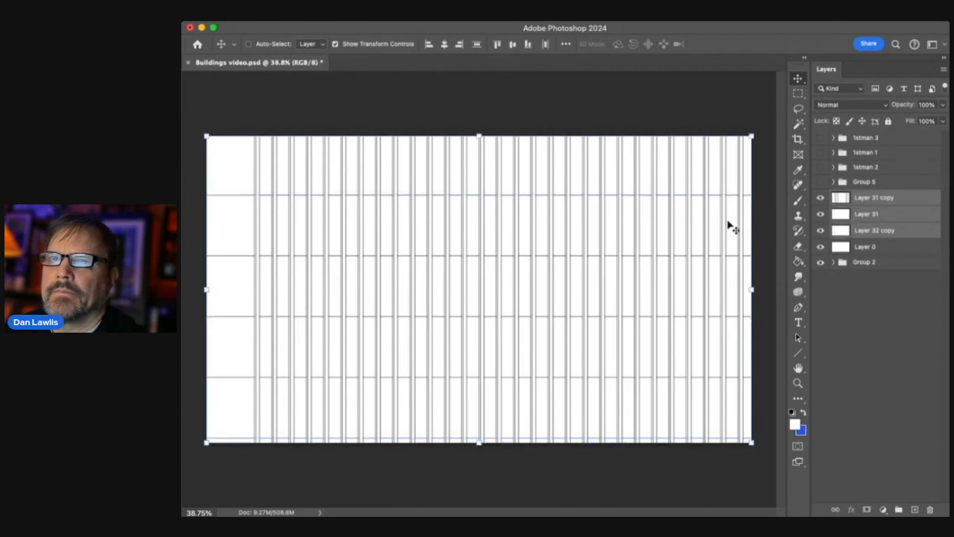
{"action": "mouse_move", "coordinate": [715, 227]}
{"action": "left_mouse_down"}
{"action": "mouse_move", "coordinate": [688, 228]}
{"action": "mouse_move", "coordinate": [727, 226]}
{"action": "left_mouse_up"}
Delete the horizontal line ends that extend left of the first vertical strip on Layer 32 copy, and deselect
{"action": "left_click", "coordinate": [798, 94]}
{"action": "left_click", "coordinate": [876, 231]}
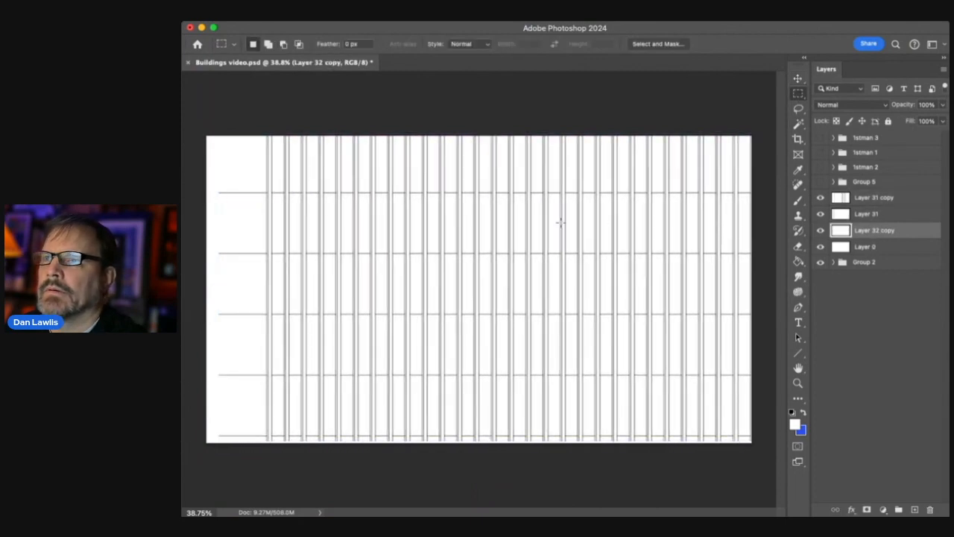
{"action": "left_click_drag", "start_coordinate": [217, 167], "coordinate": [264, 457]}
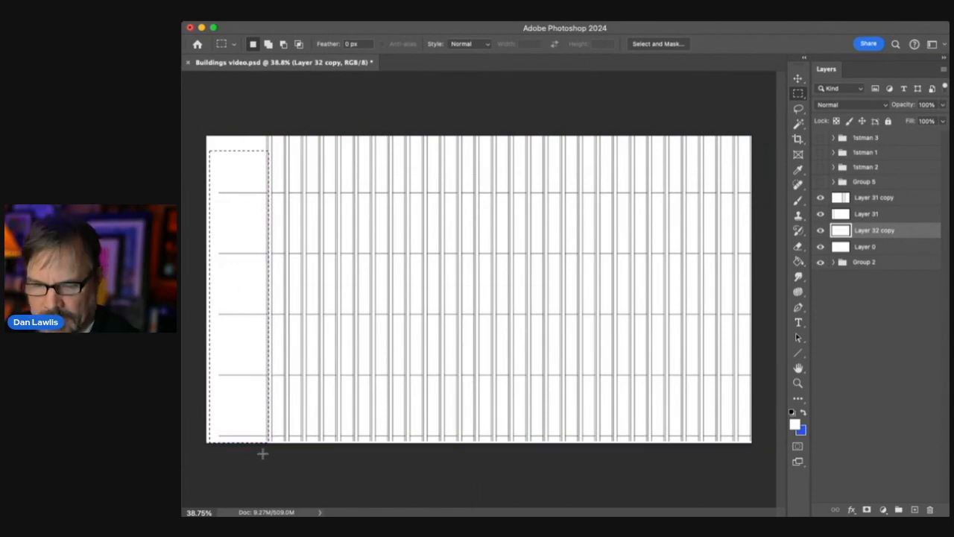
{"action": "key", "text": "Delete"}
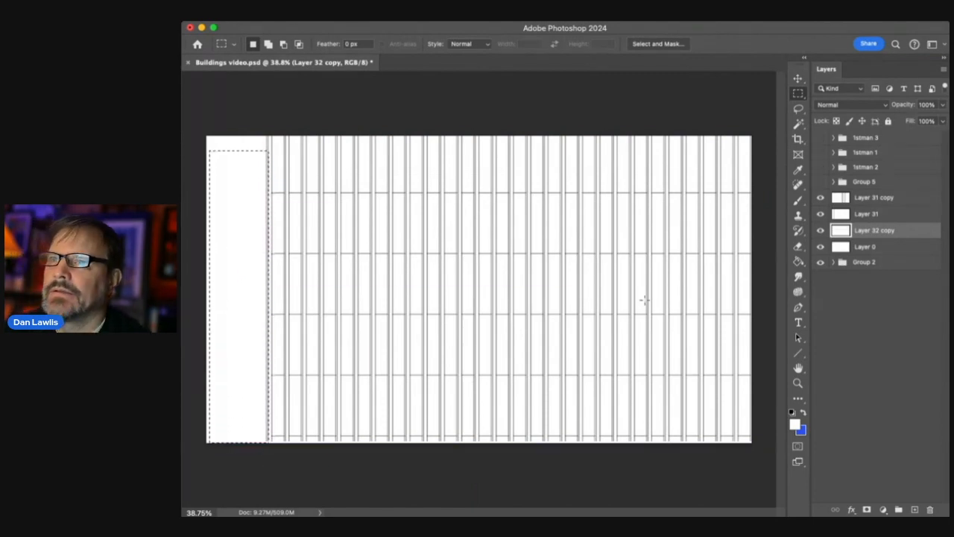
{"action": "left_click", "coordinate": [556, 148]}
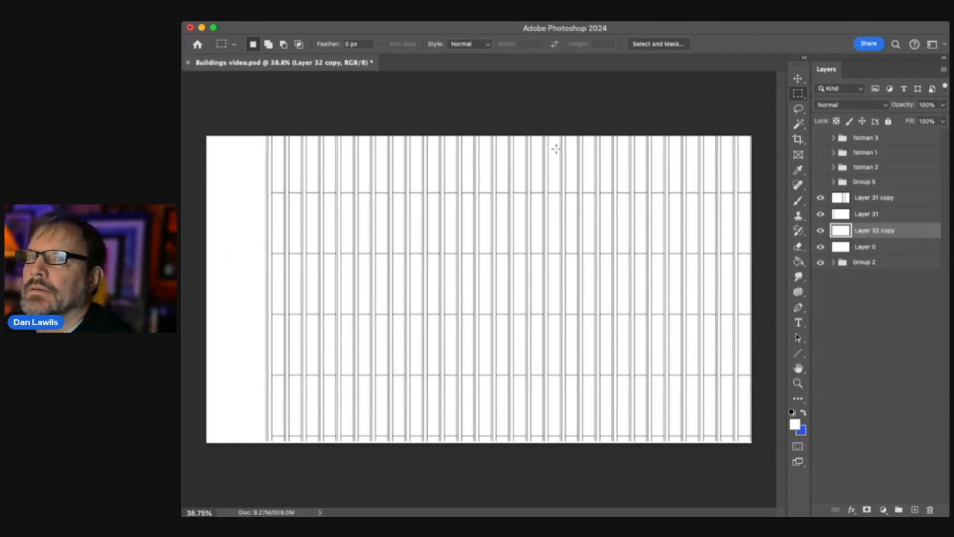
Shift the three grid layers left and delete the horizontal line ends beyond the last vertical strip on Layer 32 copy
{"action": "left_click", "coordinate": [798, 78]}
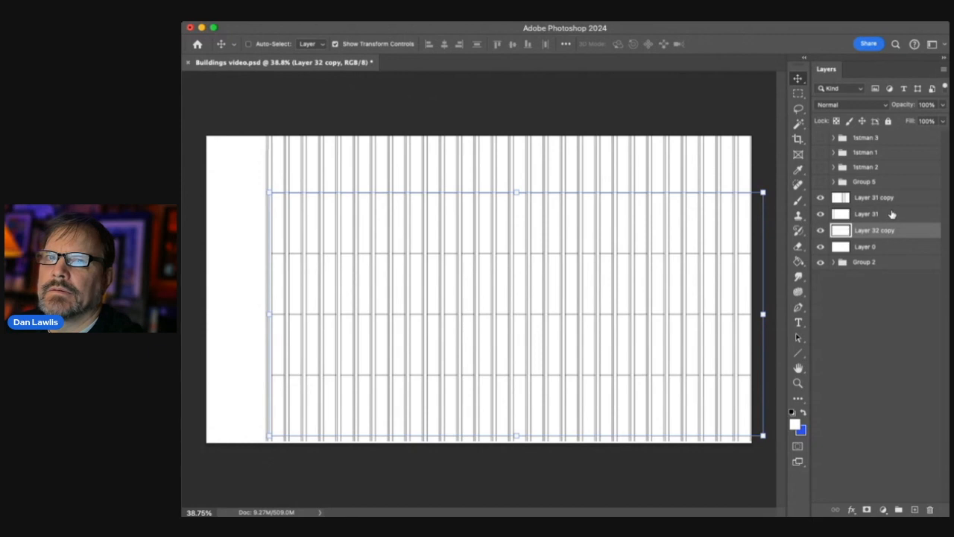
{"action": "left_click", "coordinate": [902, 200], "text": "shift"}
{"action": "left_click_drag", "start_coordinate": [716, 231], "coordinate": [607, 232]}
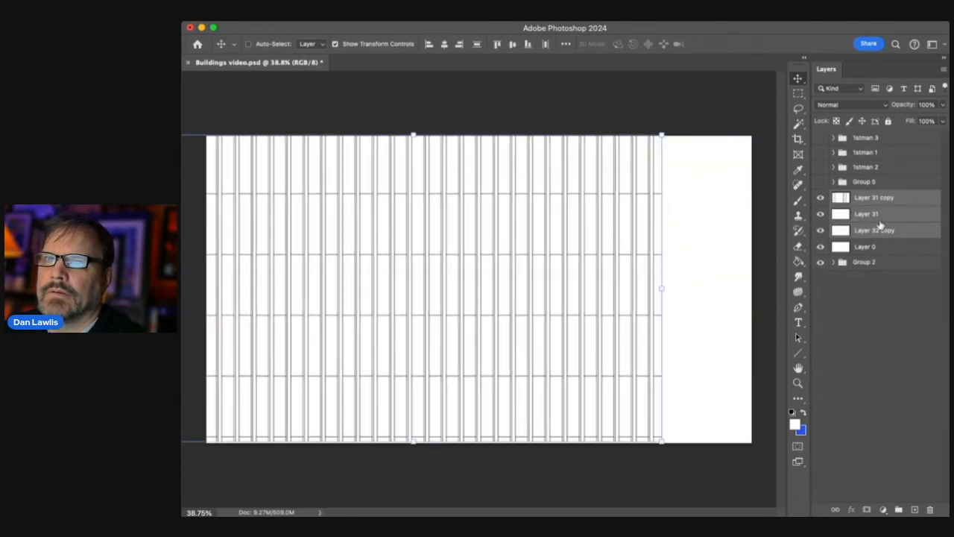
{"action": "left_click", "coordinate": [881, 232]}
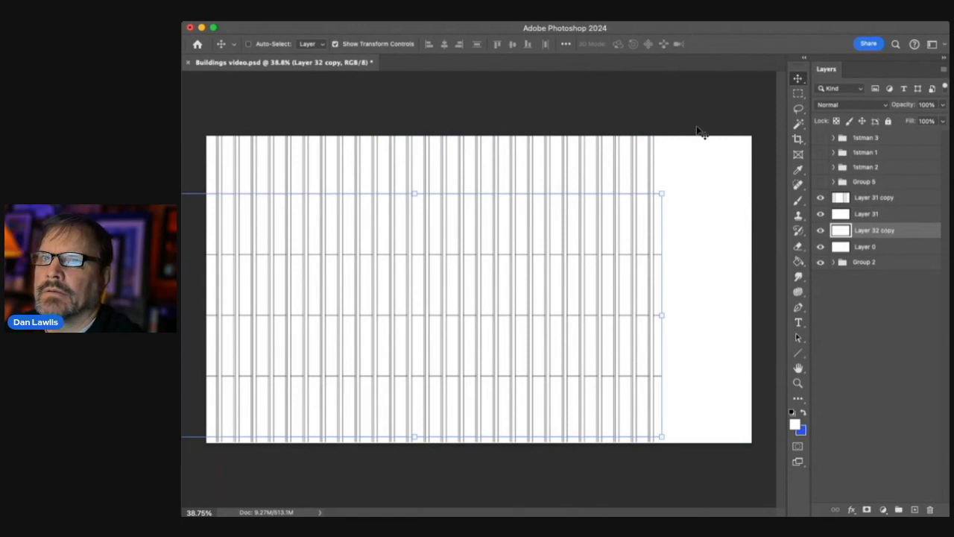
{"action": "left_click", "coordinate": [798, 94]}
{"action": "left_click_drag", "start_coordinate": [652, 177], "coordinate": [726, 469]}
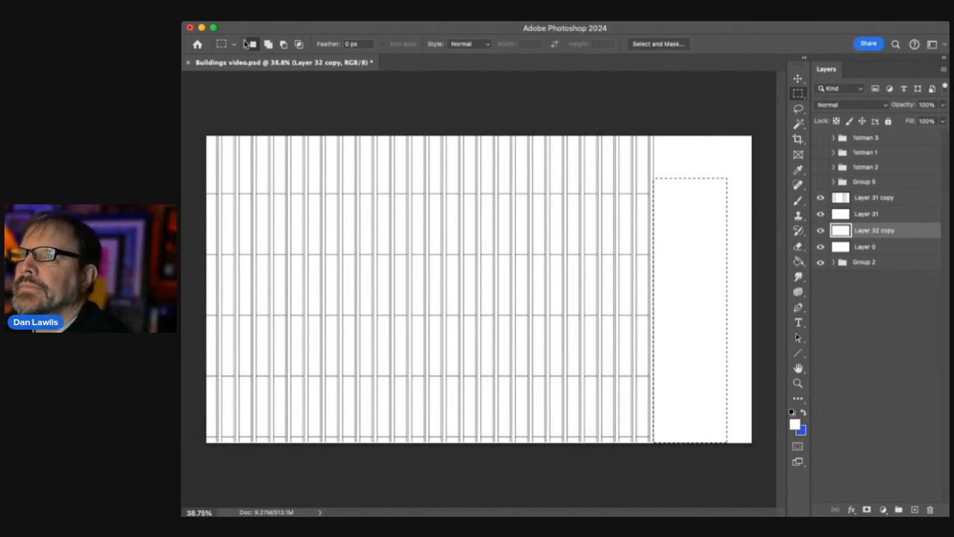
{"action": "key", "text": "super+d"}
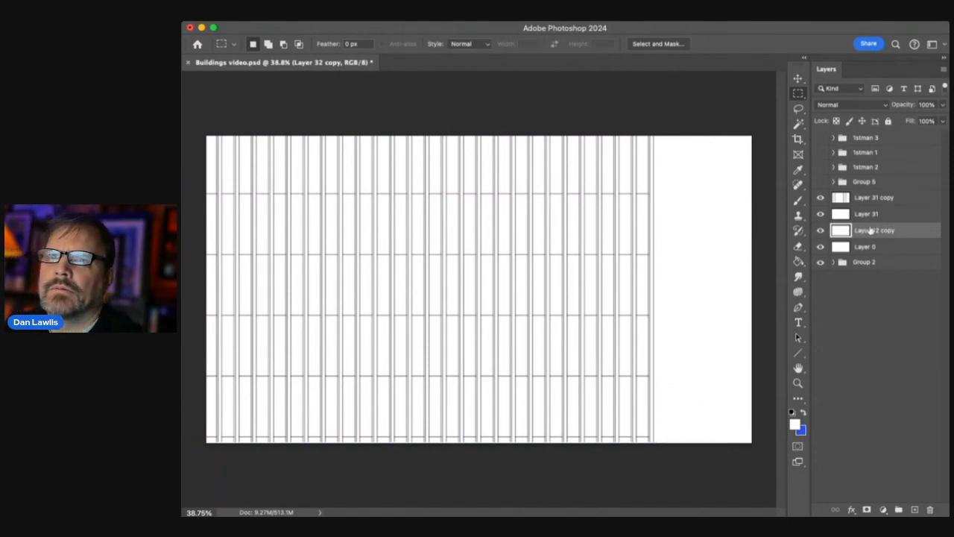
Transform Layer 31 copy, Layer 31 and Layer 32 copy together to 79.29% width and 103.56% height, centred at X 1000 px, Y 716 px
{"action": "left_click", "coordinate": [898, 200], "text": "shift"}
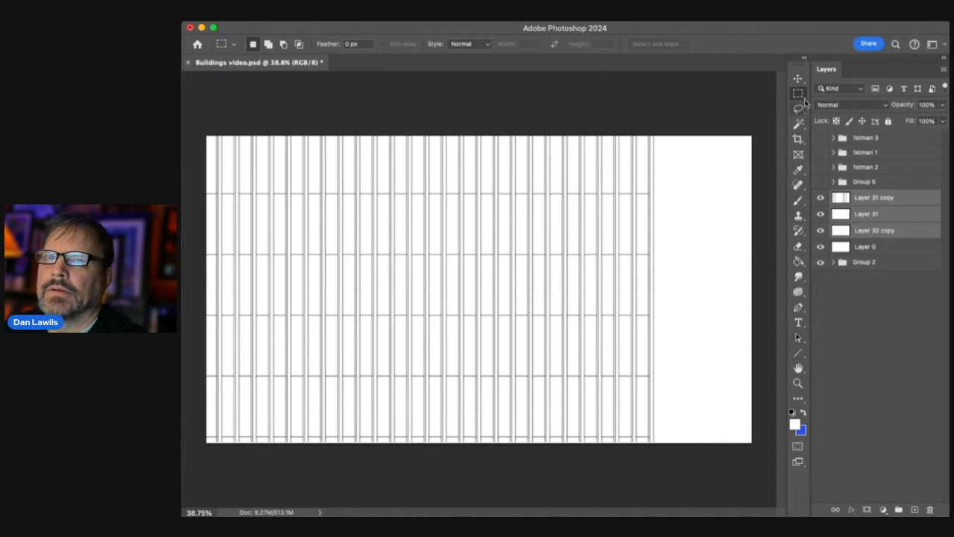
{"action": "key", "text": "v"}
{"action": "left_click_drag", "start_coordinate": [534, 249], "coordinate": [608, 237]}
{"action": "left_click_drag", "start_coordinate": [709, 119], "coordinate": [627, 179]}
{"action": "mouse_move", "coordinate": [527, 244]}
{"action": "left_mouse_down"}
{"action": "mouse_move", "coordinate": [549, 230]}
{"action": "mouse_move", "coordinate": [533, 233]}
{"action": "left_mouse_up"}
{"action": "left_click_drag", "start_coordinate": [462, 393], "coordinate": [462, 459]}
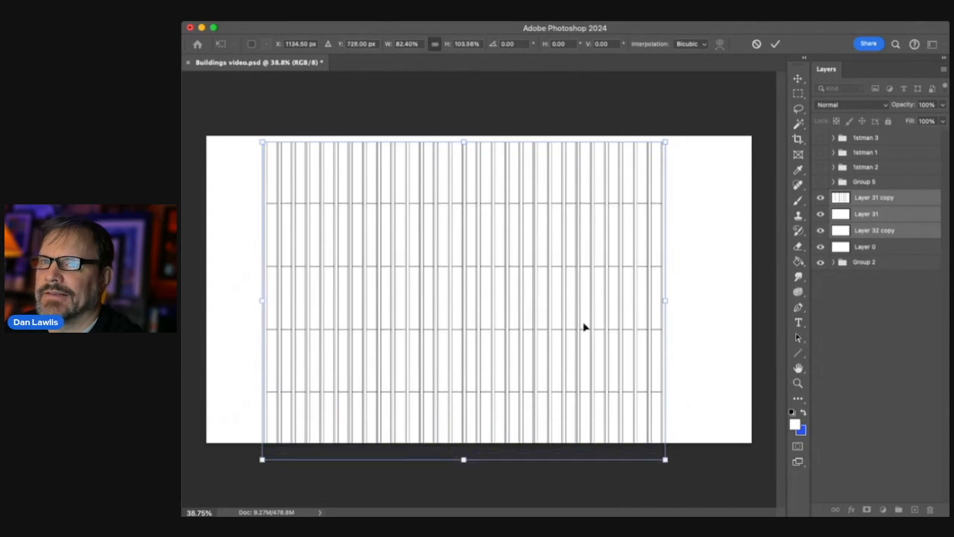
{"action": "mouse_move", "coordinate": [667, 300]}
{"action": "left_mouse_down"}
{"action": "mouse_move", "coordinate": [641, 305]}
{"action": "mouse_move", "coordinate": [651, 302]}
{"action": "left_mouse_up"}
{"action": "left_click_drag", "start_coordinate": [604, 264], "coordinate": [582, 261]}
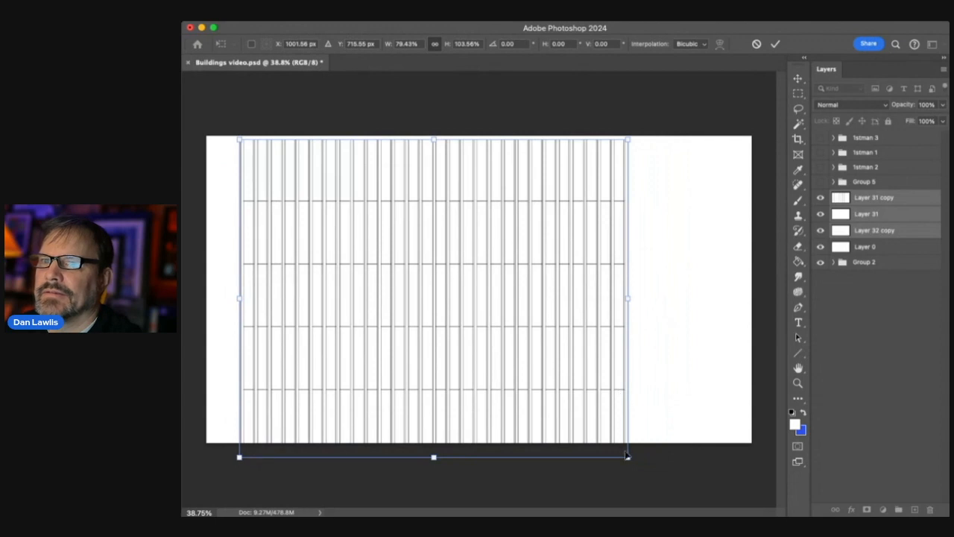
{"action": "left_click_drag", "start_coordinate": [627, 300], "coordinate": [628, 297]}
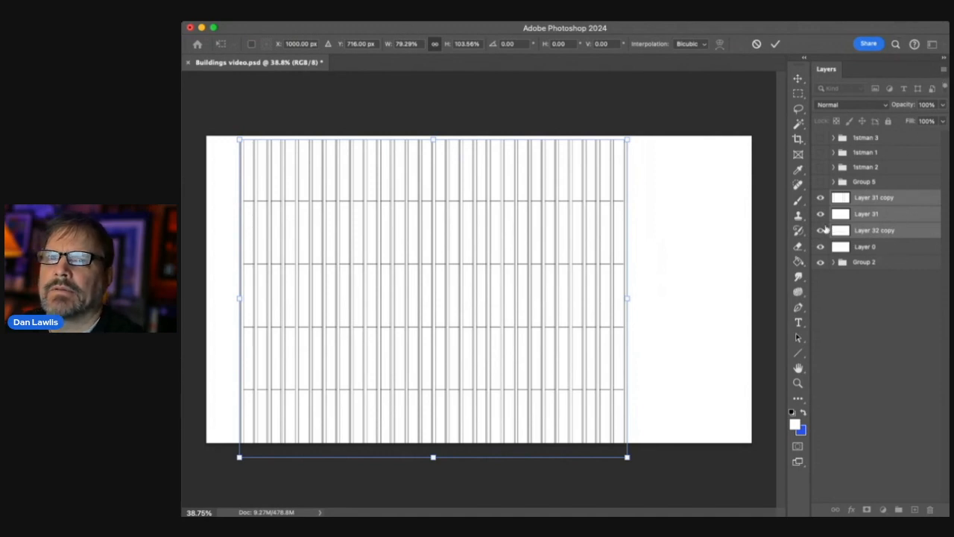
Apply the transform, check Layer 31 copy by toggling its visibility, and merge it with Layer 31
{"action": "left_click", "coordinate": [821, 199]}
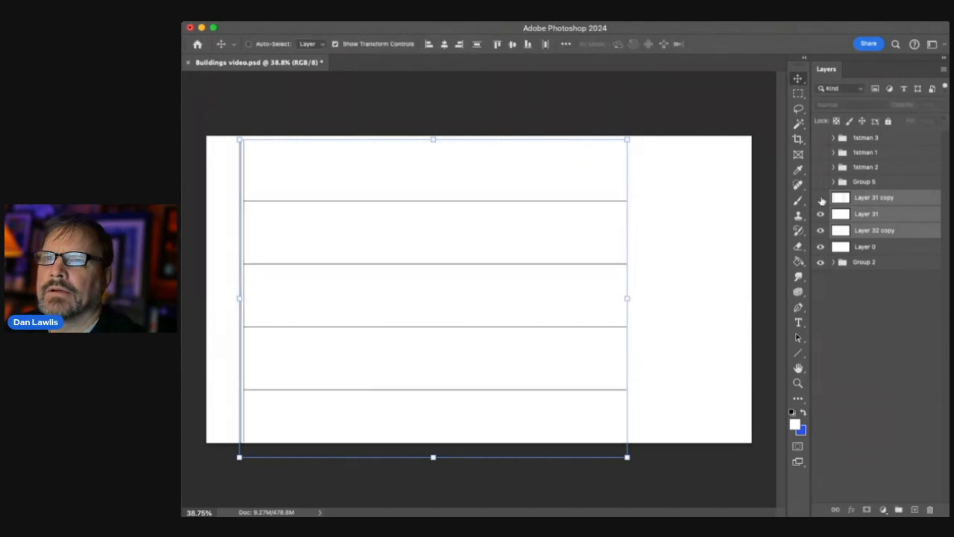
{"action": "left_click", "coordinate": [880, 214]}
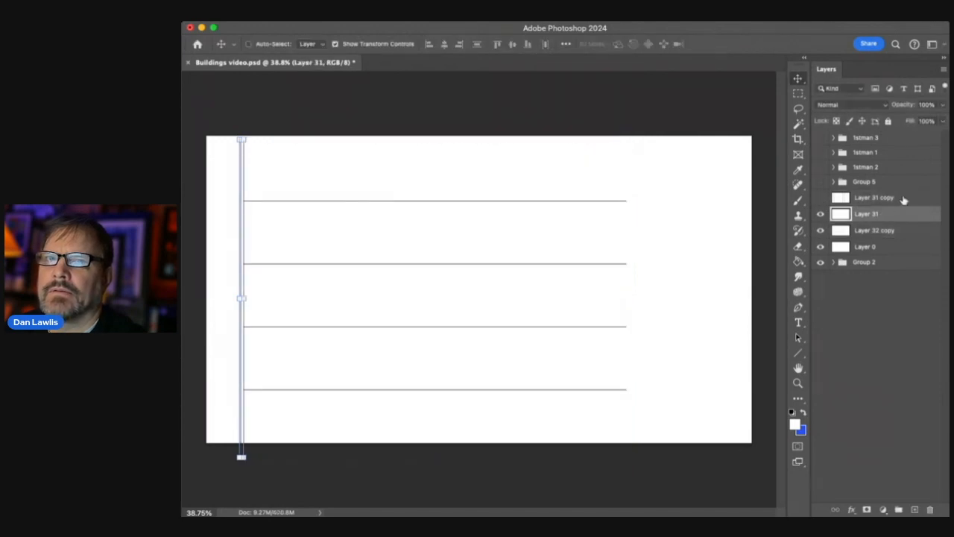
{"action": "left_click", "coordinate": [821, 199]}
{"action": "left_click", "coordinate": [905, 200], "text": "shift"}
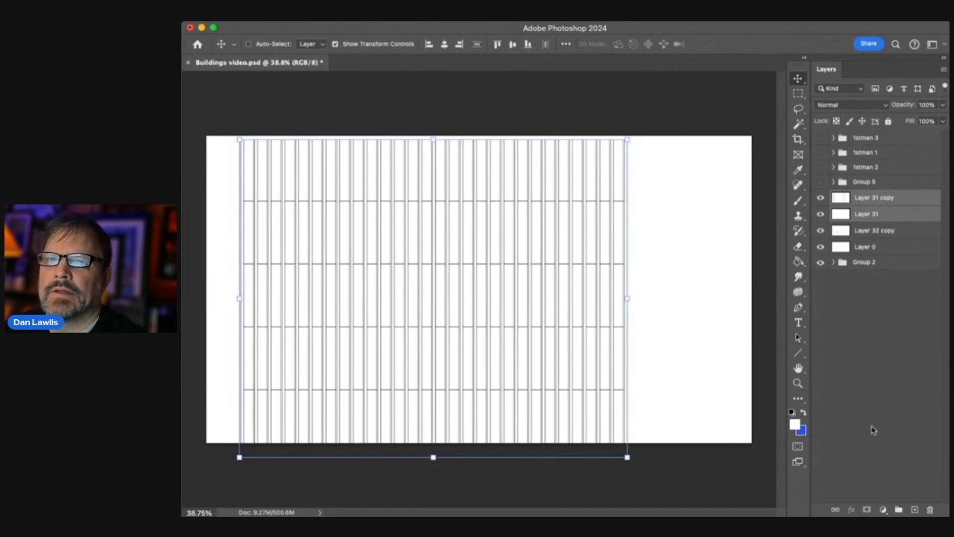
{"action": "key", "text": "super+e"}
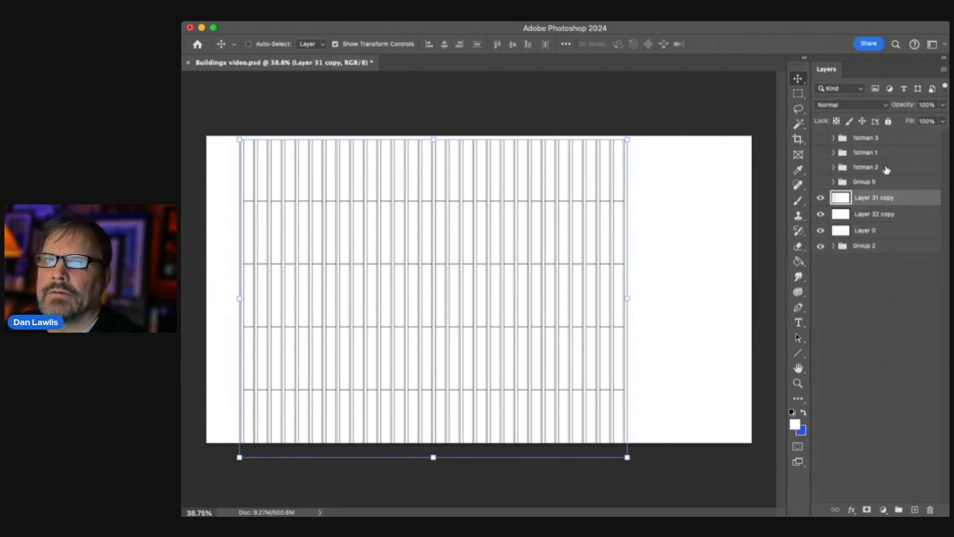
Check Layer 32 copy's visibility, group it with Layer 31 copy, and briefly show Group 5 for comparison
{"action": "left_click", "coordinate": [821, 214]}
{"action": "left_click", "coordinate": [821, 214]}
{"action": "left_click", "coordinate": [888, 216], "text": "shift"}
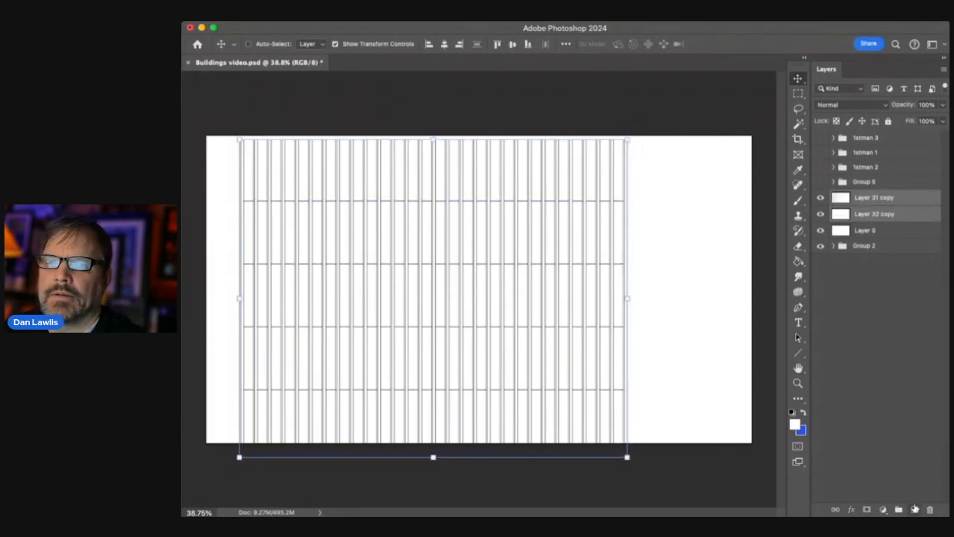
{"action": "left_click", "coordinate": [899, 510]}
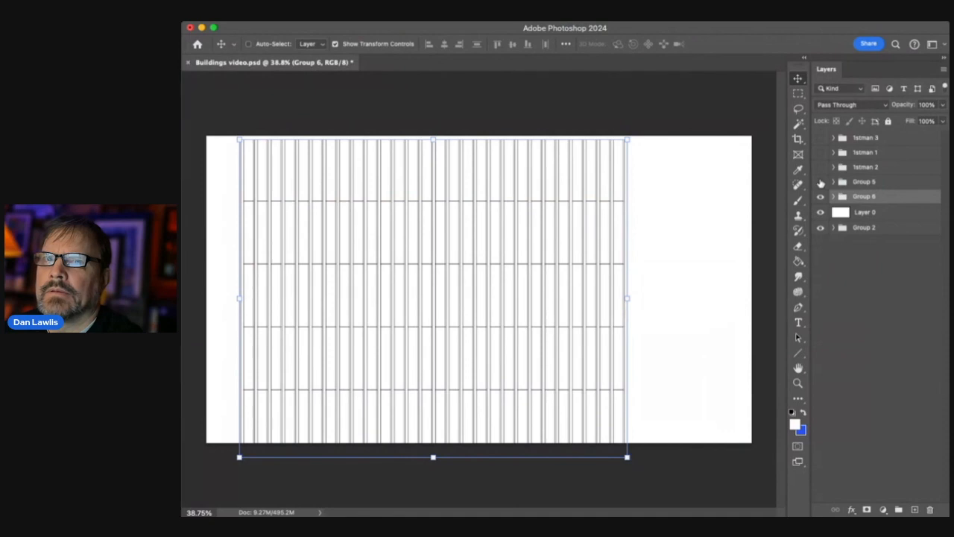
{"action": "left_click", "coordinate": [821, 182]}
{"action": "left_click", "coordinate": [820, 182]}
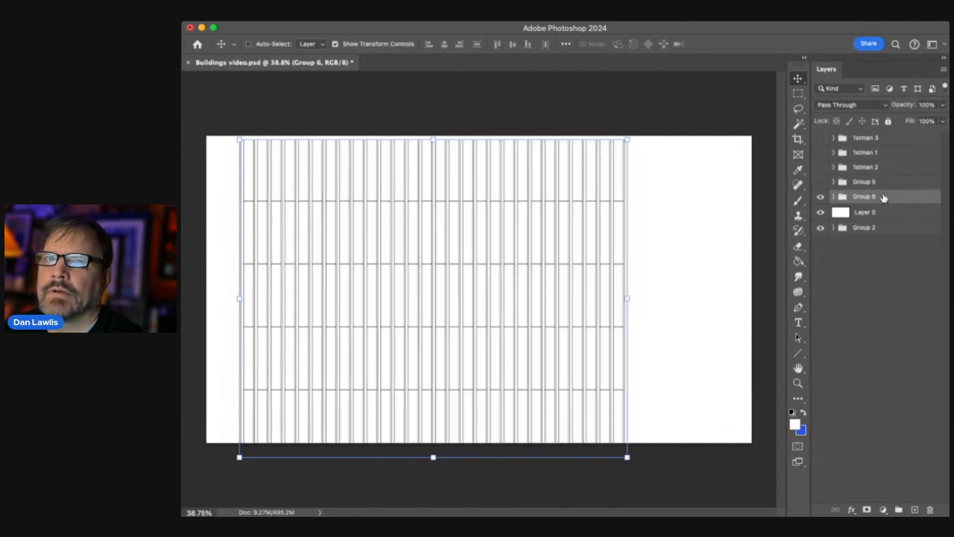
Add a new layer above Layer 0 and fill a rectangular selection covering the whole grid with bluish grey
{"action": "left_click", "coordinate": [891, 212]}
{"action": "left_click", "coordinate": [914, 509]}
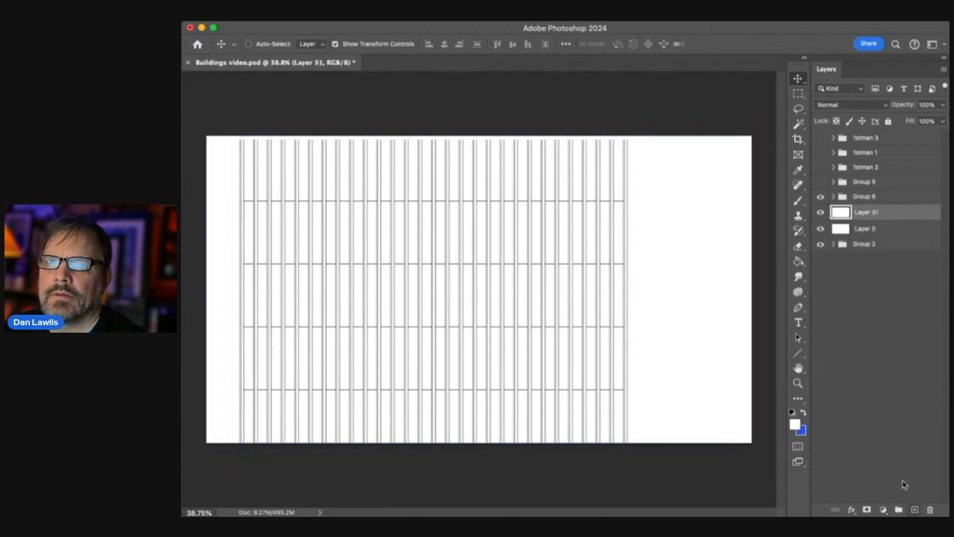
{"action": "left_click", "coordinate": [797, 94]}
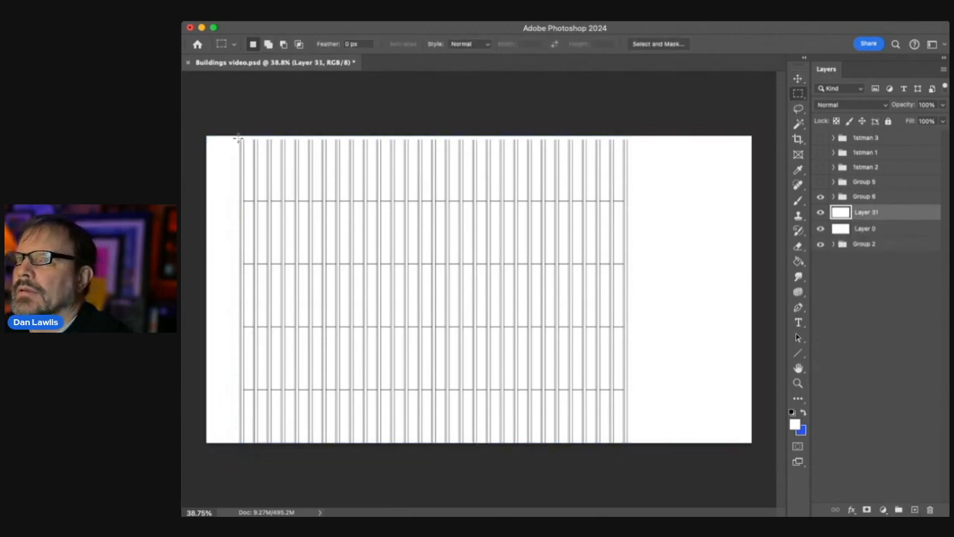
{"action": "left_click_drag", "start_coordinate": [239, 137], "coordinate": [627, 466]}
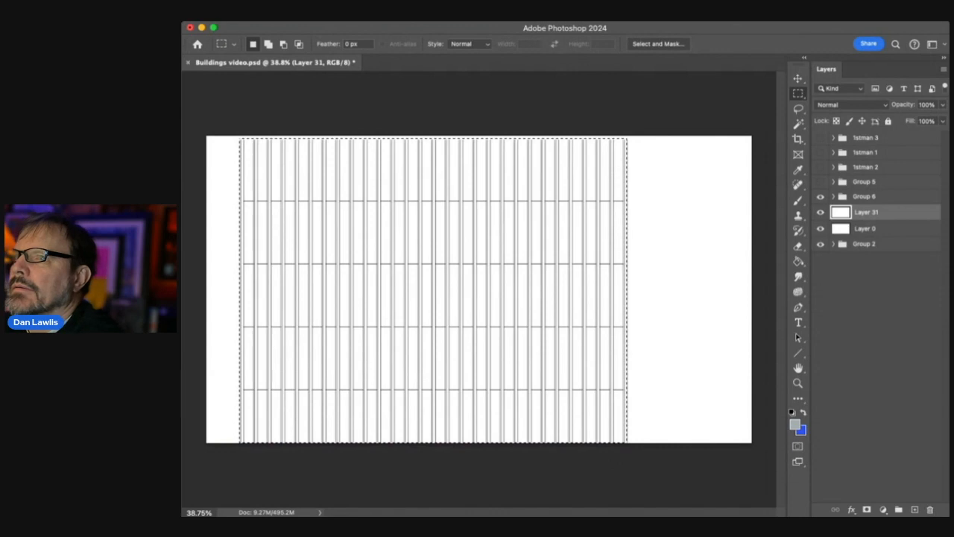
{"action": "left_click", "coordinate": [350, 246]}
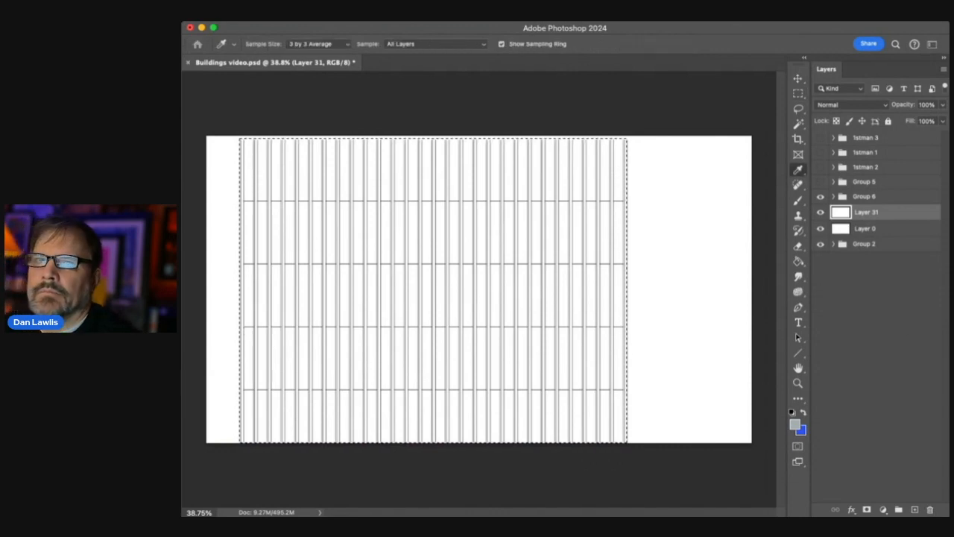
{"action": "left_click", "coordinate": [819, 283]}
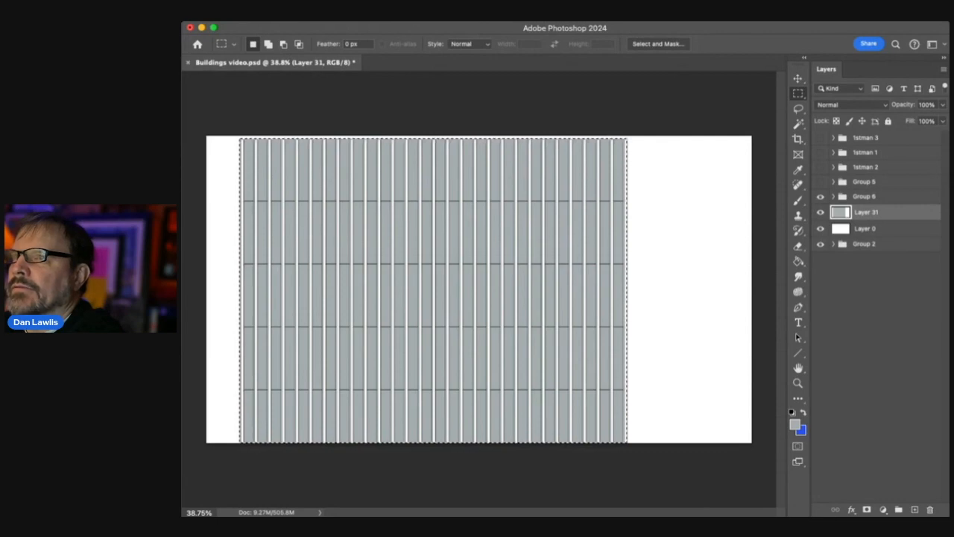
{"action": "key", "text": "super+d"}
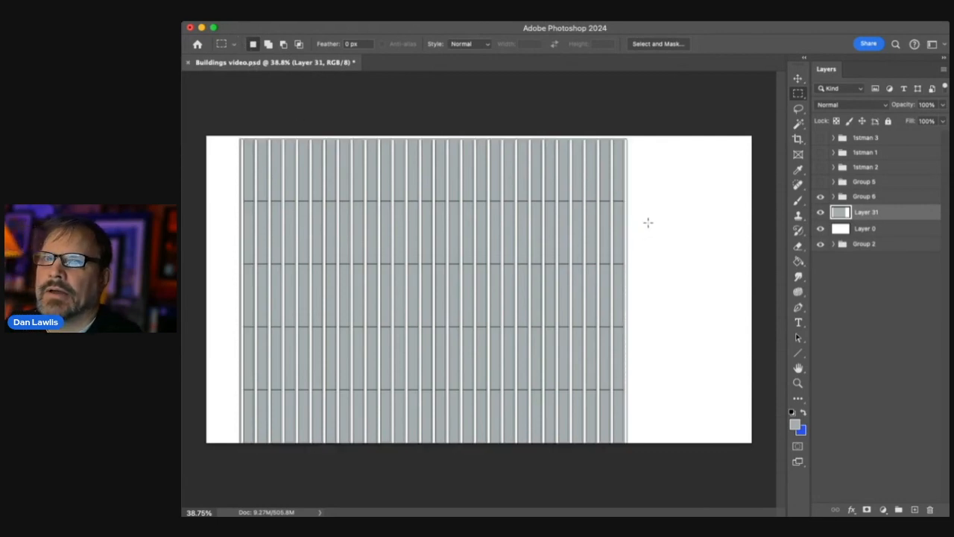
Check the grey fill by toggling its visibility, and place Layer 31 inside Group 6 below Layer 32 copy
{"action": "left_click", "coordinate": [821, 214]}
{"action": "left_click", "coordinate": [821, 213]}
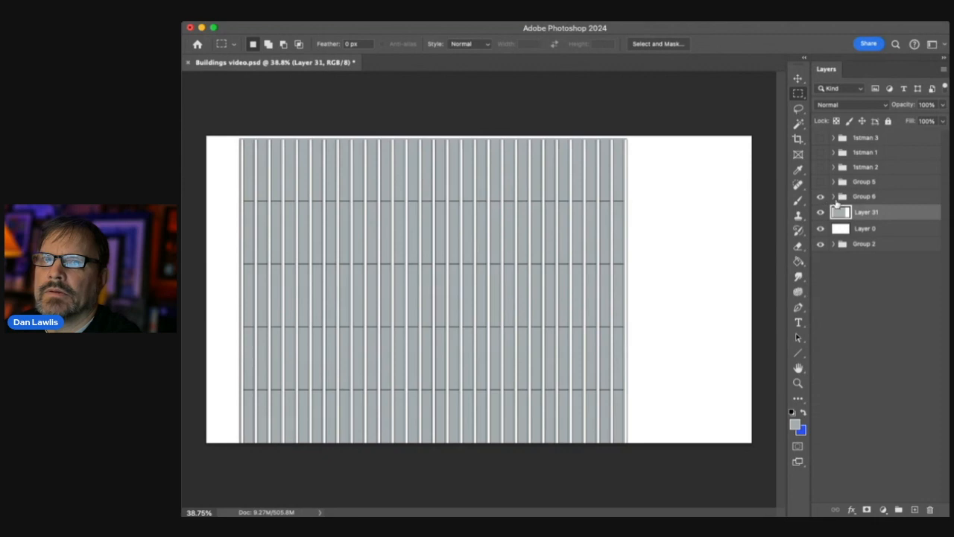
{"action": "left_click", "coordinate": [835, 197]}
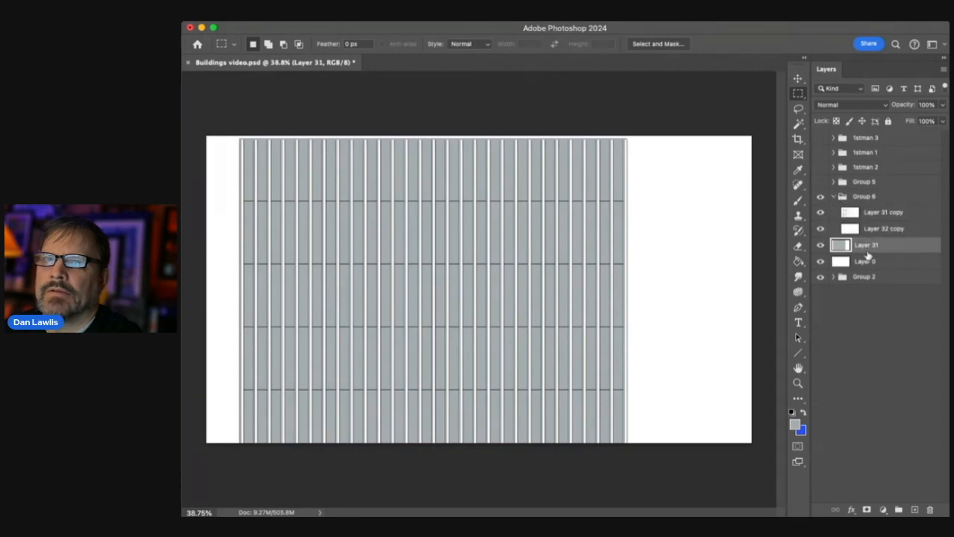
{"action": "left_click_drag", "start_coordinate": [878, 248], "coordinate": [887, 235]}
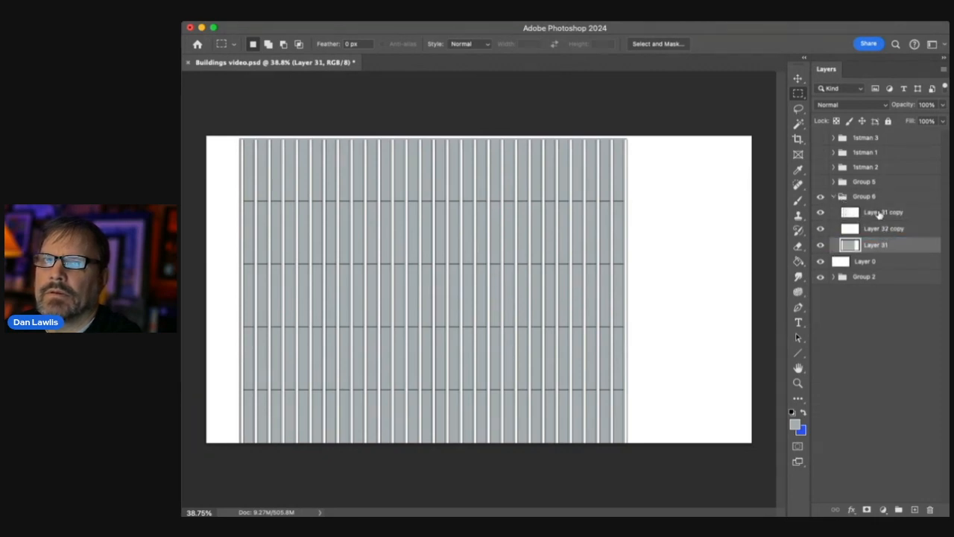
{"action": "left_click", "coordinate": [834, 197]}
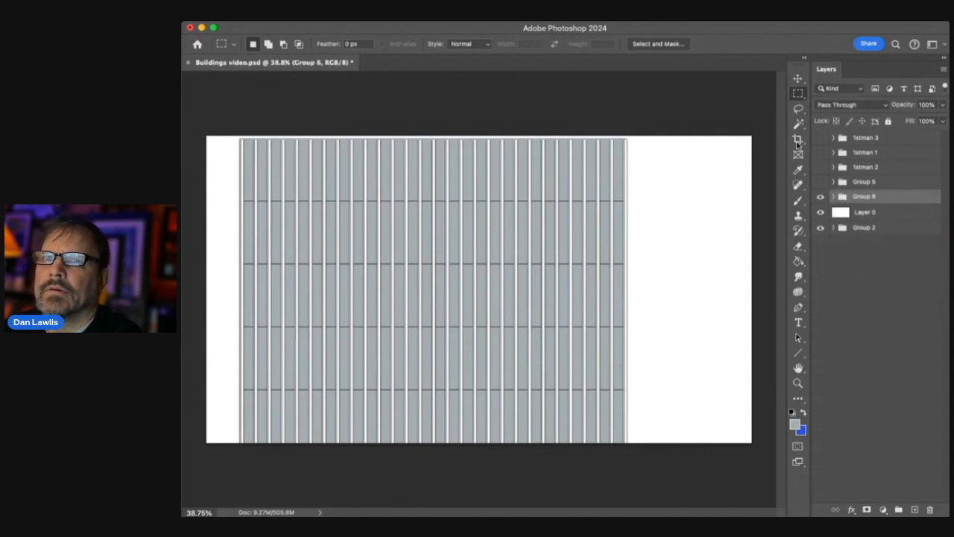
Show Group 5 and position Group 6 at the canvas's left edge and Group 5 at its right edge
{"action": "left_click", "coordinate": [797, 78]}
{"action": "left_click_drag", "start_coordinate": [571, 258], "coordinate": [523, 263]}
{"action": "left_click", "coordinate": [821, 183]}
{"action": "mouse_move", "coordinate": [580, 238]}
{"action": "left_mouse_down"}
{"action": "mouse_move", "coordinate": [630, 241]}
{"action": "mouse_move", "coordinate": [573, 231]}
{"action": "left_mouse_up"}
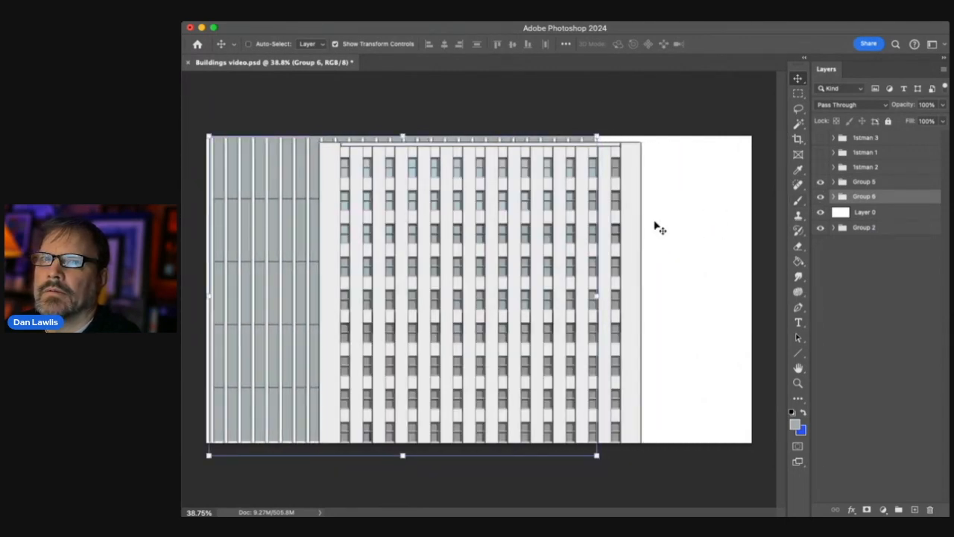
{"action": "left_click", "coordinate": [888, 183]}
{"action": "left_click_drag", "start_coordinate": [486, 252], "coordinate": [560, 249]}
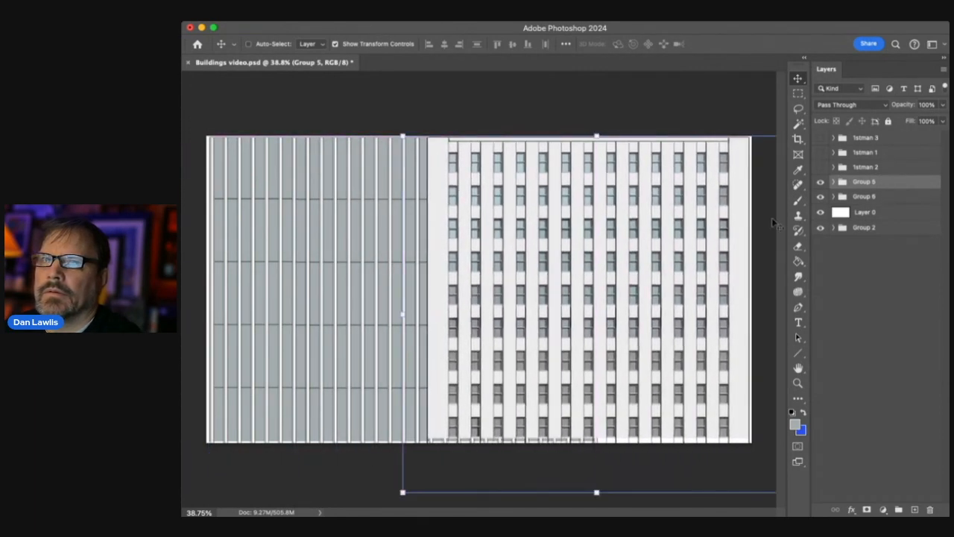
Move Group 6 left and scale it to about 121% wide and 130% high, with its right edge meeting the white building
{"action": "left_click", "coordinate": [897, 203]}
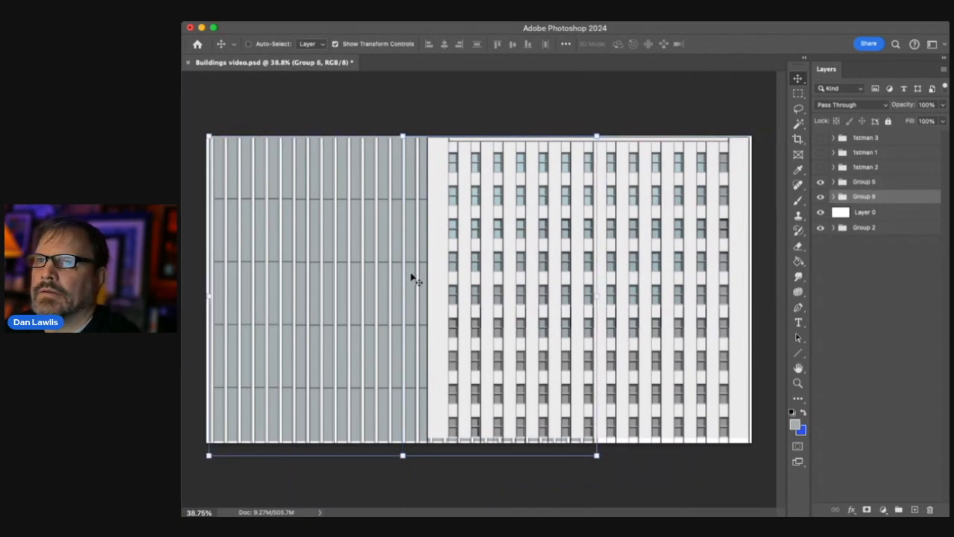
{"action": "left_click_drag", "start_coordinate": [411, 279], "coordinate": [368, 272]}
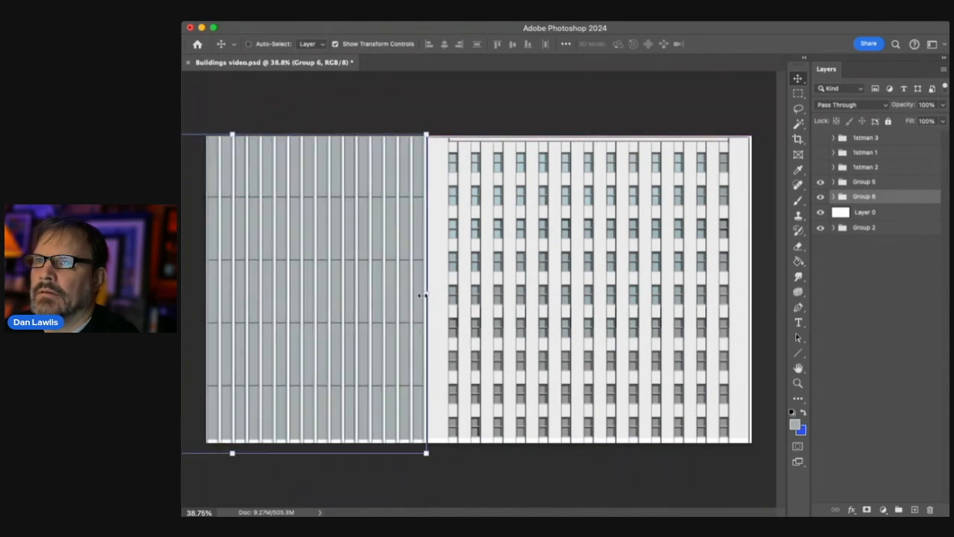
{"action": "left_click_drag", "start_coordinate": [426, 293], "coordinate": [545, 293]}
{"action": "left_click_drag", "start_coordinate": [401, 295], "coordinate": [319, 294]}
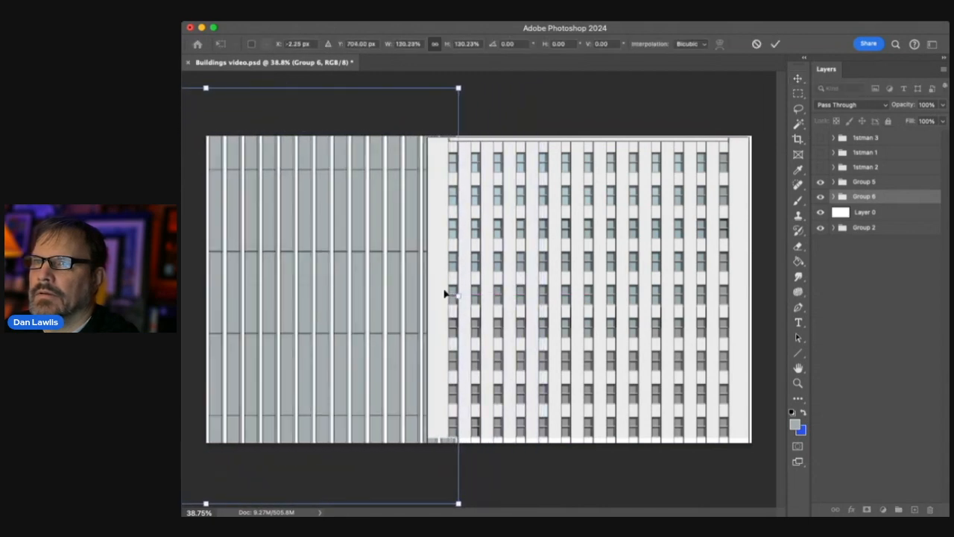
{"action": "left_click_drag", "start_coordinate": [462, 296], "coordinate": [406, 283]}
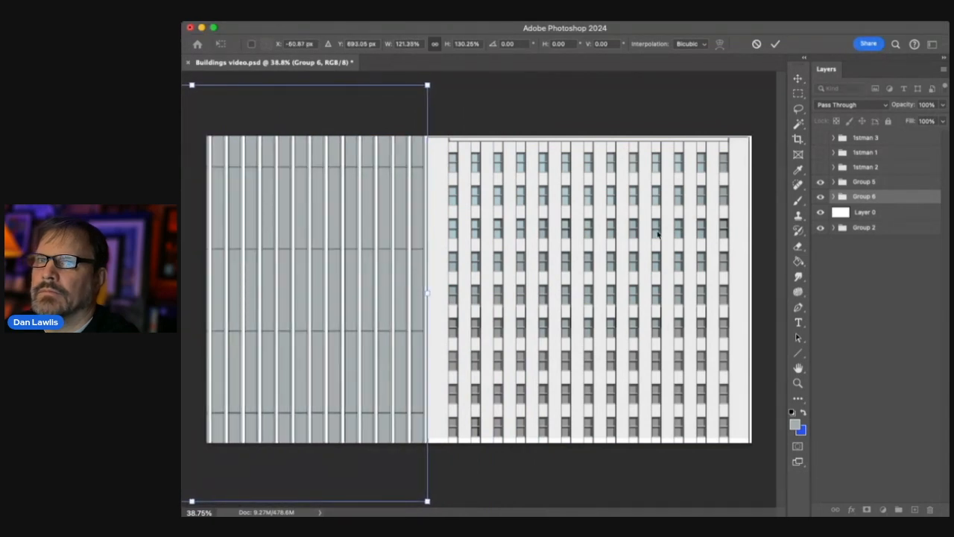
Duplicate Group 5 and Group 6 together, and hide the two original groups
{"action": "left_click", "coordinate": [894, 183], "text": "shift"}
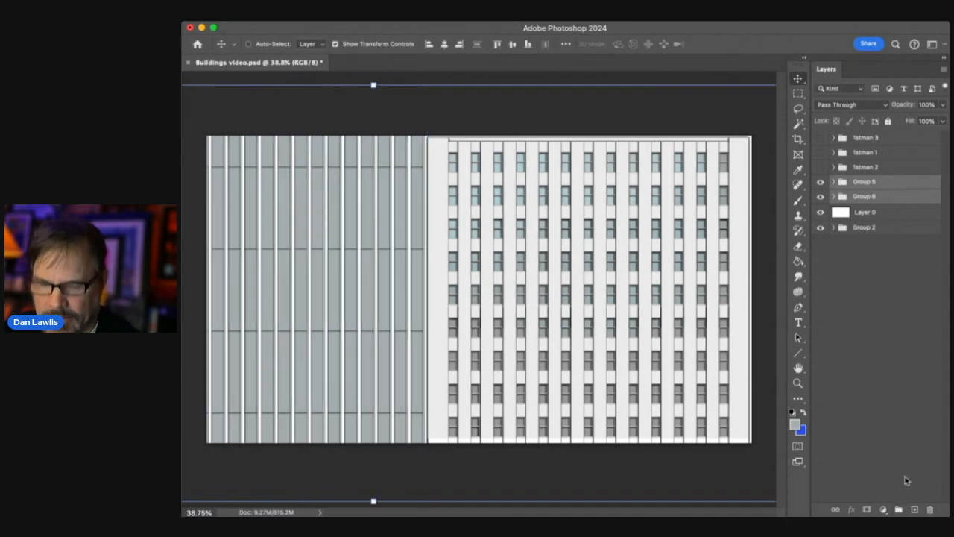
{"action": "key", "text": "super+j"}
{"action": "left_click", "coordinate": [821, 212]}
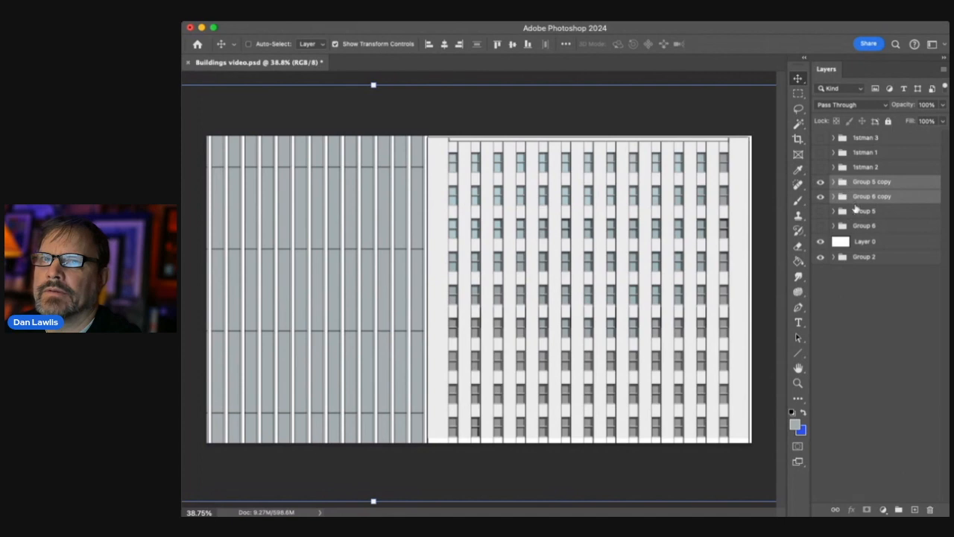
Distort Group 5 copy and Group 6 copy together so their right side flares taller, and shift them to the right
{"action": "left_click", "coordinate": [798, 382]}
{"action": "left_click_drag", "start_coordinate": [668, 264], "coordinate": [645, 280]}
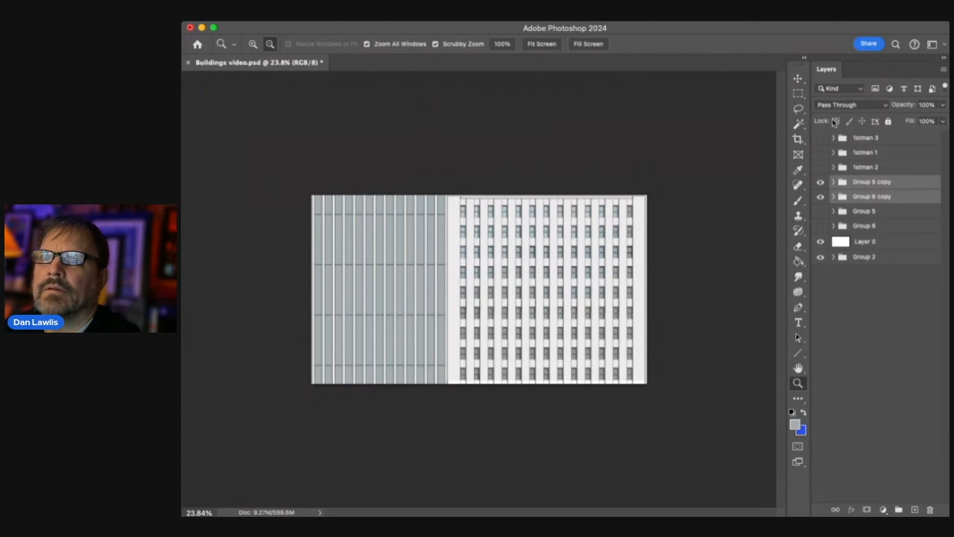
{"action": "left_click", "coordinate": [798, 79]}
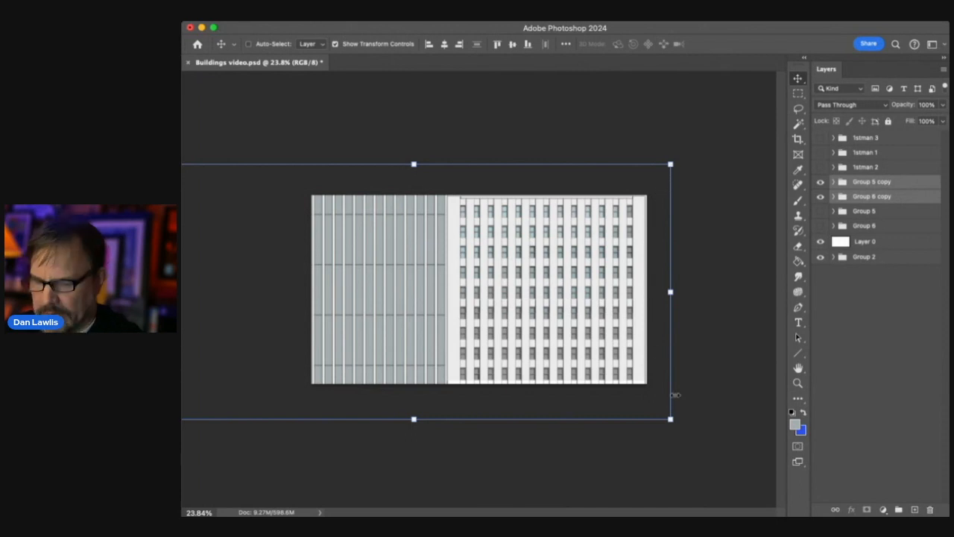
{"action": "left_click_drag", "start_coordinate": [671, 164], "coordinate": [671, 131]}
{"action": "left_click_drag", "start_coordinate": [671, 422], "coordinate": [695, 447]}
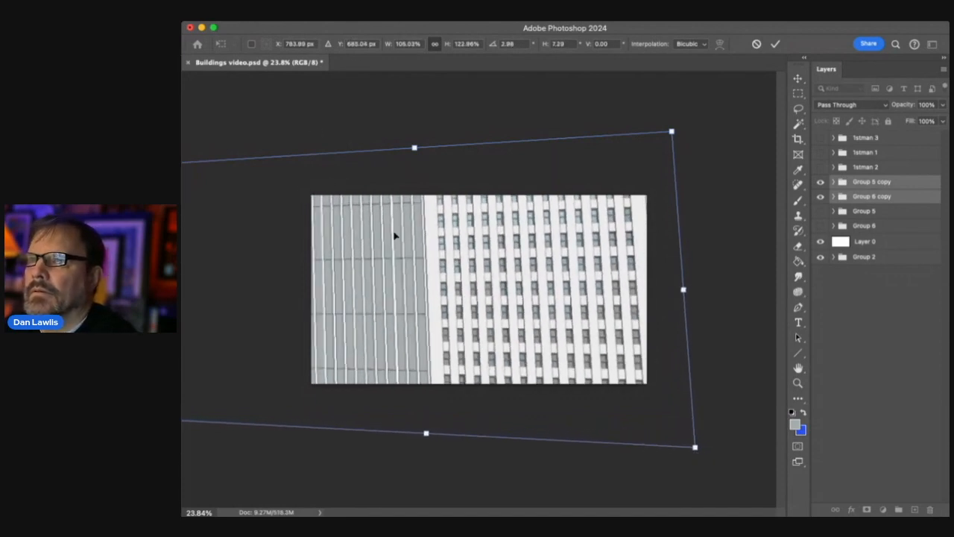
{"action": "left_click_drag", "start_coordinate": [382, 258], "coordinate": [474, 251]}
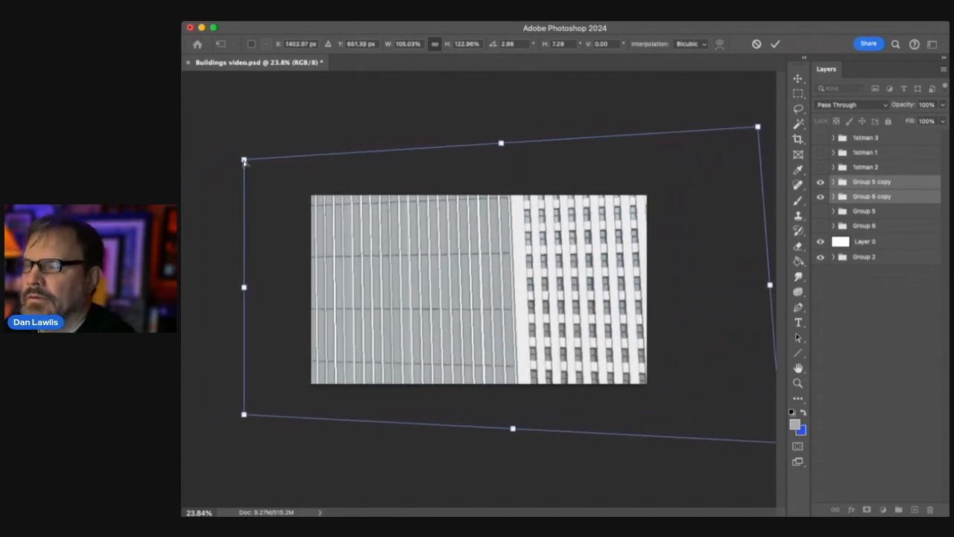
Pull the copies' left corners inward, narrow them from the right, and draw the lower right corner inward
{"action": "left_click_drag", "start_coordinate": [244, 161], "coordinate": [267, 160]}
{"action": "left_click_drag", "start_coordinate": [242, 419], "coordinate": [287, 464]}
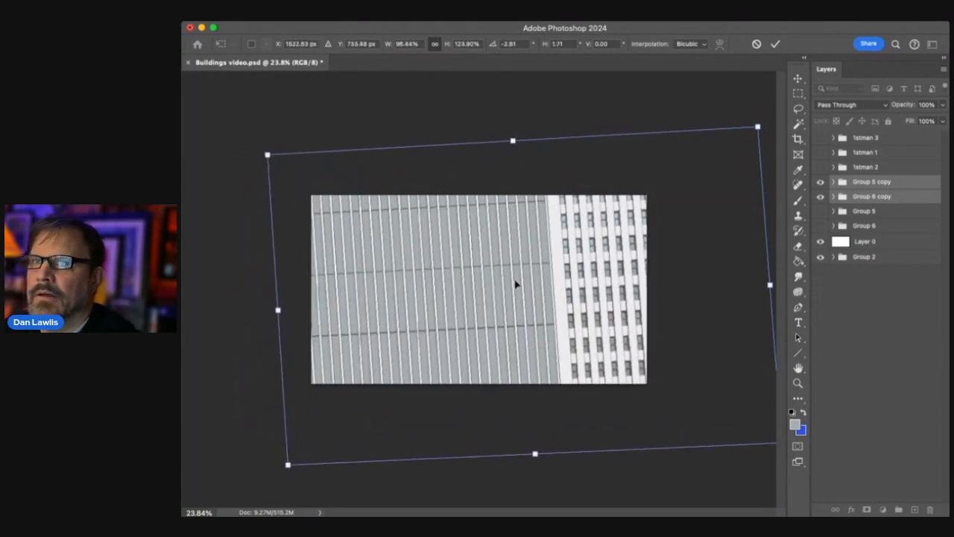
{"action": "left_click_drag", "start_coordinate": [770, 285], "coordinate": [705, 296]}
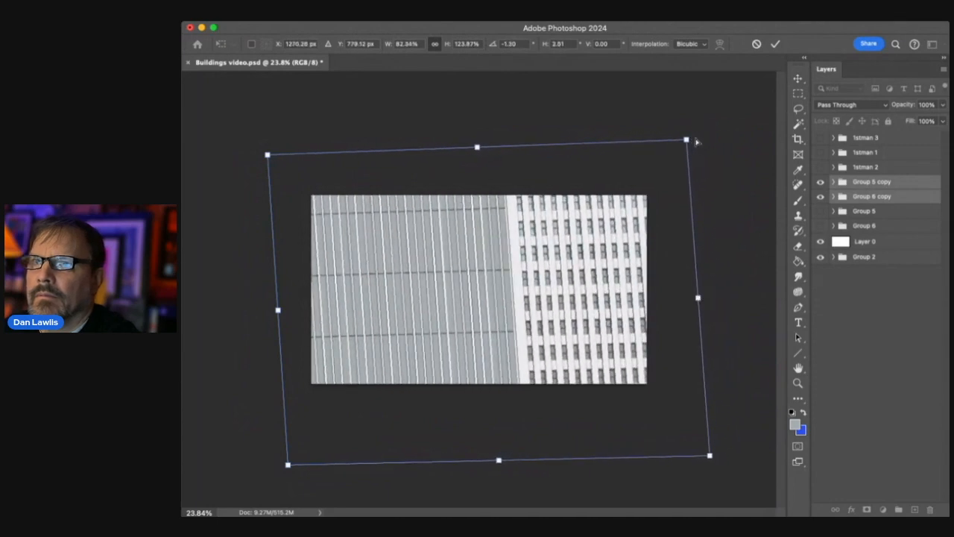
{"action": "left_click_drag", "start_coordinate": [693, 137], "coordinate": [713, 139]}
{"action": "left_click_drag", "start_coordinate": [710, 457], "coordinate": [666, 448]}
{"action": "left_click_drag", "start_coordinate": [718, 141], "coordinate": [698, 142]}
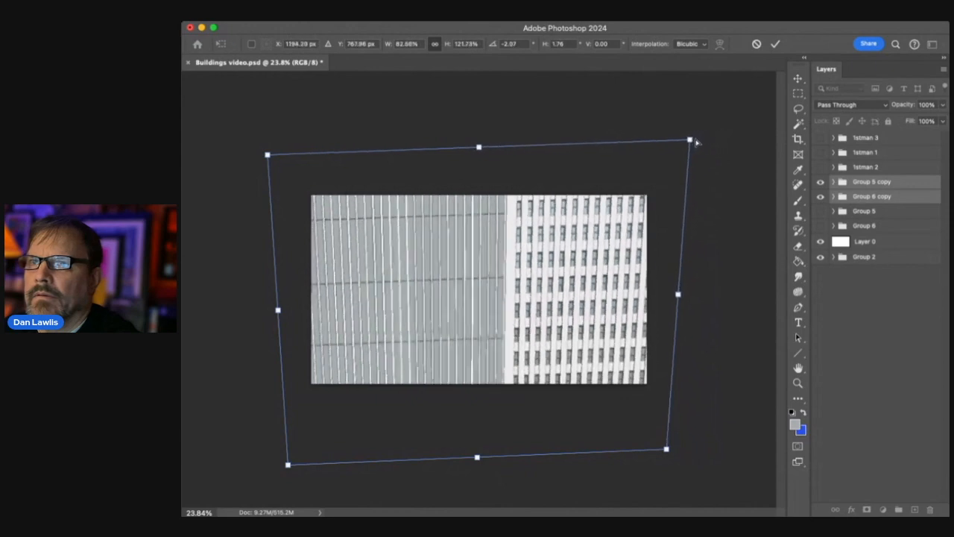
Widen the upper left corner, raise the lower edge and fine-tune the upper corners of the building copies, and apply the distortion
{"action": "left_click_drag", "start_coordinate": [267, 155], "coordinate": [227, 170]}
{"action": "left_click_drag", "start_coordinate": [288, 465], "coordinate": [294, 480]}
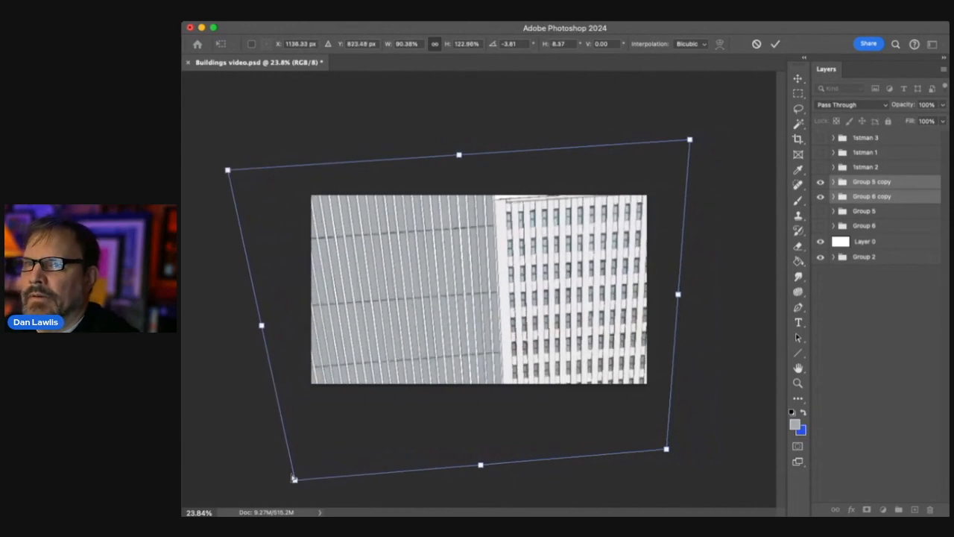
{"action": "left_click_drag", "start_coordinate": [690, 140], "coordinate": [686, 138]}
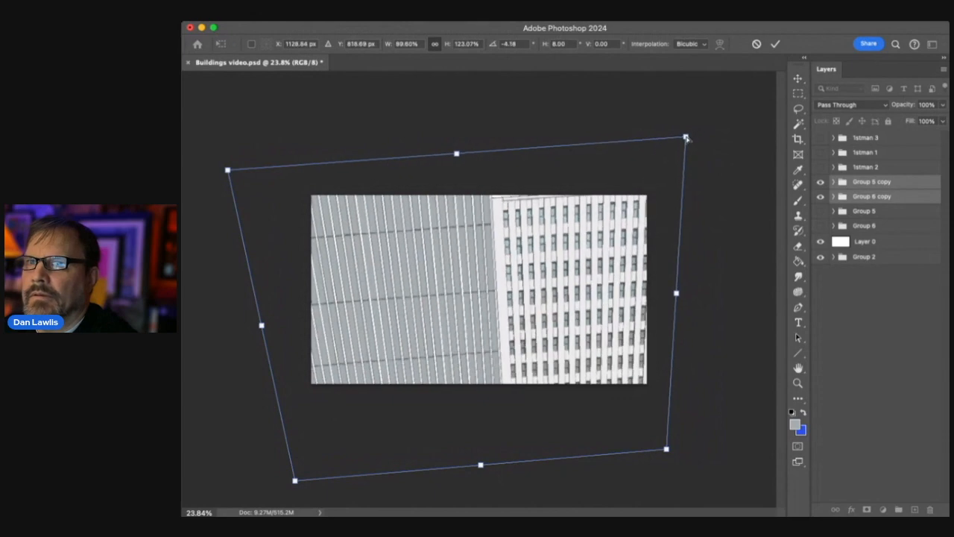
{"action": "left_click_drag", "start_coordinate": [481, 466], "coordinate": [477, 441]}
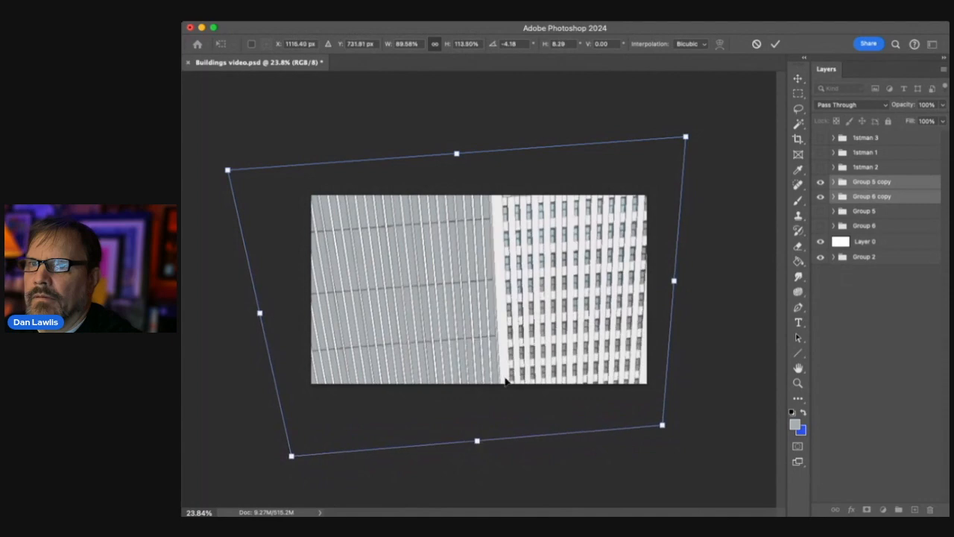
{"action": "left_click_drag", "start_coordinate": [687, 138], "coordinate": [698, 129]}
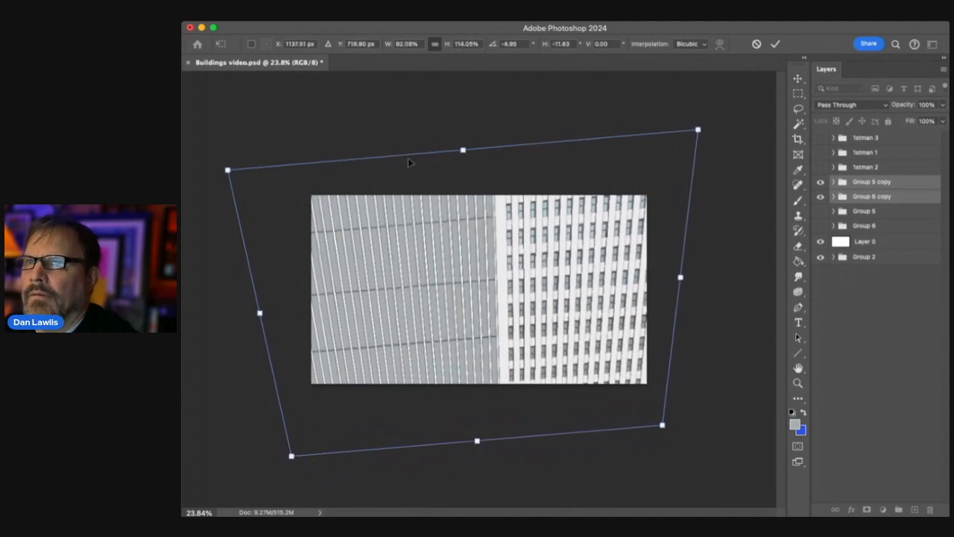
{"action": "left_click_drag", "start_coordinate": [228, 170], "coordinate": [219, 173]}
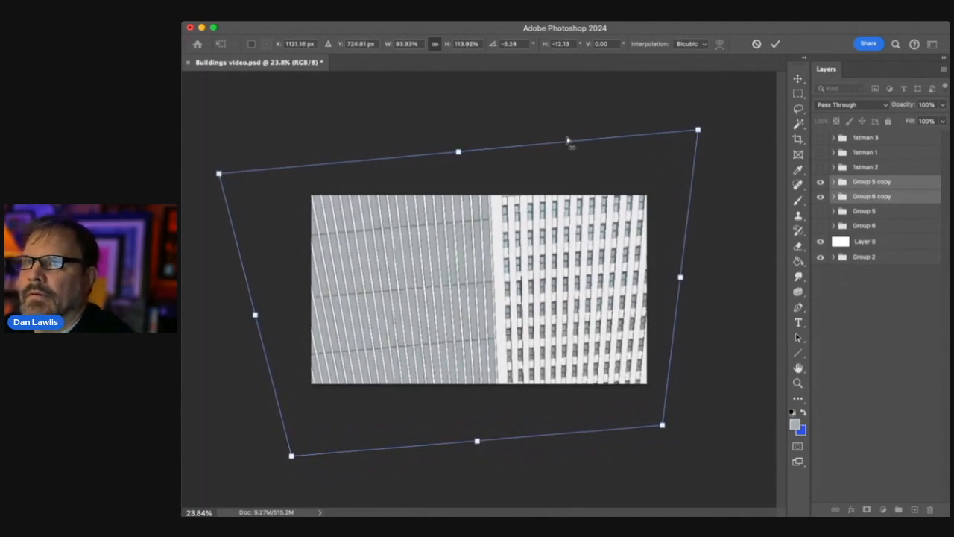
{"action": "left_click_drag", "start_coordinate": [698, 131], "coordinate": [692, 133]}
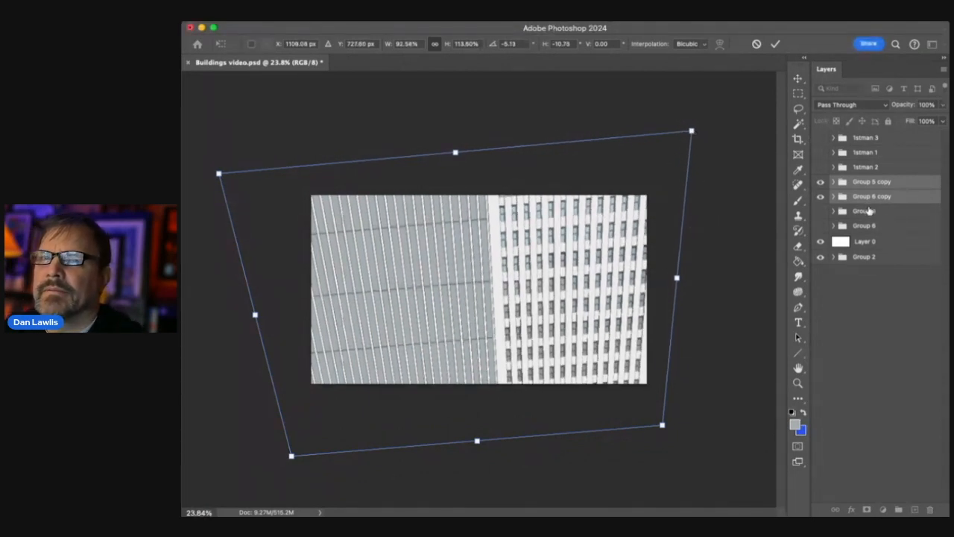
{"action": "key", "text": "Return"}
Paint light blue with a 300 px brush over the upper glass on Layer 31 in Group 6 copy, with transparent pixels locked
{"action": "left_click", "coordinate": [834, 196]}
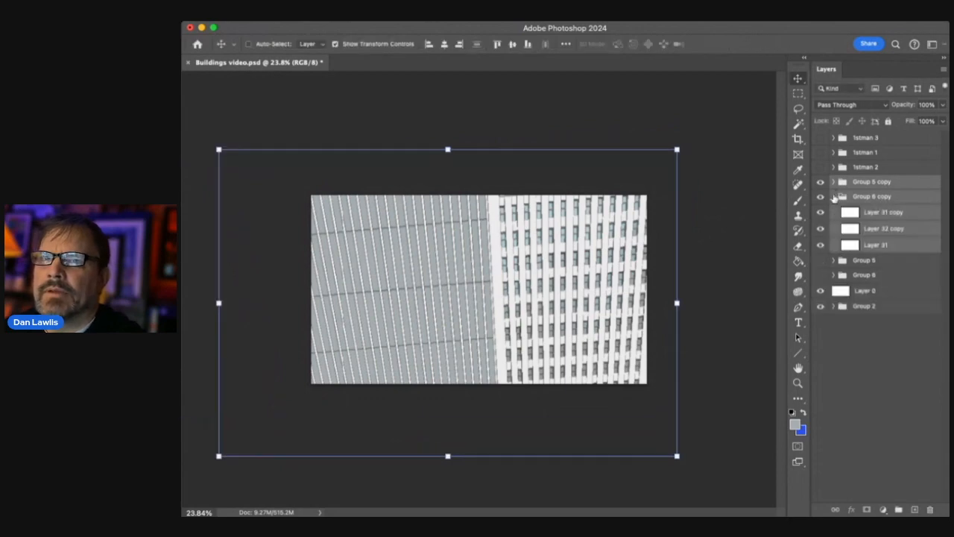
{"action": "left_click", "coordinate": [884, 246]}
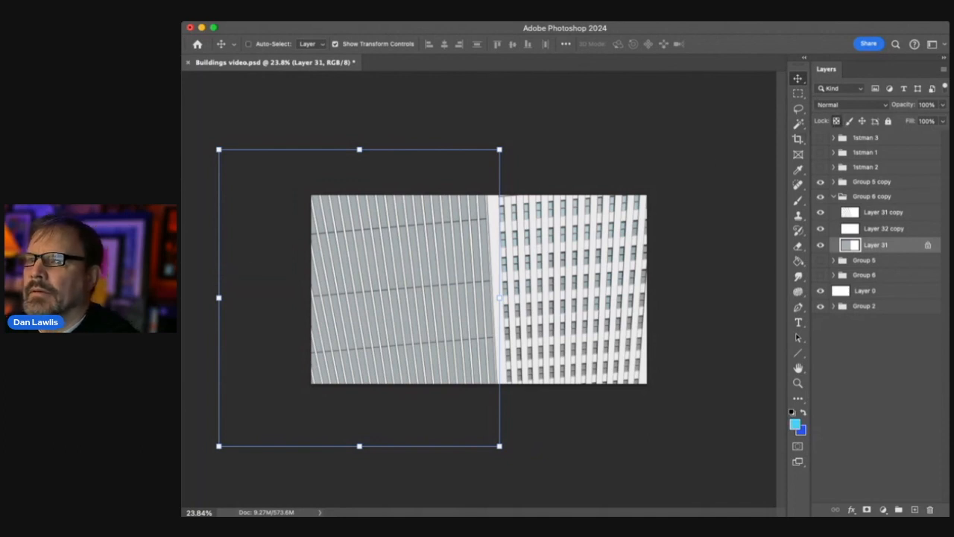
{"action": "left_click", "coordinate": [797, 201]}
{"action": "key", "text": "bracketright"}
{"action": "key", "text": "bracketright"}
{"action": "key", "text": "bracketright"}
{"action": "key", "text": "bracketright"}
{"action": "key", "text": "bracketright"}
{"action": "key", "text": "bracketright"}
{"action": "key", "text": "bracketright"}
{"action": "key", "text": "bracketright"}
{"action": "key", "text": "bracketright"}
{"action": "key", "text": "bracketright"}
{"action": "key", "text": "bracketright"}
{"action": "key", "text": "bracketright"}
{"action": "mouse_move", "coordinate": [352, 211]}
{"action": "left_mouse_down"}
{"action": "mouse_move", "coordinate": [319, 211]}
{"action": "mouse_move", "coordinate": [366, 217]}
{"action": "mouse_move", "coordinate": [381, 234]}
{"action": "mouse_move", "coordinate": [380, 266]}
{"action": "mouse_move", "coordinate": [358, 215]}
{"action": "mouse_move", "coordinate": [403, 216]}
{"action": "mouse_move", "coordinate": [380, 262]}
{"action": "mouse_move", "coordinate": [290, 328]}
{"action": "mouse_move", "coordinate": [328, 269]}
{"action": "mouse_move", "coordinate": [462, 264]}
{"action": "mouse_move", "coordinate": [299, 347]}
{"action": "left_mouse_up"}
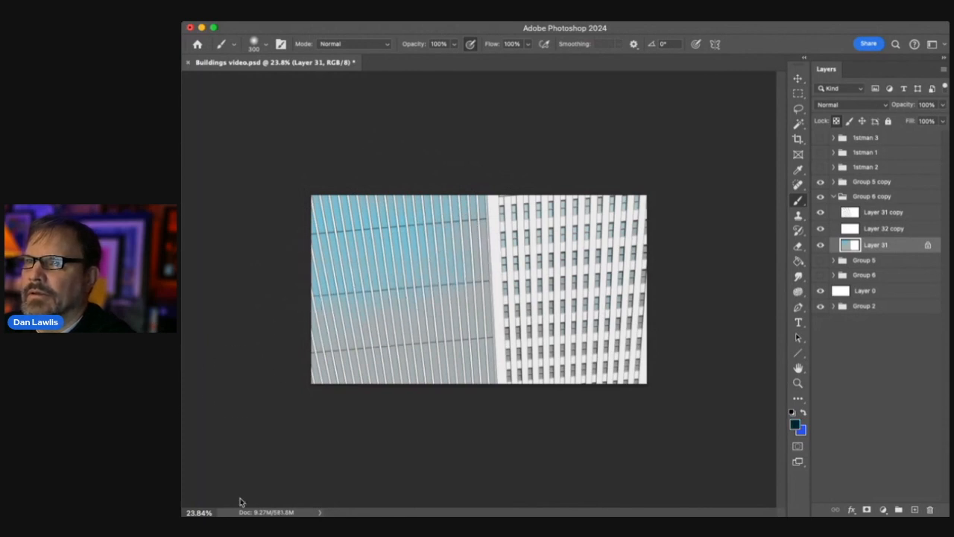
Brush a dark teal diagonal reflection across the lower glass at 500 px and an off-white highlight above it at 300 px
{"action": "mouse_move", "coordinate": [341, 328]}
{"action": "left_mouse_down"}
{"action": "mouse_move", "coordinate": [405, 300]}
{"action": "mouse_move", "coordinate": [335, 315]}
{"action": "mouse_move", "coordinate": [505, 240]}
{"action": "mouse_move", "coordinate": [328, 321]}
{"action": "mouse_move", "coordinate": [453, 286]}
{"action": "mouse_move", "coordinate": [486, 254]}
{"action": "mouse_move", "coordinate": [330, 369]}
{"action": "mouse_move", "coordinate": [356, 377]}
{"action": "mouse_move", "coordinate": [437, 317]}
{"action": "mouse_move", "coordinate": [538, 492]}
{"action": "left_mouse_up"}
{"action": "mouse_move", "coordinate": [582, 460]}
{"action": "left_mouse_down"}
{"action": "mouse_move", "coordinate": [460, 311]}
{"action": "mouse_move", "coordinate": [320, 352]}
{"action": "mouse_move", "coordinate": [470, 311]}
{"action": "mouse_move", "coordinate": [432, 408]}
{"action": "mouse_move", "coordinate": [320, 356]}
{"action": "mouse_move", "coordinate": [350, 325]}
{"action": "mouse_move", "coordinate": [428, 309]}
{"action": "mouse_move", "coordinate": [489, 267]}
{"action": "mouse_move", "coordinate": [316, 355]}
{"action": "mouse_move", "coordinate": [375, 378]}
{"action": "left_mouse_up"}
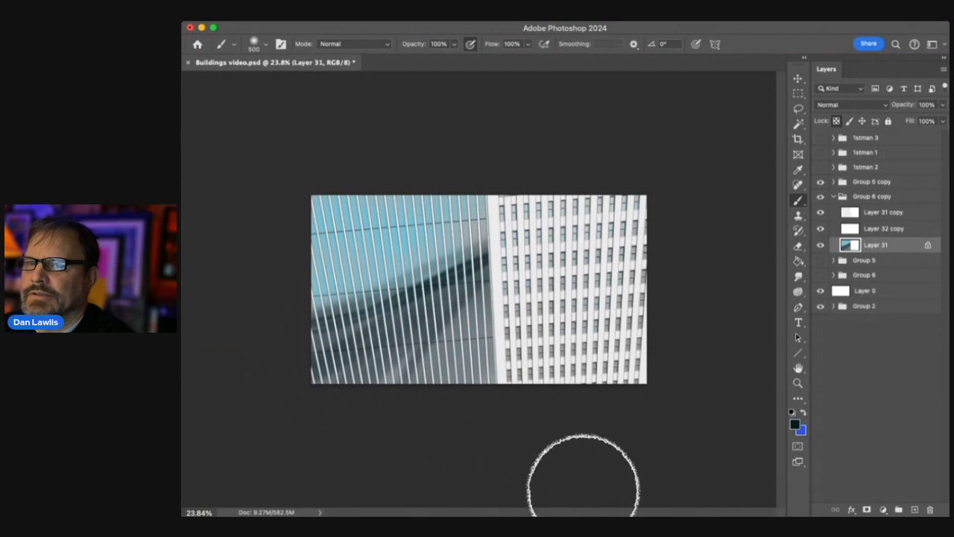
{"action": "key", "text": "bracketleft"}
{"action": "key", "text": "bracketleft"}
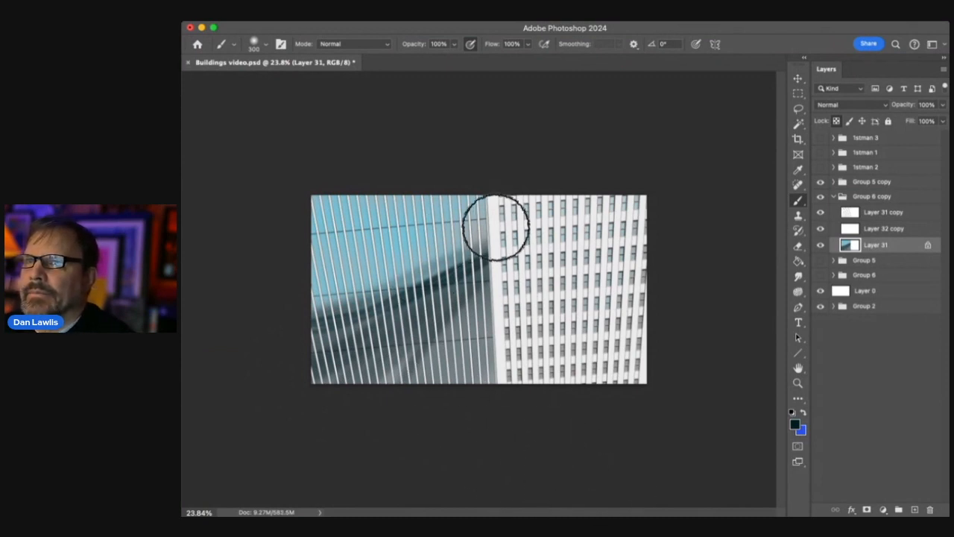
{"action": "key", "text": "x"}
{"action": "mouse_move", "coordinate": [474, 235]}
{"action": "left_mouse_down"}
{"action": "mouse_move", "coordinate": [283, 309]}
{"action": "mouse_move", "coordinate": [486, 213]}
{"action": "mouse_move", "coordinate": [326, 256]}
{"action": "mouse_move", "coordinate": [411, 232]}
{"action": "mouse_move", "coordinate": [358, 270]}
{"action": "mouse_move", "coordinate": [456, 213]}
{"action": "mouse_move", "coordinate": [341, 206]}
{"action": "mouse_move", "coordinate": [460, 217]}
{"action": "mouse_move", "coordinate": [516, 260]}
{"action": "mouse_move", "coordinate": [420, 237]}
{"action": "left_mouse_up"}
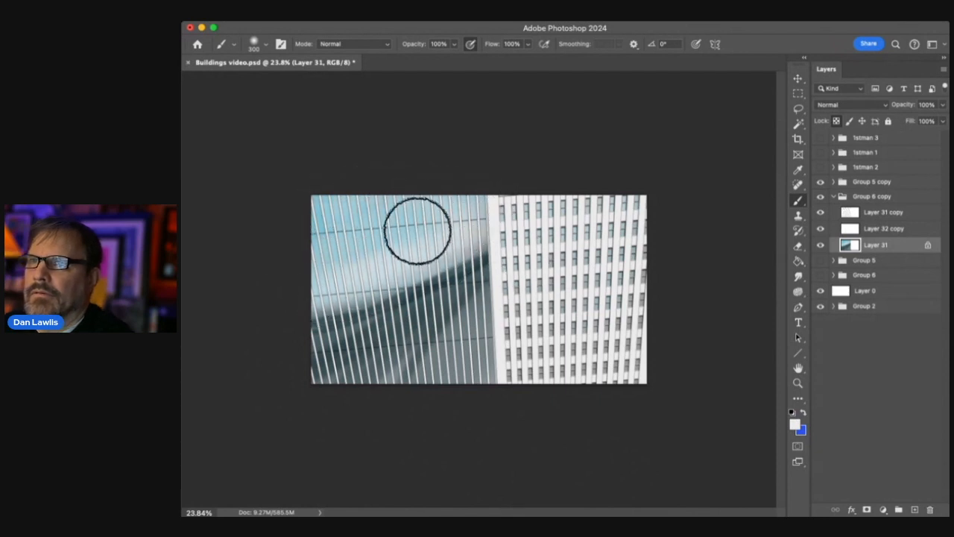
Sample muted blues from the glass and blend them over the highlight and dark lower area on Layer 31
{"action": "left_click", "coordinate": [416, 210], "text": "alt"}
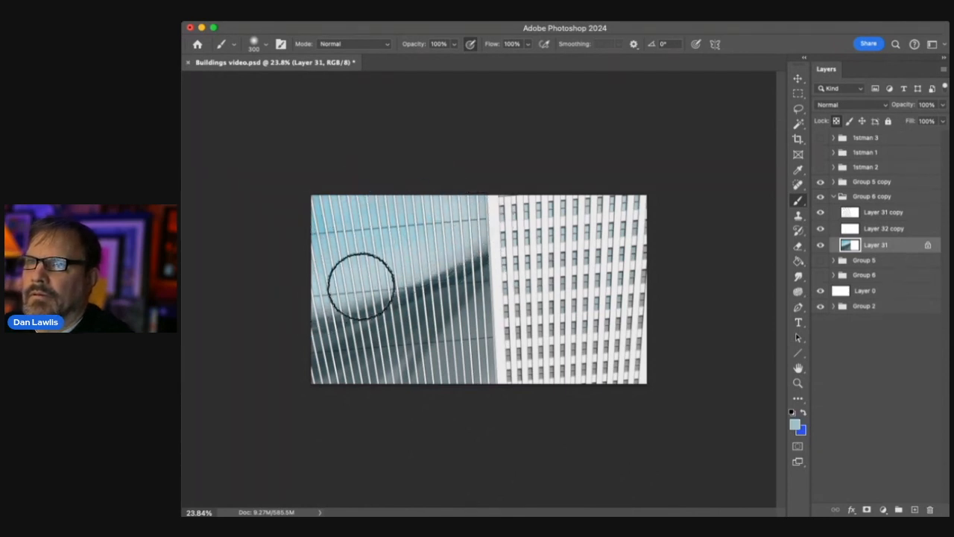
{"action": "mouse_move", "coordinate": [445, 343]}
{"action": "left_mouse_down"}
{"action": "mouse_move", "coordinate": [398, 362]}
{"action": "mouse_move", "coordinate": [488, 282]}
{"action": "mouse_move", "coordinate": [359, 382]}
{"action": "mouse_move", "coordinate": [484, 398]}
{"action": "mouse_move", "coordinate": [332, 374]}
{"action": "mouse_move", "coordinate": [310, 357]}
{"action": "mouse_move", "coordinate": [491, 289]}
{"action": "left_mouse_up"}
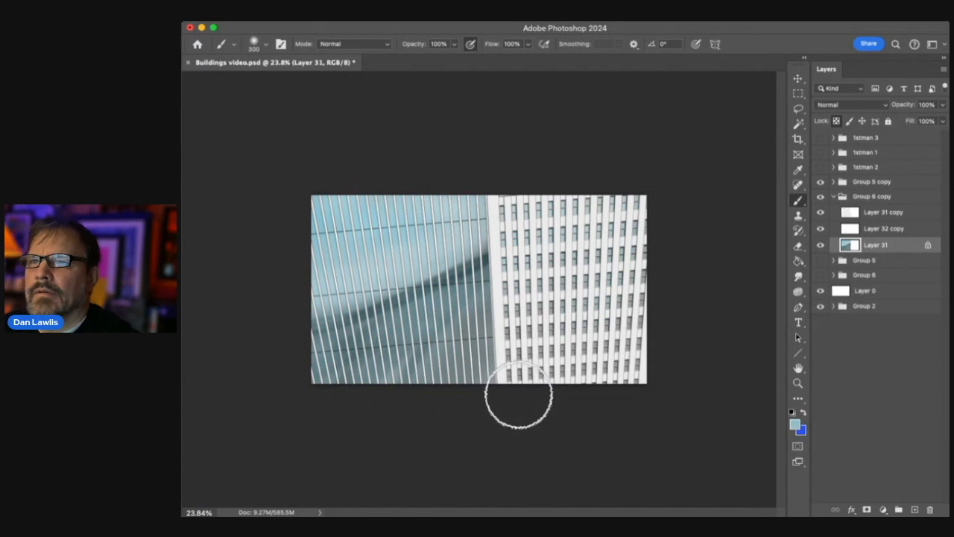
{"action": "left_click", "coordinate": [406, 193], "text": "alt"}
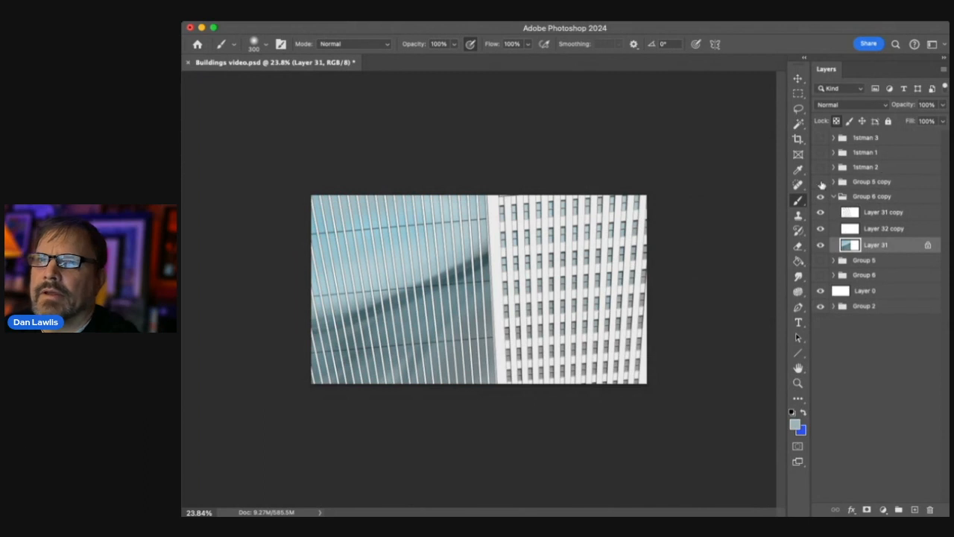
Check the visibility of Group 5 copy and its Layer 28, and move Layer 28 out of the group to just above it
{"action": "left_click", "coordinate": [821, 182]}
{"action": "left_click", "coordinate": [821, 182]}
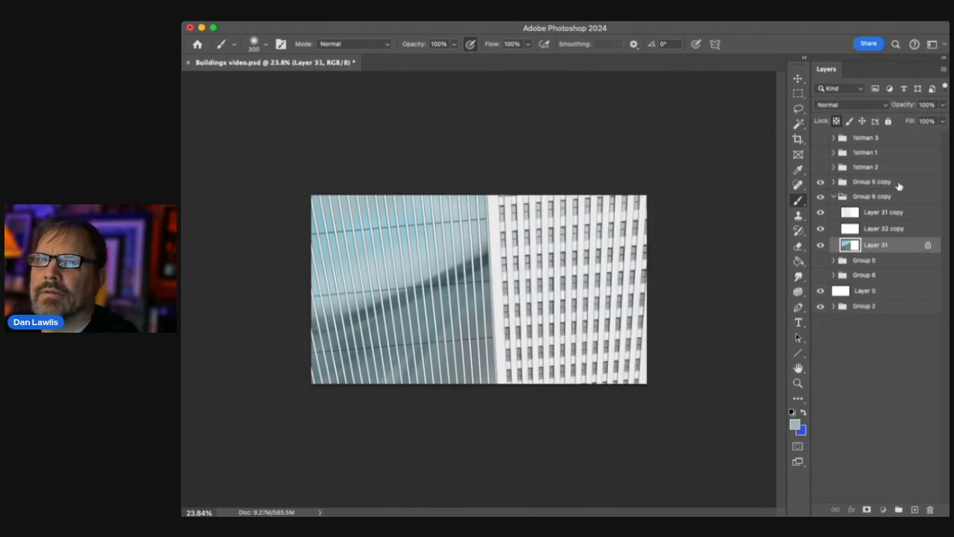
{"action": "left_click", "coordinate": [903, 183]}
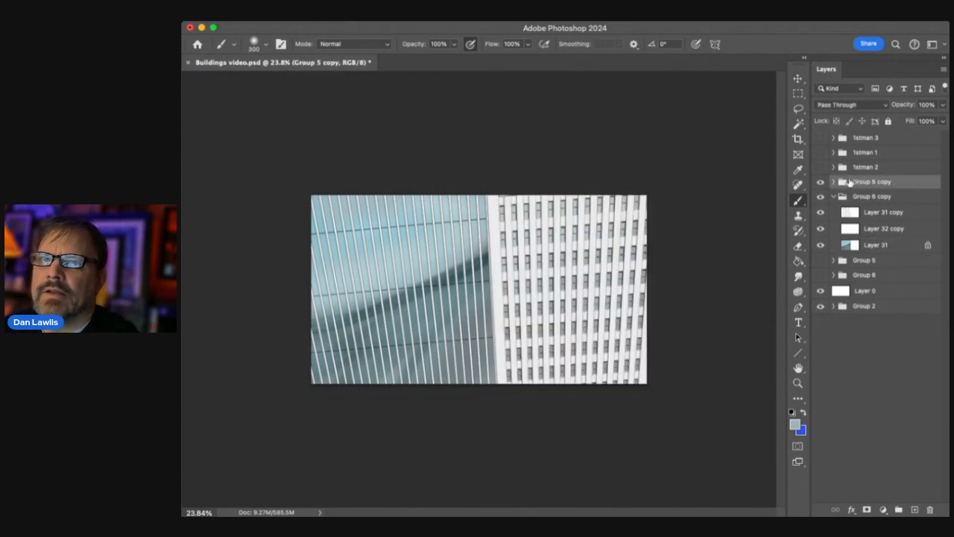
{"action": "left_click", "coordinate": [834, 182]}
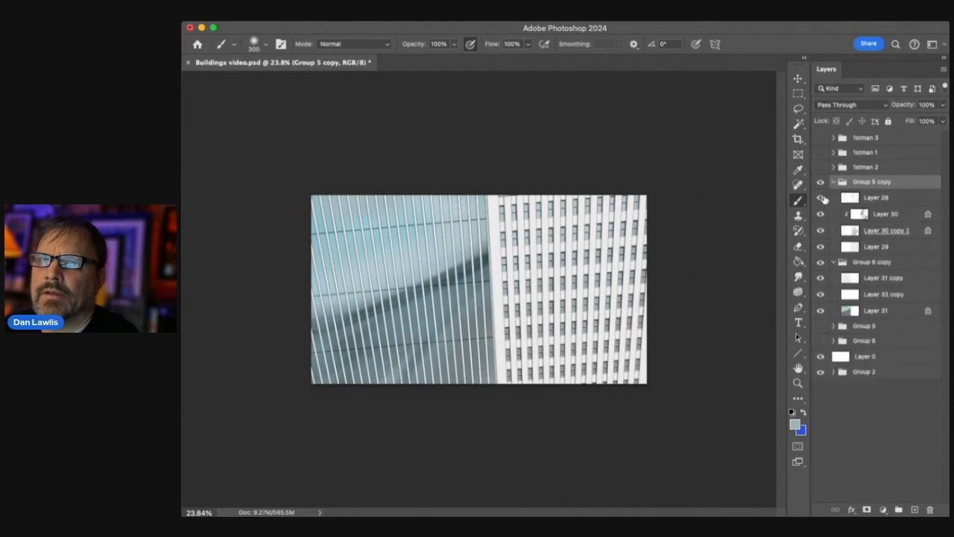
{"action": "left_click", "coordinate": [821, 197]}
{"action": "left_click", "coordinate": [821, 198]}
{"action": "left_click_drag", "start_coordinate": [898, 200], "coordinate": [899, 176]}
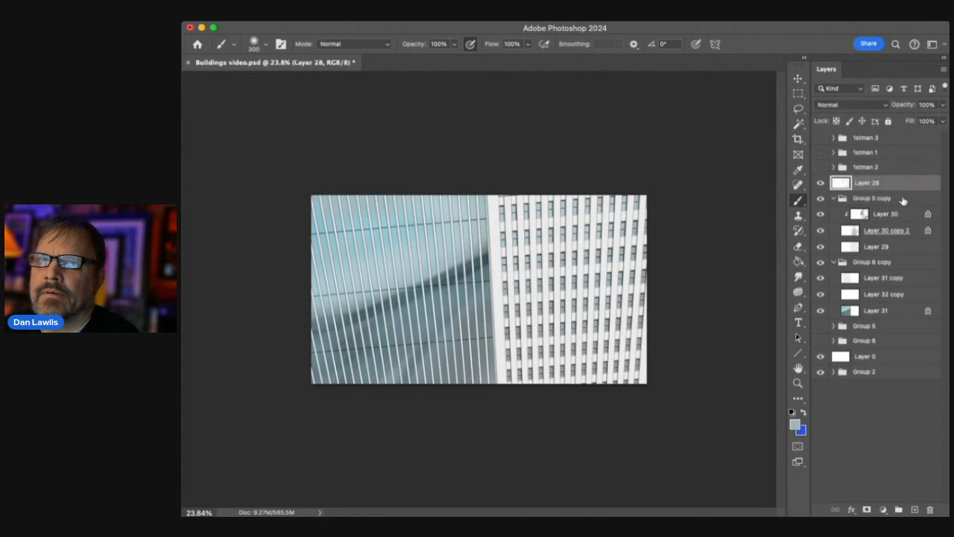
Toggle Group 5 copy's visibility to check what it contains without Layer 28, and collapse the group
{"action": "left_click", "coordinate": [901, 201]}
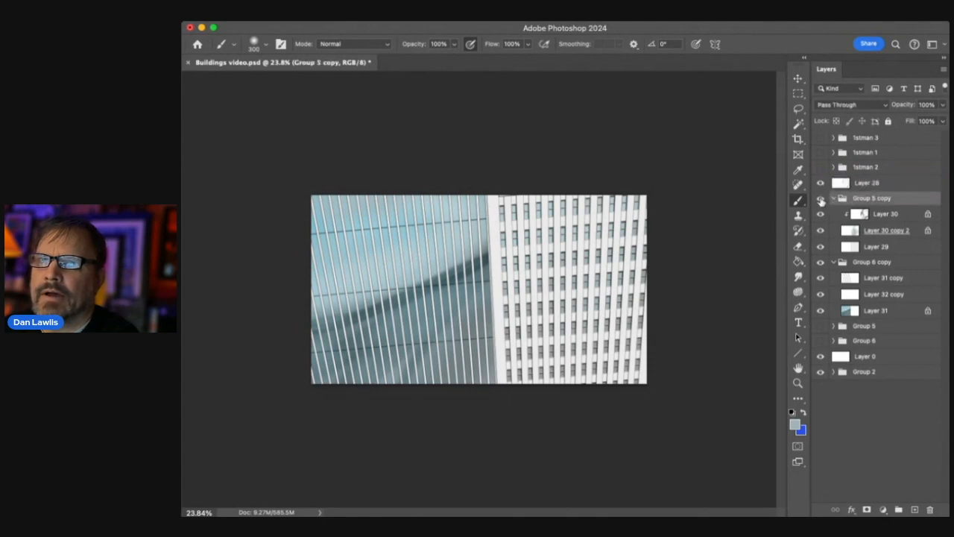
{"action": "left_click", "coordinate": [821, 198]}
{"action": "left_click", "coordinate": [821, 198]}
{"action": "left_click", "coordinate": [822, 198]}
{"action": "left_click", "coordinate": [821, 199]}
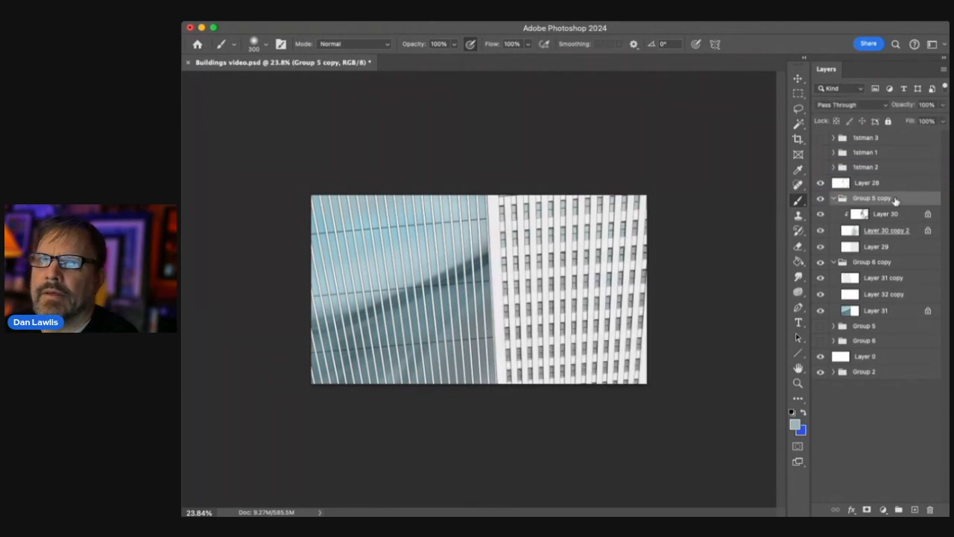
{"action": "left_click", "coordinate": [833, 199]}
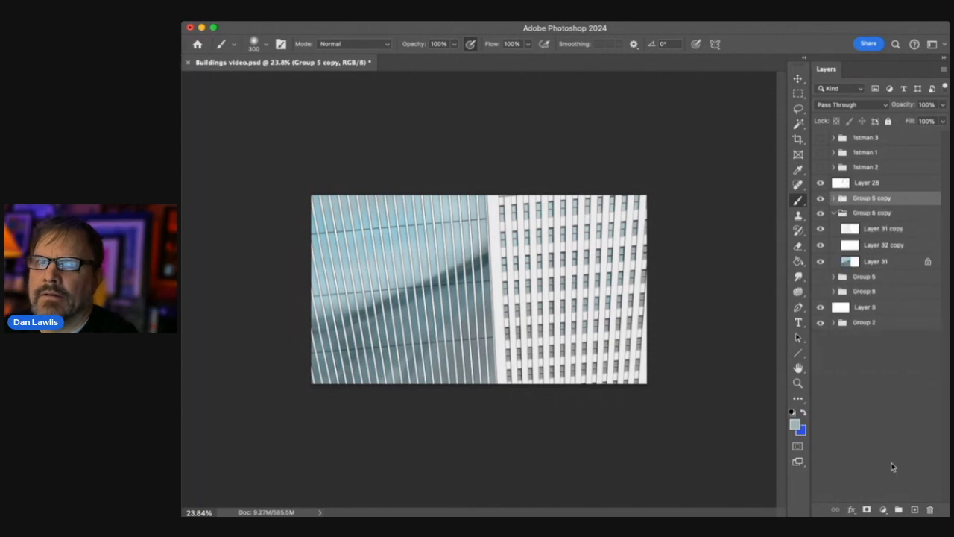
Add a Multiply layer clipped to Group 5 copy and, at 1000 px, brush blue over the white building's lower right and tan above
{"action": "left_click", "coordinate": [915, 509]}
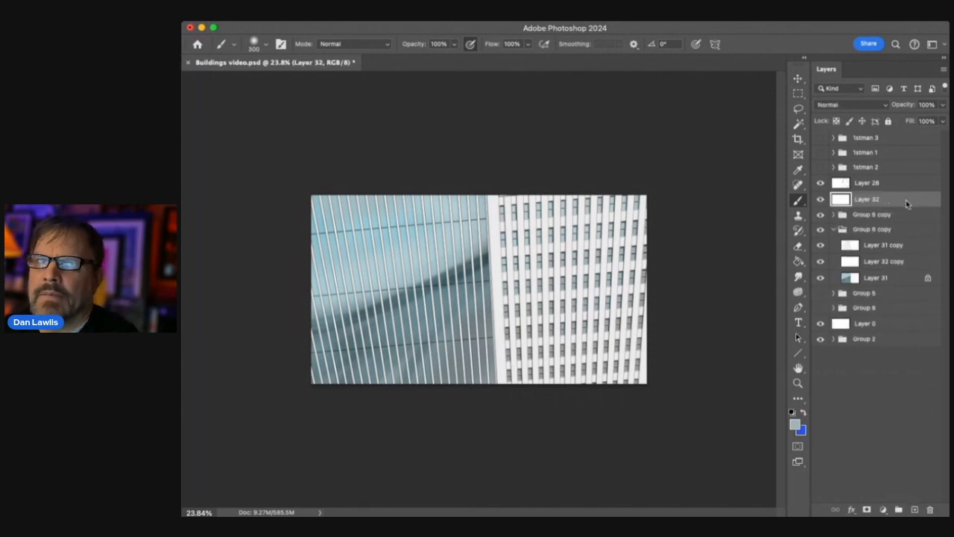
{"action": "key", "text": "super+alt+g"}
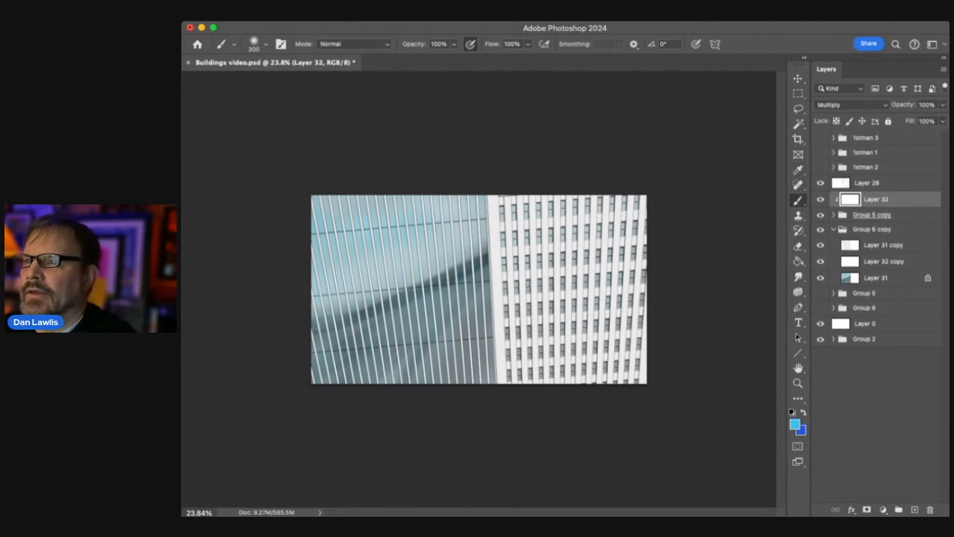
{"action": "key", "text": "bracketright"}
{"action": "key", "text": "bracketright"}
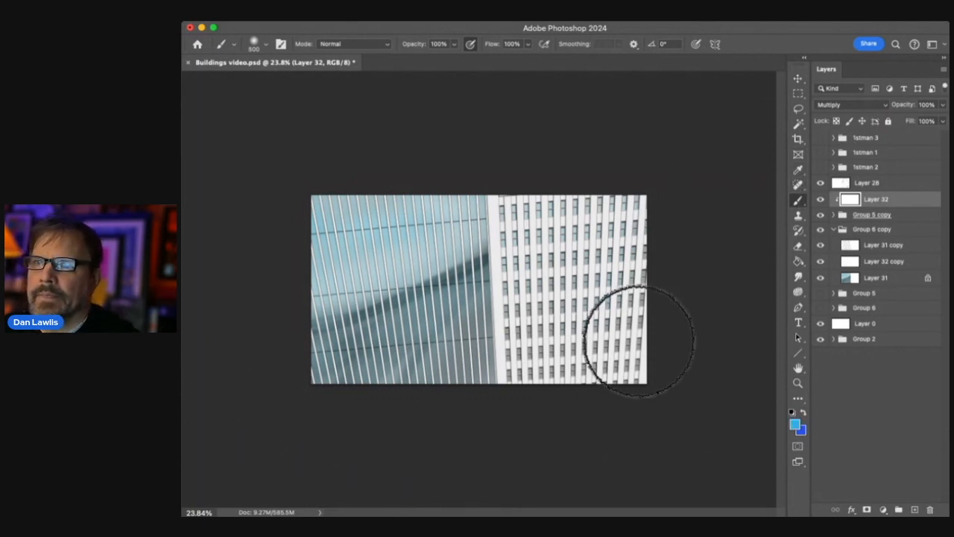
{"action": "key", "text": "bracketright"}
{"action": "key", "text": "bracketright"}
{"action": "key", "text": "bracketright"}
{"action": "key", "text": "bracketright"}
{"action": "key", "text": "bracketright"}
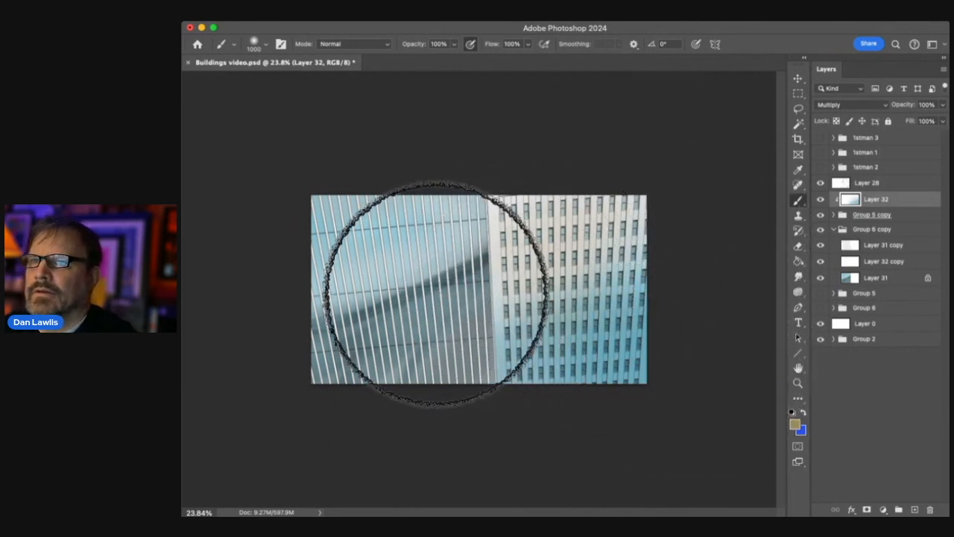
{"action": "left_click", "coordinate": [585, 219], "text": "alt"}
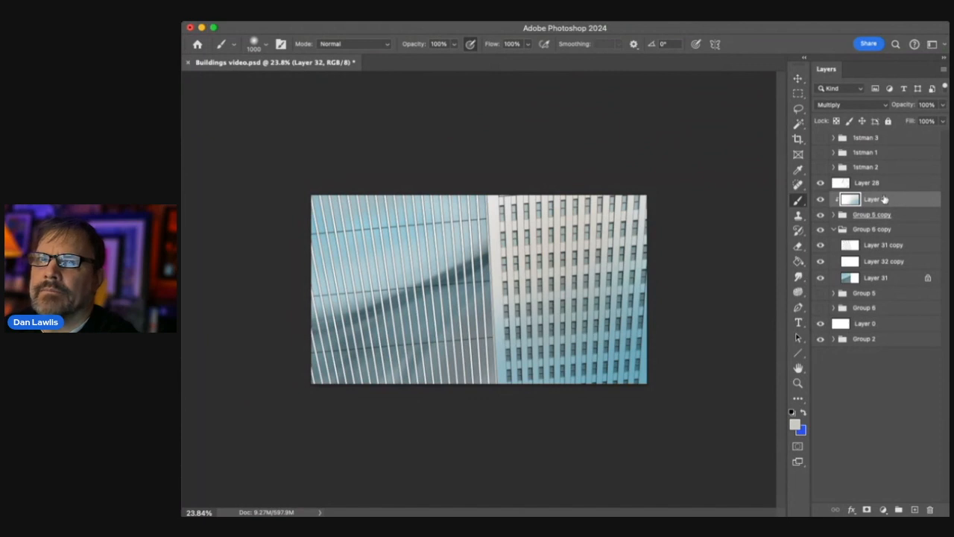
Check Layer 28's visibility, then select Layer 28 through Layer 31 and distort both buildings so they spread wider towards the top
{"action": "left_click", "coordinate": [821, 184]}
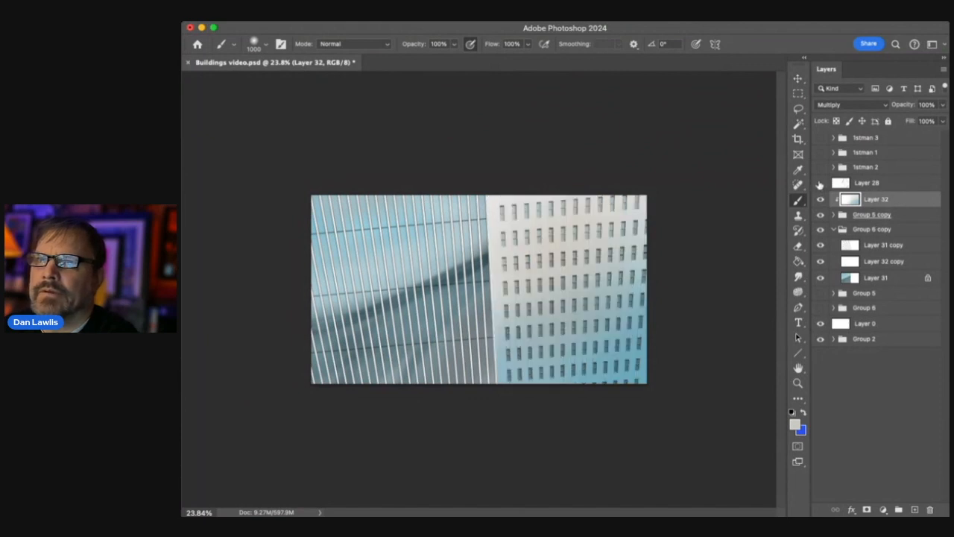
{"action": "left_click", "coordinate": [820, 184]}
{"action": "left_click", "coordinate": [892, 186]}
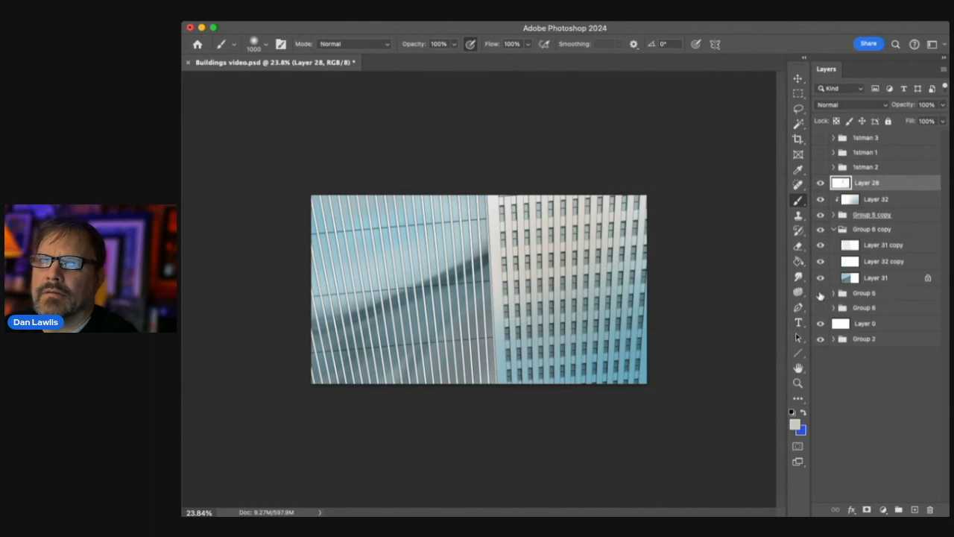
{"action": "left_click", "coordinate": [899, 279], "text": "shift"}
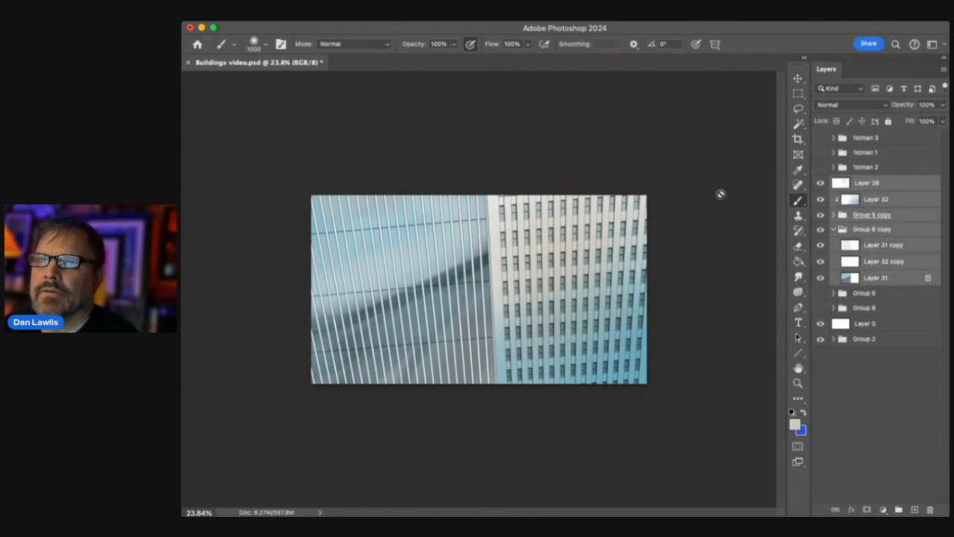
{"action": "left_click", "coordinate": [798, 79]}
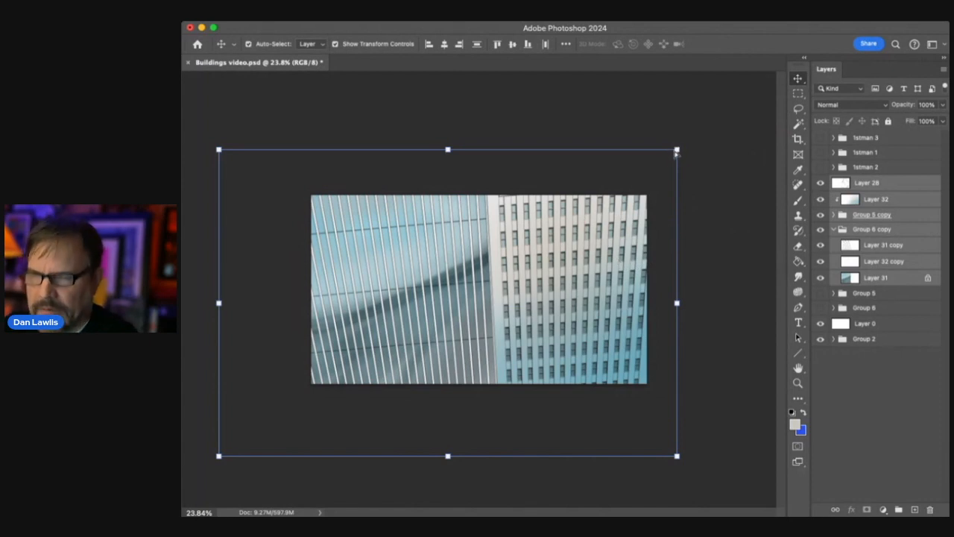
{"action": "left_click_drag", "start_coordinate": [676, 150], "coordinate": [699, 150]}
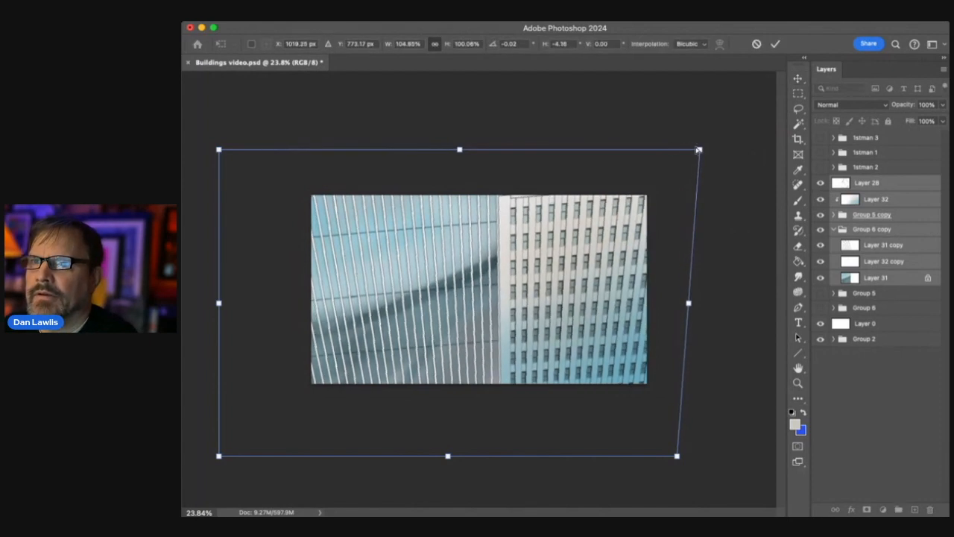
{"action": "left_click_drag", "start_coordinate": [220, 151], "coordinate": [204, 162]}
{"action": "left_click_drag", "start_coordinate": [676, 455], "coordinate": [681, 458]}
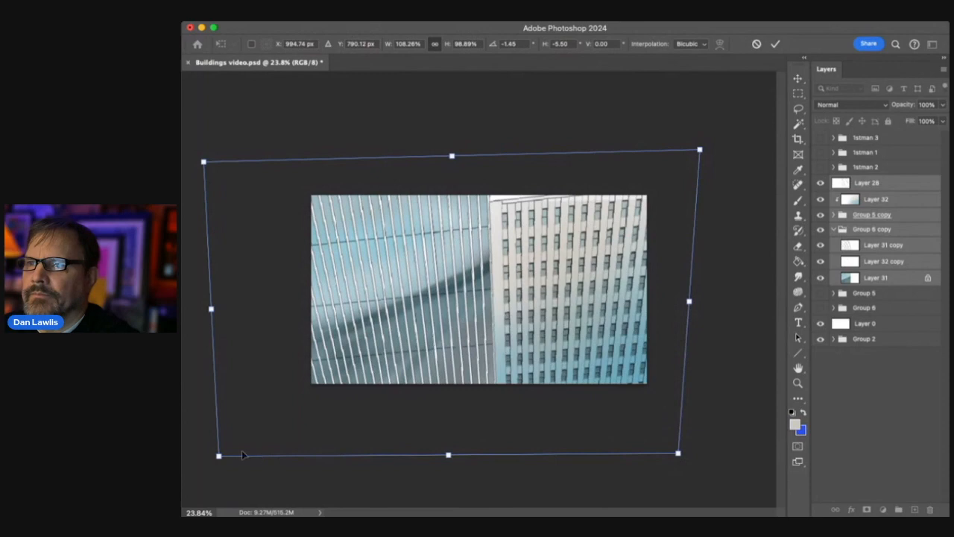
Refine the buildings' distortion by pulling the lower-left corner inward and the upper corners outward, and apply the transform
{"action": "left_click_drag", "start_coordinate": [218, 456], "coordinate": [252, 460]}
{"action": "left_click_drag", "start_coordinate": [677, 451], "coordinate": [678, 446]}
{"action": "mouse_move", "coordinate": [700, 150]}
{"action": "left_mouse_down"}
{"action": "mouse_move", "coordinate": [704, 169]}
{"action": "mouse_move", "coordinate": [702, 150]}
{"action": "left_mouse_up"}
{"action": "left_click_drag", "start_coordinate": [204, 159], "coordinate": [193, 139]}
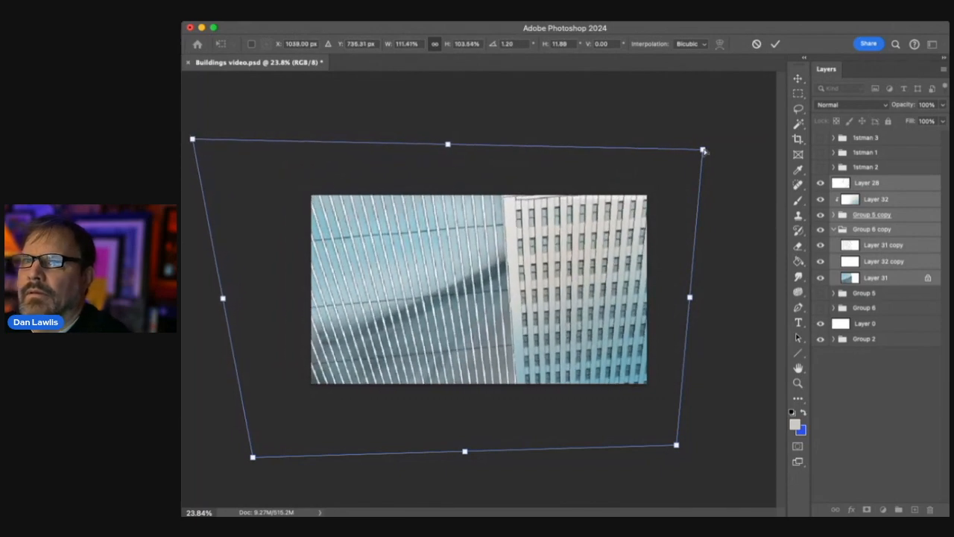
{"action": "left_click_drag", "start_coordinate": [704, 149], "coordinate": [702, 147]}
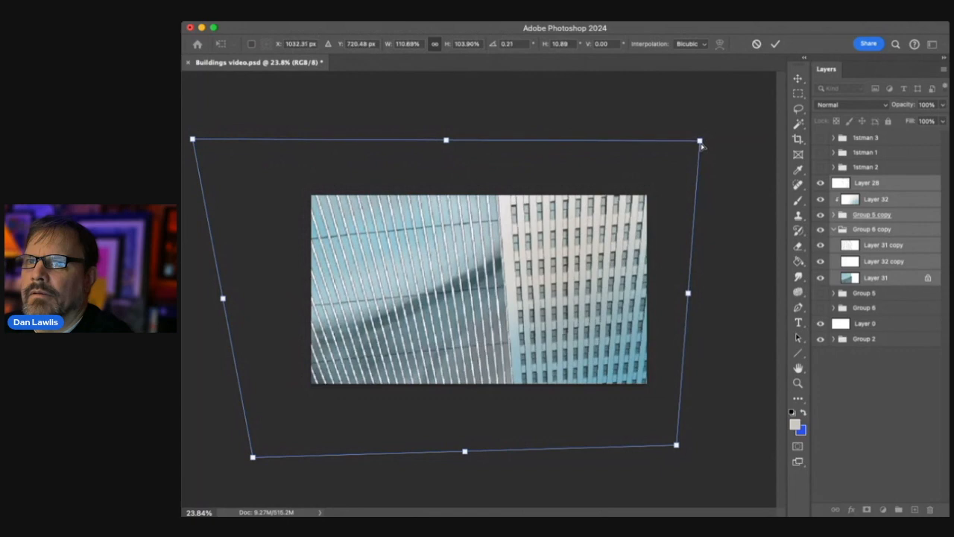
{"action": "left_click_drag", "start_coordinate": [689, 295], "coordinate": [705, 298]}
{"action": "left_click_drag", "start_coordinate": [222, 298], "coordinate": [222, 300]}
{"action": "left_click_drag", "start_coordinate": [716, 147], "coordinate": [716, 134]}
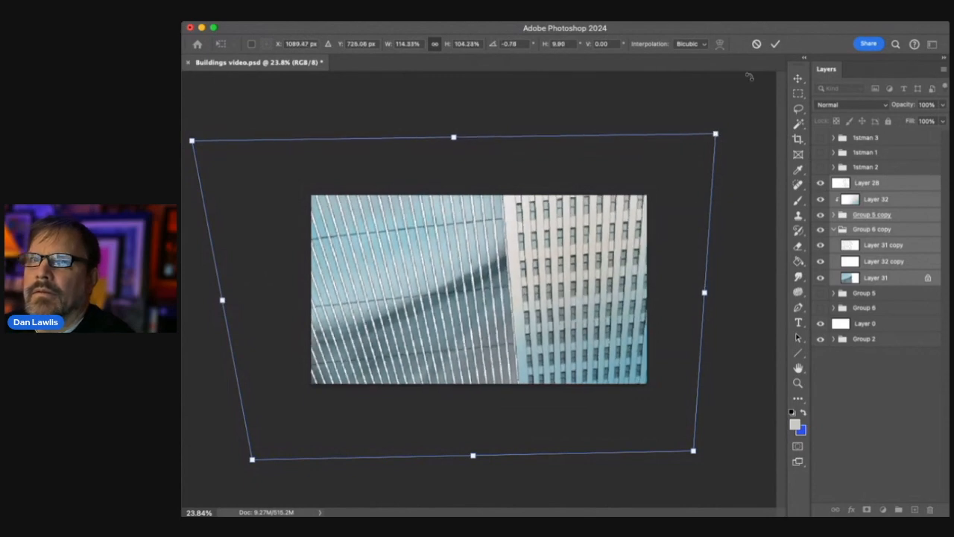
{"action": "left_click", "coordinate": [775, 43]}
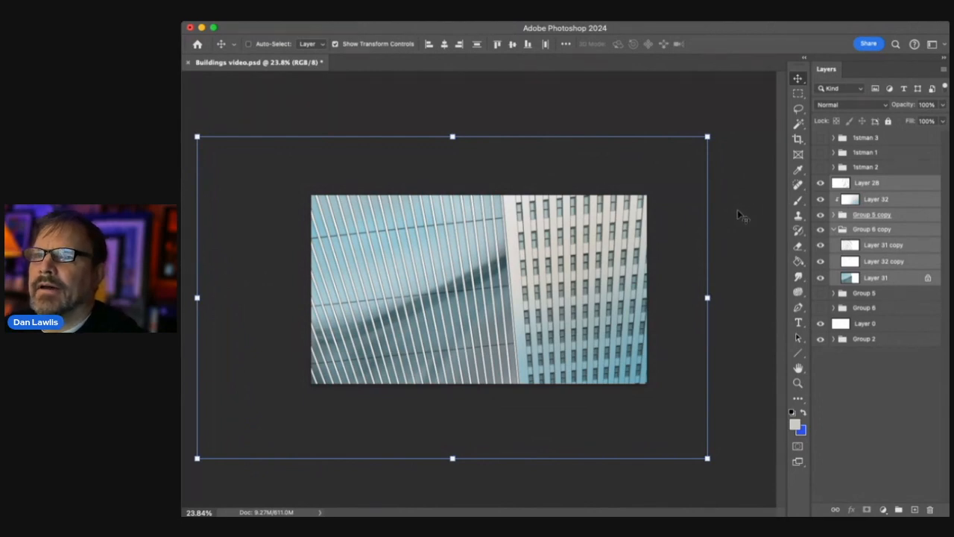
Show the 1stman 3 figure, transform and reposition it over the white building, and hide it again
{"action": "left_click", "coordinate": [821, 138]}
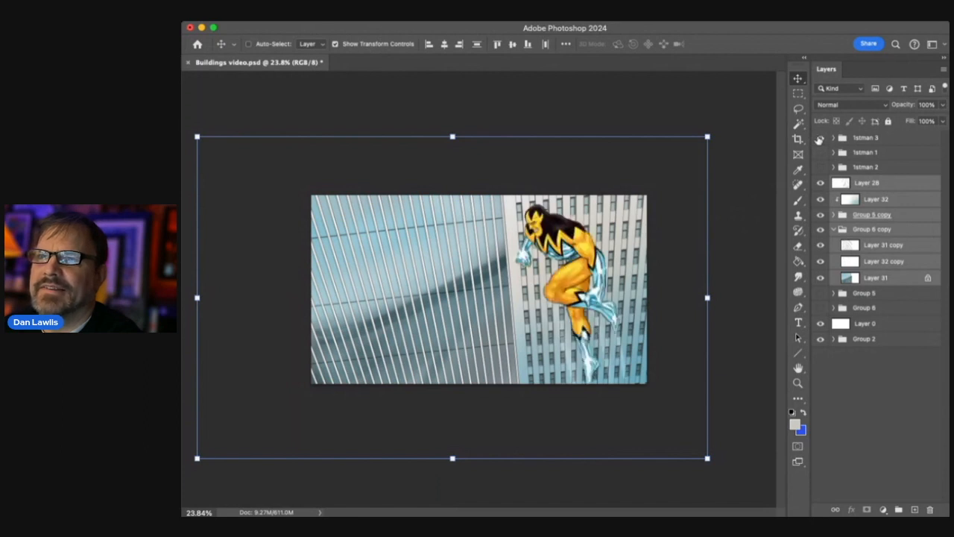
{"action": "left_click", "coordinate": [891, 140]}
{"action": "left_click_drag", "start_coordinate": [624, 252], "coordinate": [496, 251]}
{"action": "mouse_move", "coordinate": [587, 171]}
{"action": "left_mouse_down"}
{"action": "mouse_move", "coordinate": [558, 149]}
{"action": "mouse_move", "coordinate": [573, 159]}
{"action": "left_mouse_up"}
{"action": "left_click_drag", "start_coordinate": [488, 233], "coordinate": [582, 233]}
{"action": "left_click_drag", "start_coordinate": [685, 150], "coordinate": [692, 161]}
{"action": "key", "text": "Return"}
{"action": "left_click", "coordinate": [820, 137]}
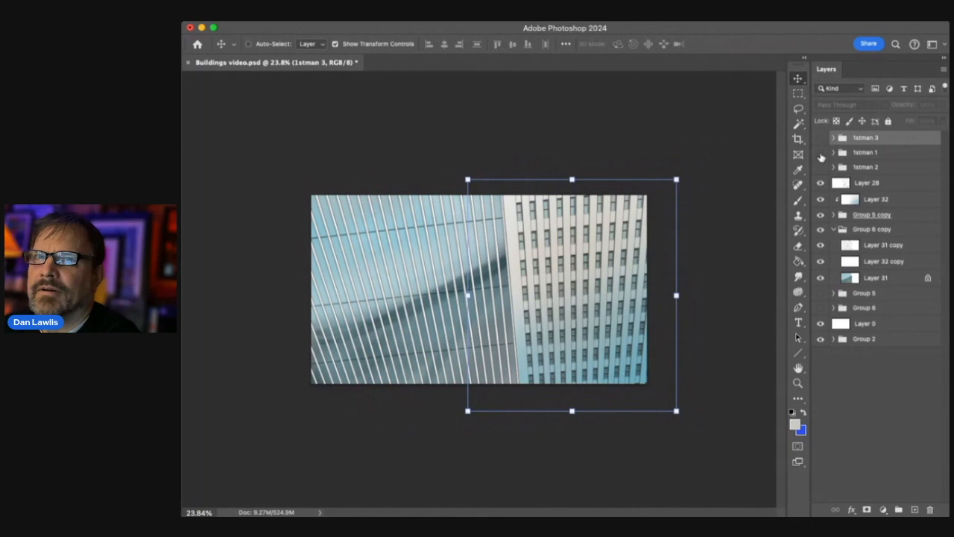
Show the 1stman 1 figure, shift it slightly towards the white building, and hide it again
{"action": "left_click", "coordinate": [820, 152]}
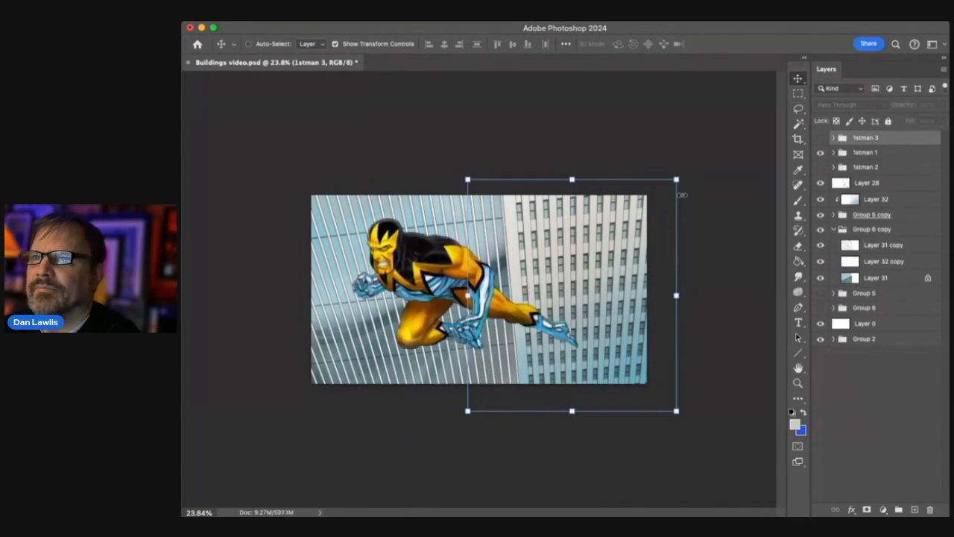
{"action": "left_click", "coordinate": [859, 153]}
{"action": "mouse_move", "coordinate": [452, 257]}
{"action": "left_mouse_down"}
{"action": "mouse_move", "coordinate": [477, 274]}
{"action": "mouse_move", "coordinate": [462, 255]}
{"action": "left_mouse_up"}
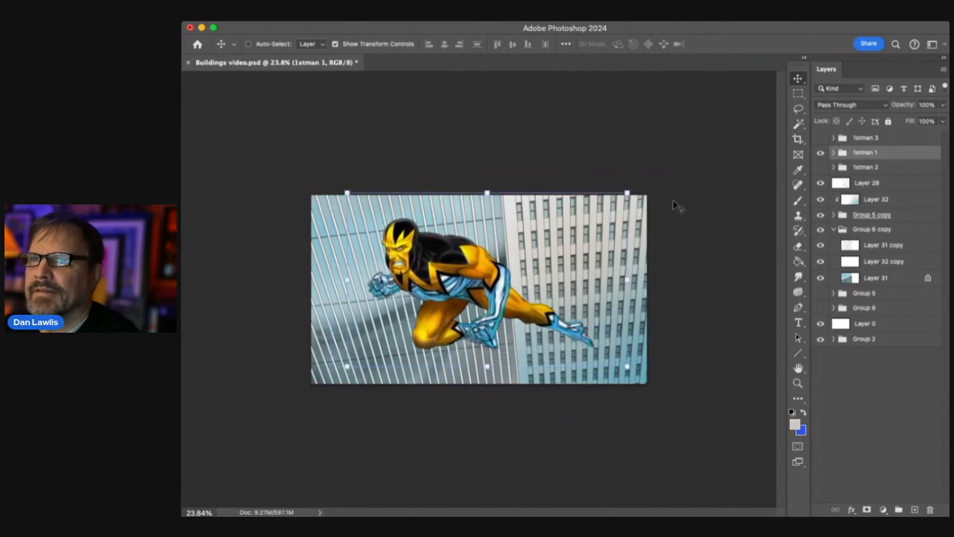
{"action": "left_click", "coordinate": [798, 200]}
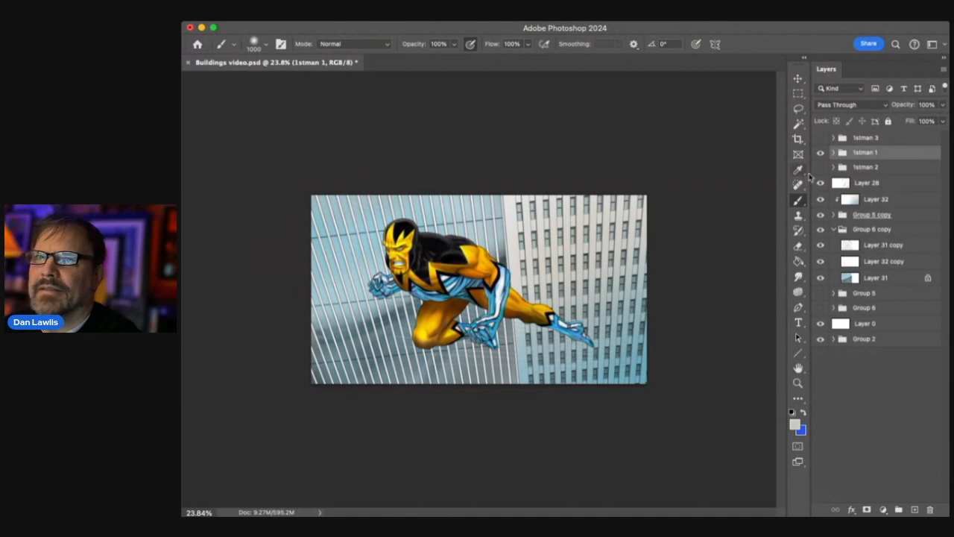
{"action": "left_click", "coordinate": [820, 152]}
Show the 1stman 2 figure, move it over the edge between the two buildings, and hide it again
{"action": "left_click", "coordinate": [821, 167]}
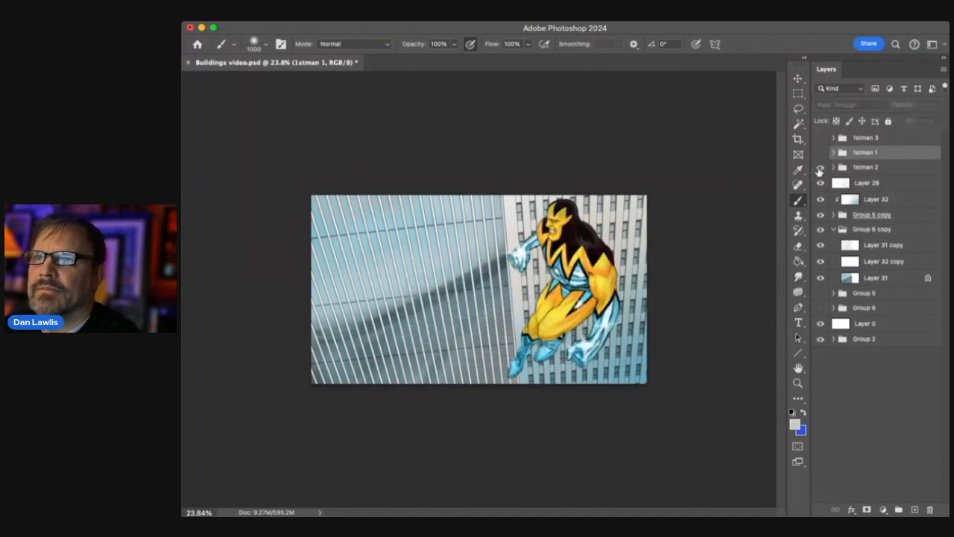
{"action": "left_click", "coordinate": [866, 167]}
{"action": "left_click", "coordinate": [798, 78]}
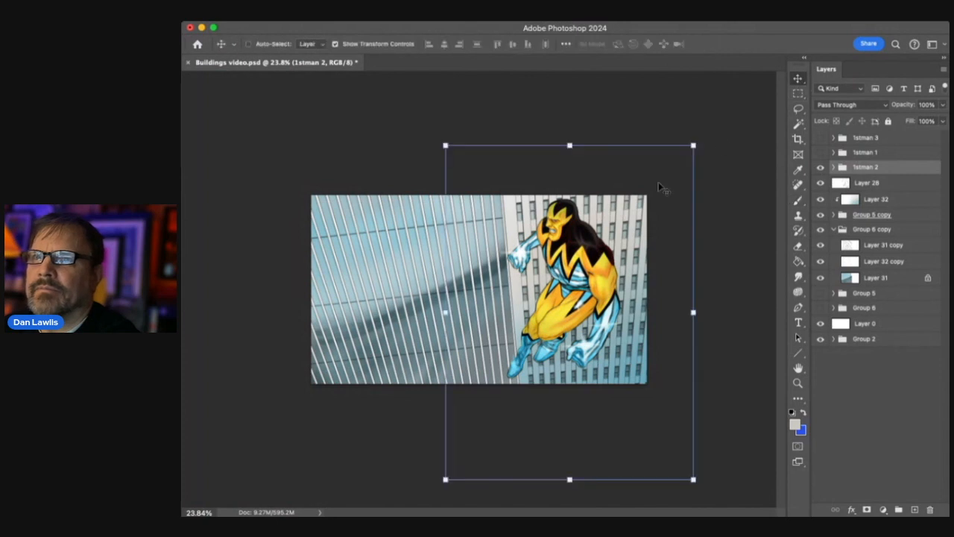
{"action": "left_click_drag", "start_coordinate": [596, 259], "coordinate": [607, 236]}
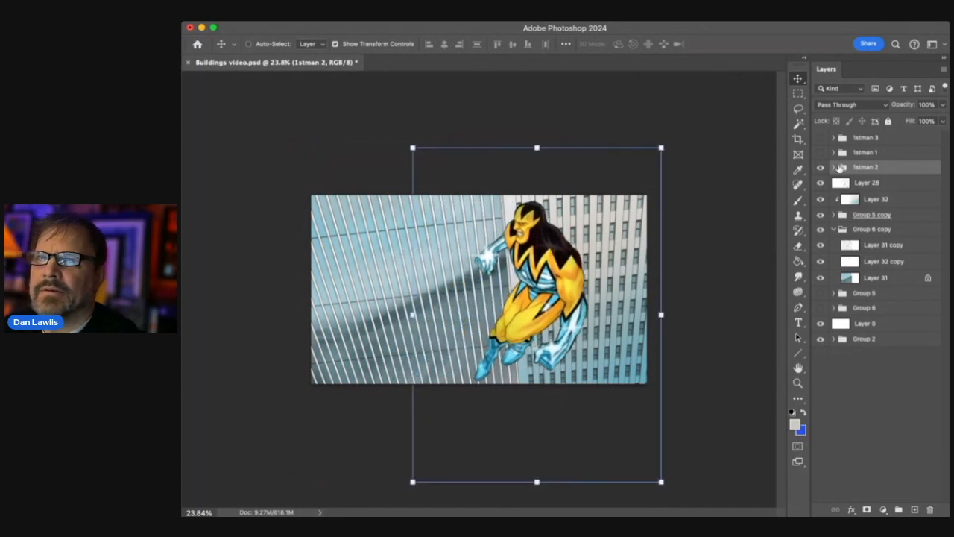
{"action": "left_click", "coordinate": [821, 167]}
Show the 1stman 1 figure again, reposition it across both buildings, and enlarge it slightly
{"action": "left_click", "coordinate": [821, 152]}
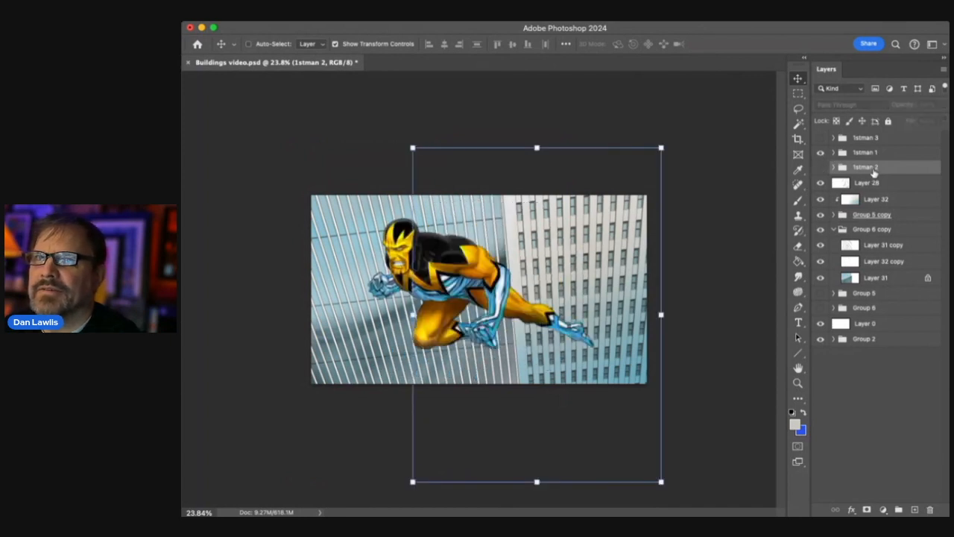
{"action": "left_click", "coordinate": [798, 200]}
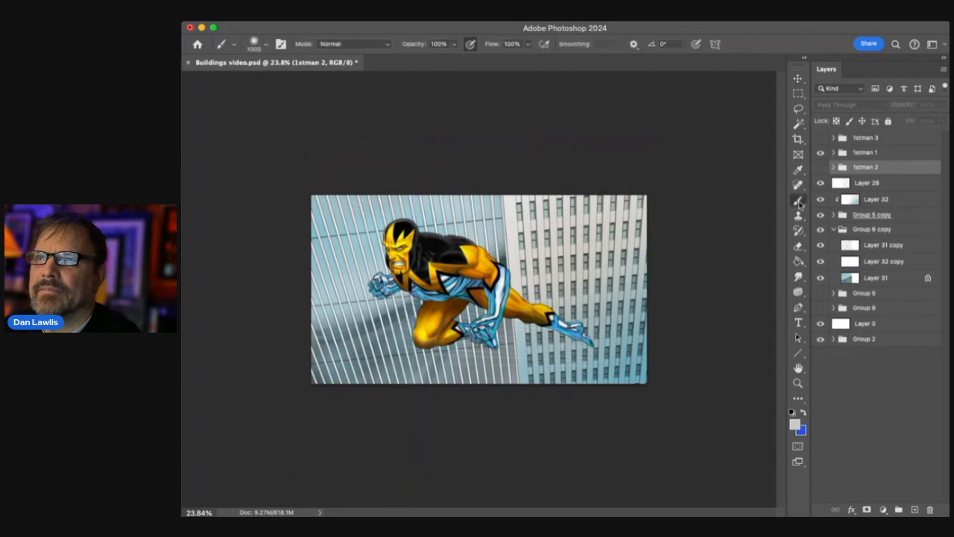
{"action": "left_click", "coordinate": [894, 157]}
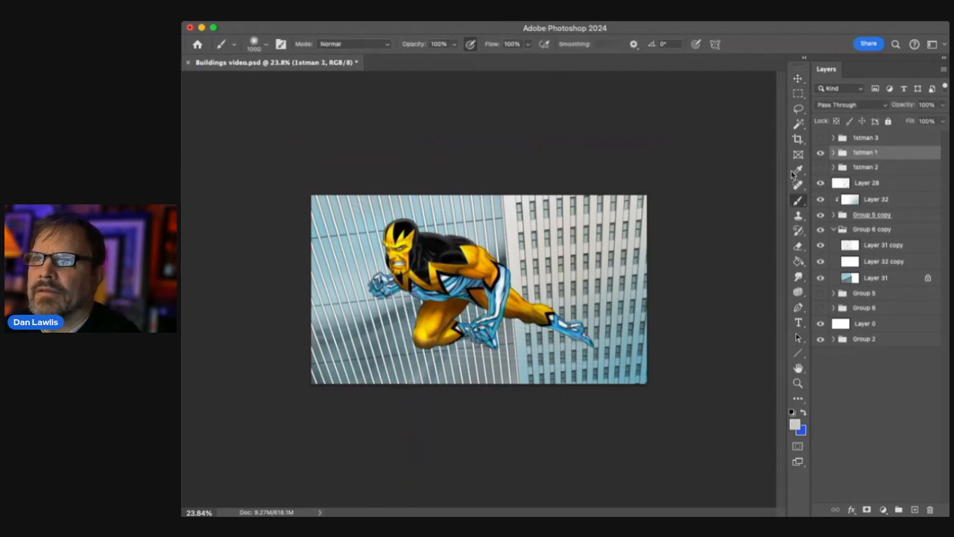
{"action": "left_click", "coordinate": [798, 78]}
{"action": "mouse_move", "coordinate": [510, 280]}
{"action": "left_mouse_down"}
{"action": "mouse_move", "coordinate": [546, 300]}
{"action": "mouse_move", "coordinate": [600, 308]}
{"action": "mouse_move", "coordinate": [453, 262]}
{"action": "mouse_move", "coordinate": [418, 240]}
{"action": "mouse_move", "coordinate": [616, 311]}
{"action": "mouse_move", "coordinate": [428, 258]}
{"action": "mouse_move", "coordinate": [428, 268]}
{"action": "mouse_move", "coordinate": [497, 266]}
{"action": "left_mouse_up"}
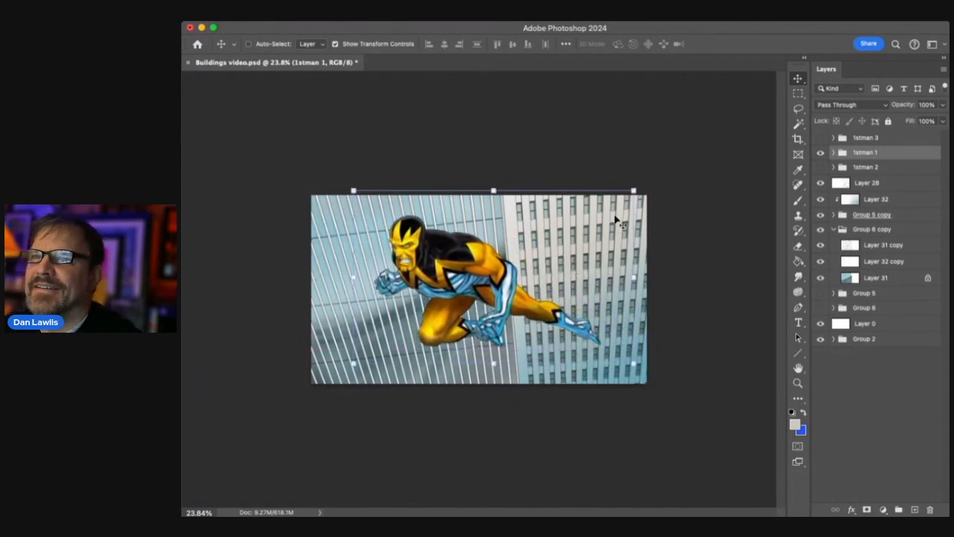
{"action": "left_click_drag", "start_coordinate": [634, 189], "coordinate": [653, 187]}
Check Layer 28's visibility and stamp all visible layers into a new merged layer directly above it
{"action": "key", "text": "z"}
{"action": "left_click_drag", "start_coordinate": [602, 272], "coordinate": [567, 276]}
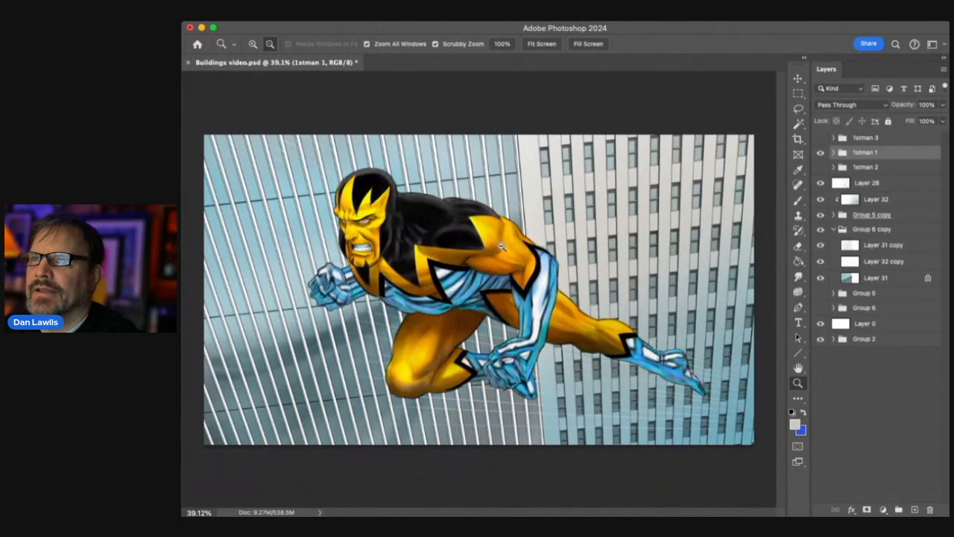
{"action": "left_click_drag", "start_coordinate": [591, 240], "coordinate": [585, 245]}
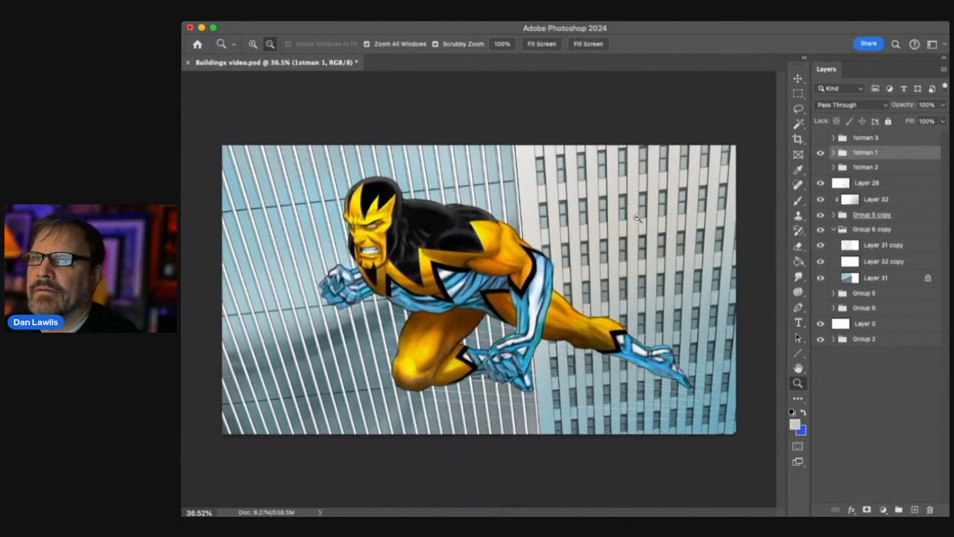
{"action": "left_click", "coordinate": [821, 186]}
{"action": "left_click", "coordinate": [821, 186]}
{"action": "left_click", "coordinate": [889, 186]}
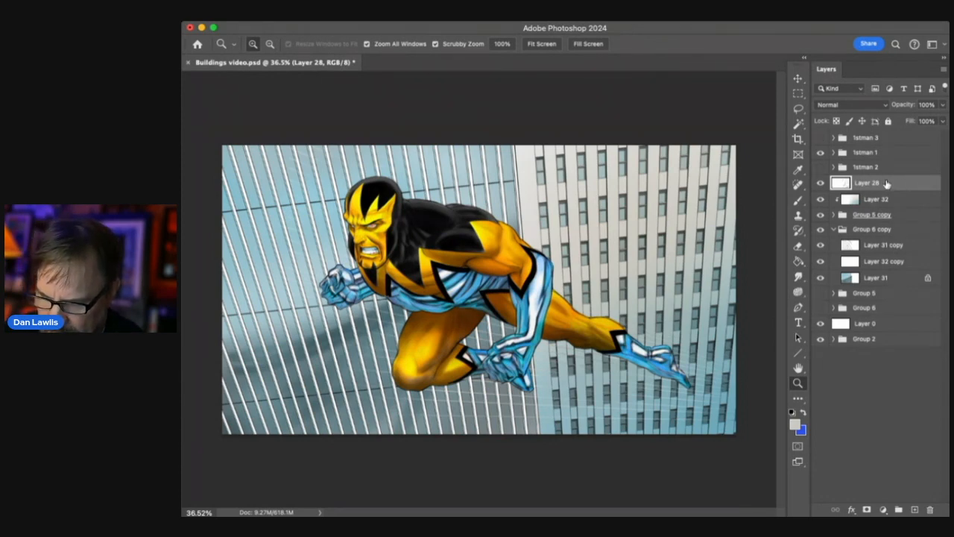
{"action": "key", "text": "super+alt+shift+e"}
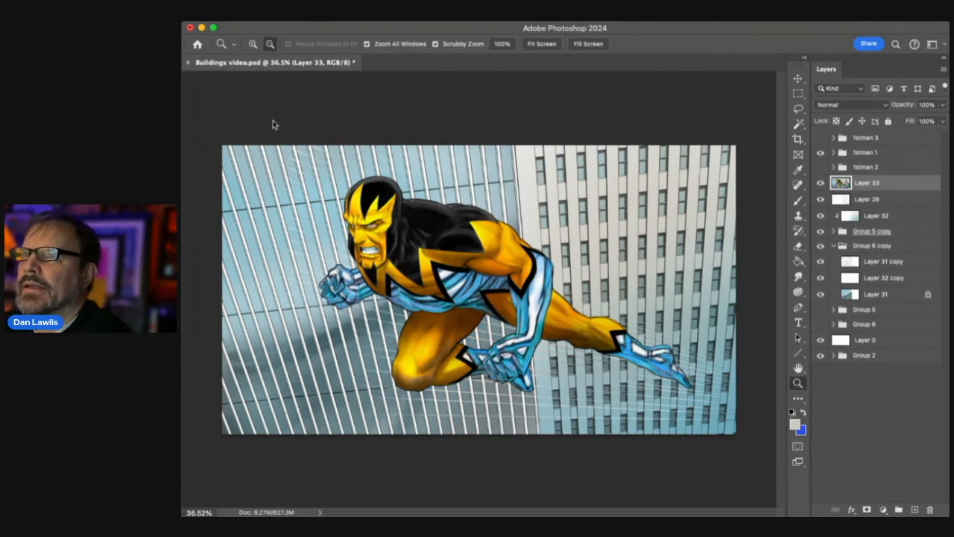
Apply a filter to the merged layer behind the 1stman 1 figure
{"action": "left_click", "coordinate": [504, 198]}
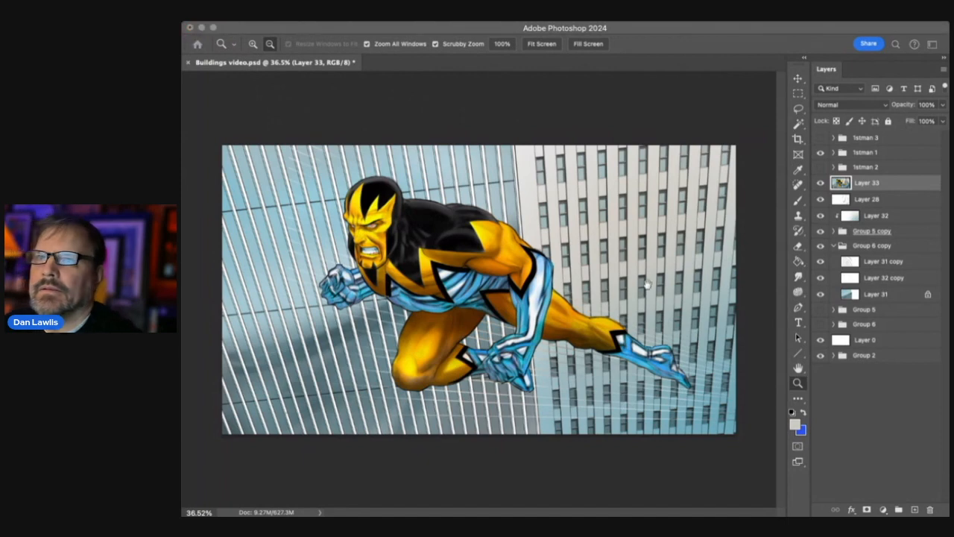
{"action": "left_click", "coordinate": [699, 73]}
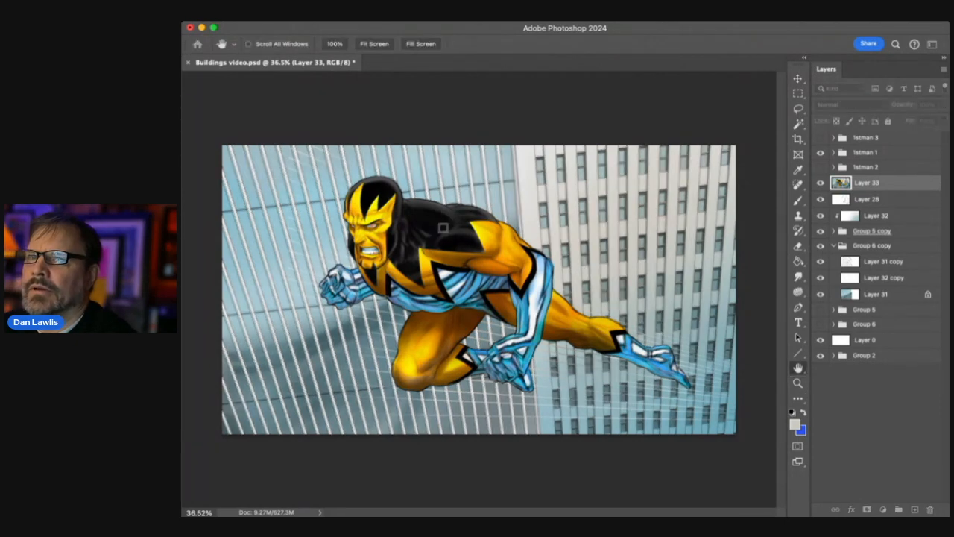
{"action": "key", "text": "h"}
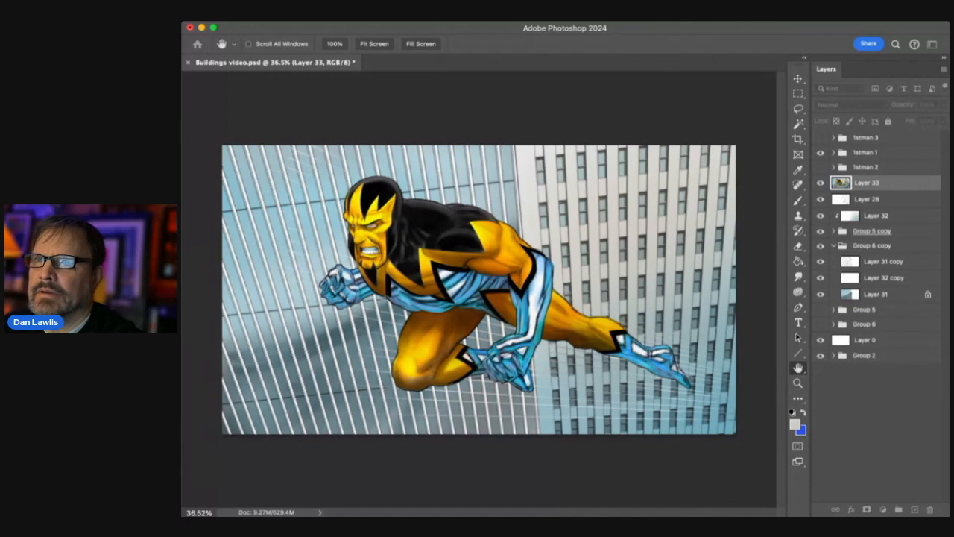
{"action": "key", "text": "z"}
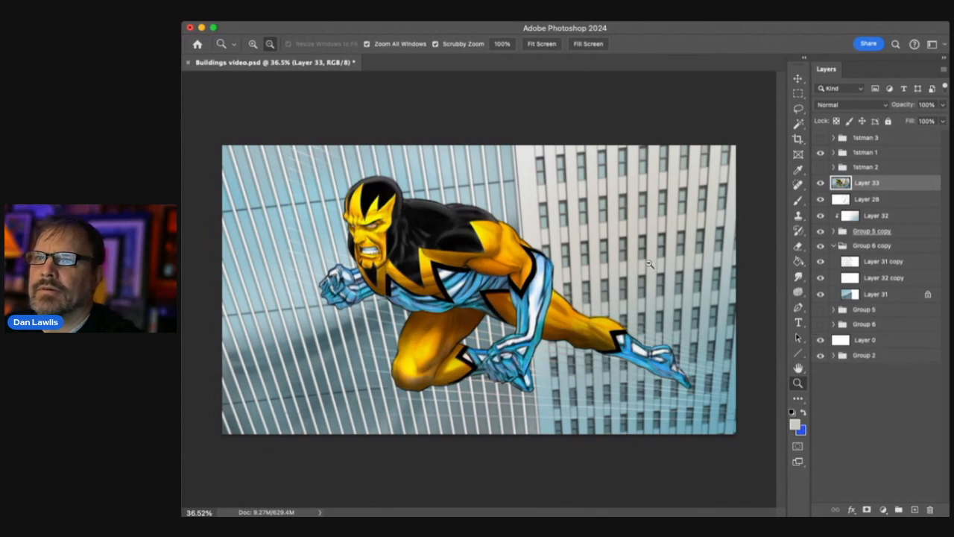
Hide Layer 33 and show it again to compare the backdrop with and without the filter
{"action": "mouse_move", "coordinate": [615, 254]}
{"action": "left_mouse_down"}
{"action": "mouse_move", "coordinate": [595, 266]}
{"action": "mouse_move", "coordinate": [614, 255]}
{"action": "left_mouse_up"}
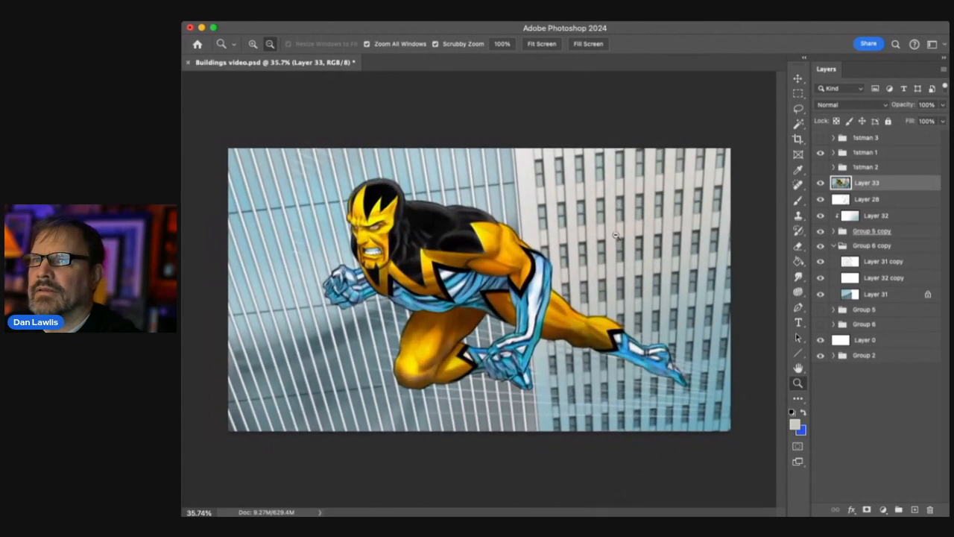
{"action": "left_click", "coordinate": [820, 183]}
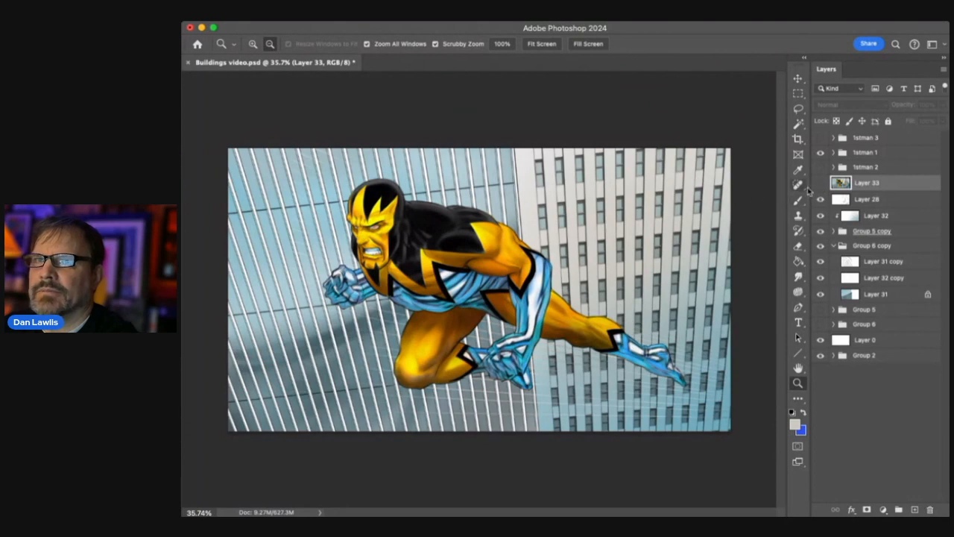
{"action": "left_click", "coordinate": [820, 184]}
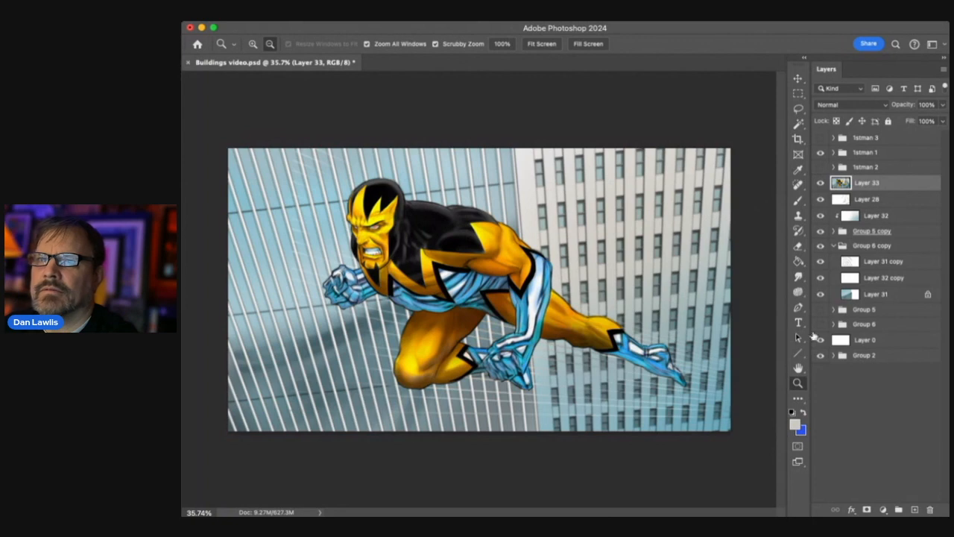
{"action": "left_click_drag", "start_coordinate": [682, 319], "coordinate": [726, 264]}
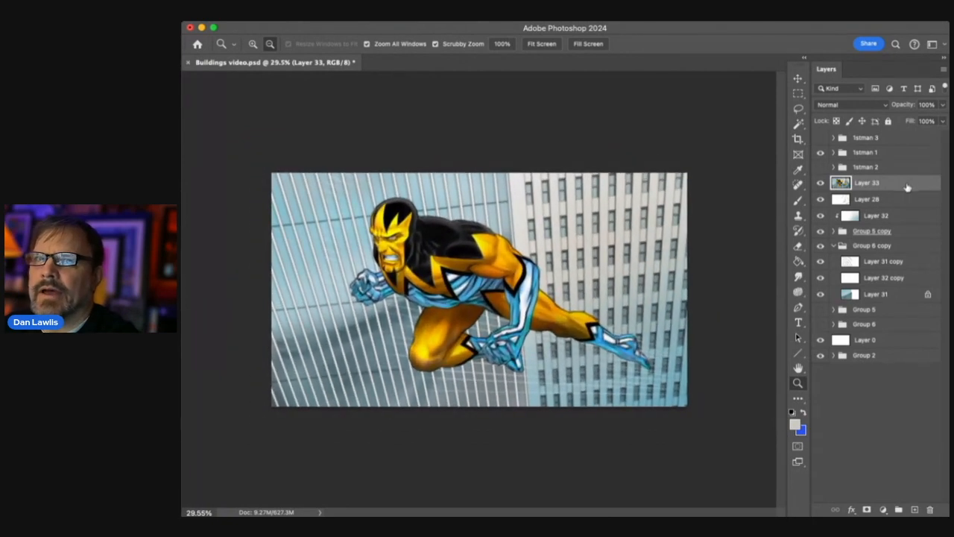
Fill a new layer above Layer 33 with pale blue sampled from the buildings and lower its opacity to 2%
{"action": "left_click", "coordinate": [914, 509]}
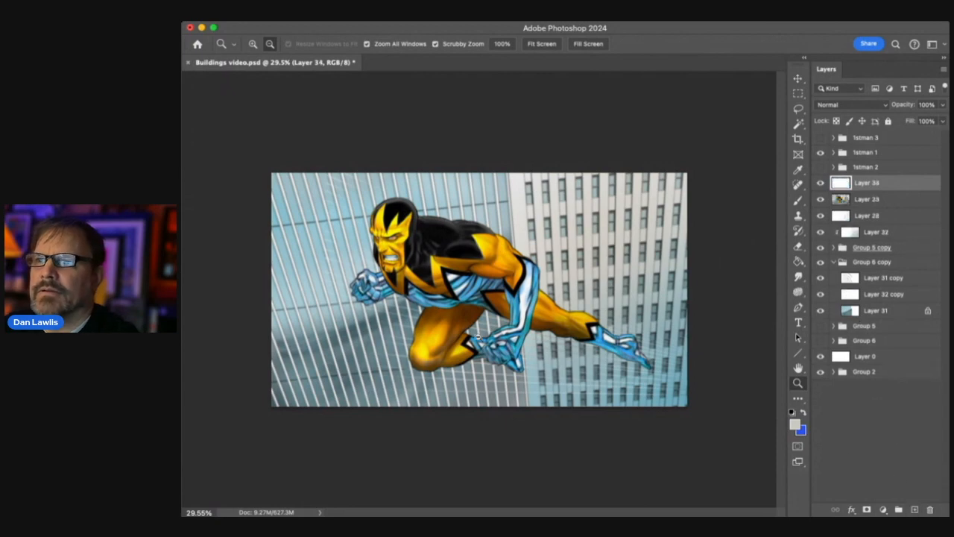
{"action": "left_click", "coordinate": [798, 199]}
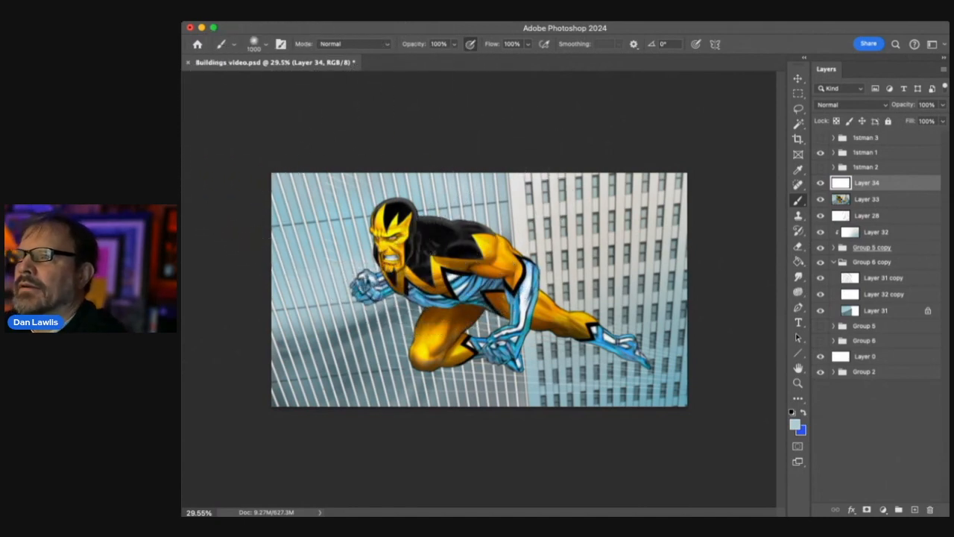
{"action": "key", "text": "i"}
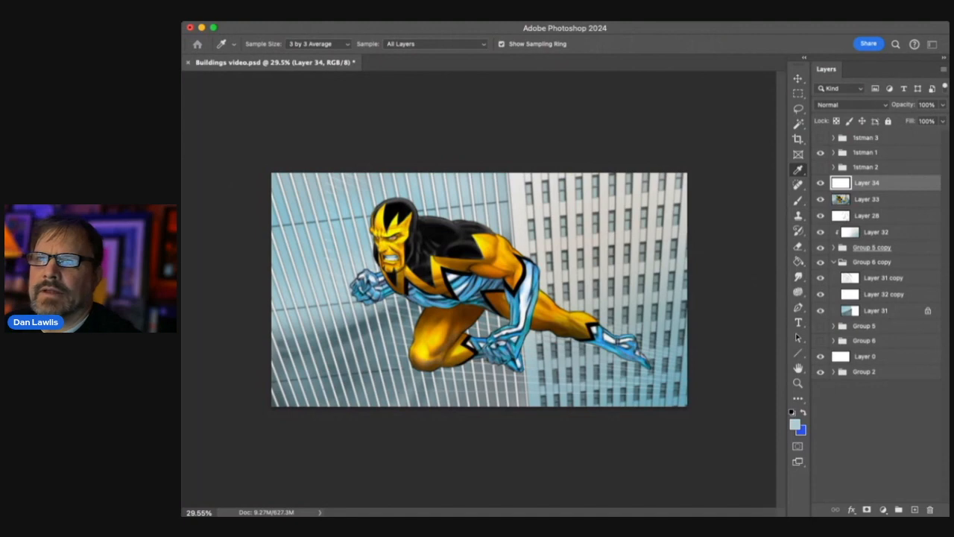
{"action": "key", "text": "alt+BackSpace"}
{"action": "key", "text": "b"}
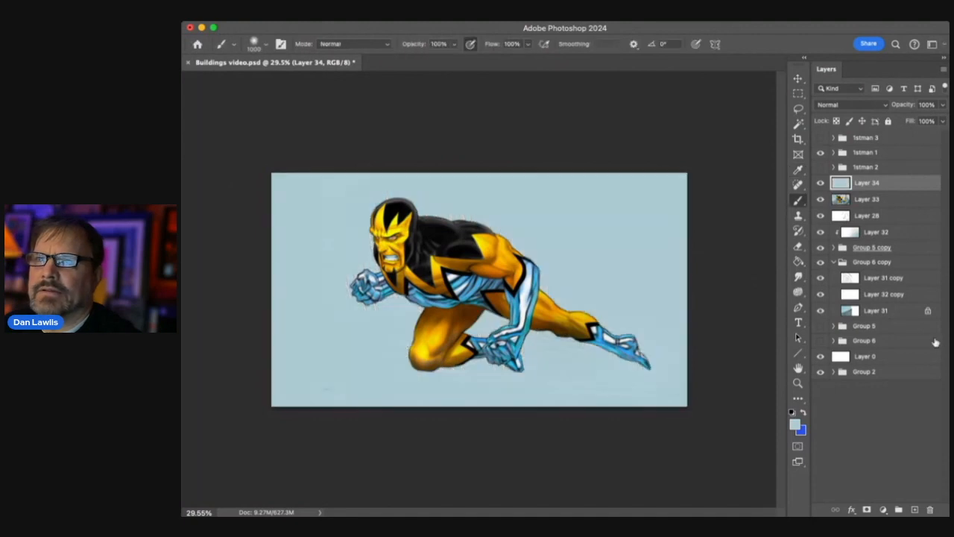
{"action": "left_click", "coordinate": [943, 107]}
{"action": "left_click_drag", "start_coordinate": [943, 120], "coordinate": [892, 123]}
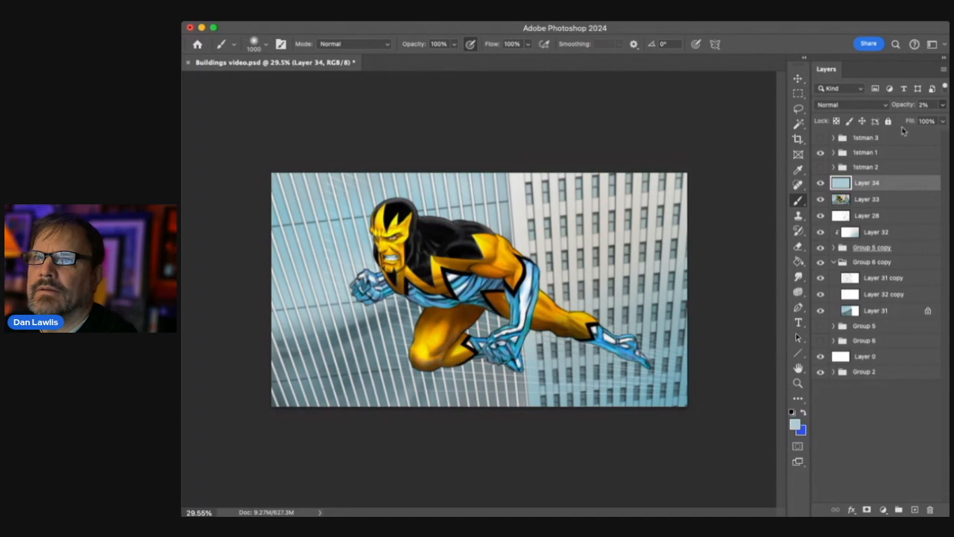
{"action": "left_click", "coordinate": [798, 383]}
{"action": "left_click_drag", "start_coordinate": [571, 265], "coordinate": [592, 267]}
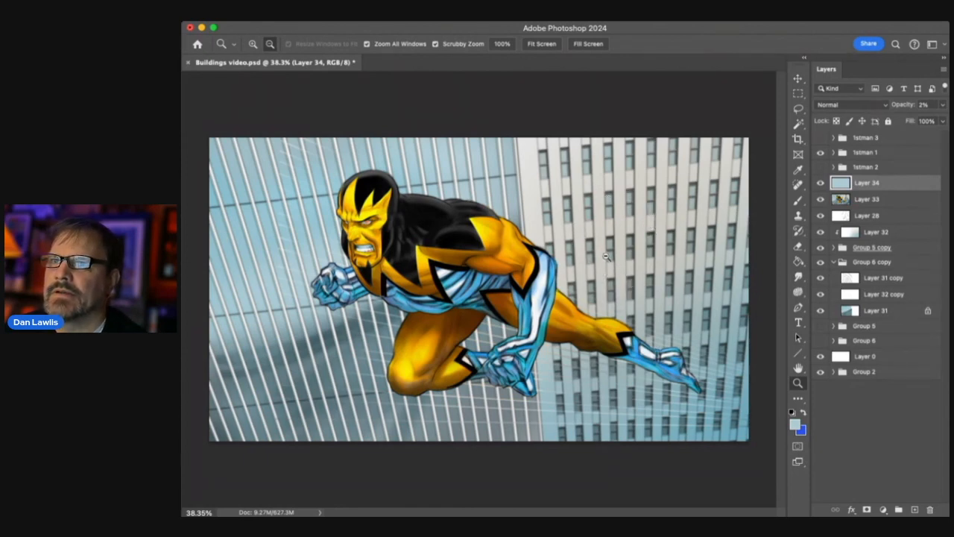
{"action": "left_click_drag", "start_coordinate": [614, 246], "coordinate": [593, 253]}
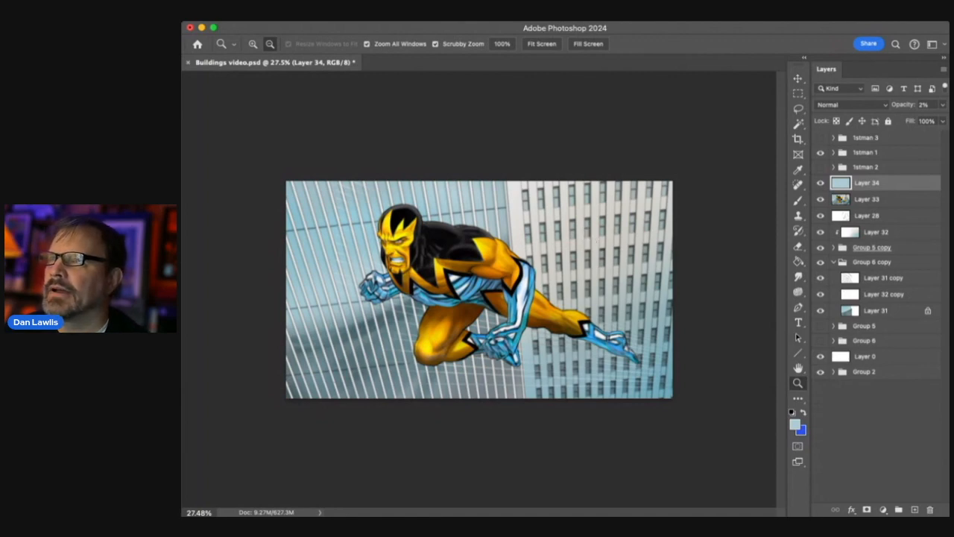
{"action": "left_click", "coordinate": [180, 86]}
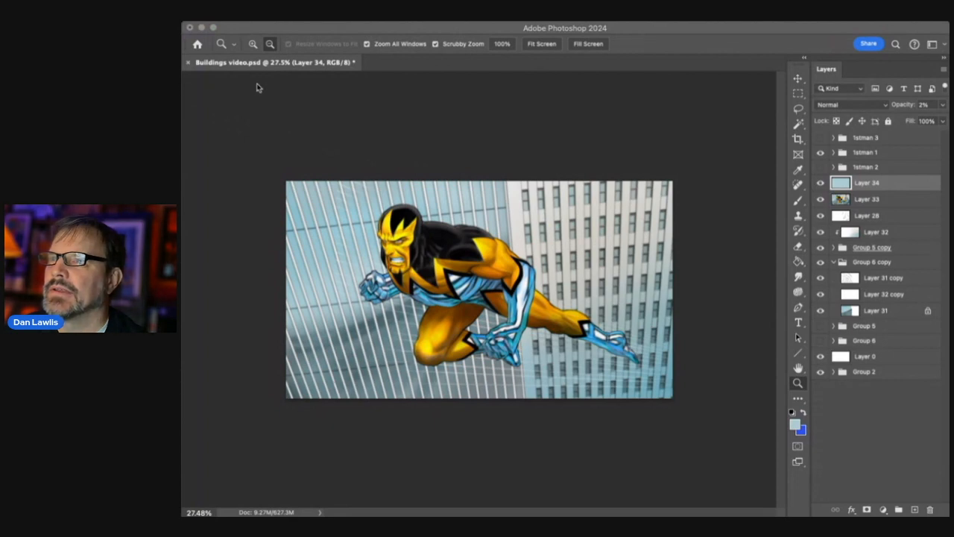